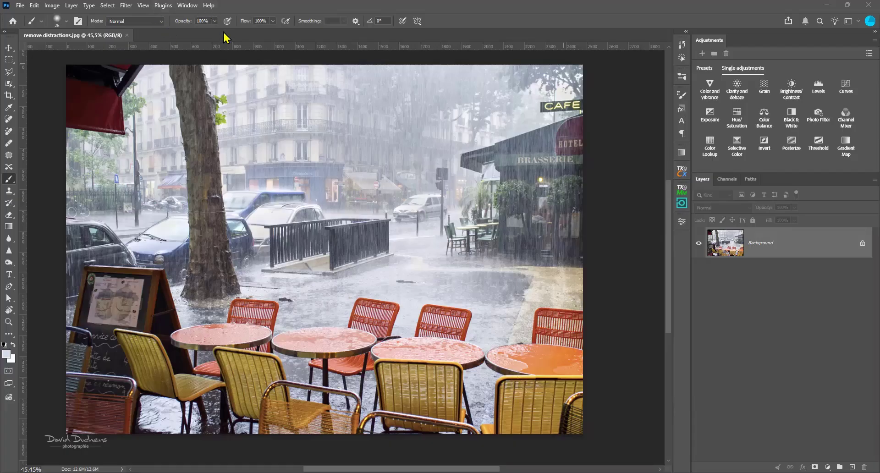
# Check the installed Photoshop release version in the program's about information
pyautogui.click(209, 6)
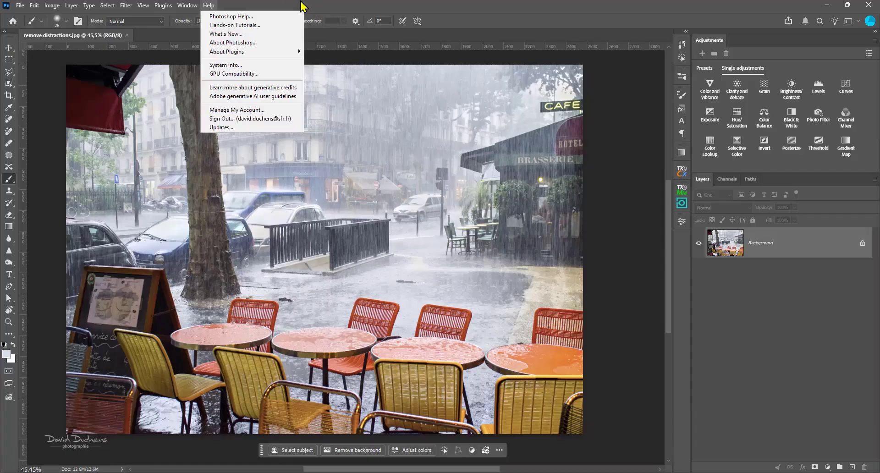
pyautogui.click(235, 43)
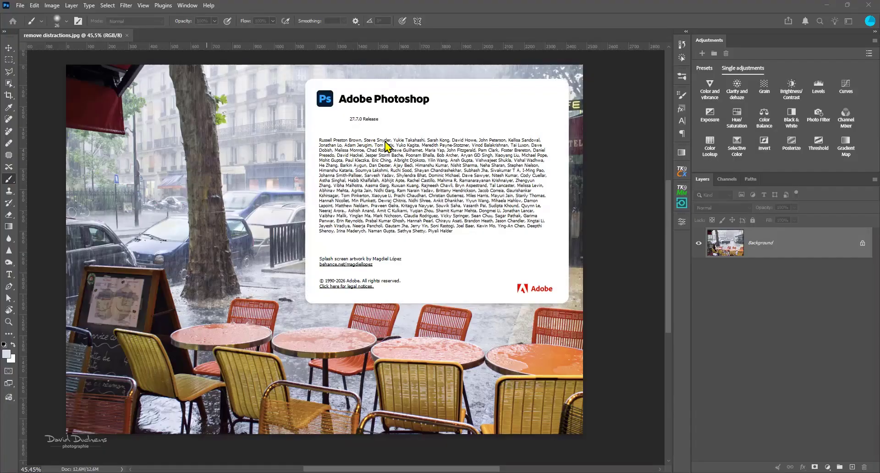
pyautogui.click(604, 178)
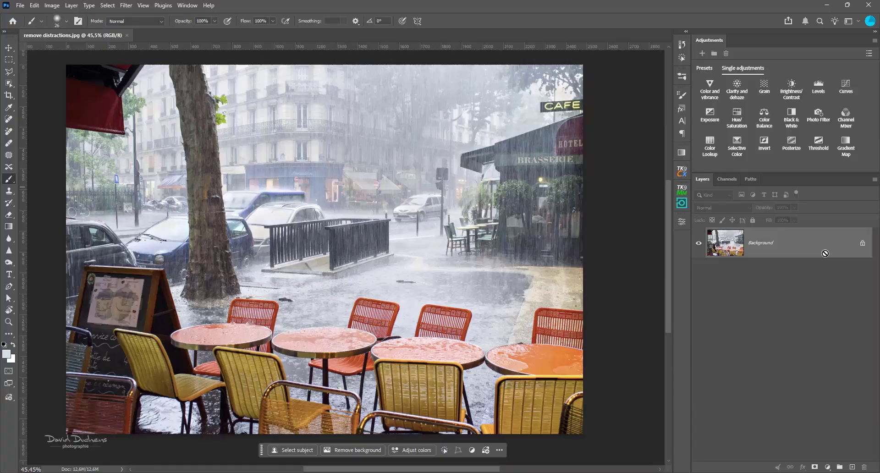
# Duplicate the Background layer of the rainy café photo and hide the original
pyautogui.hotkey('ctrl', 'j')
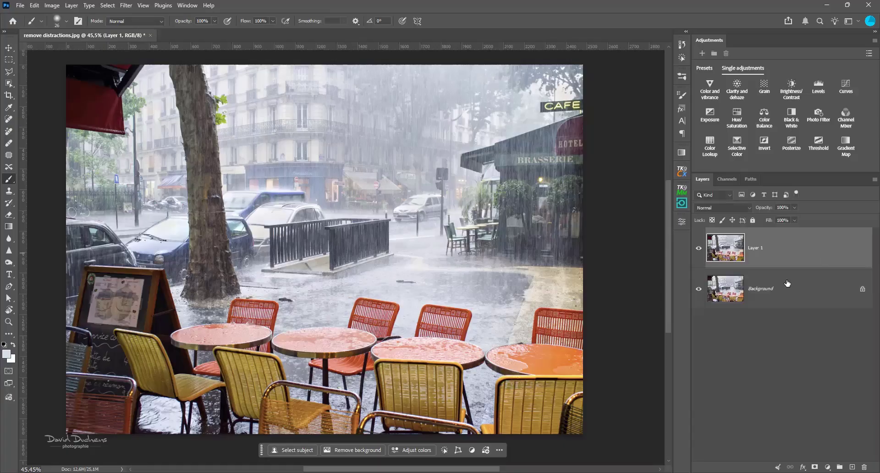
pyautogui.click(699, 289)
# Find general distractions with the Remove tool and remove only the Vehicles category from the café photo
pyautogui.click(8, 131)
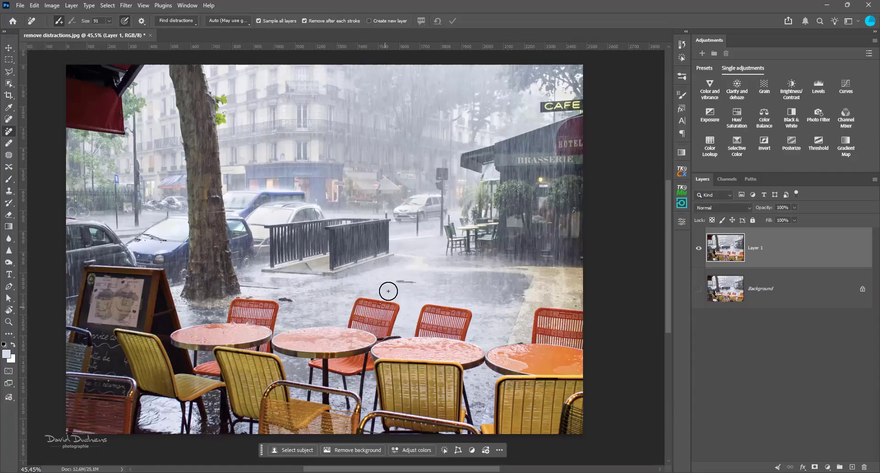
pyautogui.moveTo(401, 279); pyautogui.dragTo(419, 284)
pyautogui.hotkey('ctrl', 'z')
pyautogui.click(195, 22)
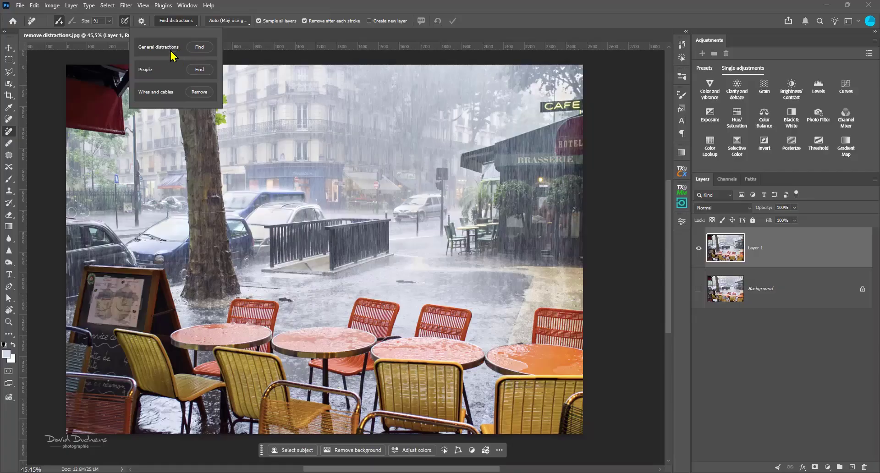
pyautogui.click(201, 48)
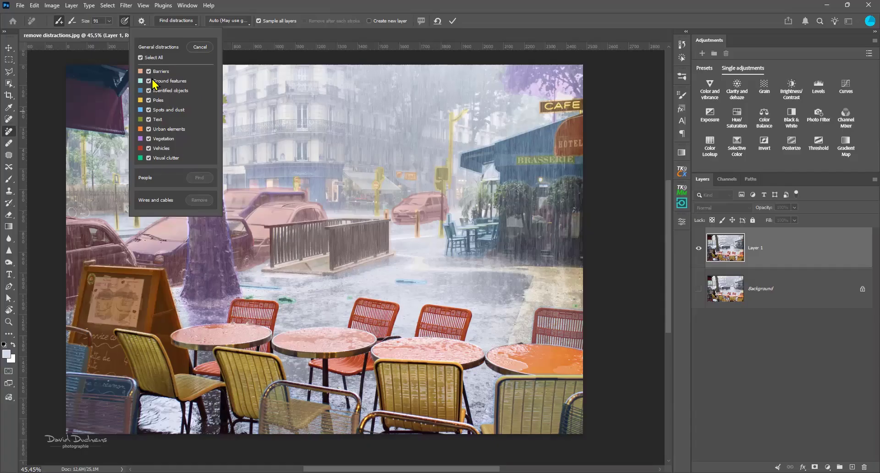
pyautogui.click(141, 58)
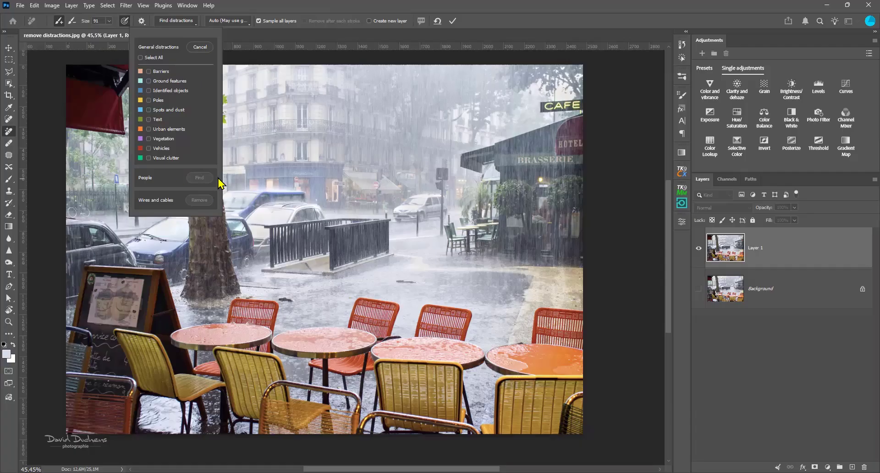
pyautogui.click(148, 148)
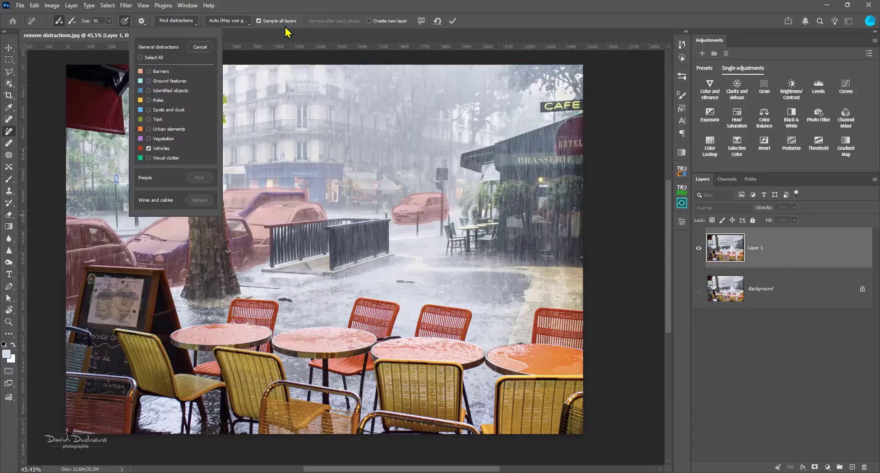
pyautogui.click(455, 21)
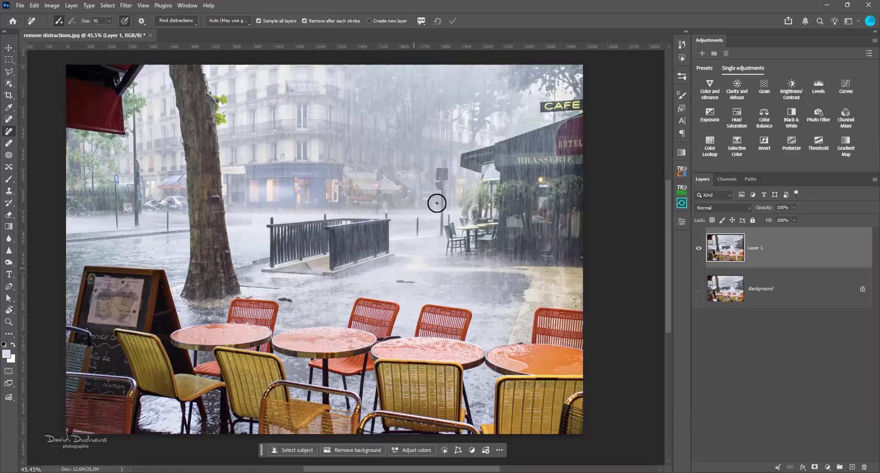
# Compare Layer 1 with the visible Background original and examine the area around the tree and railing where vehicles were removed
pyautogui.click(699, 289)
pyautogui.click(699, 248)
pyautogui.click(699, 248)
pyautogui.click(699, 248)
pyautogui.click(699, 248)
pyautogui.click(699, 248)
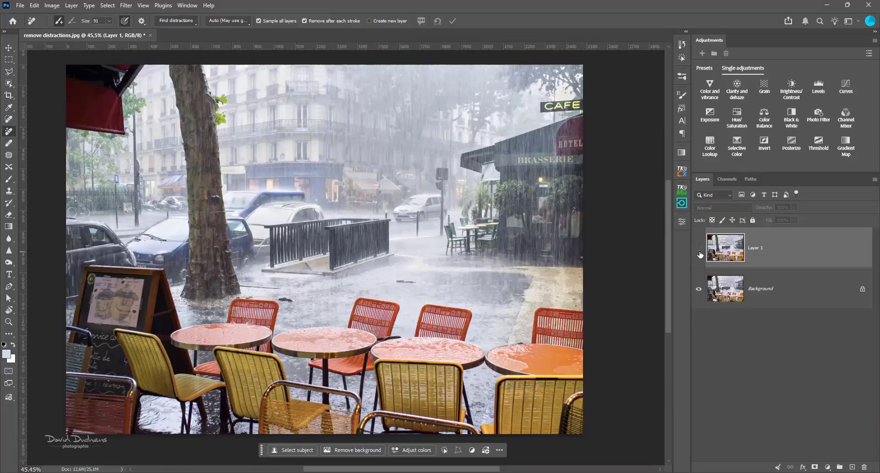
pyautogui.click(699, 248)
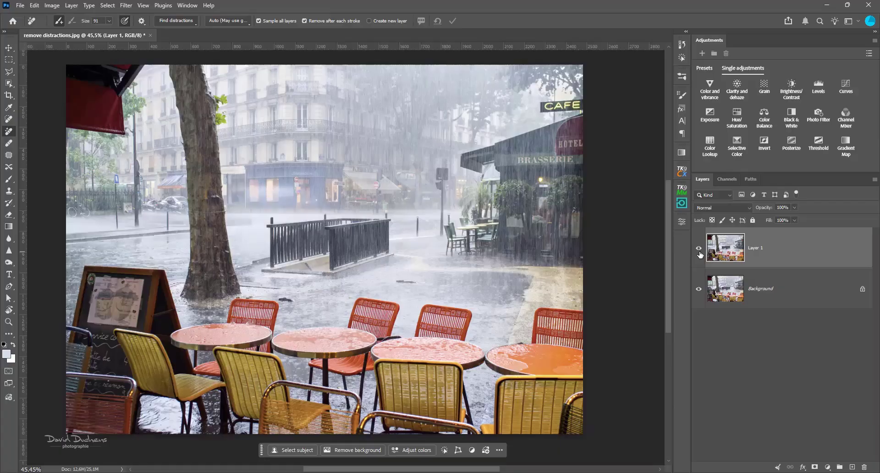
pyautogui.scroll(5, 226, 260)
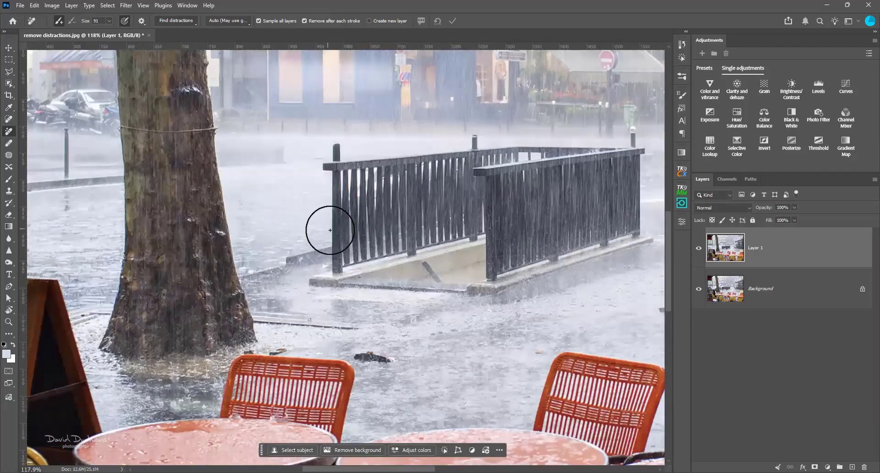
pyautogui.scroll(-7, 305, 258)
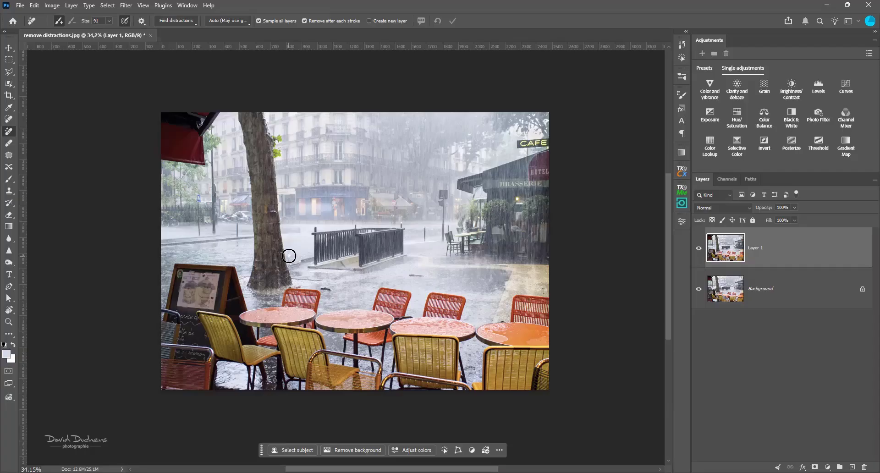
pyautogui.scroll(2, 289, 256)
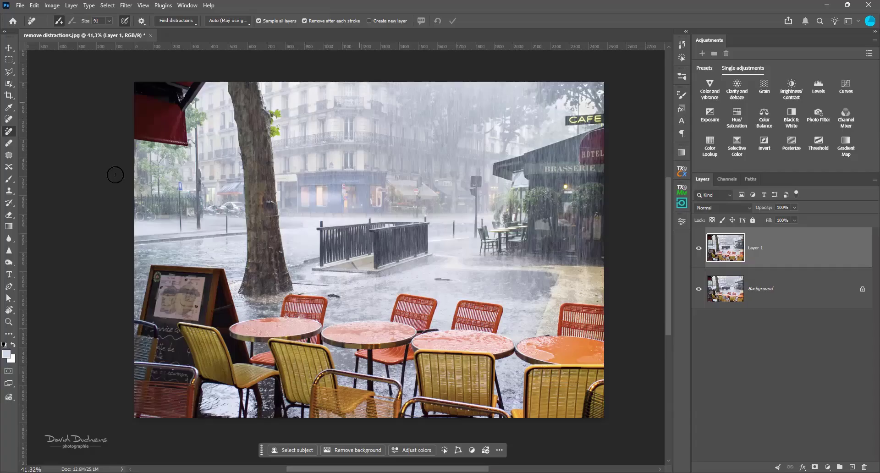
# Find general distractions again and remove only the Ground features and Poles categories
pyautogui.click(175, 21)
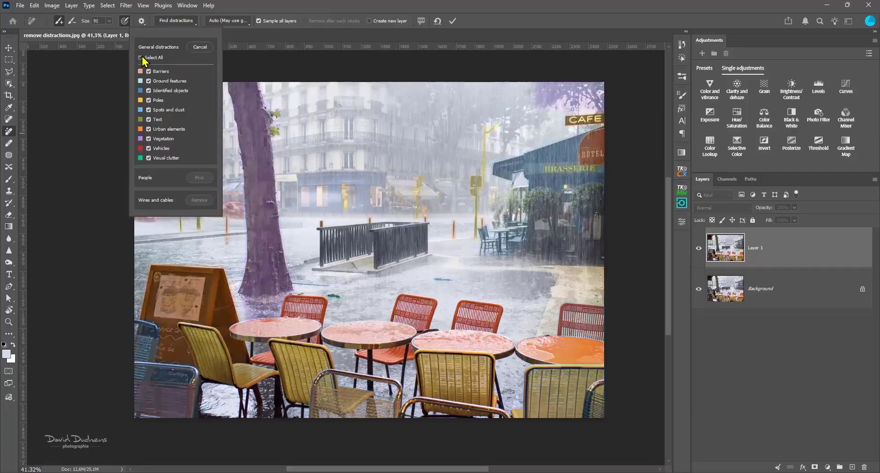
pyautogui.click(142, 56)
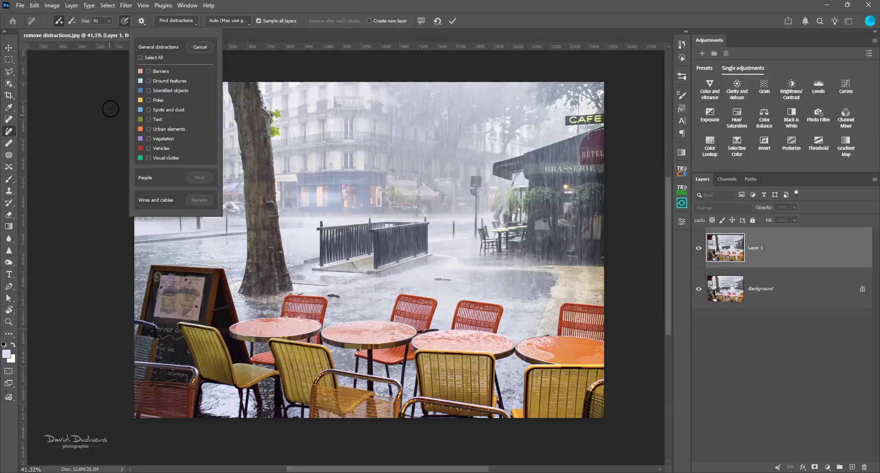
pyautogui.click(148, 82)
pyautogui.click(148, 72)
pyautogui.click(149, 72)
pyautogui.click(148, 101)
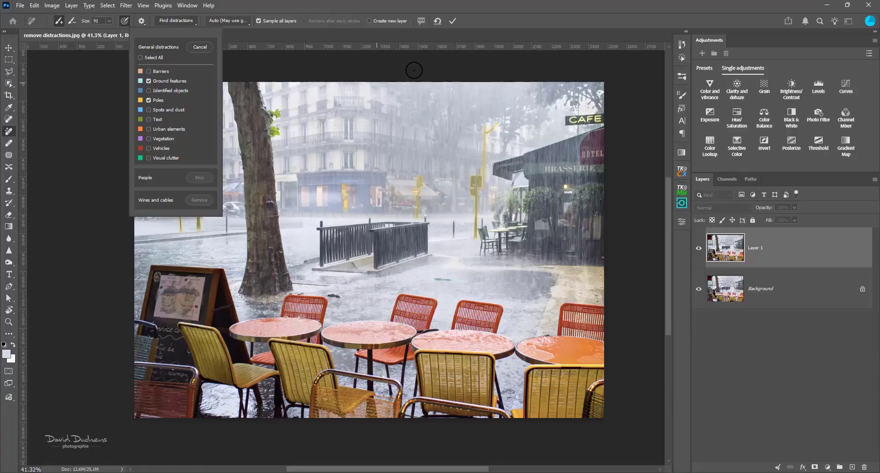
pyautogui.click(453, 22)
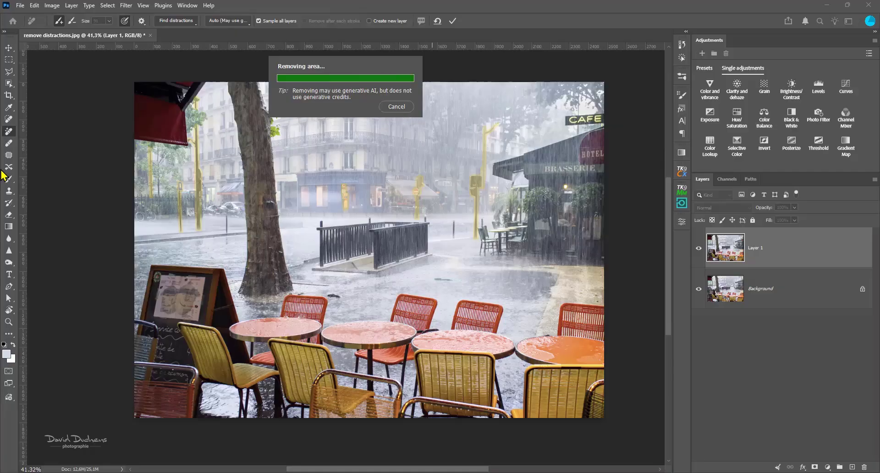
# Compare the café photo with and without Layer 1 to review the removed poles and vehicles
pyautogui.click(699, 248)
pyautogui.click(703, 247)
pyautogui.click(702, 247)
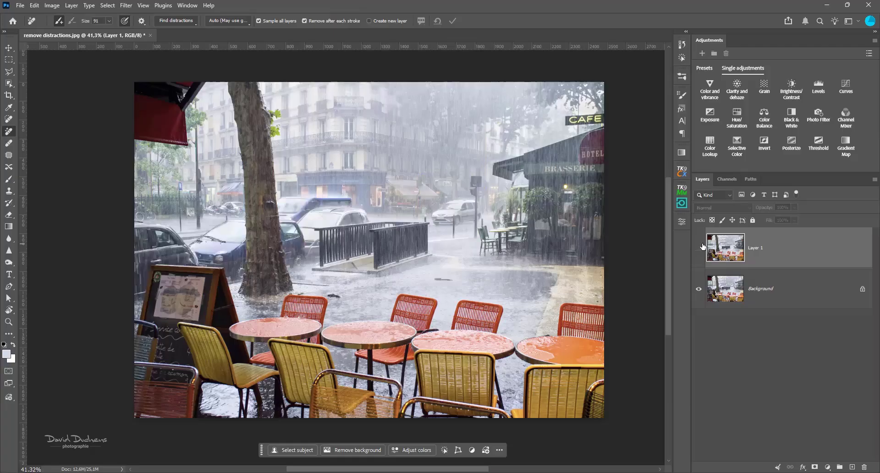
pyautogui.click(703, 247)
pyautogui.click(703, 246)
pyautogui.click(702, 247)
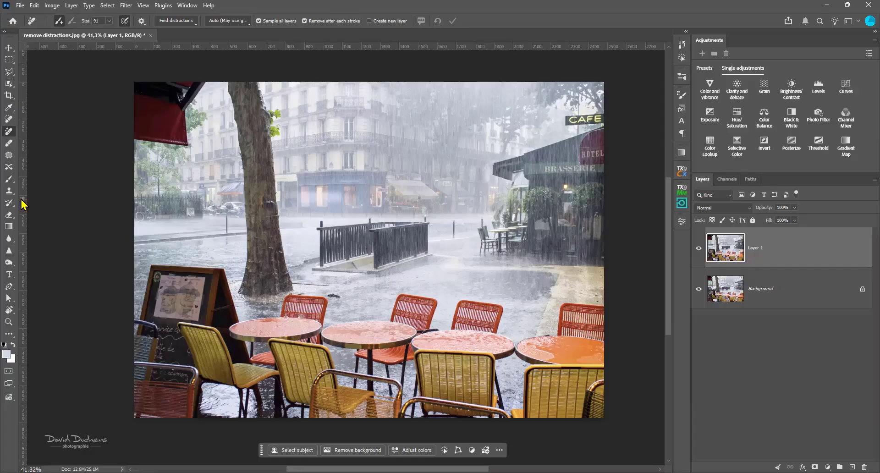
# Close remove distractions.jpg without saving the changes
pyautogui.click(151, 36)
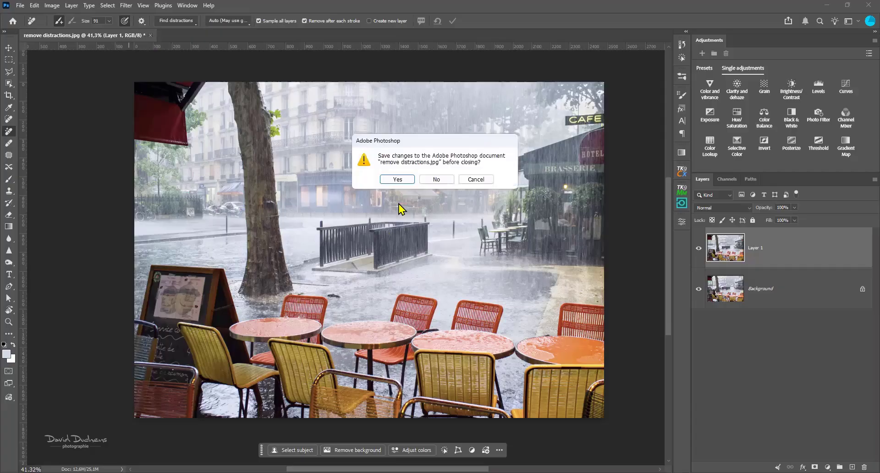
pyautogui.click(439, 179)
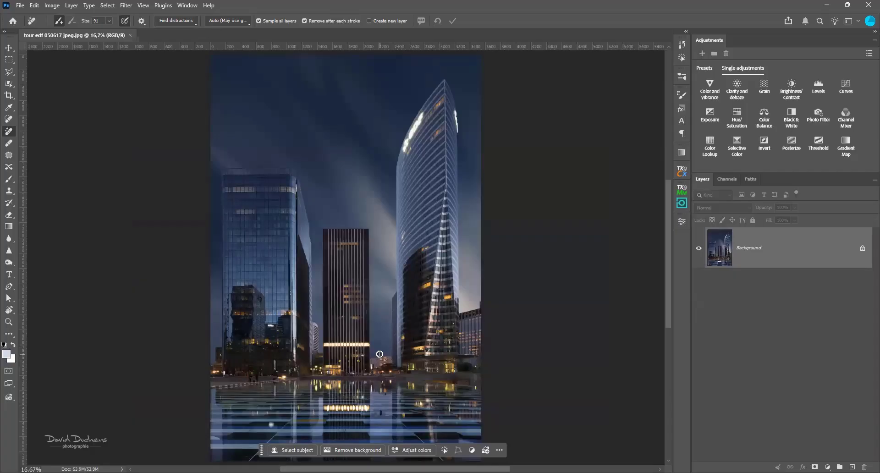
# Duplicate the Background layer of tour edf 050617 jpeg.jpg and hide the original
pyautogui.scroll(-1, 379, 354)
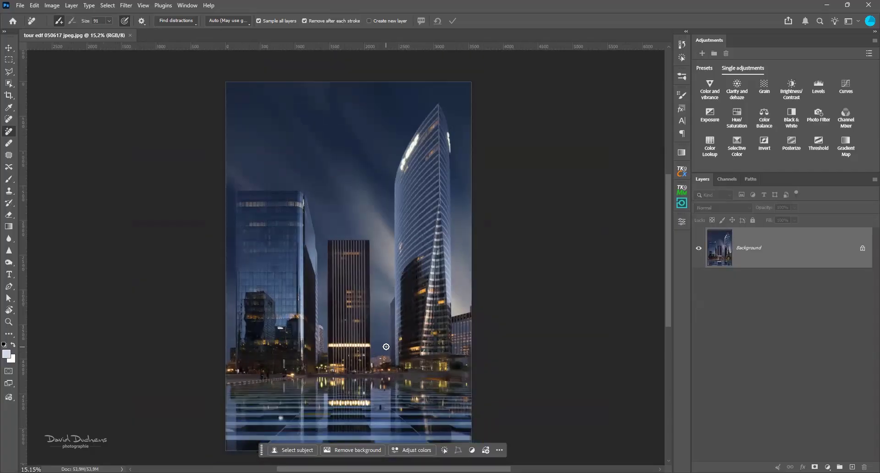
pyautogui.scroll(-1, 391, 350)
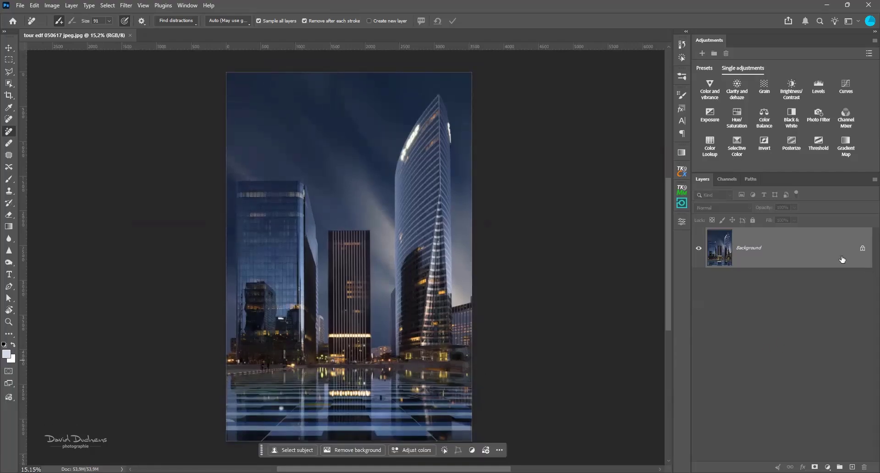
pyautogui.hotkey('ctrl', 'j')
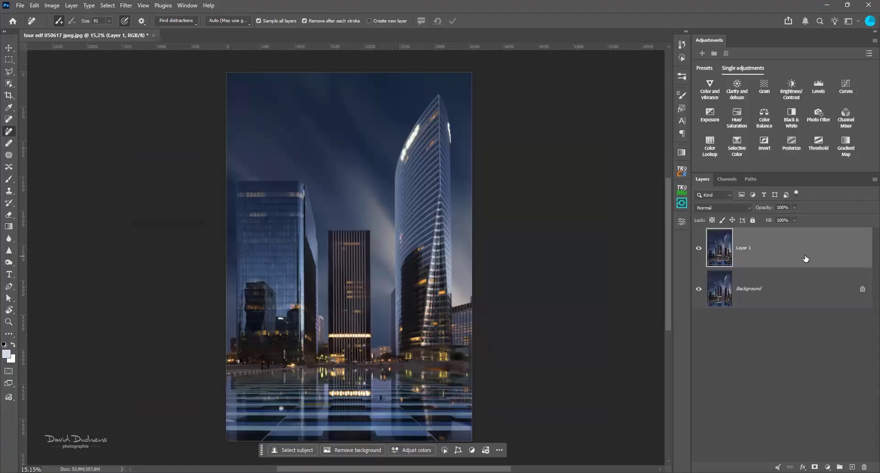
pyautogui.click(698, 289)
pyautogui.click(7, 74)
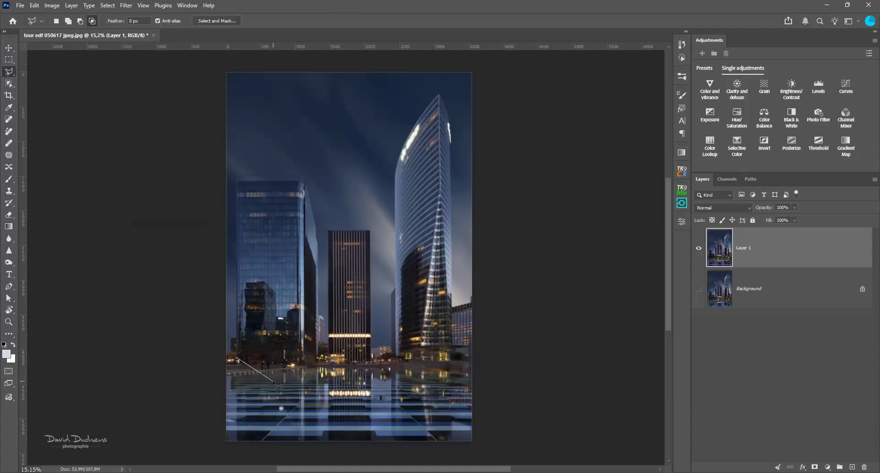
pyautogui.click(237, 356)
pyautogui.click(236, 184)
pyautogui.press('BackSpace')
pyautogui.click(236, 176)
pyautogui.click(236, 182)
pyautogui.click(300, 183)
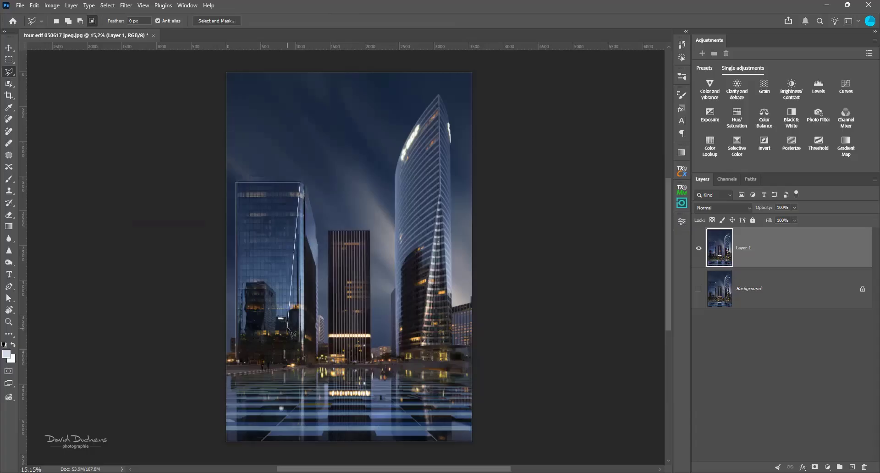
pyautogui.press('Escape')
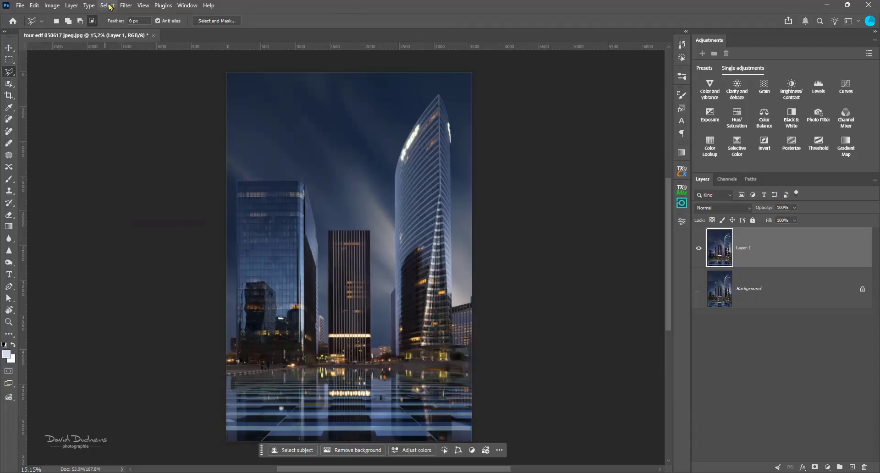
# Examine the roof edges of the left and middle towers against the sky
pyautogui.moveTo(246, 184); pyautogui.dragTo(427, 183)
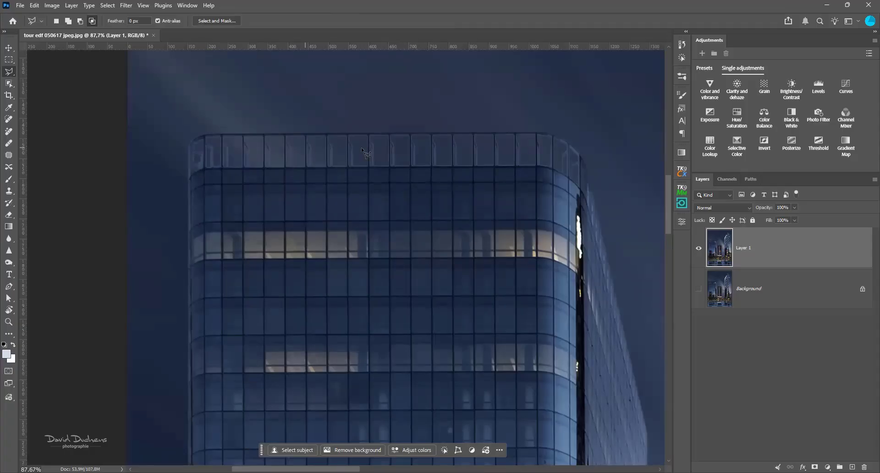
pyautogui.scroll(-5, 328, 200)
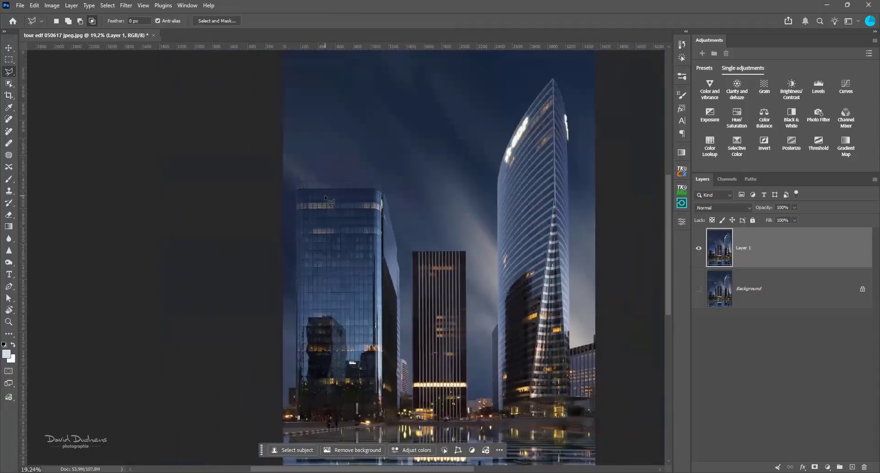
pyautogui.scroll(5, 322, 200)
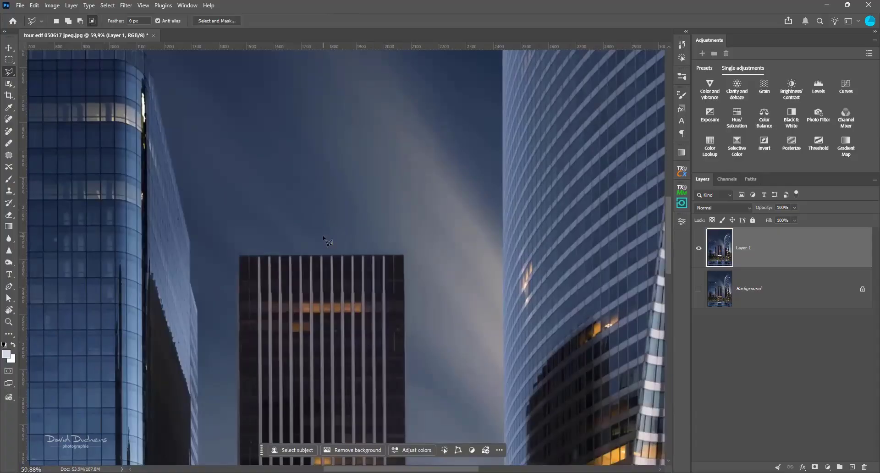
pyautogui.scroll(-5, 325, 242)
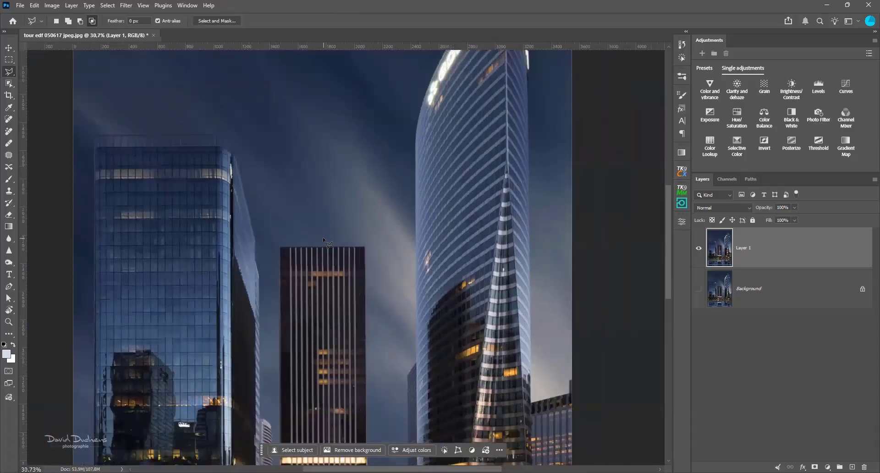
pyautogui.scroll(-1, 325, 241)
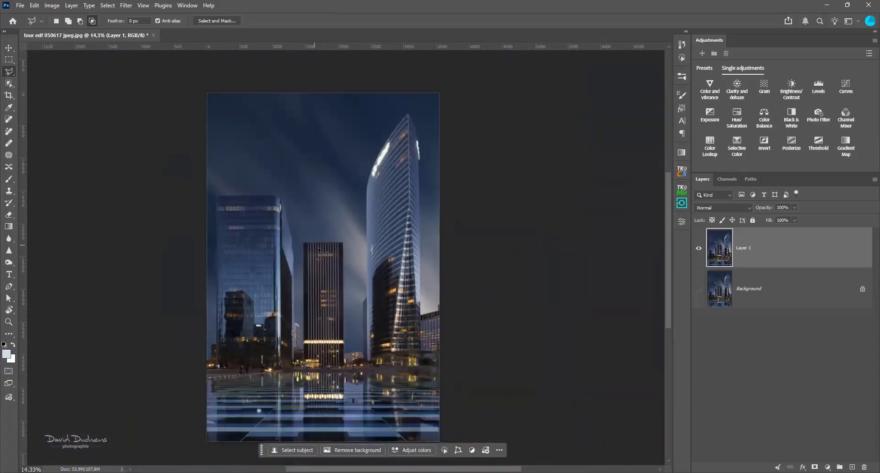
pyautogui.moveTo(342, 264); pyautogui.dragTo(375, 258)
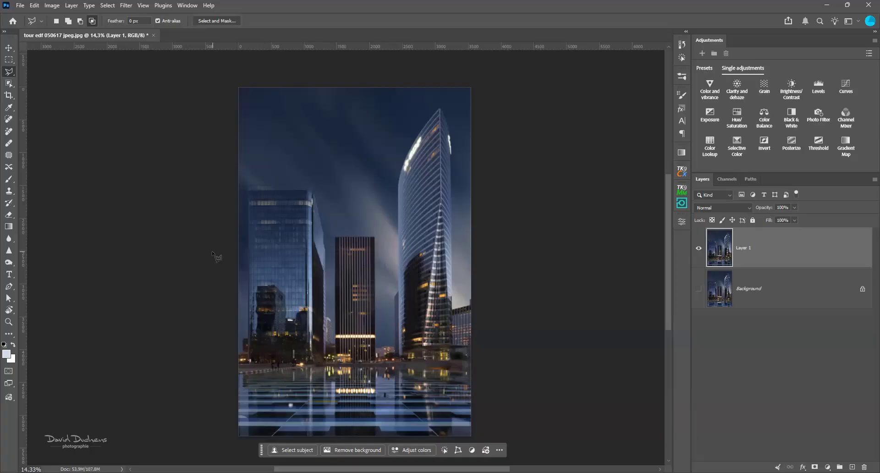
# Select the sky of the skyscraper photo on Layer 1 with the automatic Sky selection
pyautogui.click(109, 5)
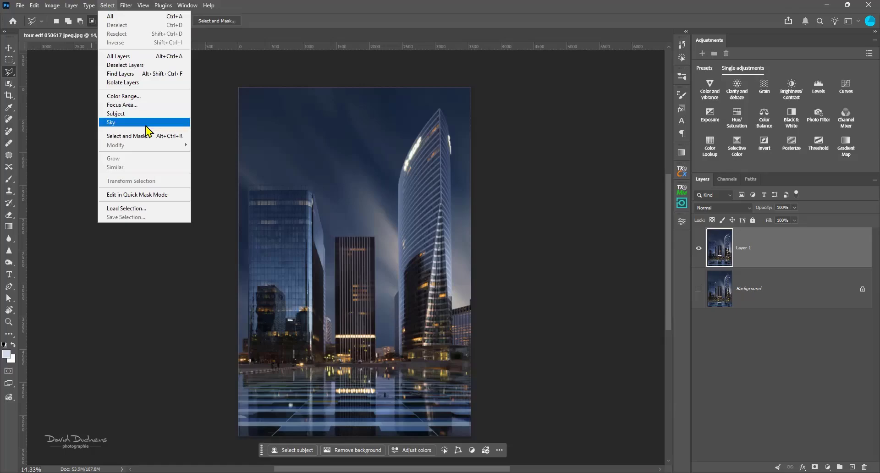
pyautogui.click(124, 123)
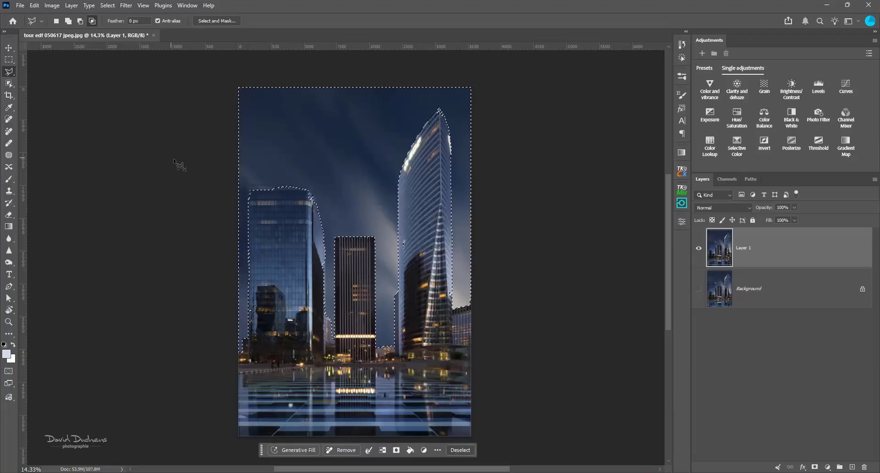
# Examine the sky selection's outline along the left, middle and right towers, including their roofs and side edges
pyautogui.scroll(7, 197, 188)
pyautogui.scroll(2, 209, 216)
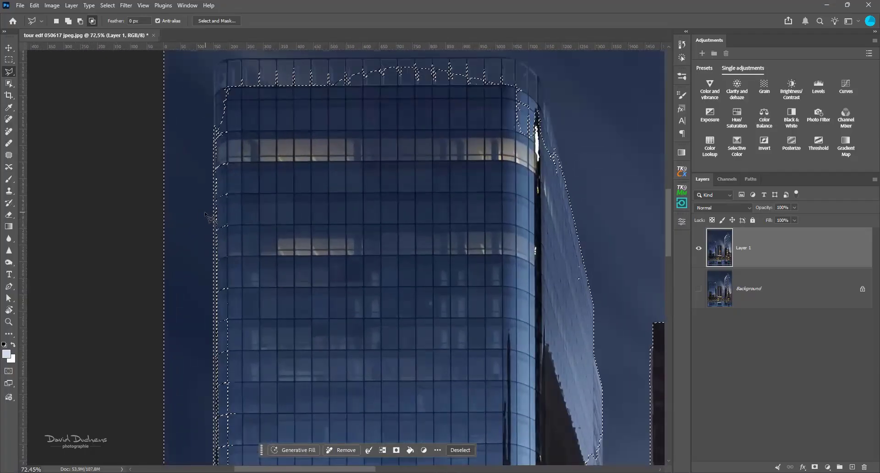
pyautogui.moveTo(299, 299); pyautogui.dragTo(301, 164)
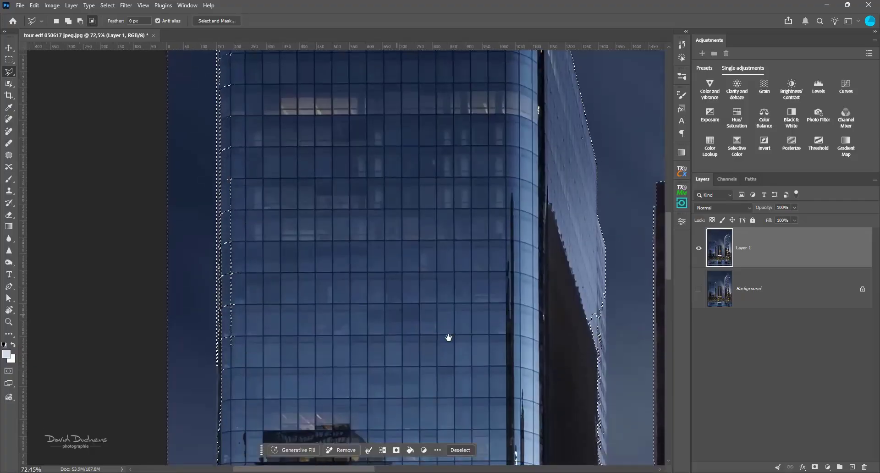
pyautogui.moveTo(449, 337); pyautogui.dragTo(264, 255)
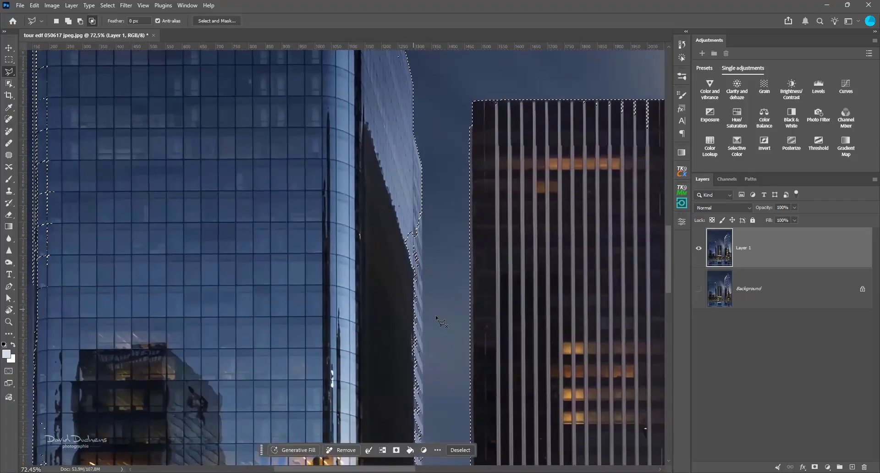
pyautogui.moveTo(525, 287); pyautogui.dragTo(337, 256)
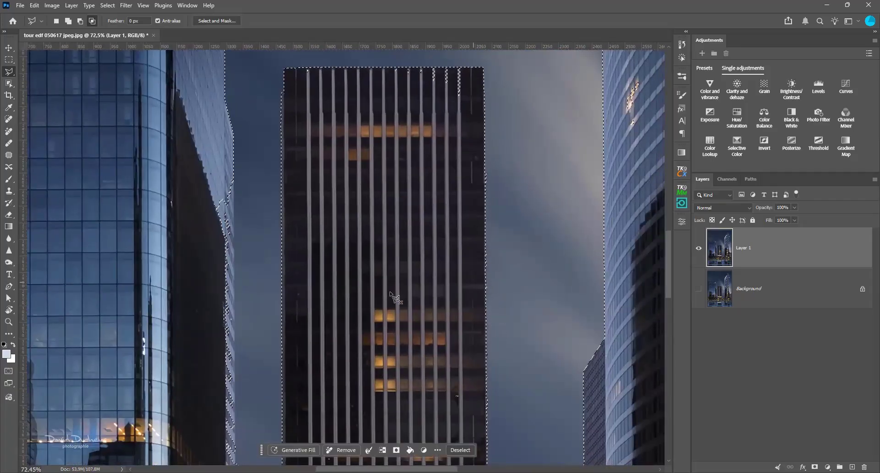
pyautogui.scroll(-5, 390, 292)
pyautogui.scroll(-2, 391, 295)
pyautogui.scroll(4, 482, 365)
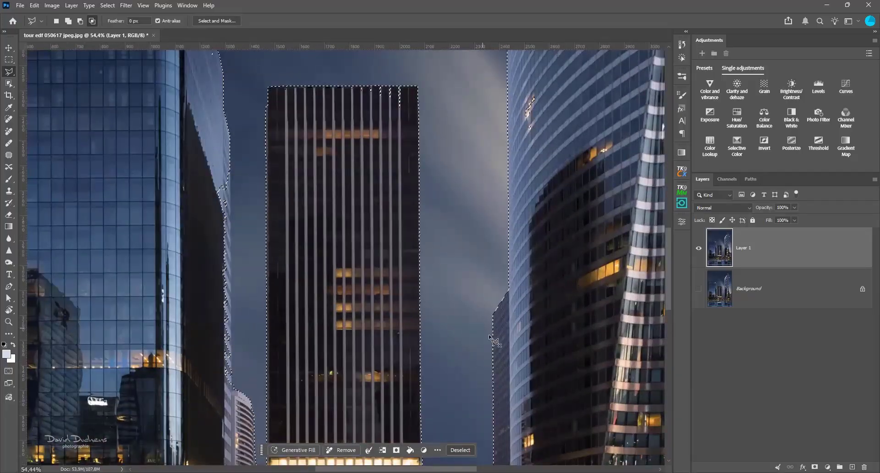
pyautogui.moveTo(512, 173); pyautogui.dragTo(359, 442)
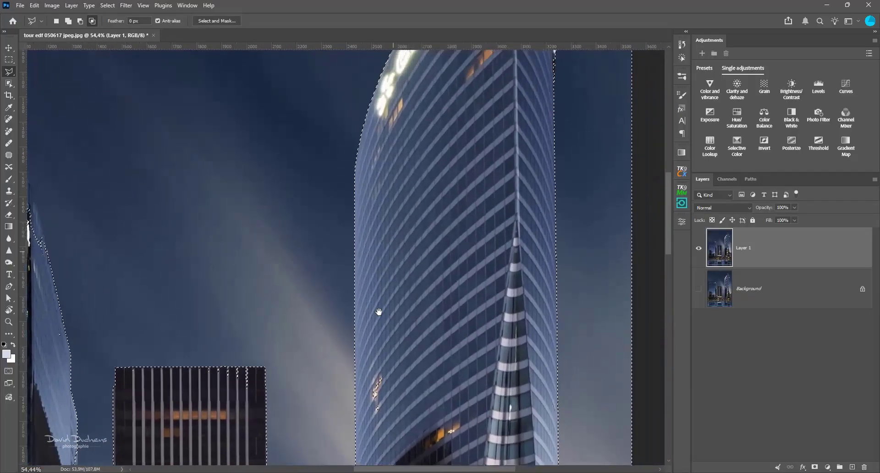
pyautogui.moveTo(408, 202); pyautogui.dragTo(367, 369)
pyautogui.moveTo(468, 126); pyautogui.dragTo(456, 191)
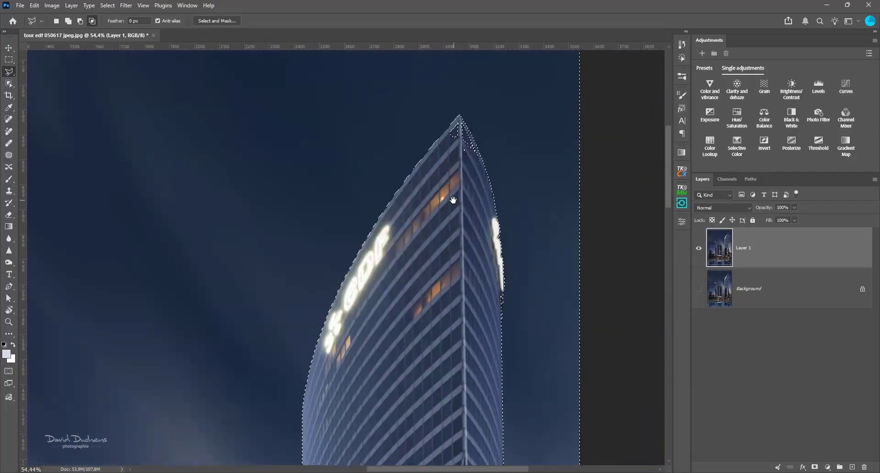
pyautogui.scroll(-6, 463, 227)
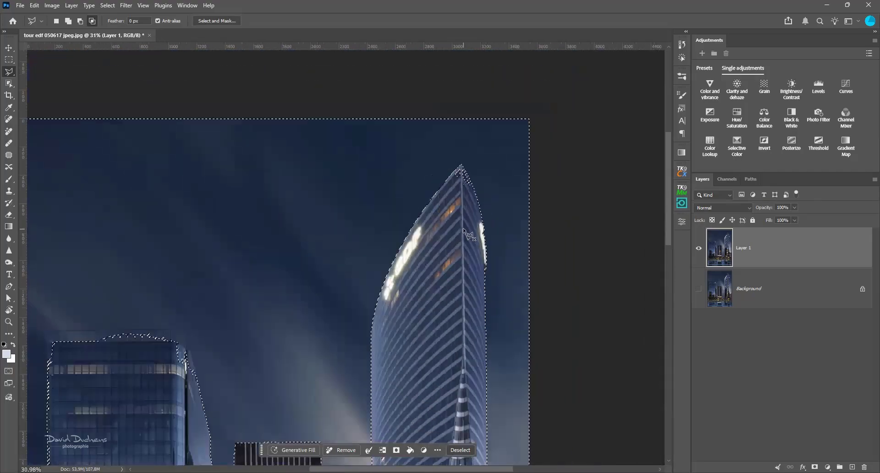
pyautogui.scroll(1, 465, 253)
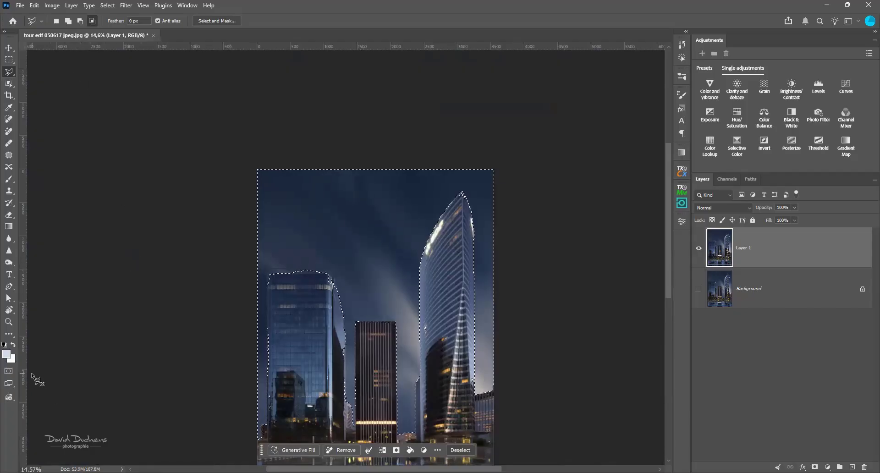
# Check the sky selection as a Quick Mask overlay around the left tower's roof and return to the normal selection view
pyautogui.click(8, 371)
pyautogui.scroll(6, 332, 344)
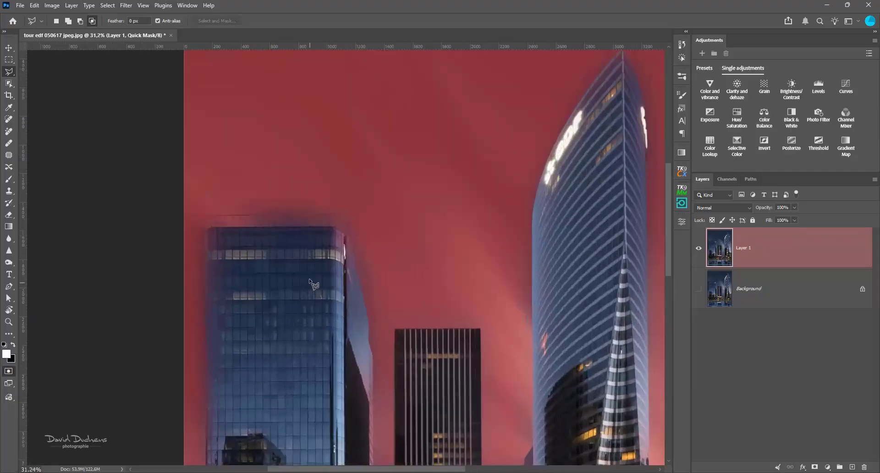
pyautogui.scroll(2, 329, 229)
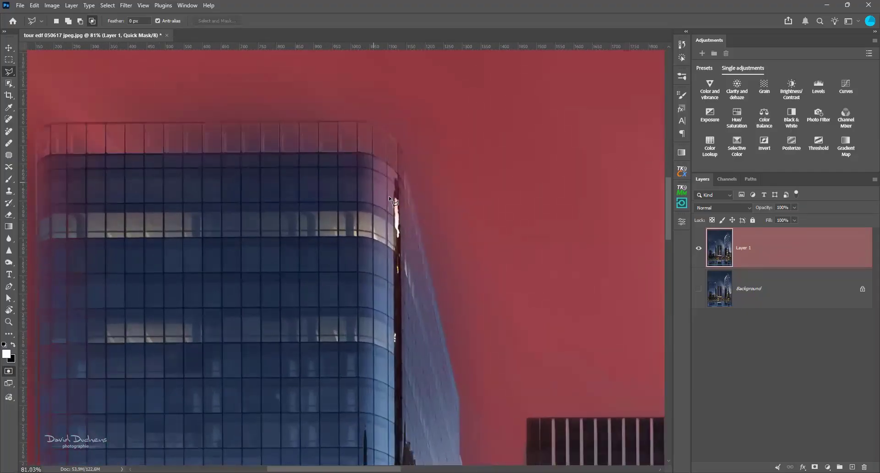
pyautogui.scroll(-5, 255, 245)
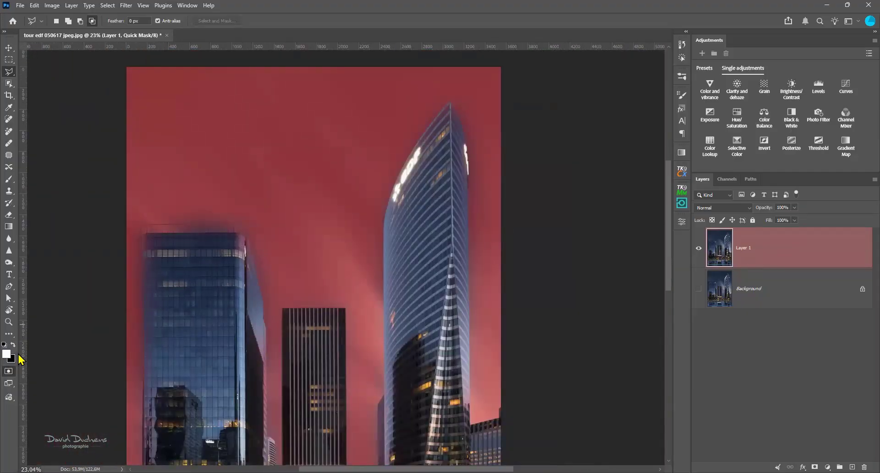
pyautogui.click(9, 372)
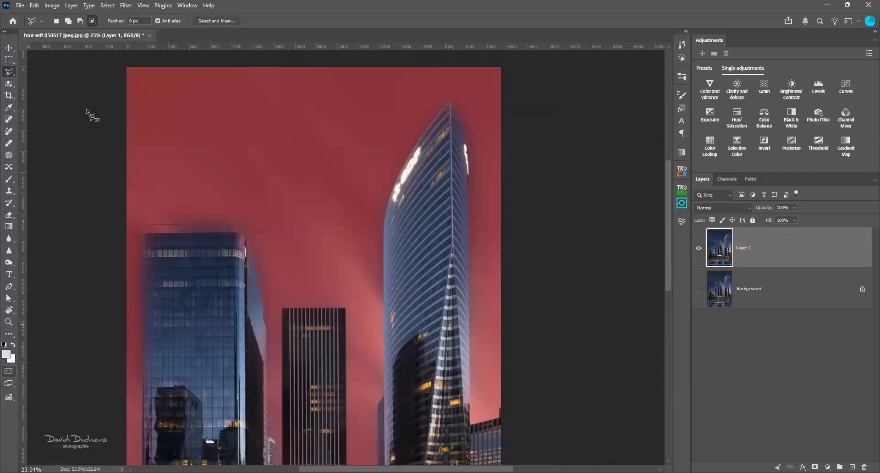
# Invert the selection so the towers are selected instead of the sky
pyautogui.click(108, 5)
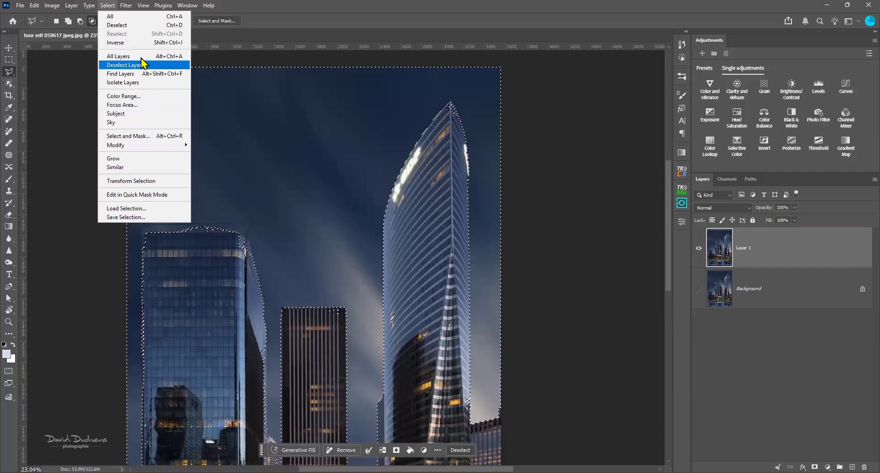
pyautogui.click(141, 44)
pyautogui.scroll(12, 208, 290)
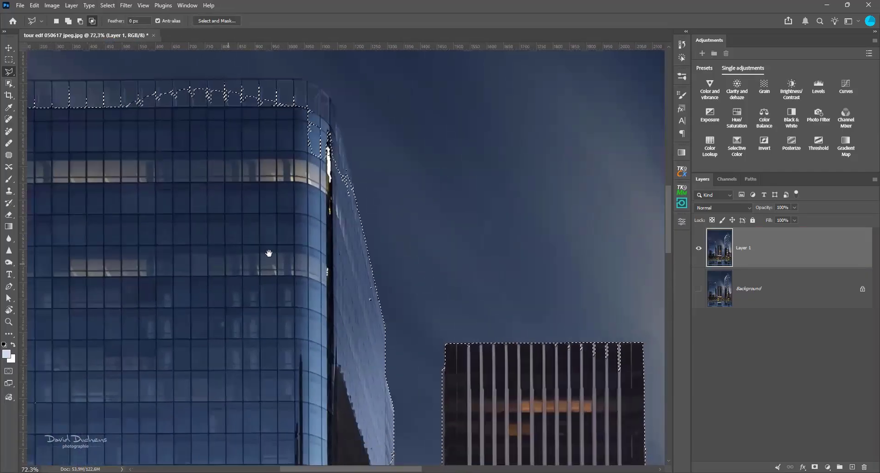
pyautogui.moveTo(269, 254); pyautogui.dragTo(346, 180)
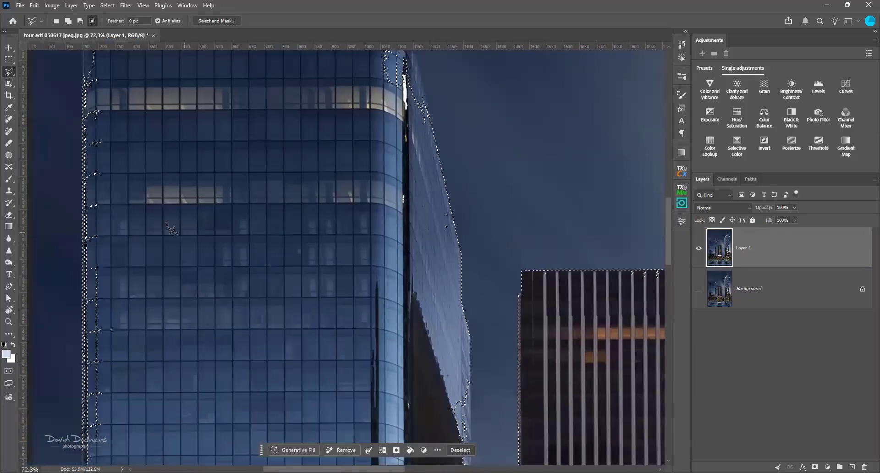
# Show the selection as a Quick Mask and set up the Brush with a size of 101 px and 100% hardness
pyautogui.click(9, 372)
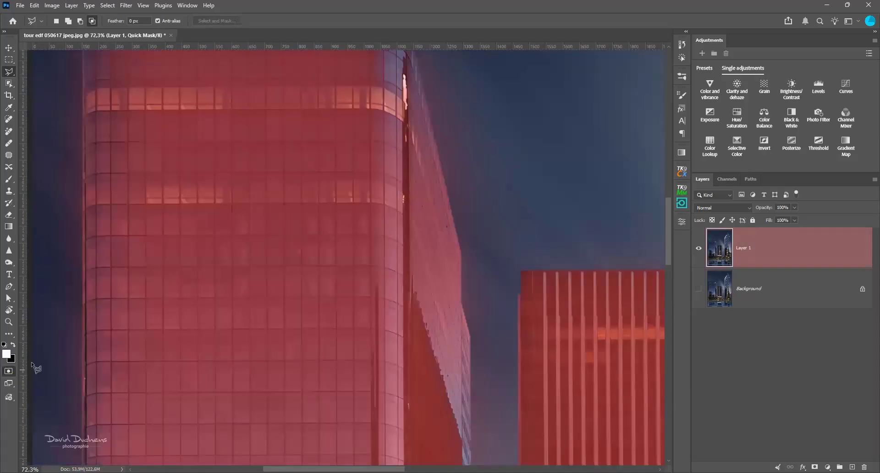
pyautogui.scroll(1, 108, 219)
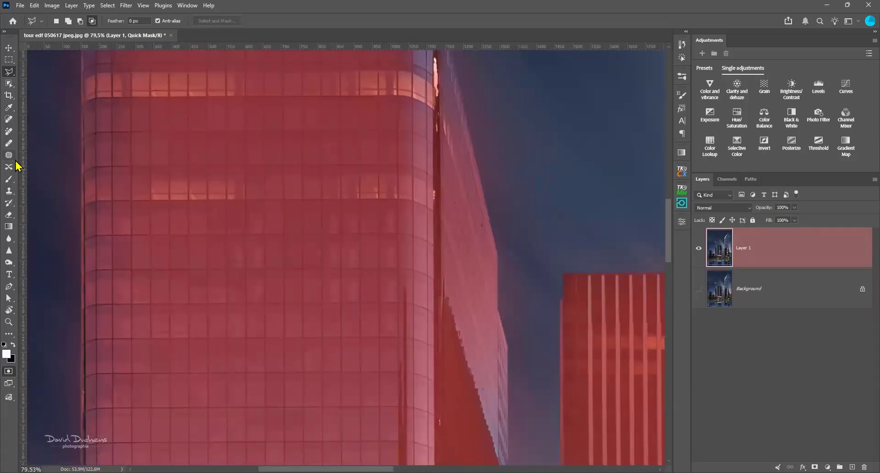
pyautogui.click(9, 179)
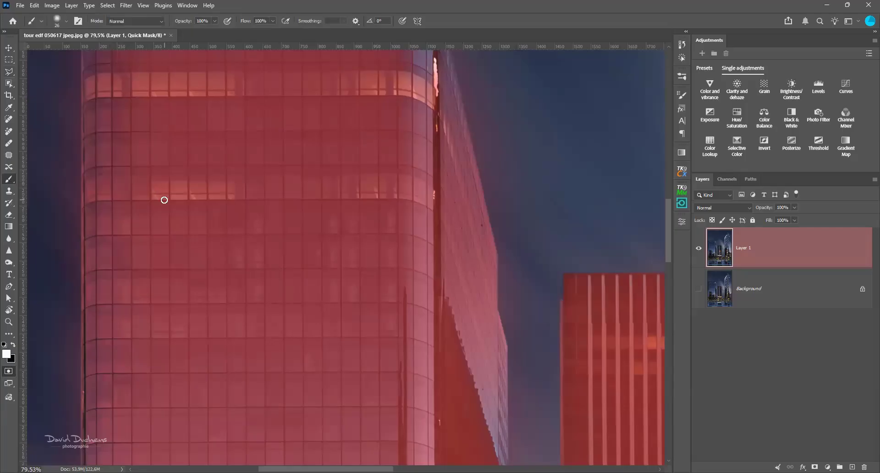
pyautogui.press(']')
pyautogui.press(']')
pyautogui.press(']')
pyautogui.press(']')
pyautogui.press(']')
pyautogui.press(']')
pyautogui.press(']')
pyautogui.press(']')
pyautogui.rightClick(226, 186)
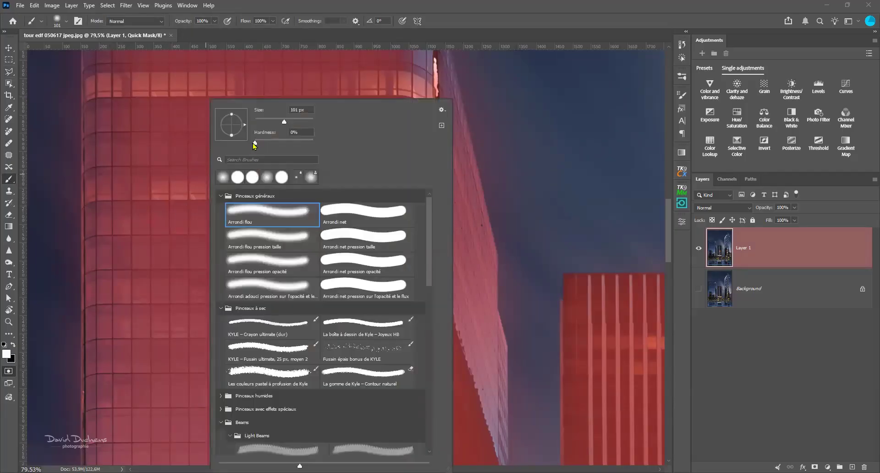
pyautogui.moveTo(255, 145); pyautogui.dragTo(352, 138)
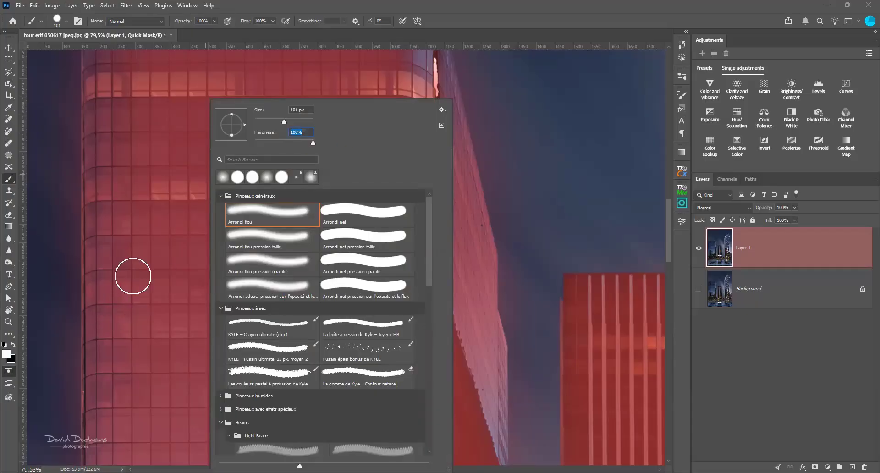
# Paint black in the Quick Mask down the left side of the left tower and check the stroke as a selection
pyautogui.moveTo(122, 214); pyautogui.dragTo(111, 304)
pyautogui.hotkey('ctrl', 'z')
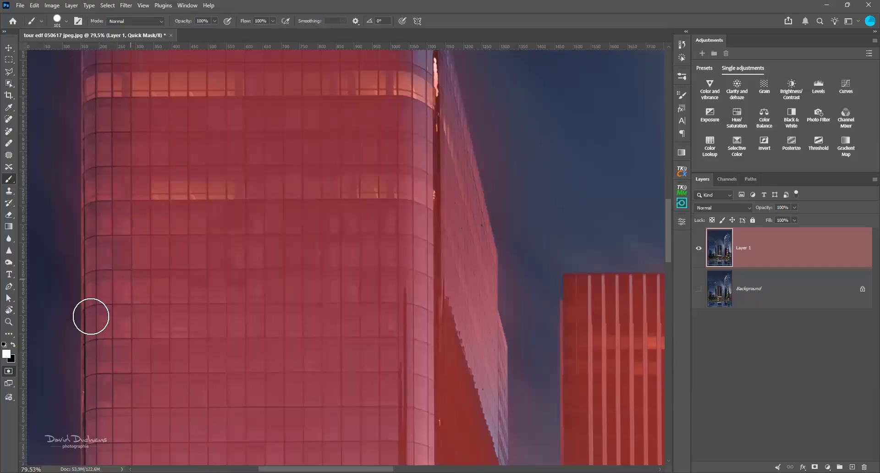
pyautogui.click(13, 345)
pyautogui.moveTo(128, 389); pyautogui.dragTo(117, 230)
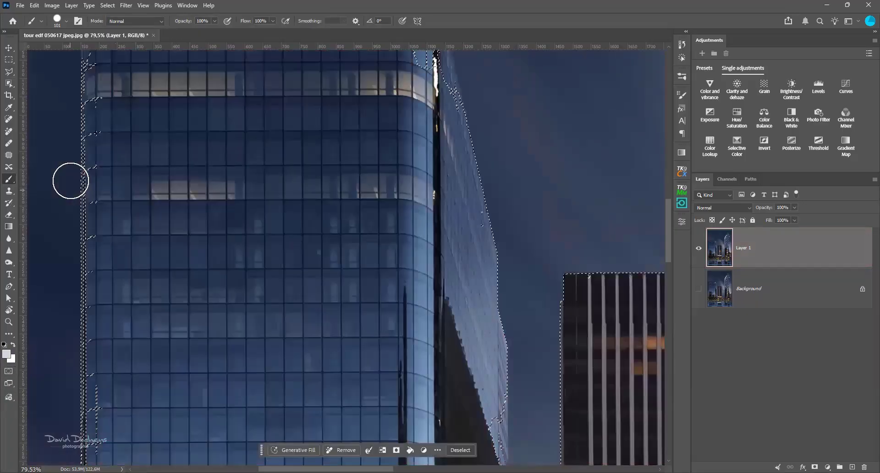
pyautogui.click(9, 371)
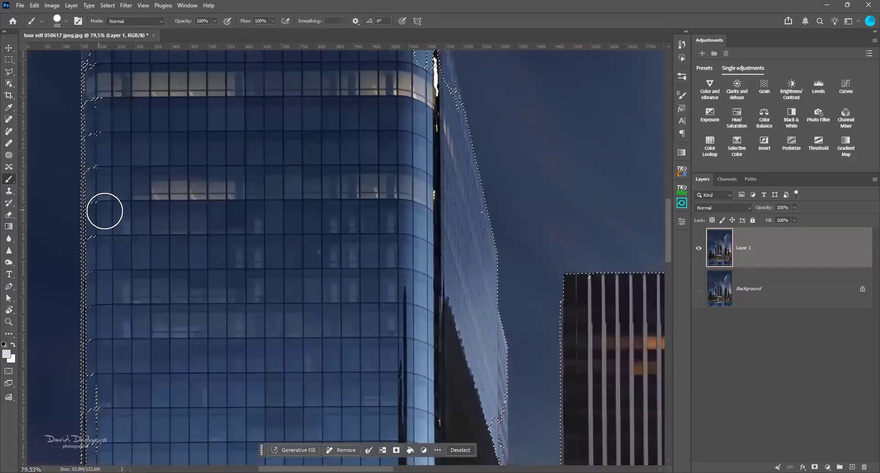
pyautogui.click(11, 372)
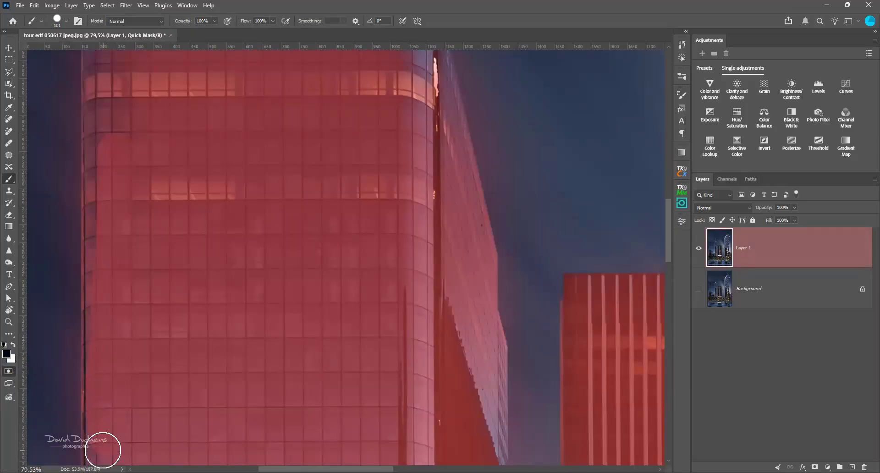
# Paint a straight black stroke up the left tower's left edge to the lit window row and exit Quick Mask mode
pyautogui.click(99, 424)
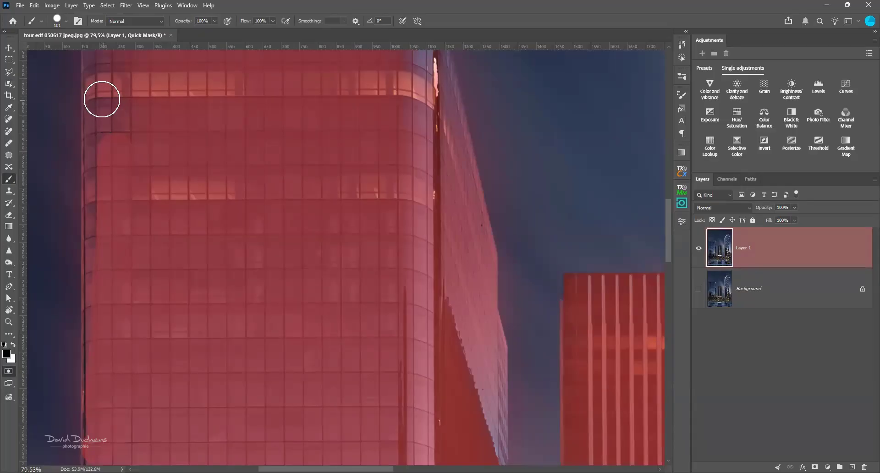
pyautogui.keyDown('shift'); pyautogui.click(102, 94); pyautogui.keyUp('shift')
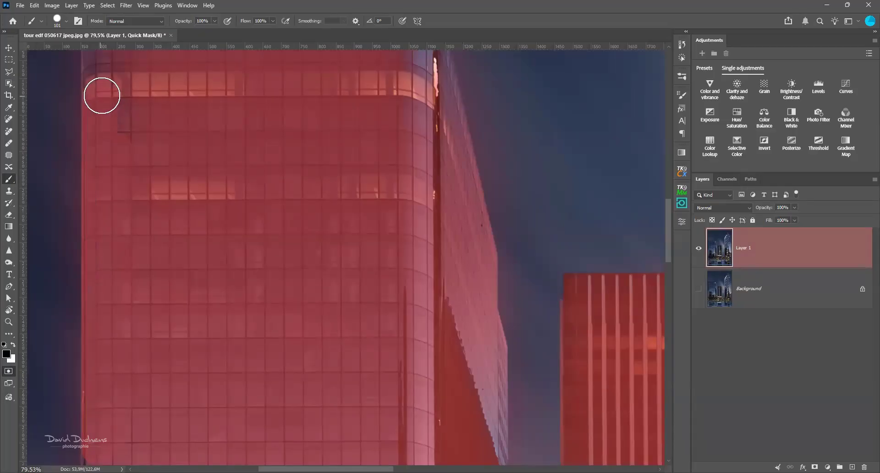
pyautogui.click(8, 372)
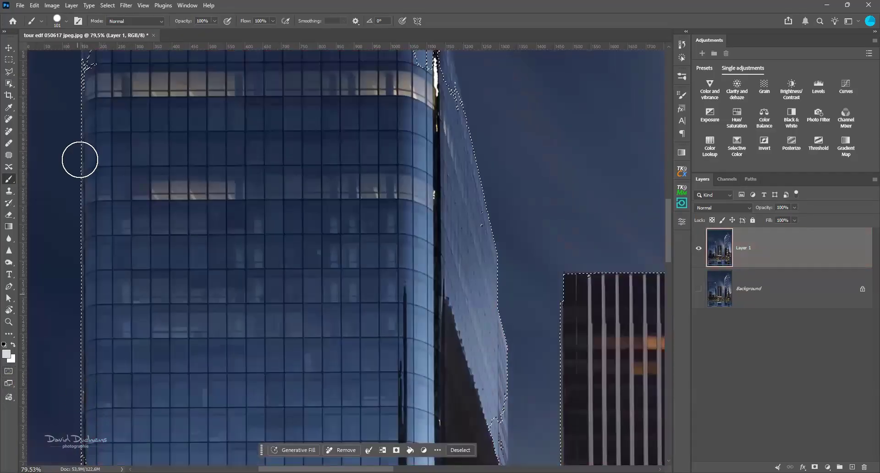
# Subtract the irregular selected patches in the left tower's top glass band from the selection with the Rectangular Marquee tool
pyautogui.moveTo(148, 197); pyautogui.dragTo(154, 353)
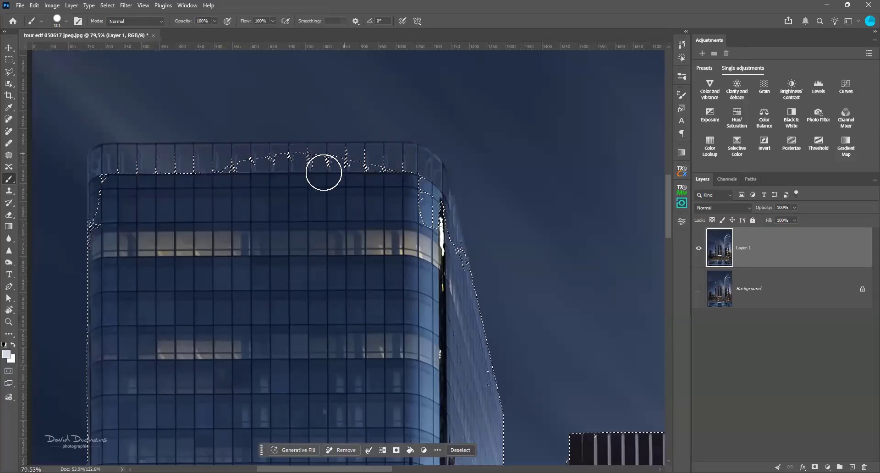
pyautogui.click(9, 62)
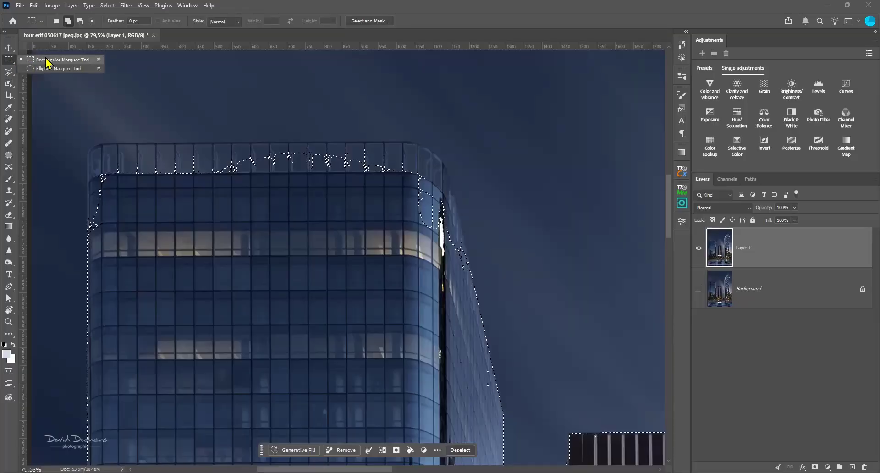
pyautogui.click(47, 63)
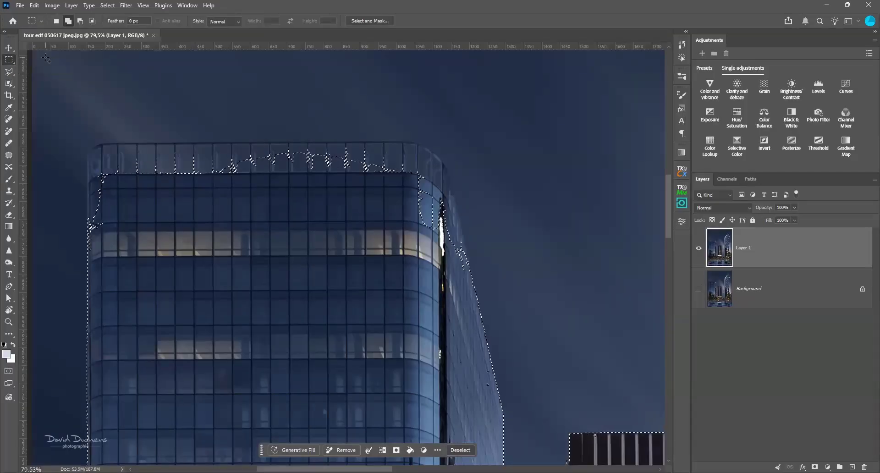
pyautogui.click(80, 22)
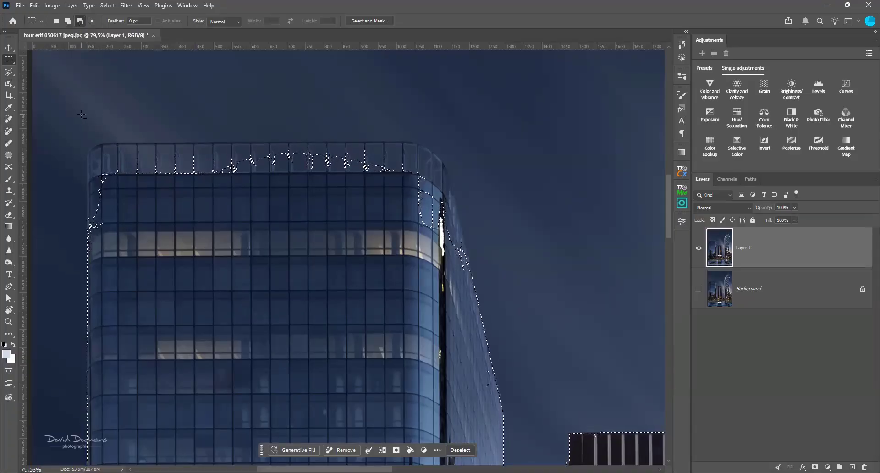
pyautogui.moveTo(81, 114); pyautogui.dragTo(83, 115)
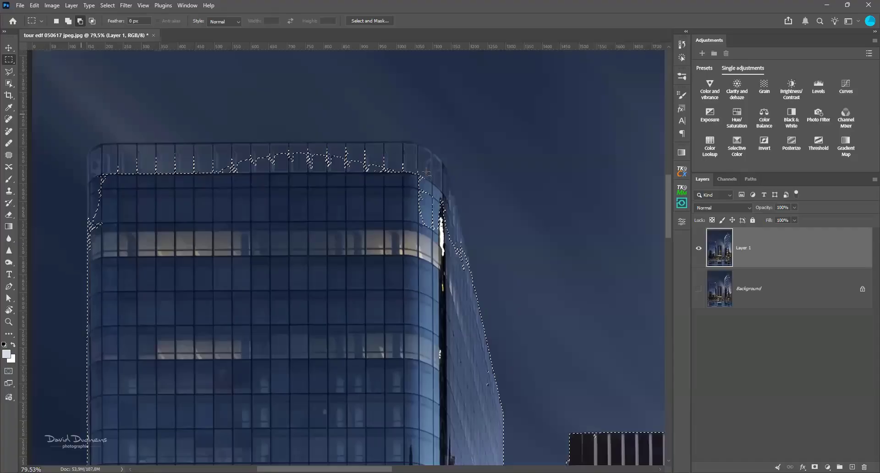
pyautogui.moveTo(436, 171); pyautogui.dragTo(436, 172)
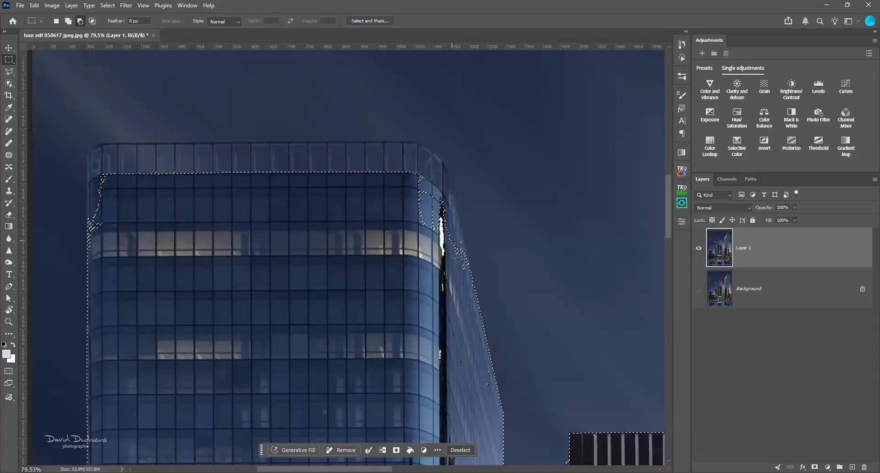
# Try to outline the left tower's upper right corner with the Polygonal Lasso in intersect mode and undo the resulting selection
pyautogui.click(8, 72)
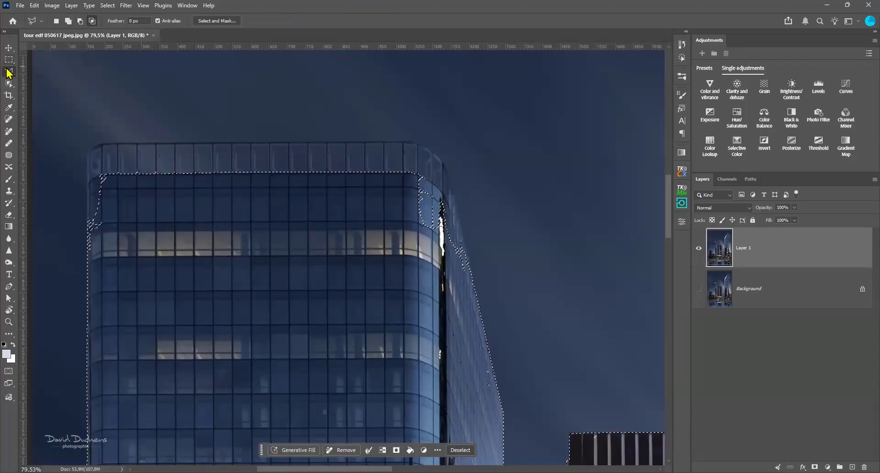
pyautogui.rightClick(13, 74)
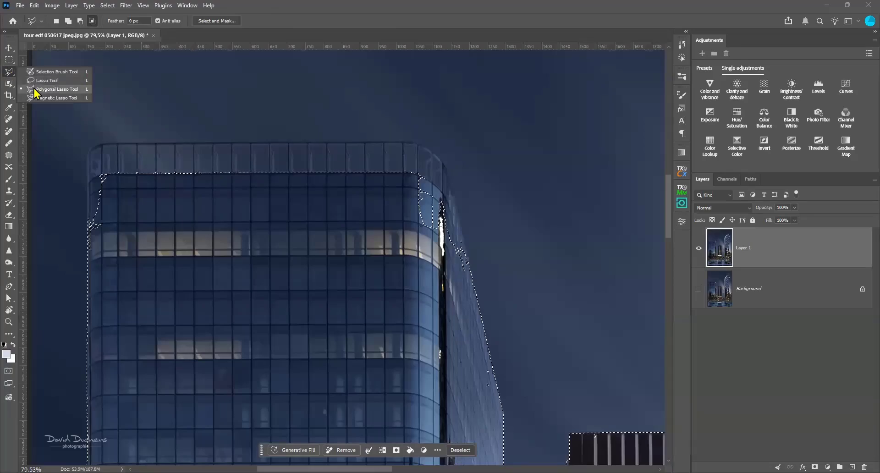
pyautogui.click(34, 89)
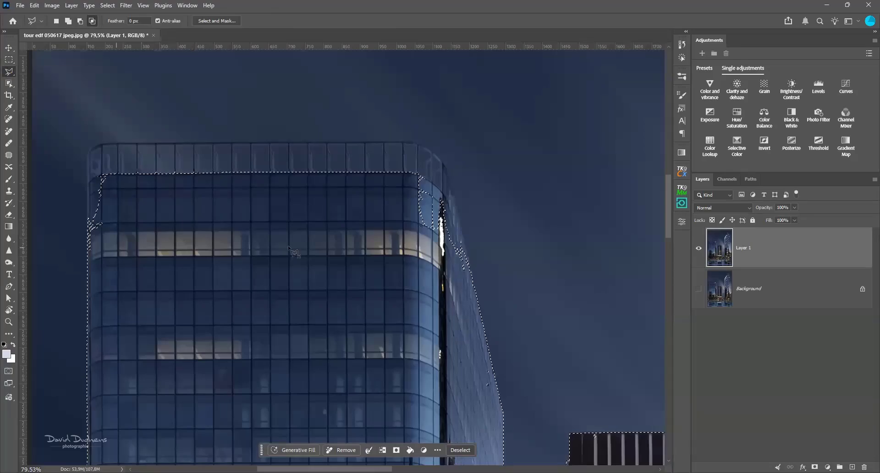
pyautogui.click(421, 176)
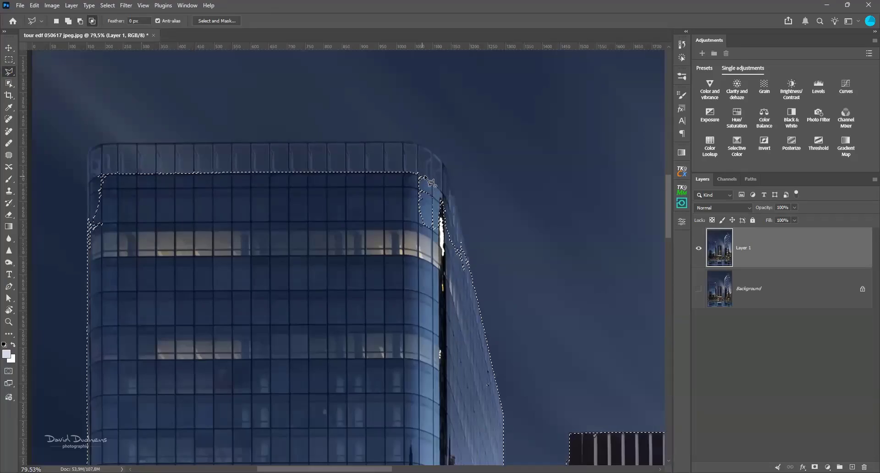
pyautogui.click(445, 196)
pyautogui.click(468, 267)
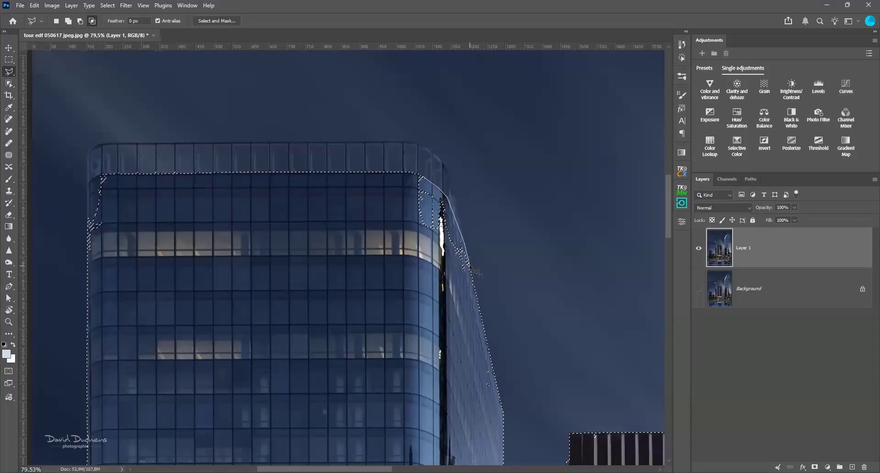
pyautogui.click(375, 328)
pyautogui.doubleClick(374, 206)
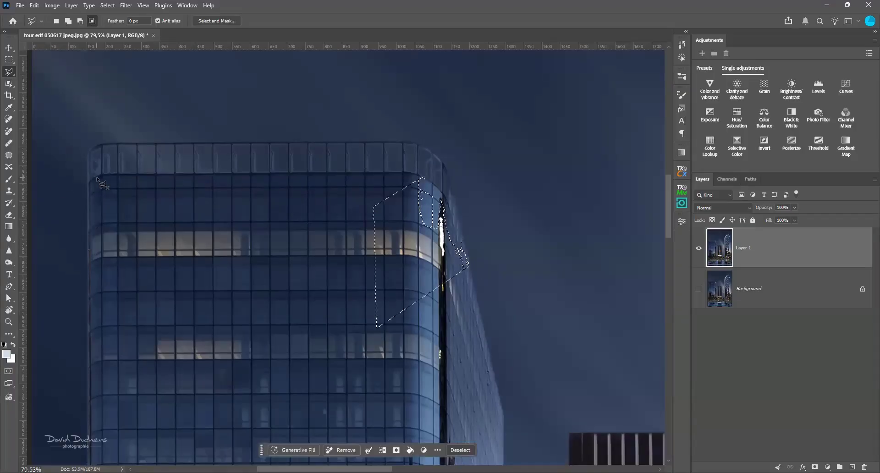
pyautogui.hotkey('ctrl', 'z')
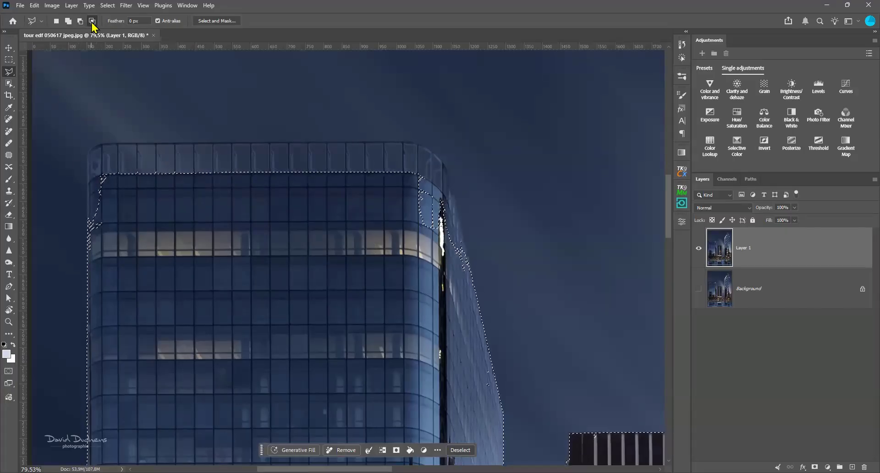
# Add the left tower's missing upper right corner and angled side facade to the selection with the Polygonal Lasso tool
pyautogui.click(68, 20)
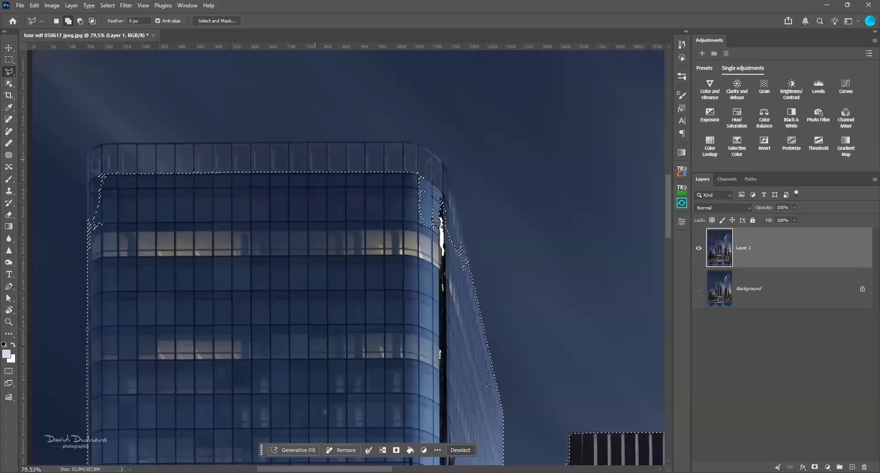
pyautogui.click(418, 174)
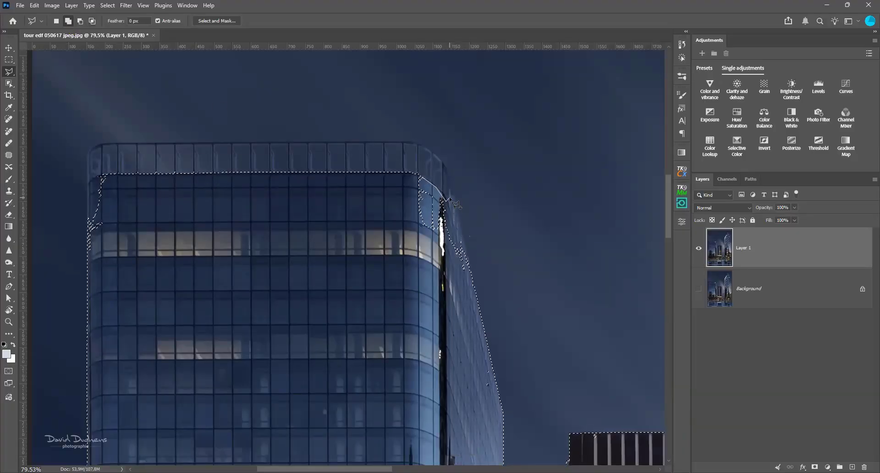
pyautogui.click(450, 198)
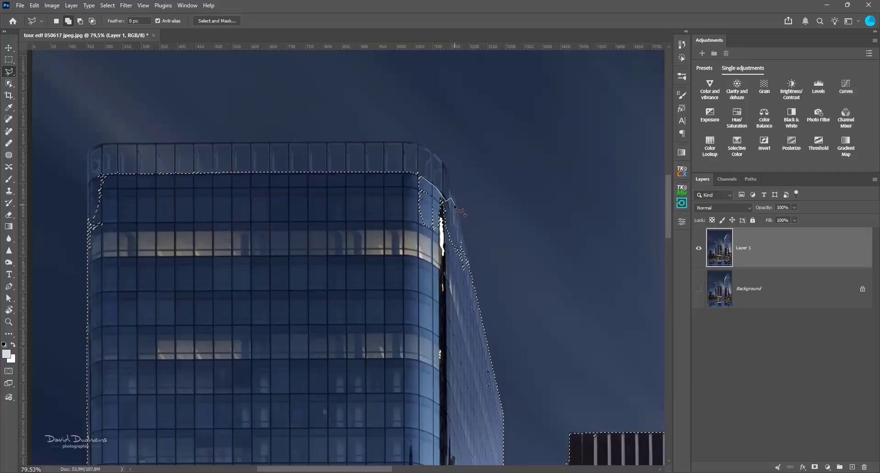
pyautogui.click(475, 300)
pyautogui.click(377, 276)
pyautogui.doubleClick(378, 191)
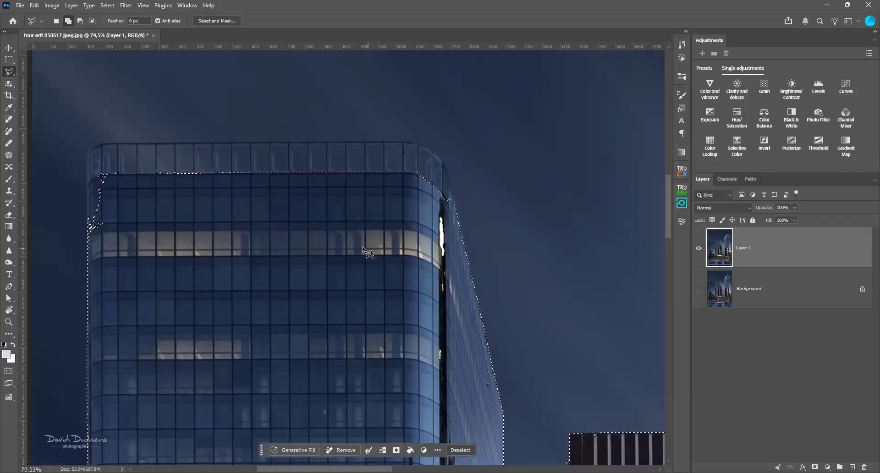
# In Quick Mask mode, paint black over the left tower's unmasked upper left corner with a 57 px Brush and exit the mask
pyautogui.scroll(-3, 362, 249)
pyautogui.scroll(3, 132, 178)
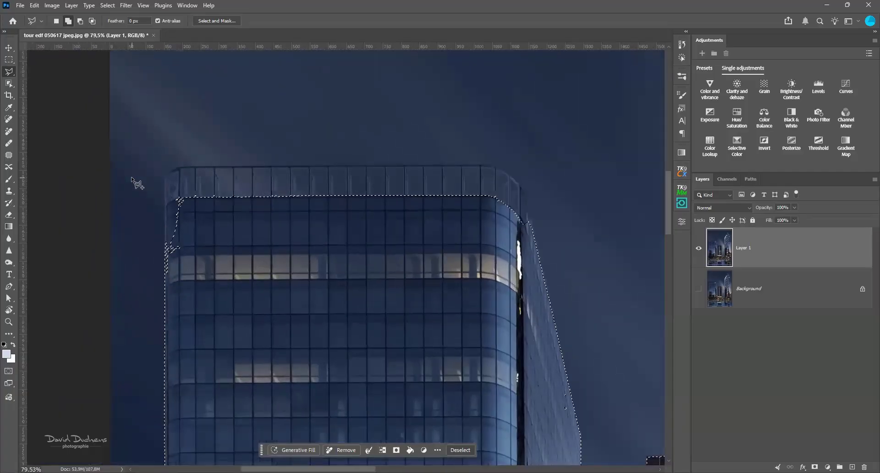
pyautogui.scroll(1, 131, 178)
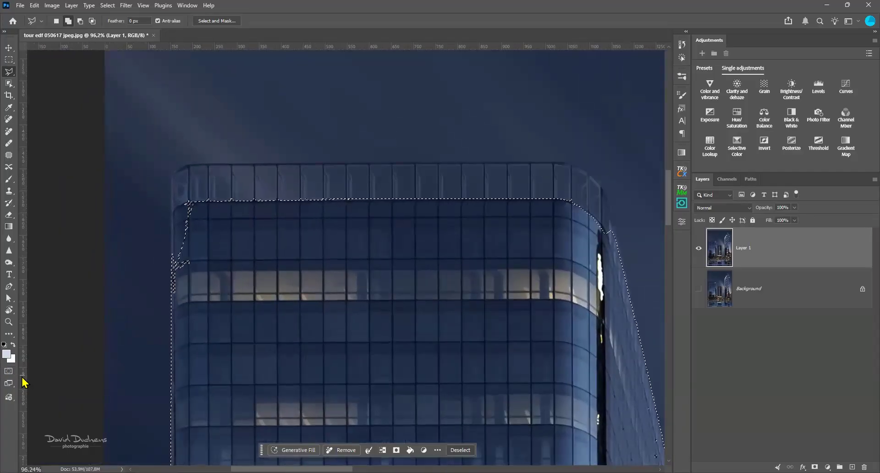
pyautogui.click(9, 371)
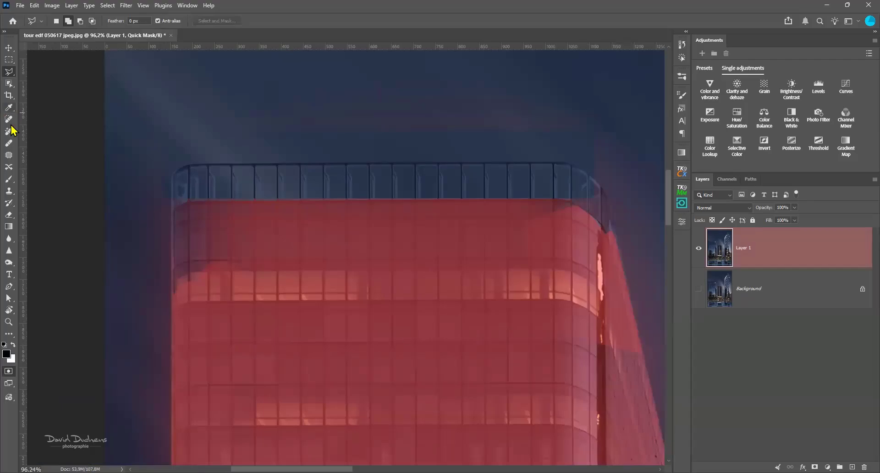
pyautogui.click(9, 180)
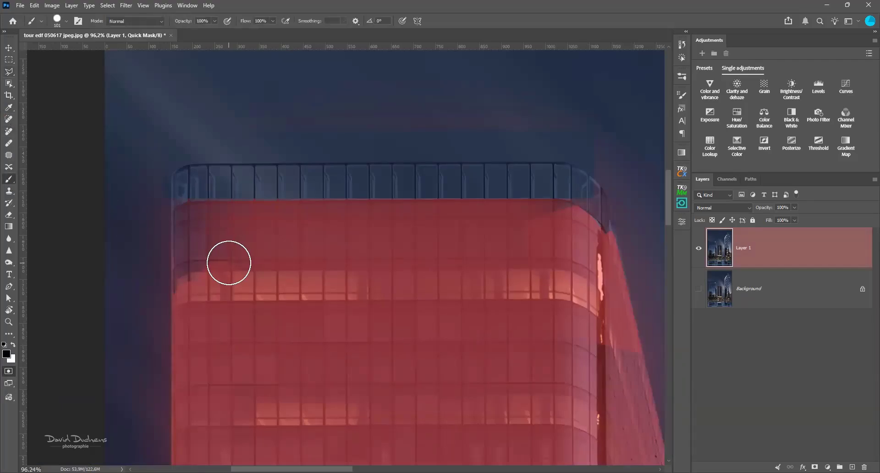
pyautogui.keyDown('alt'); pyautogui.rightClick(219, 260); pyautogui.keyUp('alt')
pyautogui.moveTo(213, 252)
pyautogui.mouseDown()
pyautogui.moveTo(186, 275)
pyautogui.moveTo(188, 296)
pyautogui.moveTo(181, 222)
pyautogui.moveTo(277, 212)
pyautogui.moveTo(223, 225)
pyautogui.moveTo(273, 236)
pyautogui.moveTo(254, 260)
pyautogui.moveTo(190, 238)
pyautogui.moveTo(241, 264)
pyautogui.moveTo(206, 283)
pyautogui.mouseUp()
pyautogui.press('q')
pyautogui.scroll(-5, 163, 252)
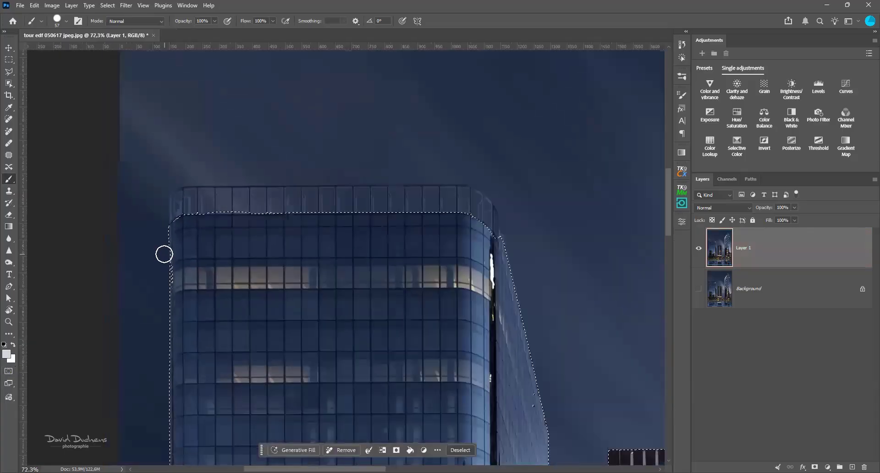
# Deselect the refined towers selection and create a new one with the Subject selection command
pyautogui.scroll(-2, 163, 254)
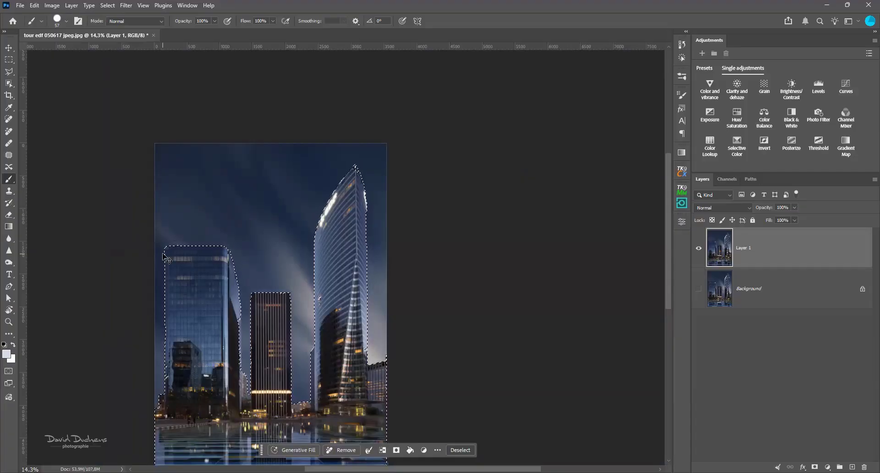
pyautogui.hotkey('ctrl', 'd')
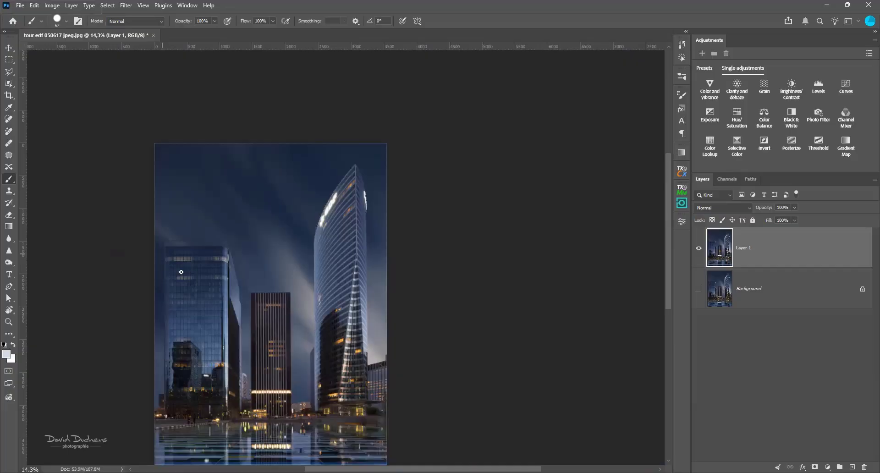
pyautogui.scroll(-1, 245, 274)
pyautogui.moveTo(291, 282); pyautogui.dragTo(336, 237)
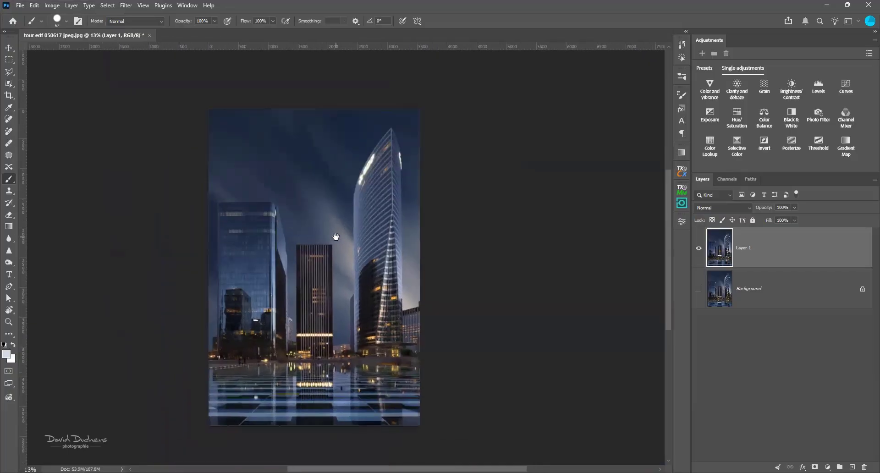
pyautogui.click(107, 6)
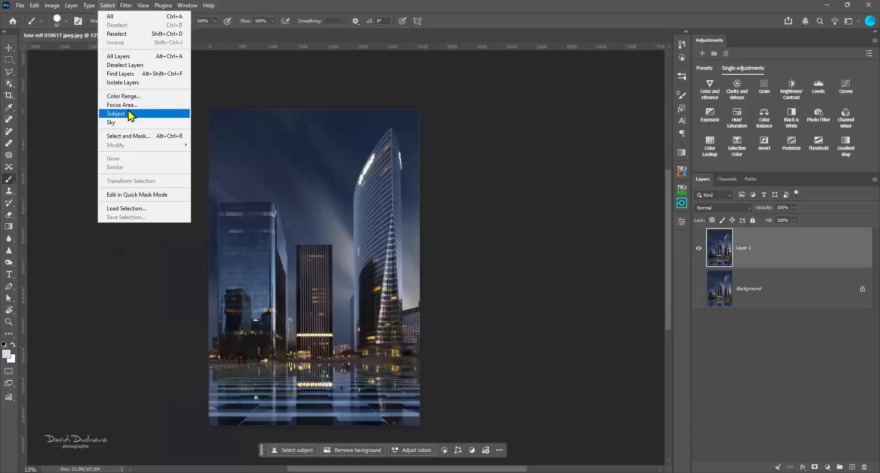
pyautogui.click(129, 114)
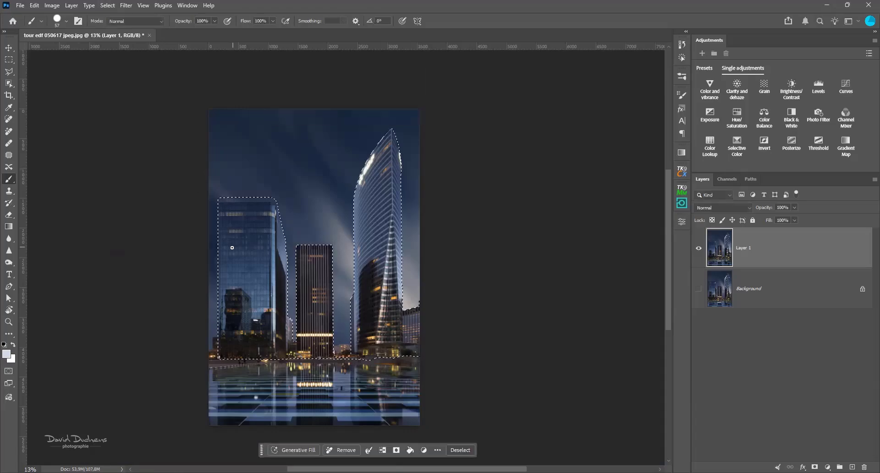
# Examine how closely the subject selection follows the left tower's left edge, top band and rounded corners
pyautogui.scroll(10, 232, 248)
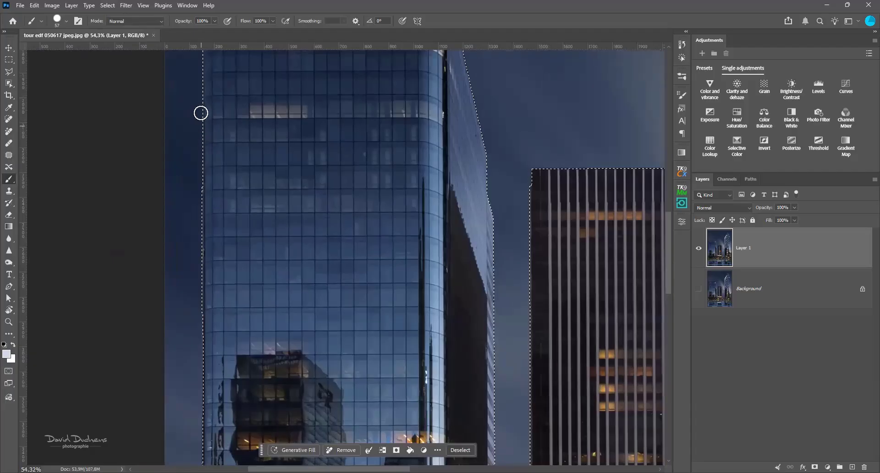
pyautogui.scroll(3, 198, 306)
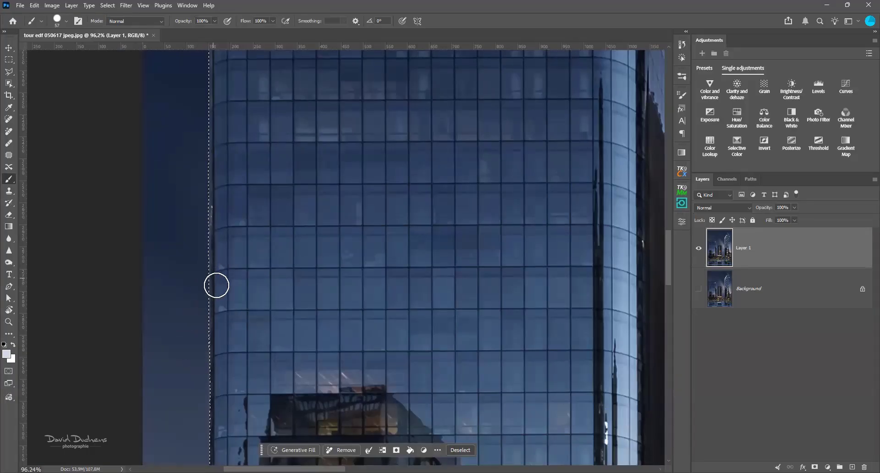
pyautogui.scroll(4, 183, 318)
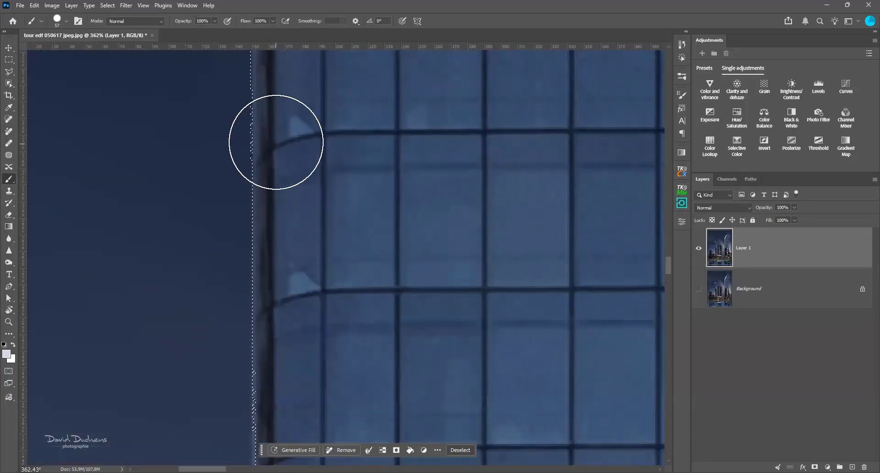
pyautogui.moveTo(271, 173); pyautogui.dragTo(265, 269)
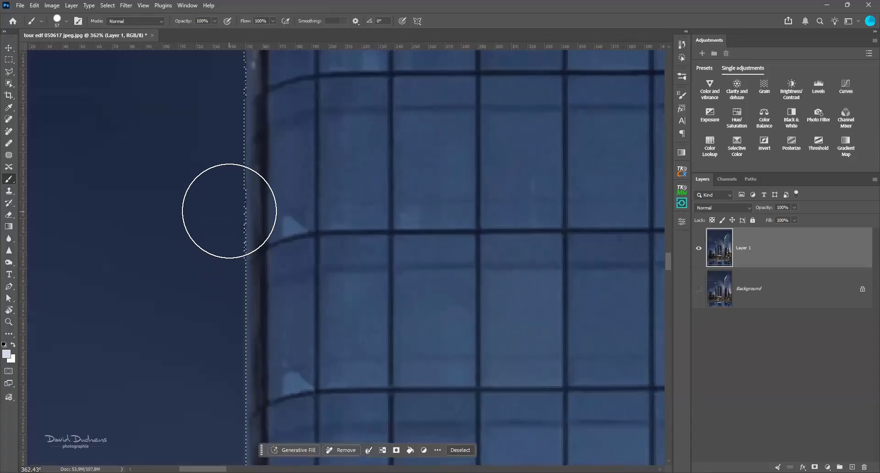
pyautogui.moveTo(230, 173); pyautogui.dragTo(235, 338)
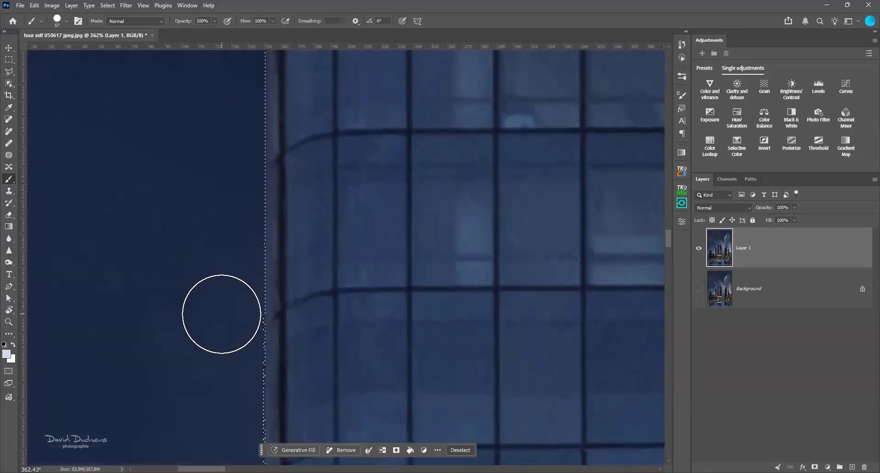
pyautogui.scroll(-5, 220, 314)
pyautogui.moveTo(299, 158); pyautogui.dragTo(258, 369)
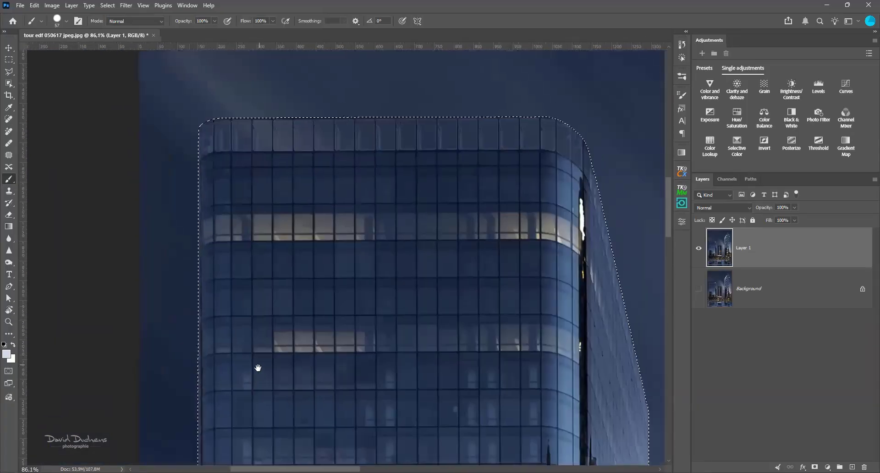
pyautogui.scroll(2, 369, 183)
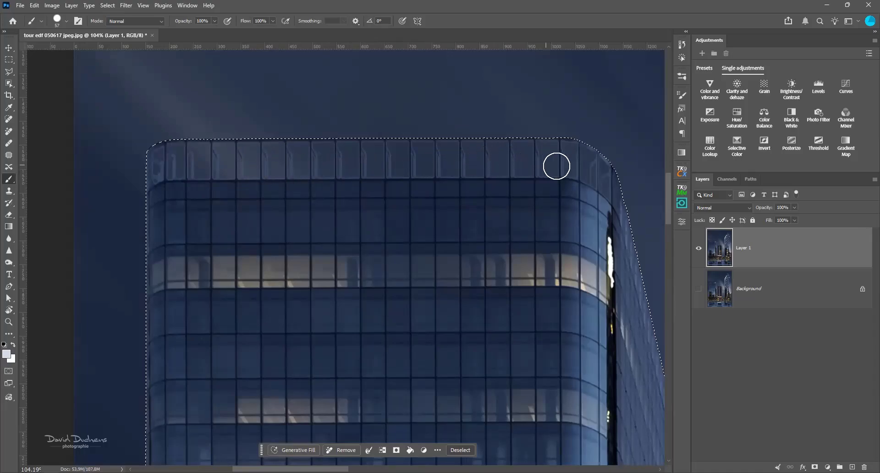
pyautogui.scroll(-1, 290, 249)
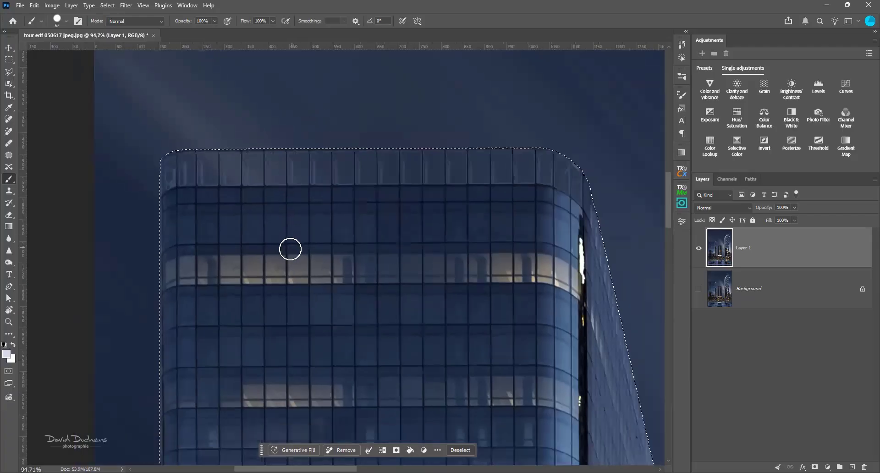
# Copy the selected towers from Layer 1 onto a new layer
pyautogui.scroll(-5, 290, 249)
pyautogui.moveTo(460, 373); pyautogui.dragTo(447, 216)
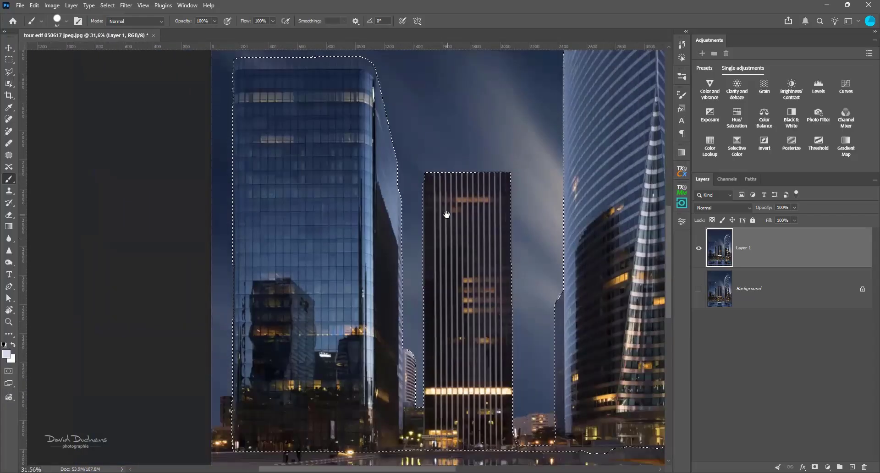
pyautogui.scroll(-1, 447, 216)
pyautogui.moveTo(542, 205); pyautogui.dragTo(441, 255)
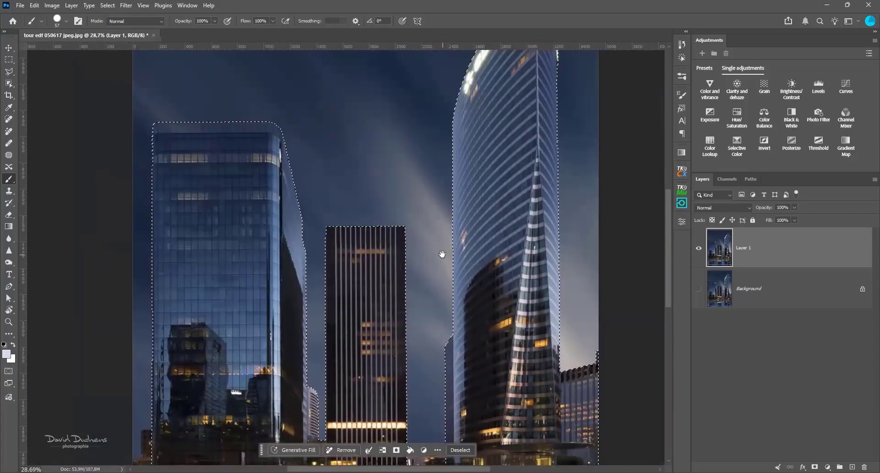
pyautogui.scroll(-5, 442, 257)
pyautogui.moveTo(439, 339); pyautogui.dragTo(441, 287)
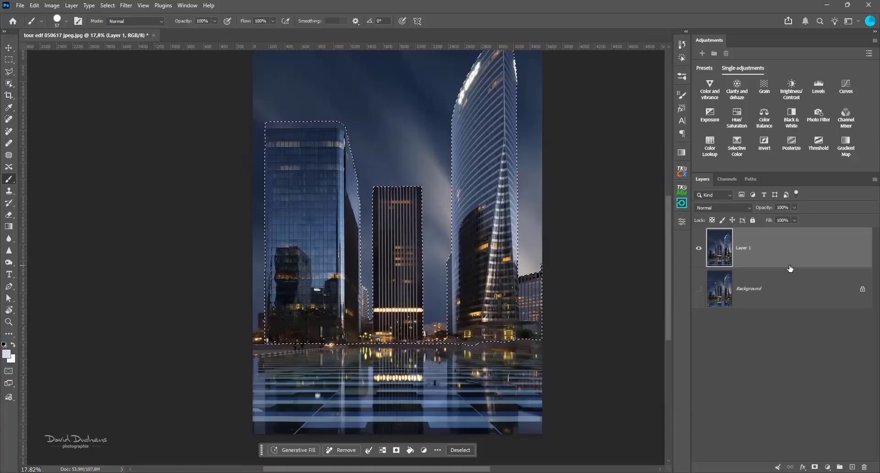
pyautogui.hotkey('ctrl', 'j')
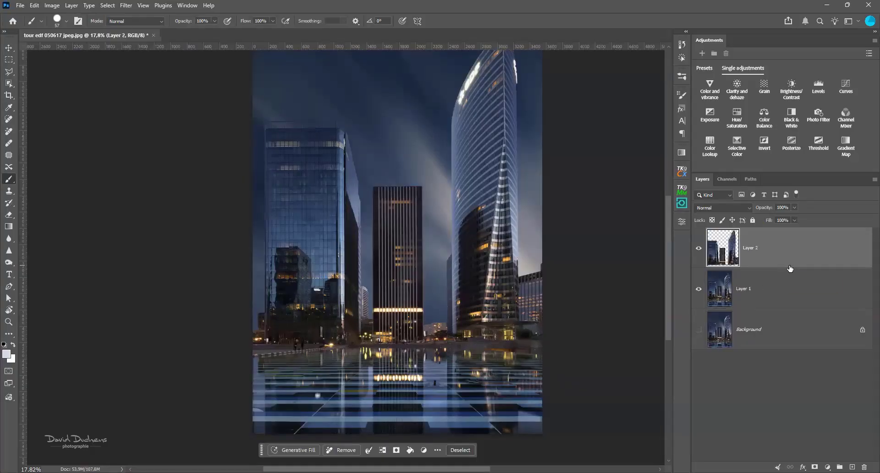
# Load the outline of the copied towers on Layer 2 as a selection and hide that layer
pyautogui.scroll(-1, 519, 336)
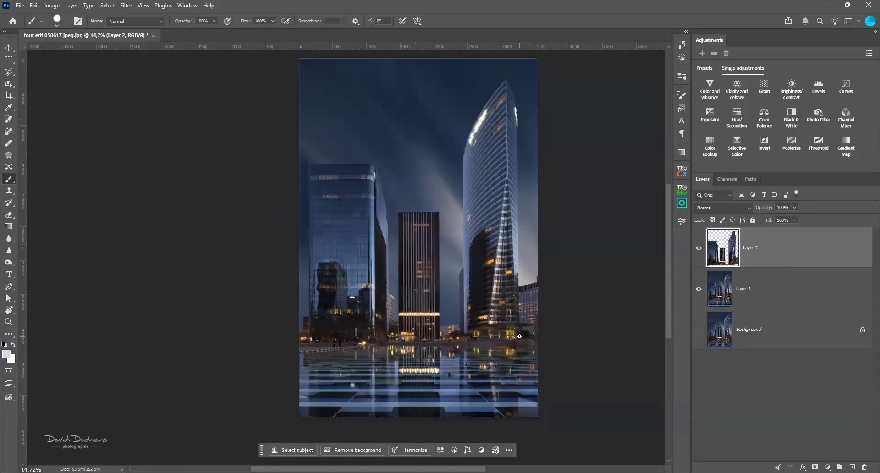
pyautogui.scroll(-1, 519, 336)
pyautogui.moveTo(519, 331); pyautogui.dragTo(494, 329)
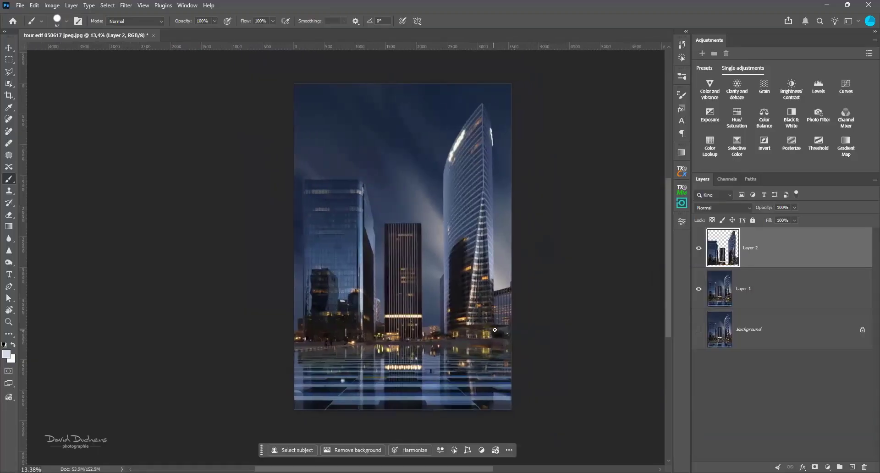
pyautogui.keyDown('ctrl'); pyautogui.click(728, 251); pyautogui.keyUp('ctrl')
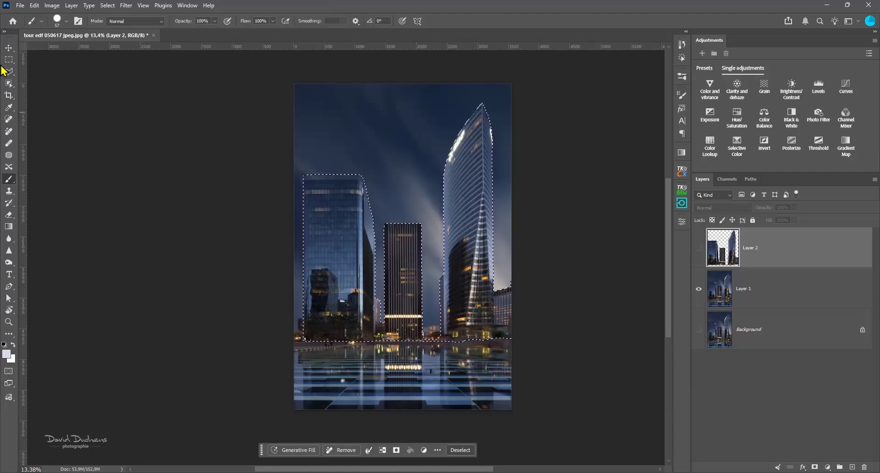
# Save the towers selection as a new channel named "architecture"
pyautogui.click(8, 72)
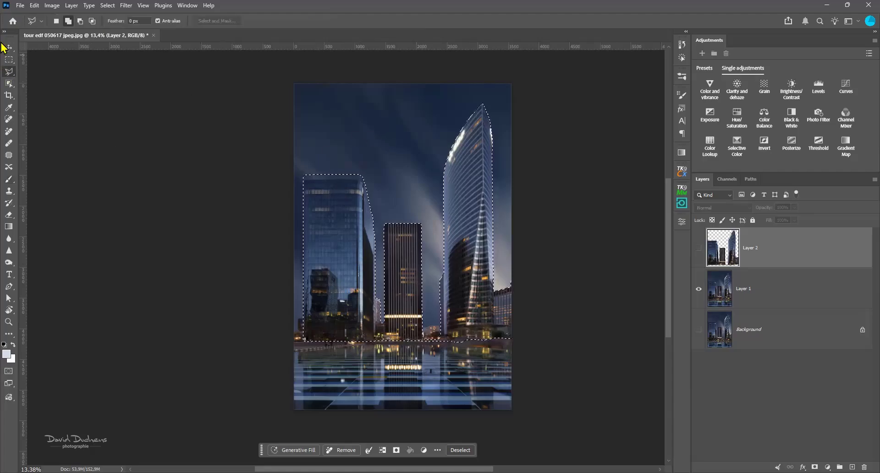
pyautogui.rightClick(335, 262)
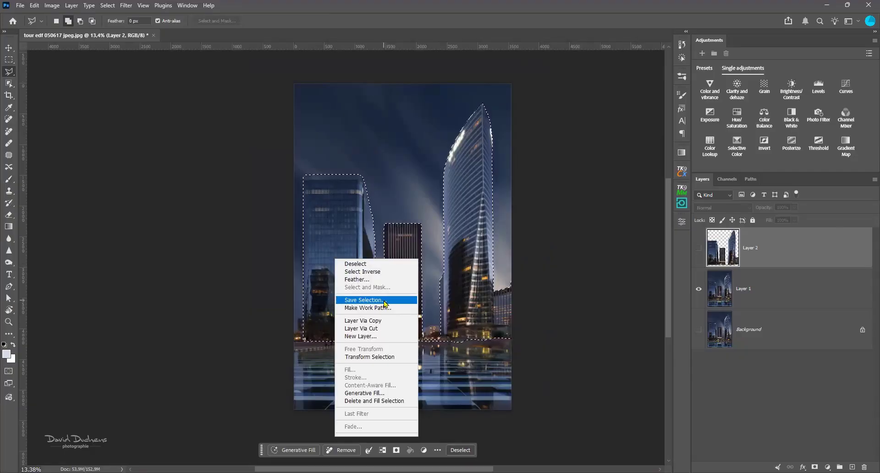
pyautogui.click(296, 209)
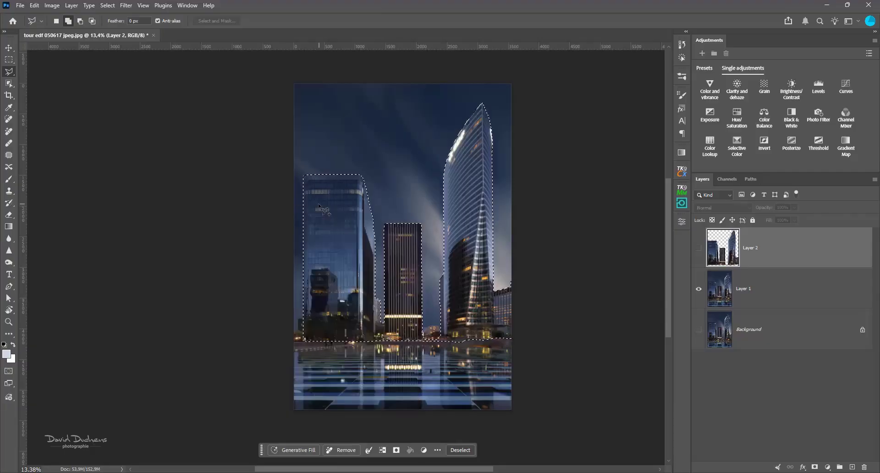
pyautogui.rightClick(343, 241)
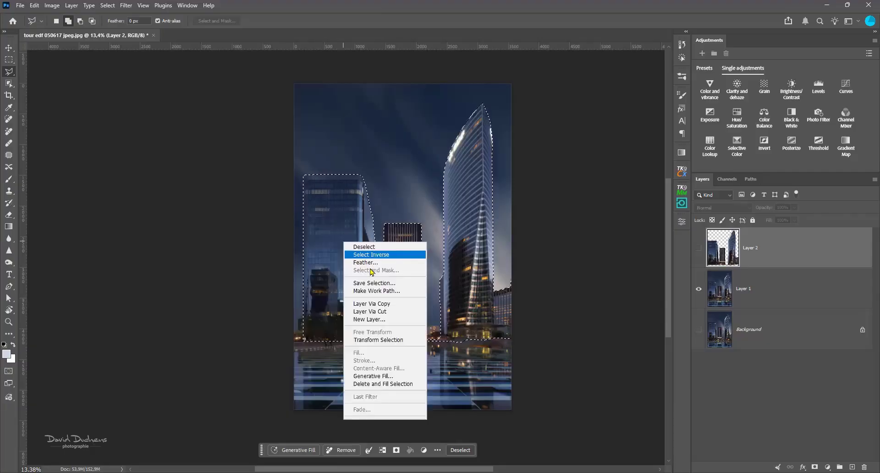
pyautogui.click(387, 284)
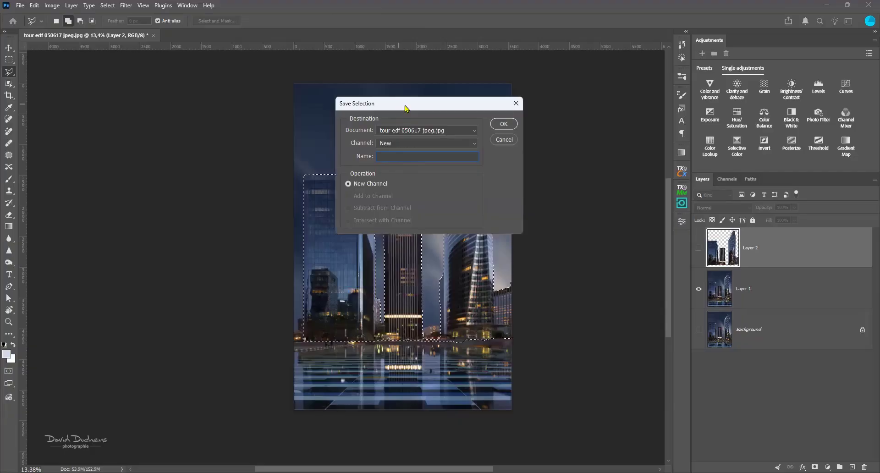
pyautogui.moveTo(405, 106); pyautogui.dragTo(454, 113)
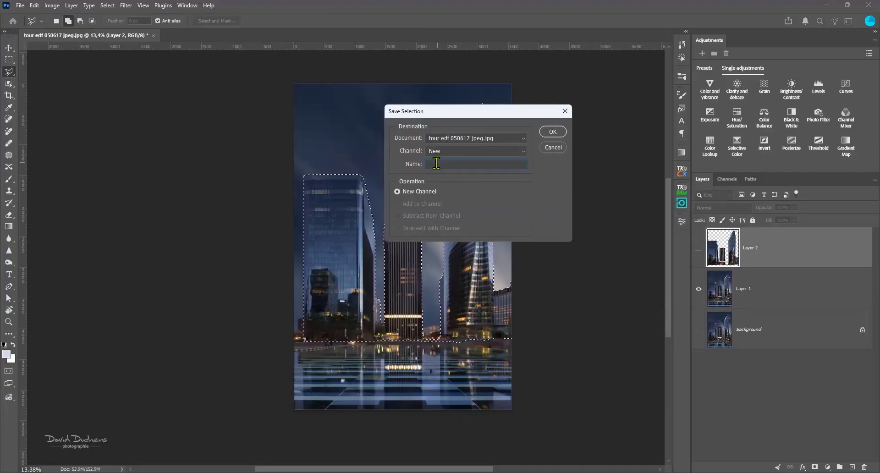
pyautogui.write('a')
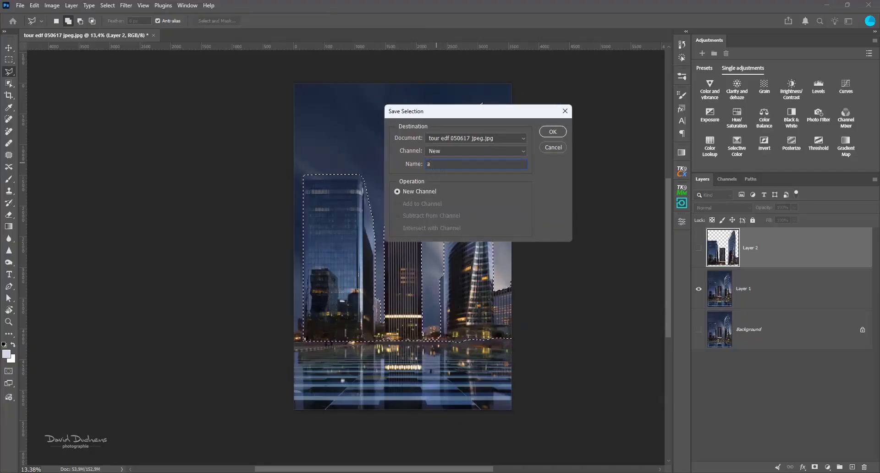
pyautogui.write('rchitecture')
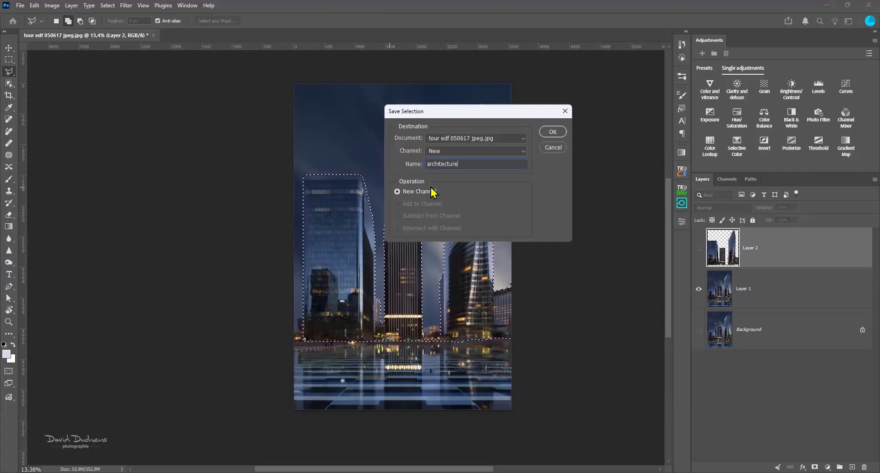
pyautogui.click(558, 137)
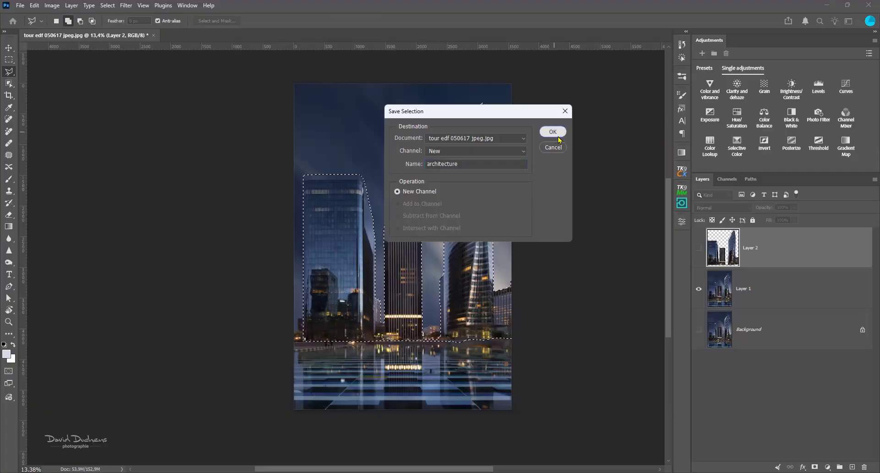
# View the saved architecture channel as a black-and-white mask and return to the full-colour image and its layers
pyautogui.click(731, 182)
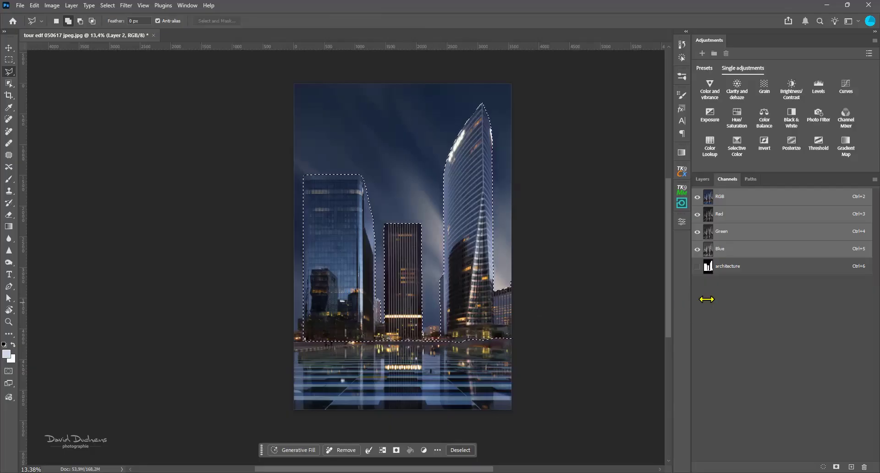
pyautogui.click(702, 179)
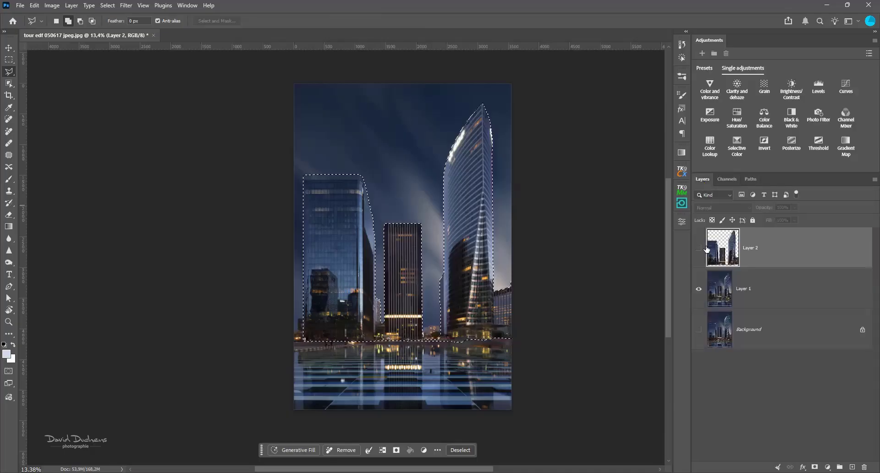
pyautogui.click(727, 179)
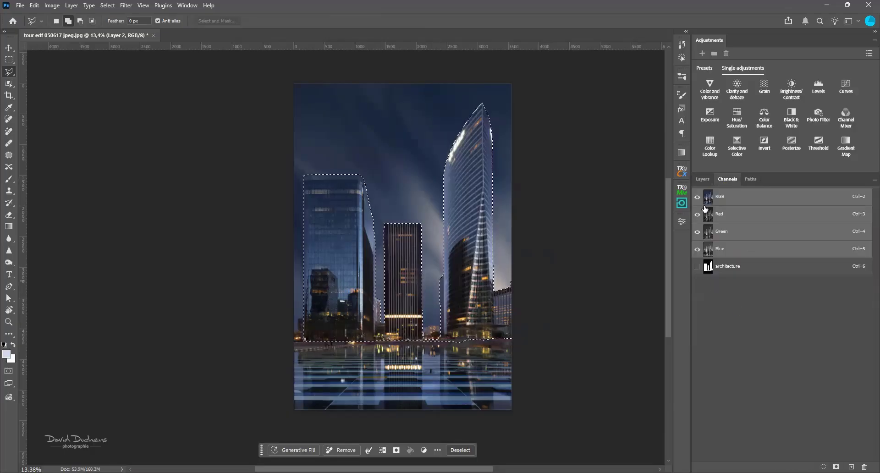
pyautogui.click(702, 179)
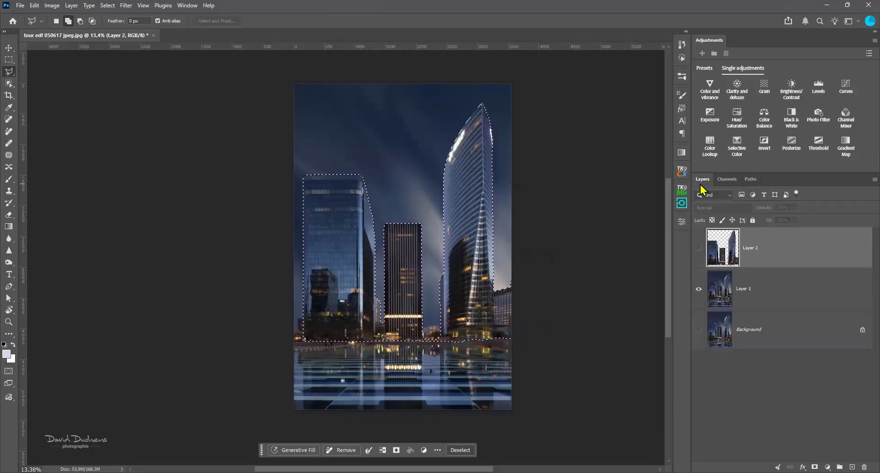
pyautogui.click(731, 180)
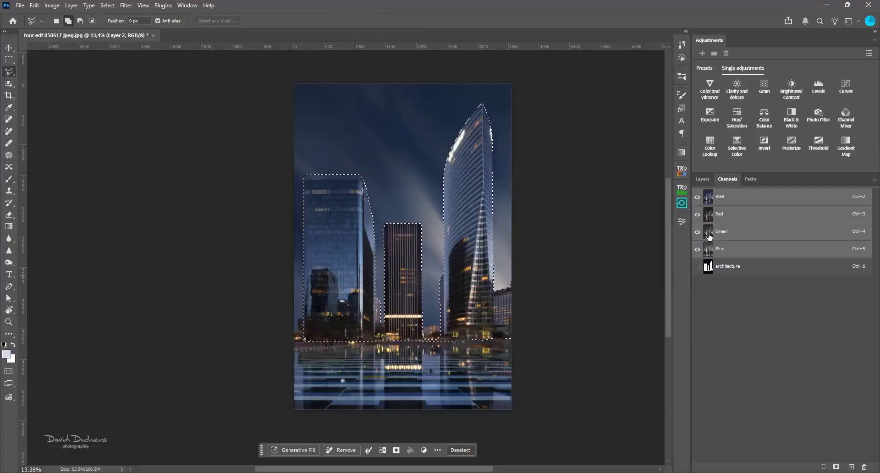
pyautogui.click(759, 268)
pyautogui.moveTo(788, 268); pyautogui.dragTo(862, 454)
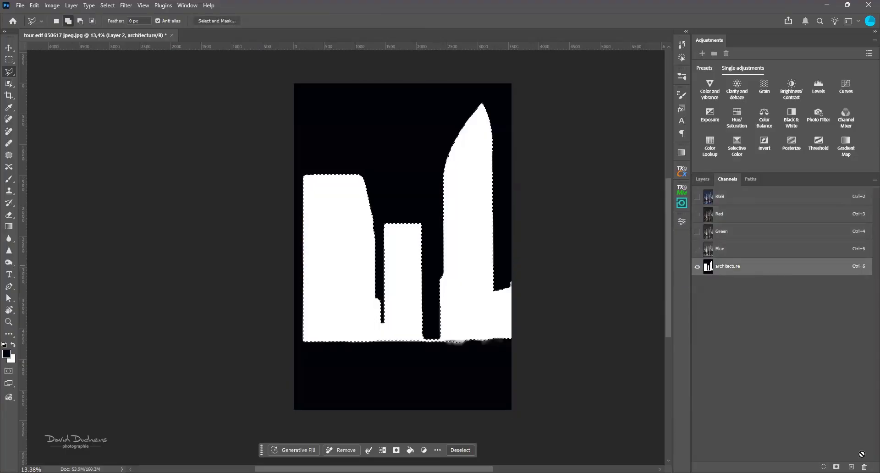
pyautogui.hotkey('ctrl', '2')
pyautogui.click(702, 179)
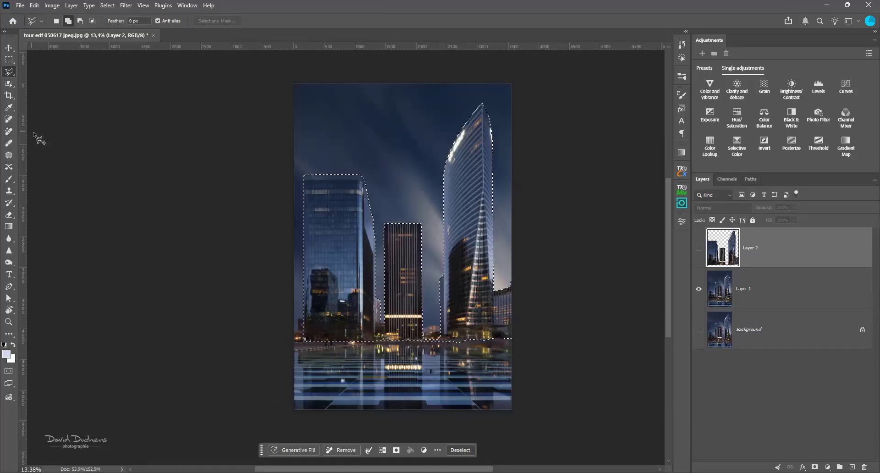
# Add the whole reflecting foreground below the towers to the selection with the Rectangular Marquee tool
pyautogui.click(9, 59)
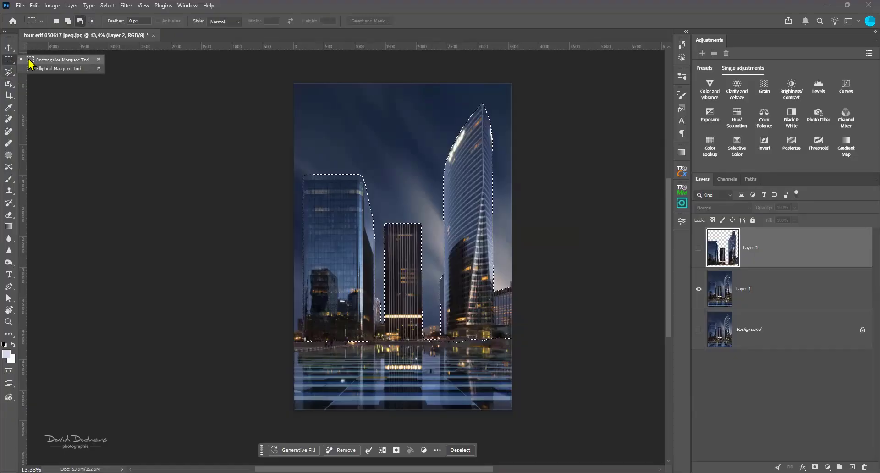
pyautogui.click(28, 60)
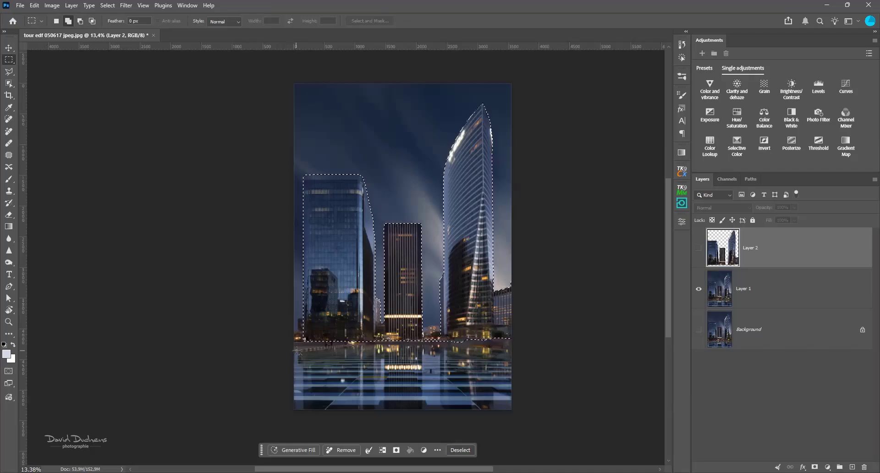
pyautogui.moveTo(291, 339); pyautogui.dragTo(537, 446)
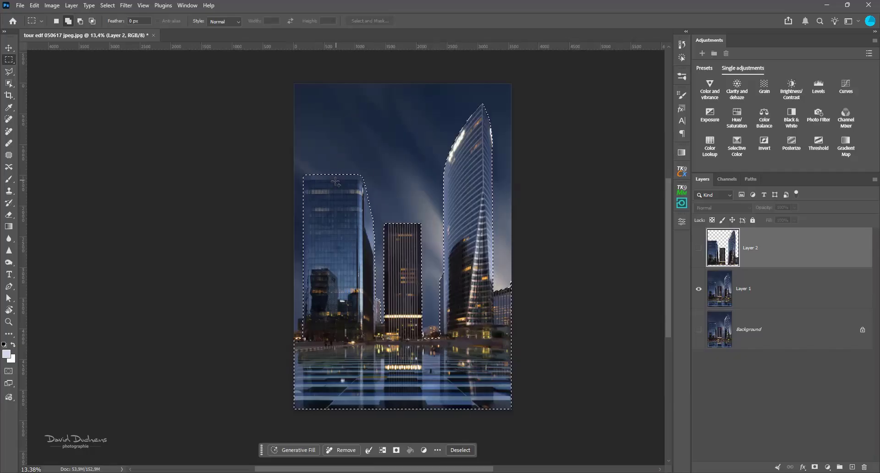
# With Layer 1 active, subtract two adjacent panels of the left tower's top band from the selection using the Rectangular Marquee
pyautogui.scroll(6, 335, 181)
pyautogui.click(726, 295)
pyautogui.scroll(15, 287, 191)
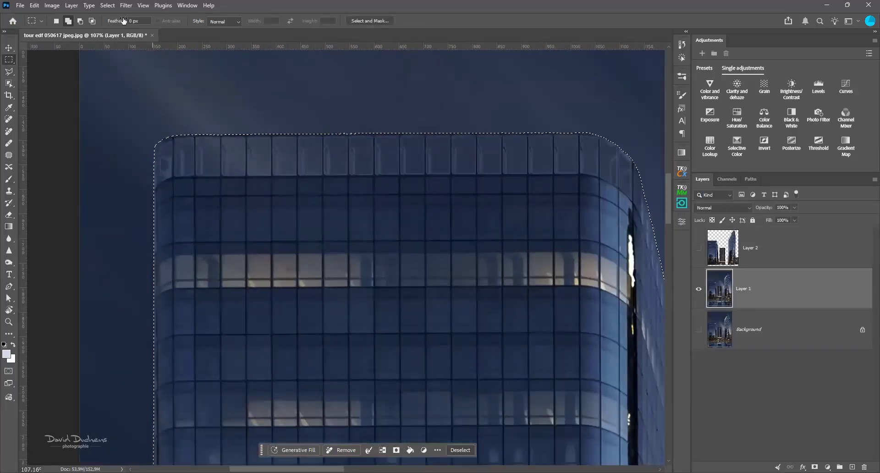
pyautogui.click(80, 21)
pyautogui.moveTo(196, 140); pyautogui.dragTo(220, 175)
pyautogui.moveTo(223, 140); pyautogui.dragTo(223, 141)
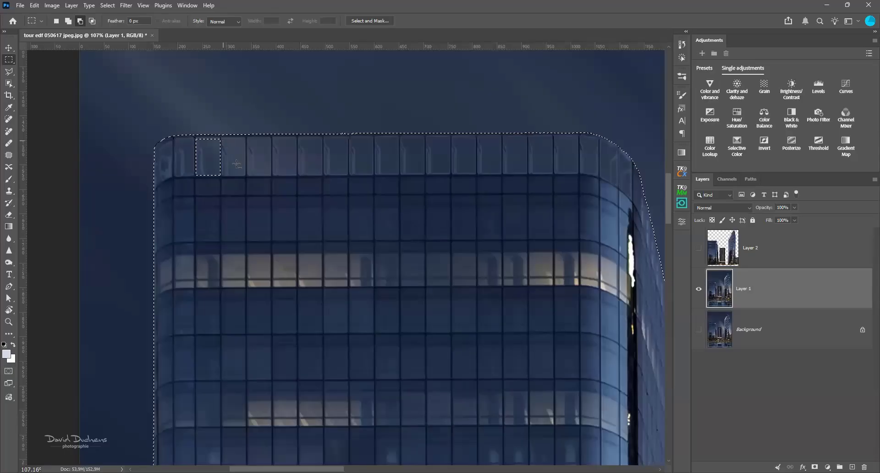
pyautogui.moveTo(238, 168); pyautogui.dragTo(246, 175)
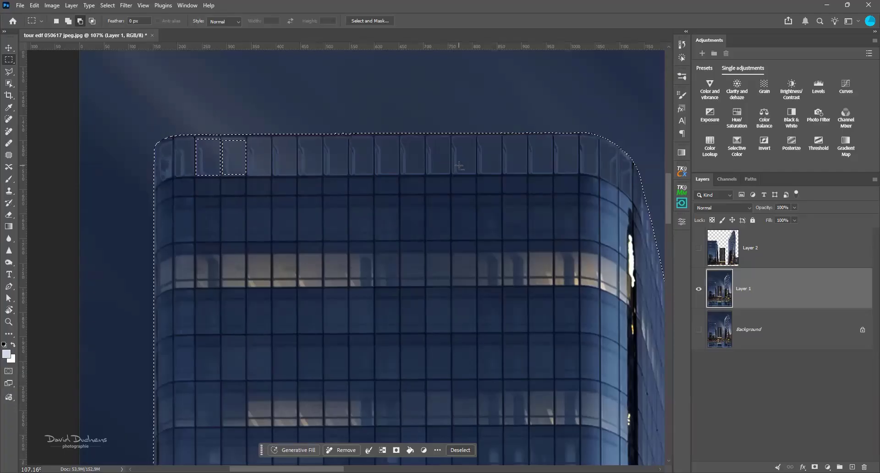
# Deselect the towers and foreground selection and bring it back with Reselect
pyautogui.hotkey('ctrl', 'd')
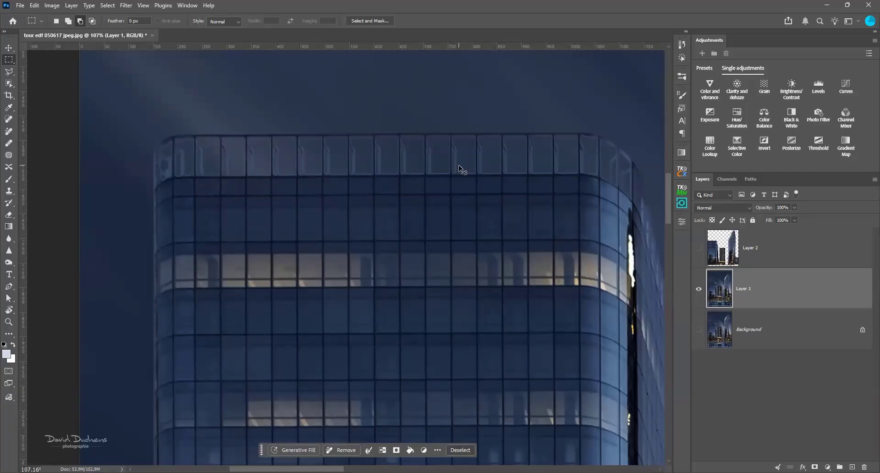
pyautogui.scroll(-3, 303, 180)
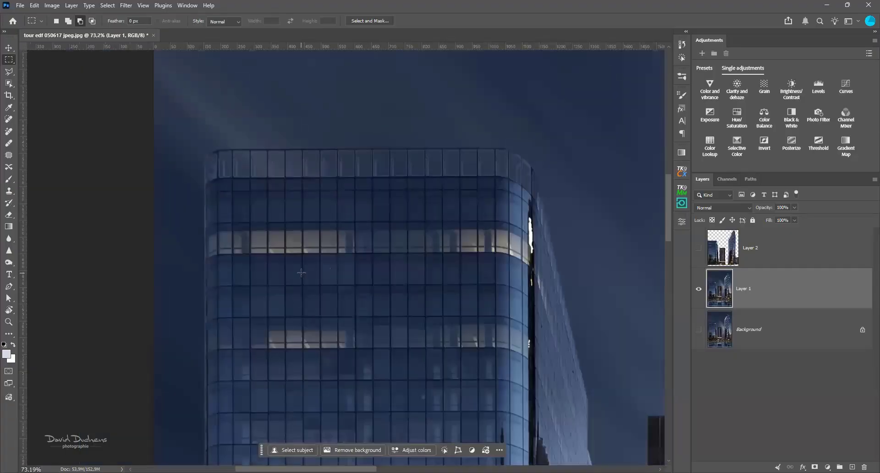
pyautogui.scroll(-16, 301, 273)
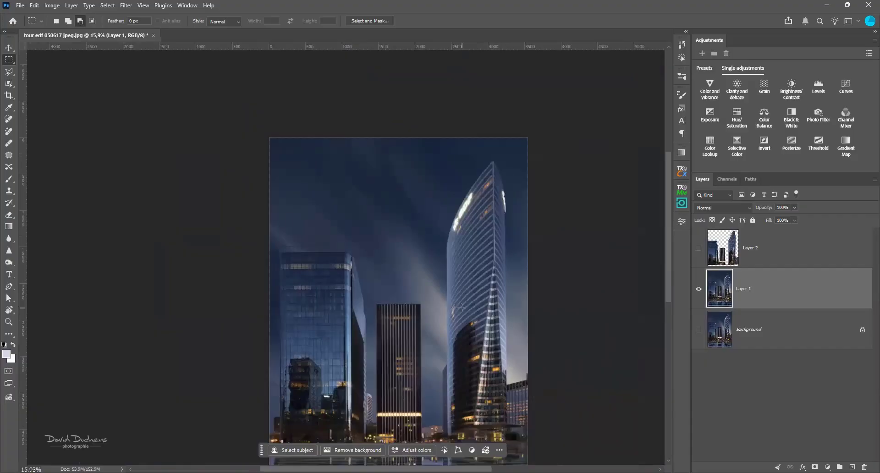
pyautogui.hotkey('ctrl', 'shift', 'd')
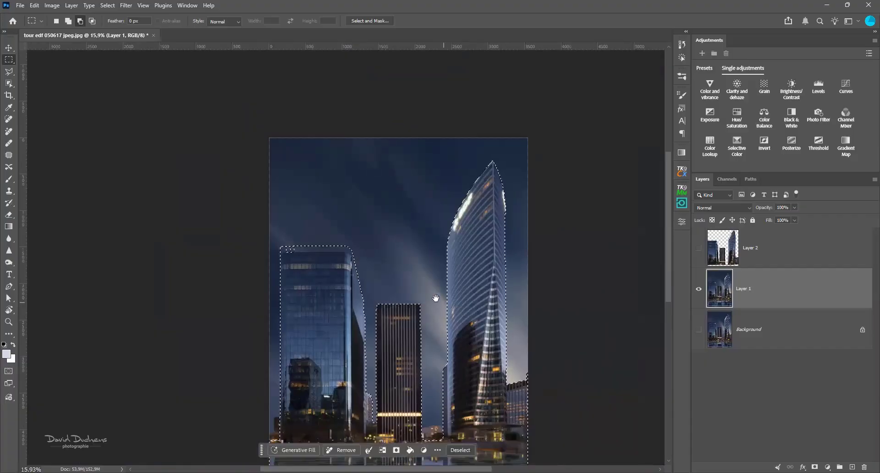
pyautogui.moveTo(435, 298); pyautogui.dragTo(402, 196)
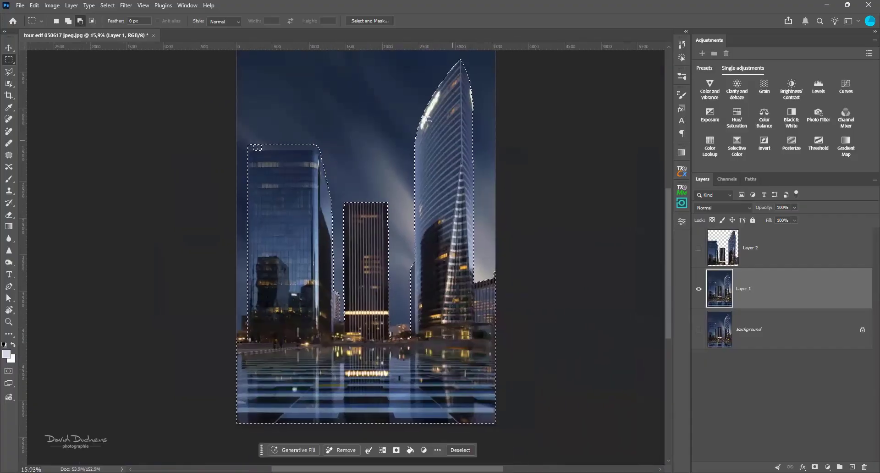
pyautogui.scroll(4, 222, 124)
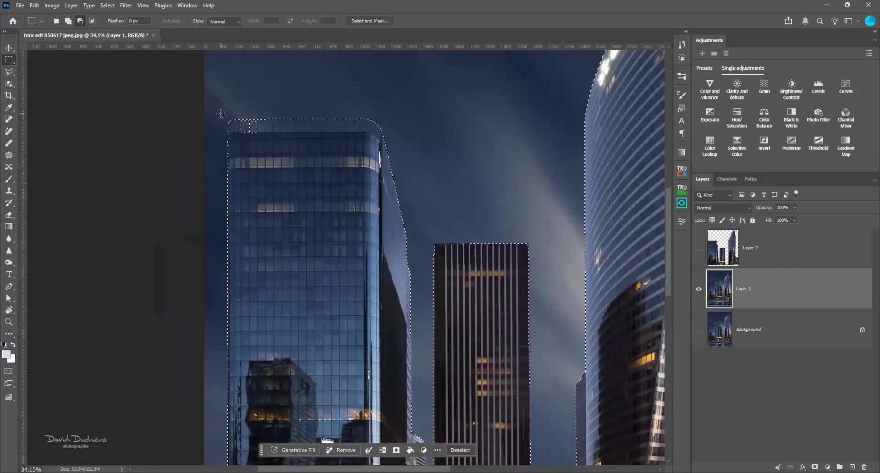
# Copy the selected towers and foreground from Layer 1 to a new layer and hide that layer
pyautogui.scroll(-2, 221, 113)
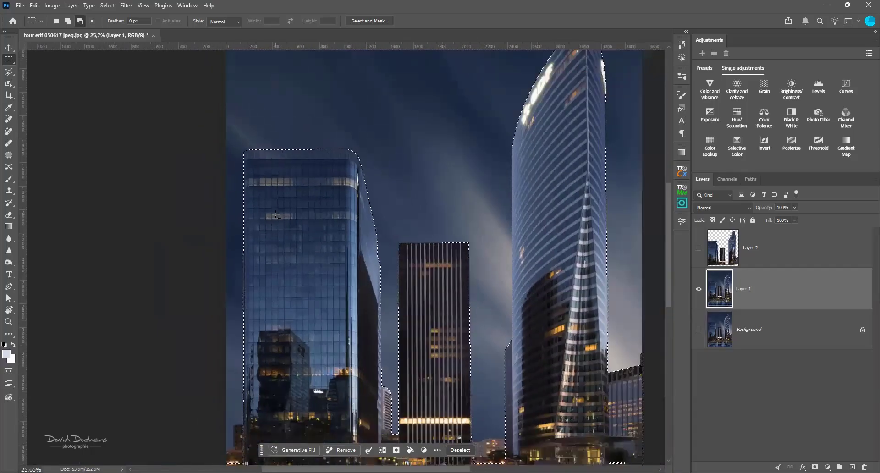
pyautogui.scroll(-2, 276, 214)
pyautogui.scroll(-1, 332, 208)
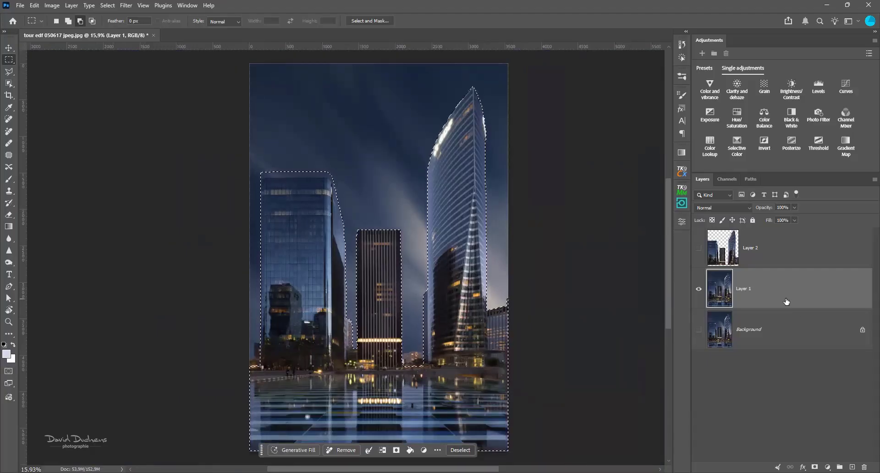
pyautogui.hotkey('ctrl', 'j')
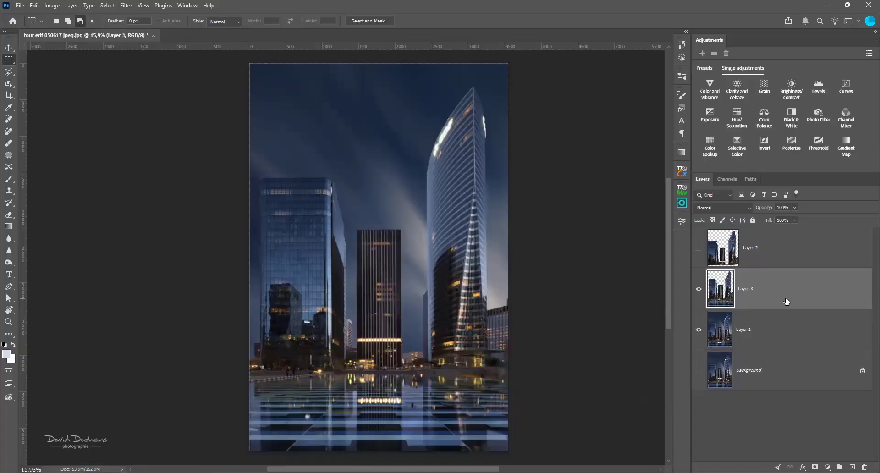
pyautogui.click(696, 292)
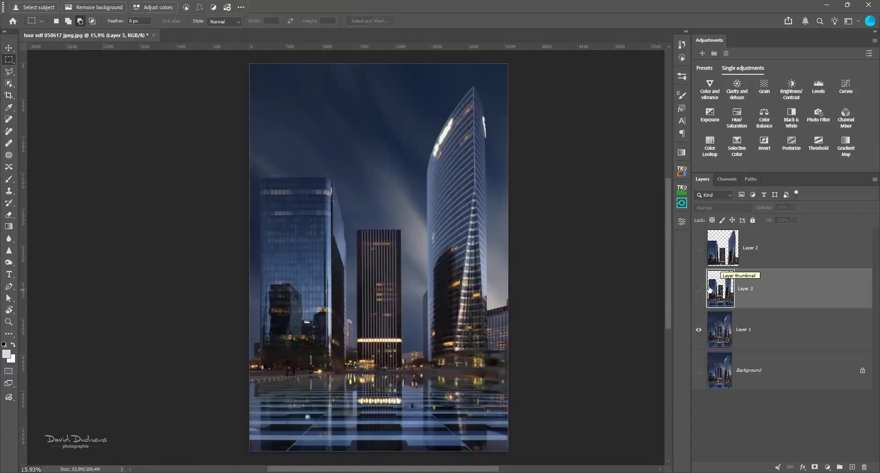
# Load the outlines of Layer 3 and Layer 2 as selections, deselecting after each one
pyautogui.keyDown('ctrl'); pyautogui.click(728, 299); pyautogui.keyUp('ctrl')
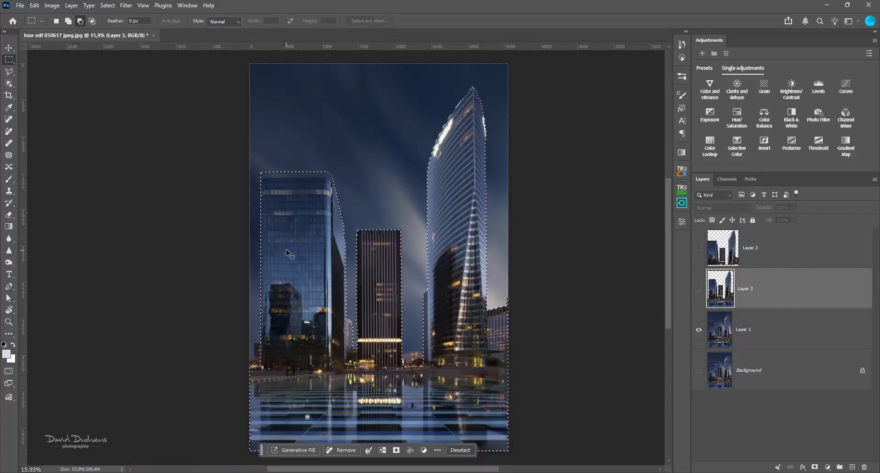
pyautogui.click(287, 253)
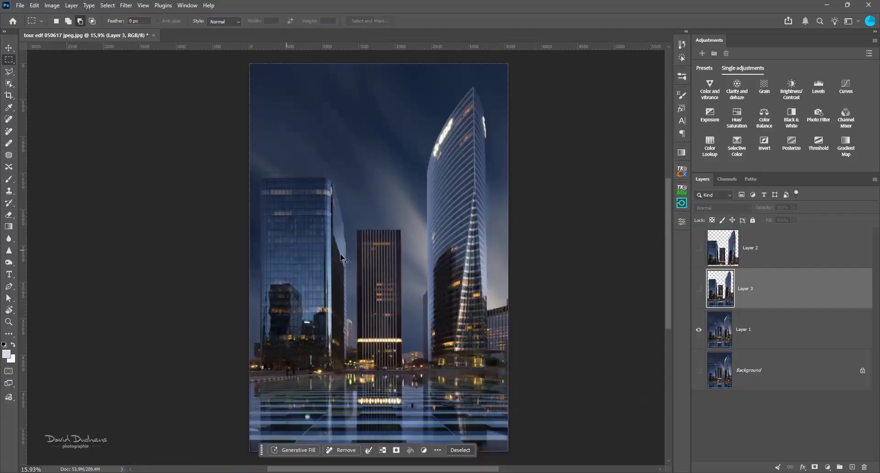
pyautogui.keyDown('ctrl'); pyautogui.click(723, 251); pyautogui.keyUp('ctrl')
pyautogui.hotkey('ctrl', 'd')
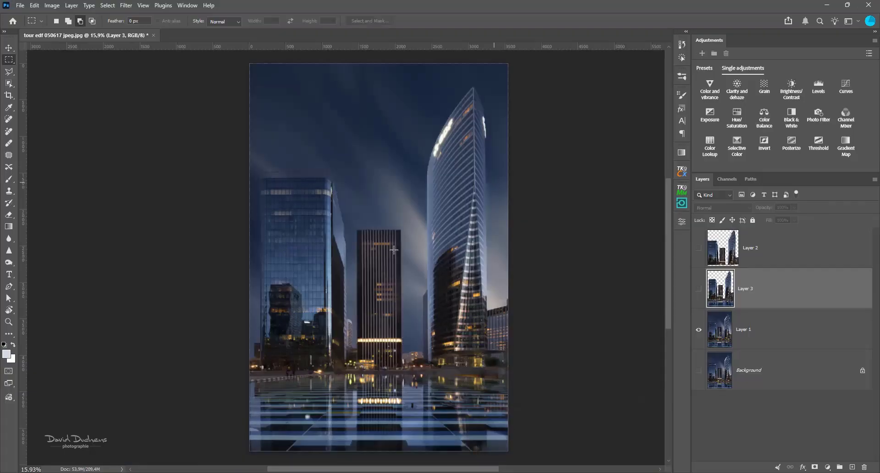
# With Layer 1 active, select the reflecting foreground across the full image width using the Rectangular Marquee tool
pyautogui.scroll(-3, 394, 250)
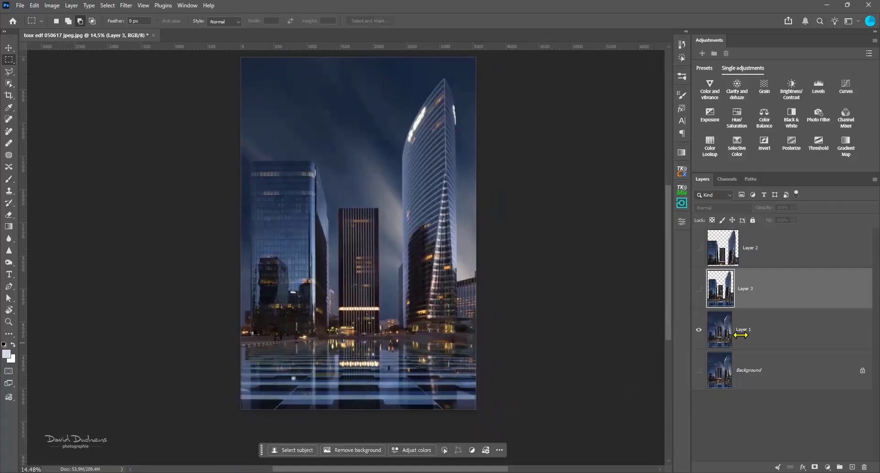
pyautogui.click(741, 335)
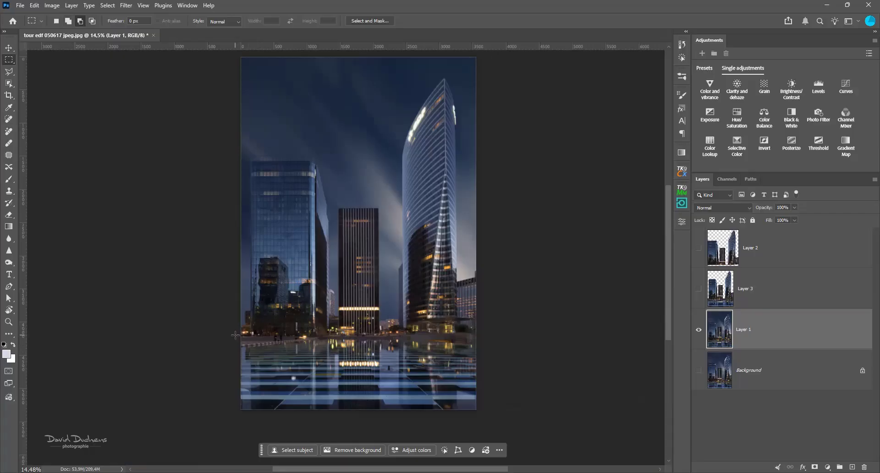
pyautogui.moveTo(236, 336); pyautogui.dragTo(482, 413)
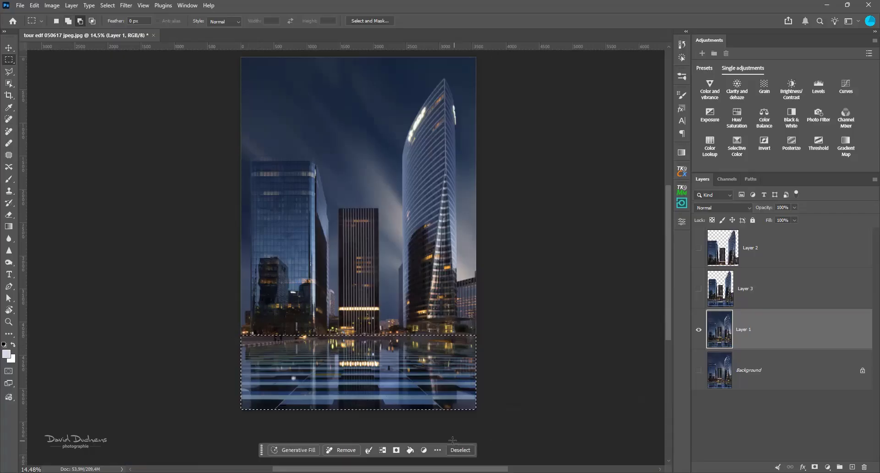
# Feather the foreground selection by 10 pixels and copy it to a new layer
pyautogui.rightClick(376, 378)
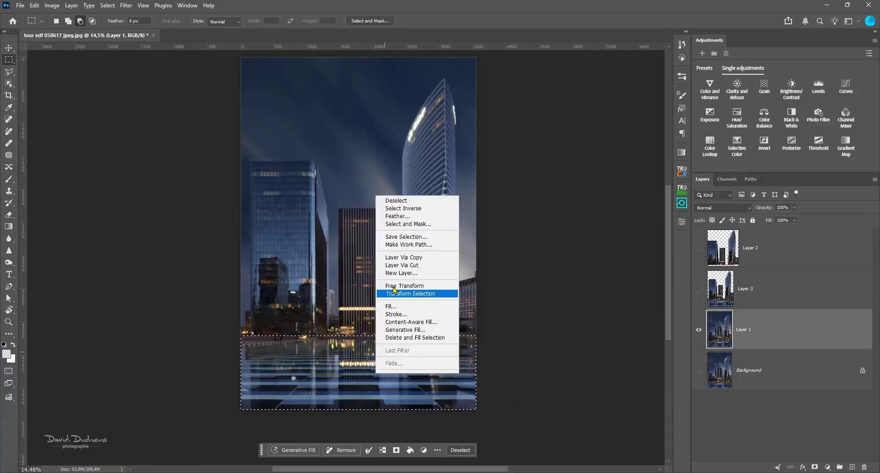
pyautogui.click(392, 219)
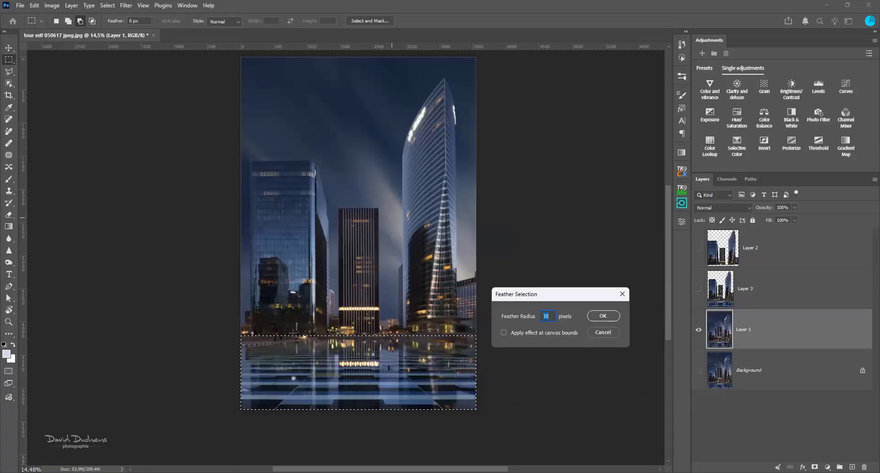
pyautogui.click(593, 316)
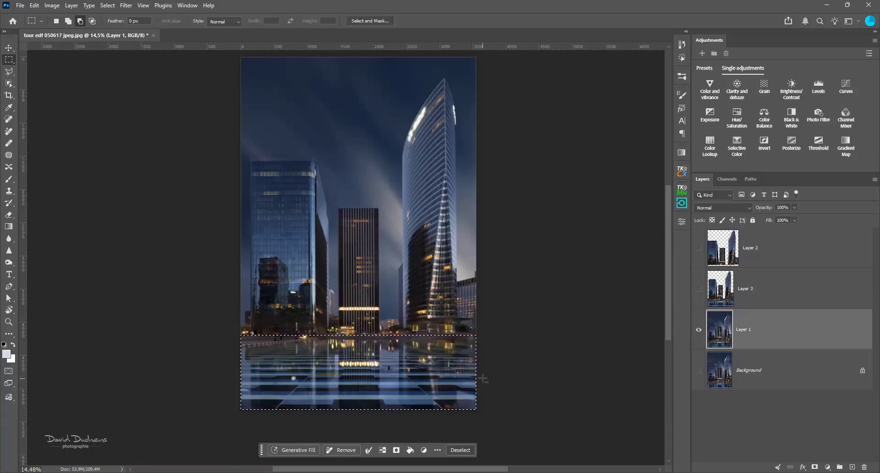
pyautogui.hotkey('ctrl', 'j')
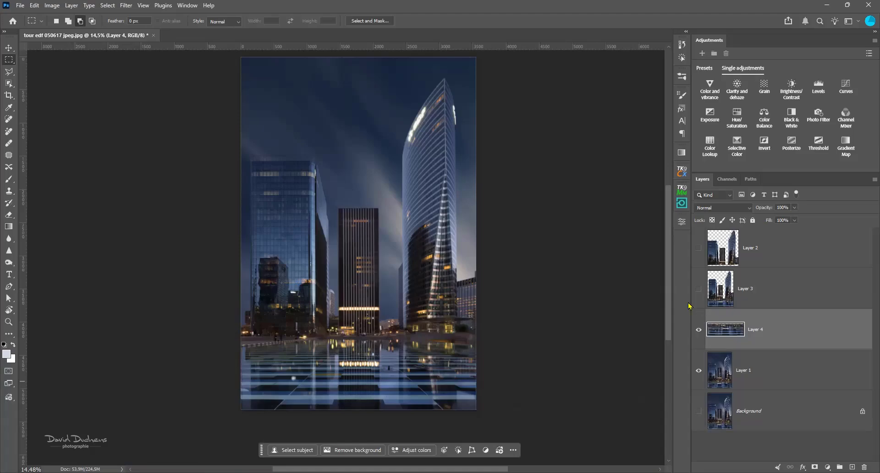
# Try Layer 4 and Layer 1 in turn at the top of the layer stack, restoring the original order each time
pyautogui.scroll(-1, 379, 331)
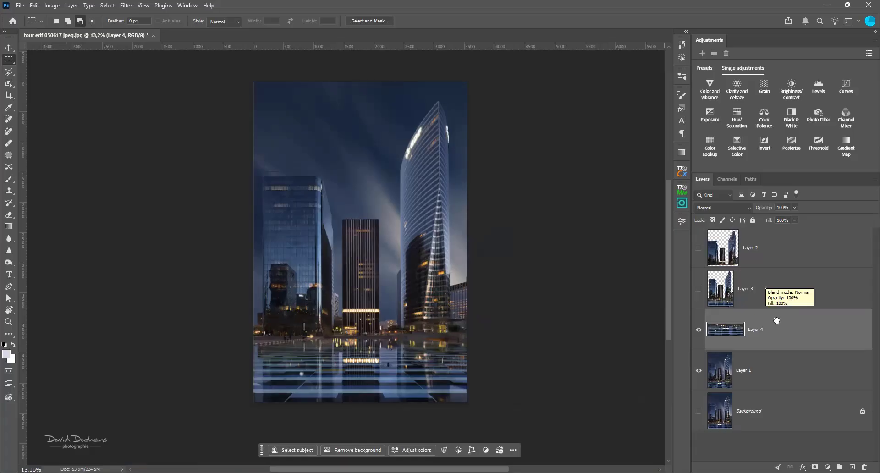
pyautogui.moveTo(772, 314); pyautogui.dragTo(764, 238)
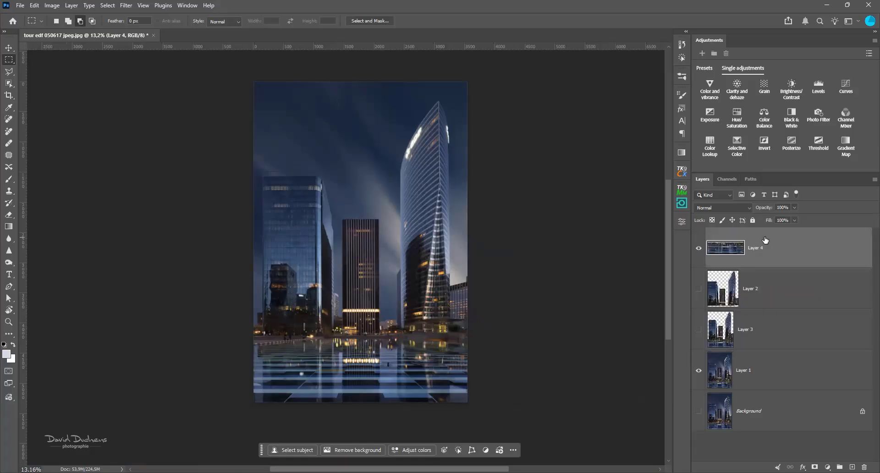
pyautogui.hotkey('ctrl', 'z')
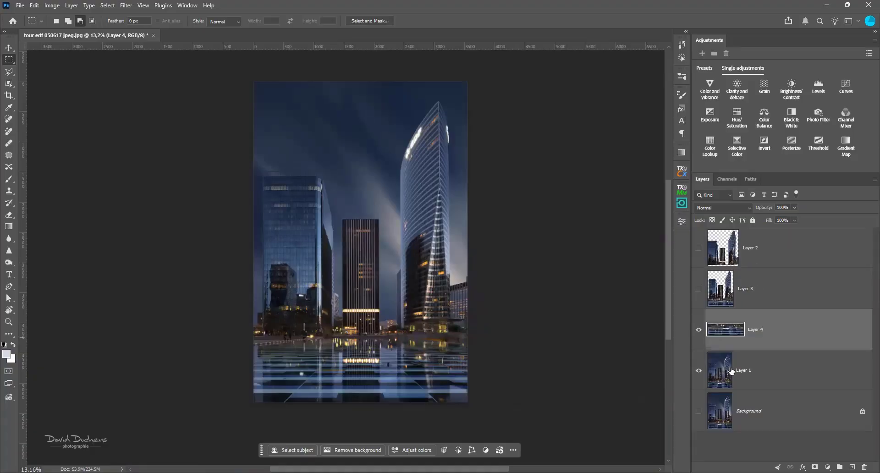
pyautogui.click(774, 376)
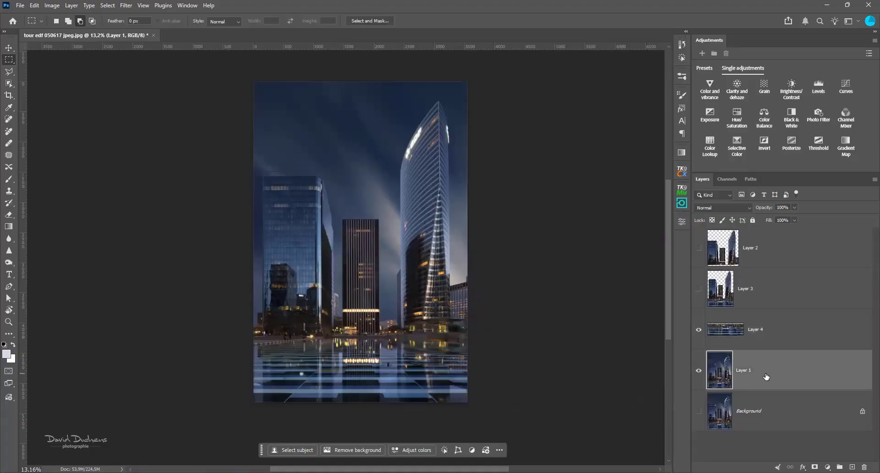
pyautogui.hotkey('ctrl', 'shift', ']')
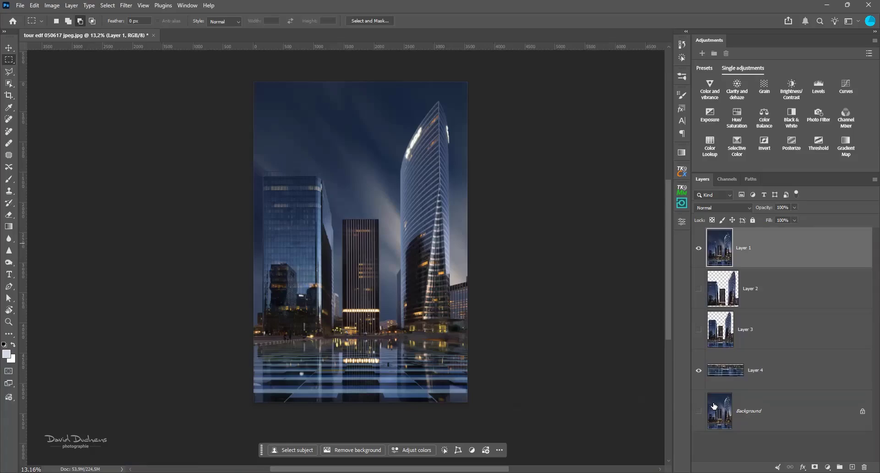
pyautogui.moveTo(787, 247); pyautogui.dragTo(790, 388)
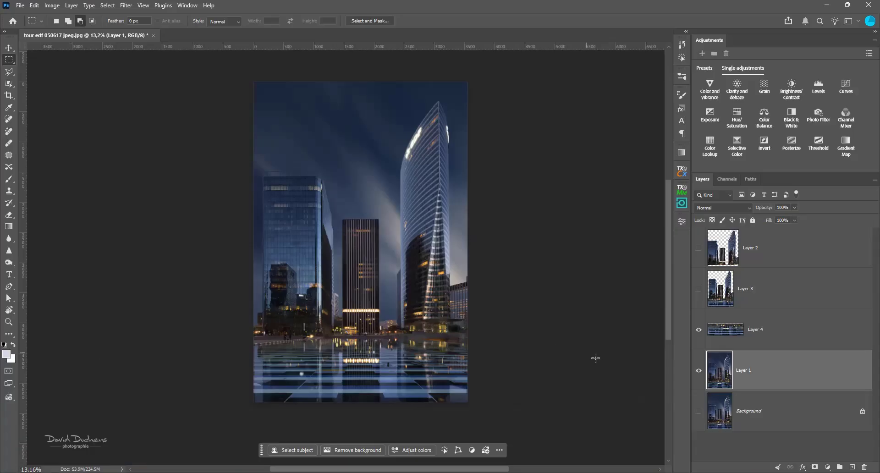
# Hide Layer 4 and apply a Motion Blur with a 90° angle and 718-pixel distance to Layer 1
pyautogui.click(698, 329)
pyautogui.click(125, 6)
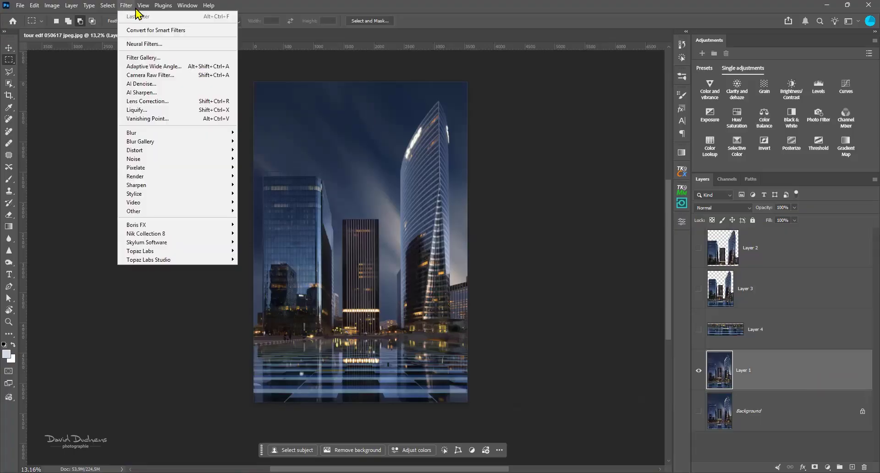
pyautogui.moveTo(143, 5)
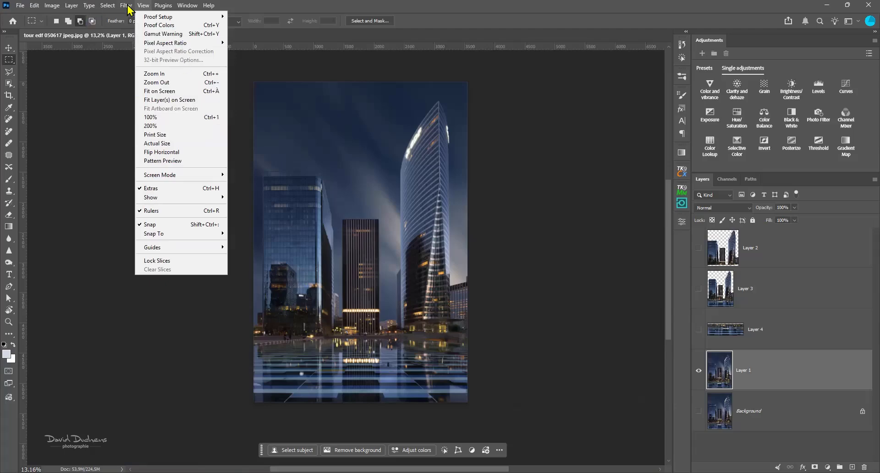
pyautogui.moveTo(177, 133)
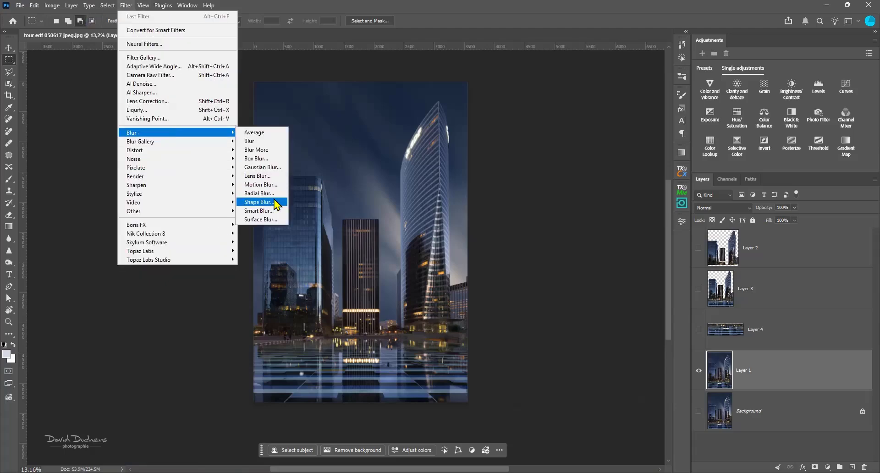
pyautogui.click(270, 184)
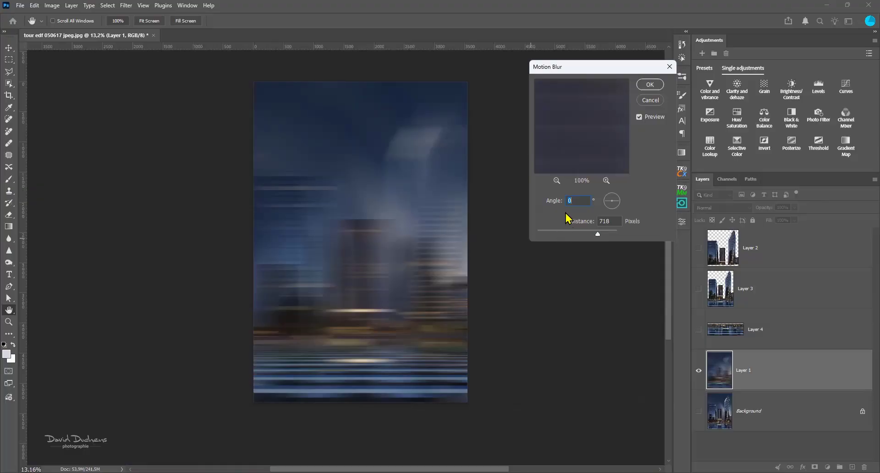
pyautogui.write('0')
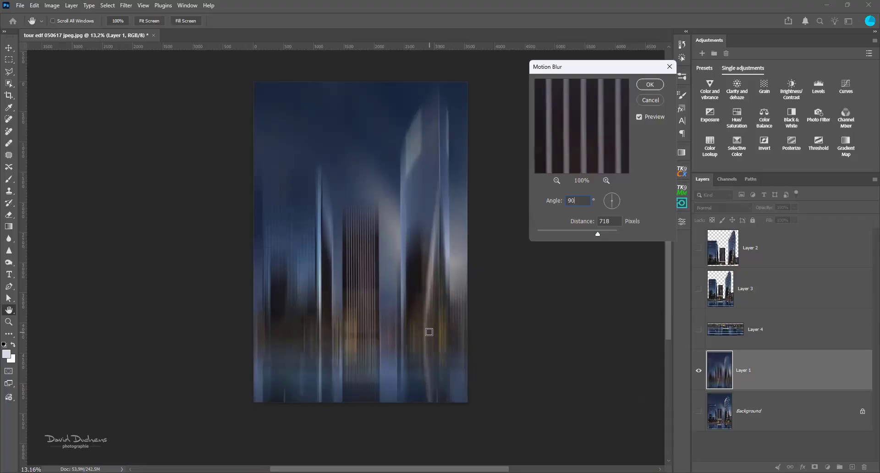
pyautogui.click(650, 85)
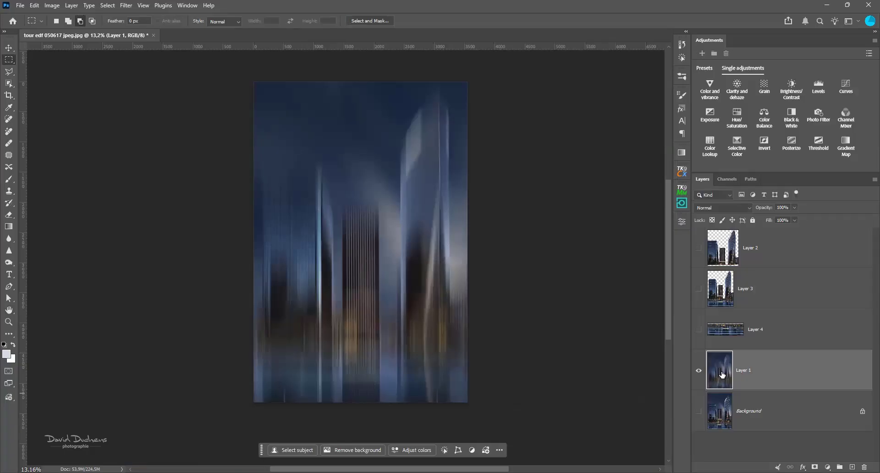
# Step back through the history to the states before the Motion Blur and return to the blurred state
pyautogui.click(682, 70)
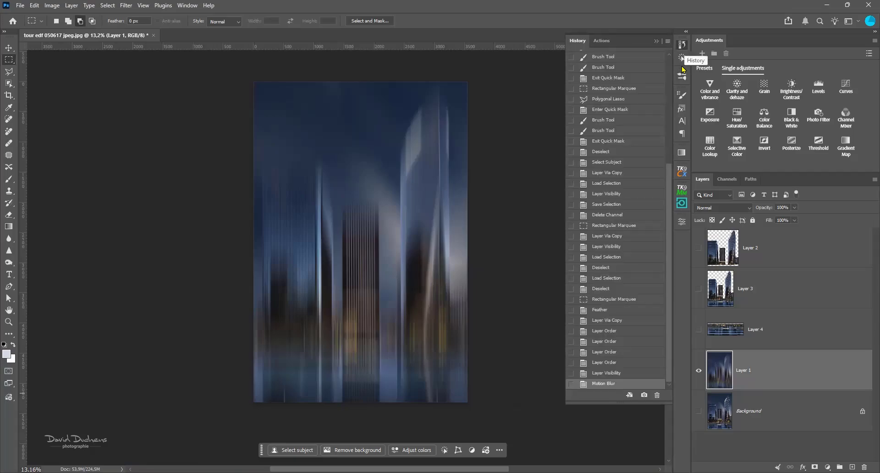
pyautogui.click(620, 374)
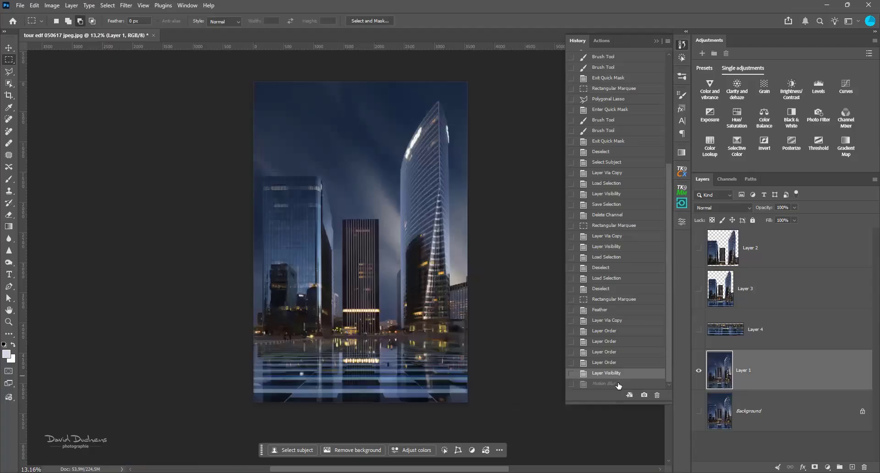
pyautogui.click(618, 384)
pyautogui.click(617, 373)
pyautogui.click(613, 362)
pyautogui.click(615, 384)
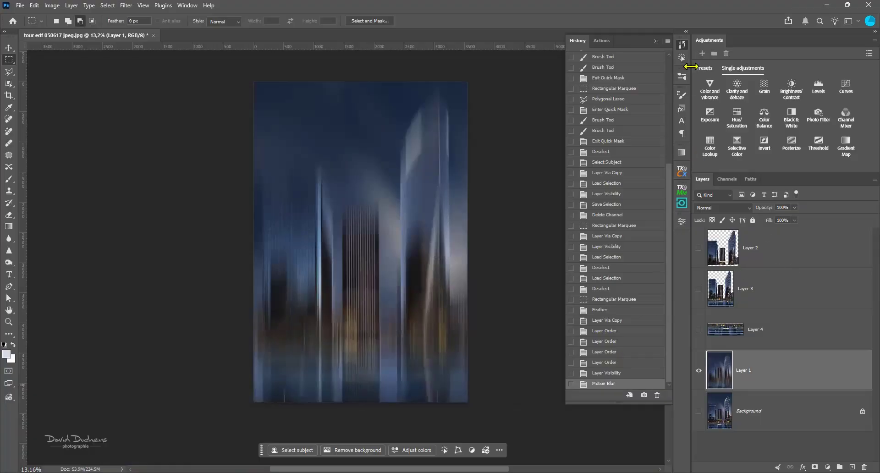
pyautogui.click(682, 44)
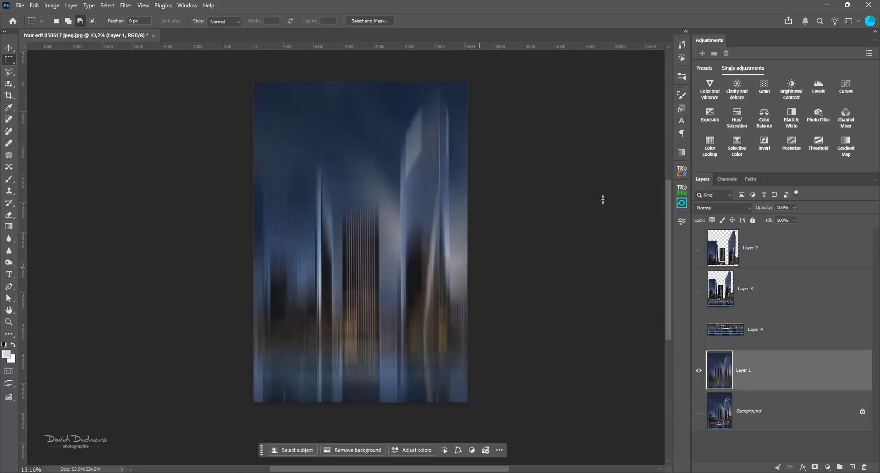
# Revert Layer 1 to the history state just before the Motion Blur
pyautogui.click(682, 76)
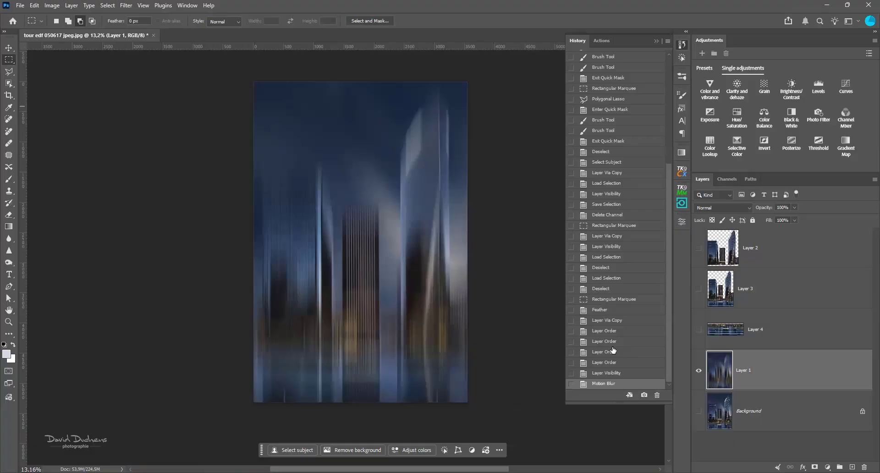
pyautogui.click(615, 373)
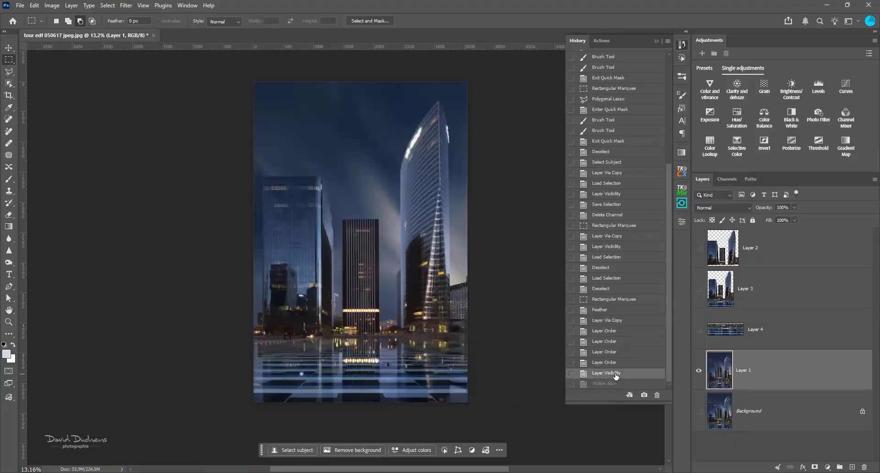
pyautogui.click(680, 21)
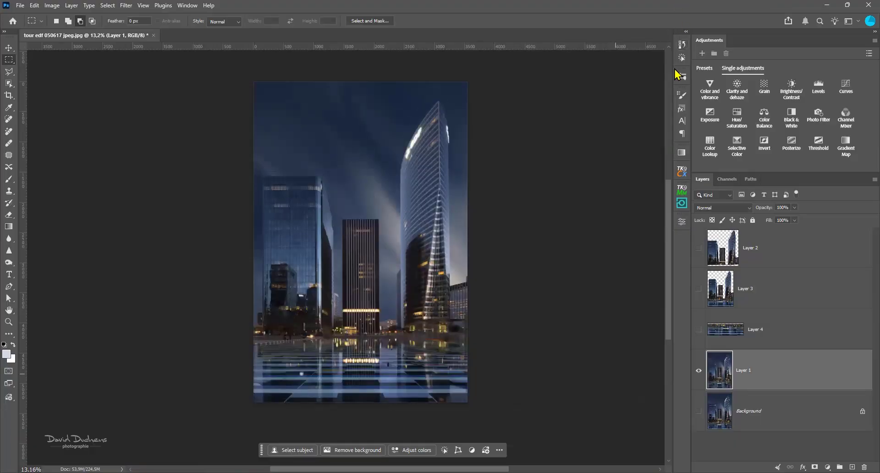
# Convert Layer 1 to a smart object
pyautogui.rightClick(804, 373)
pyautogui.click(793, 385)
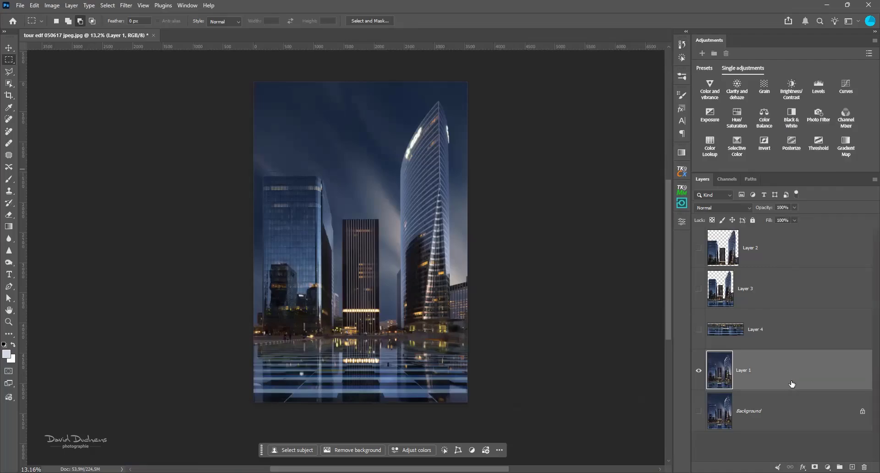
pyautogui.rightClick(815, 371)
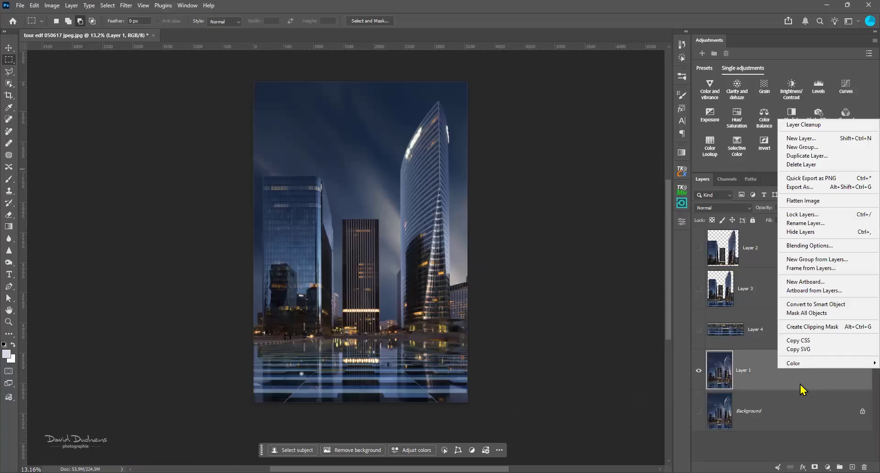
pyautogui.click(814, 305)
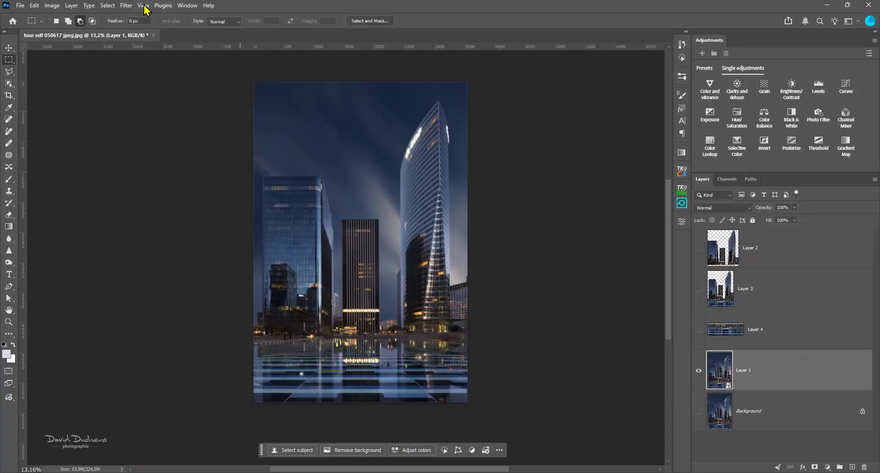
# Apply a Motion Blur smart filter to Layer 1 with a 90° angle and a 718-pixel distance
pyautogui.click(126, 5)
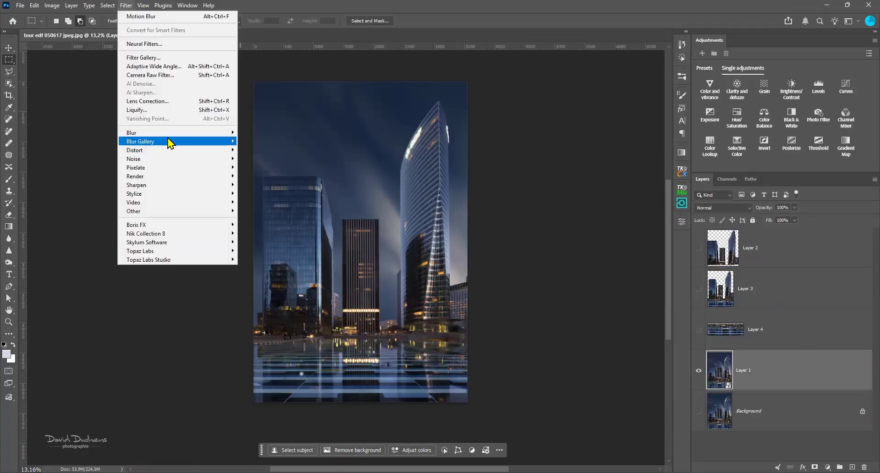
pyautogui.moveTo(168, 133)
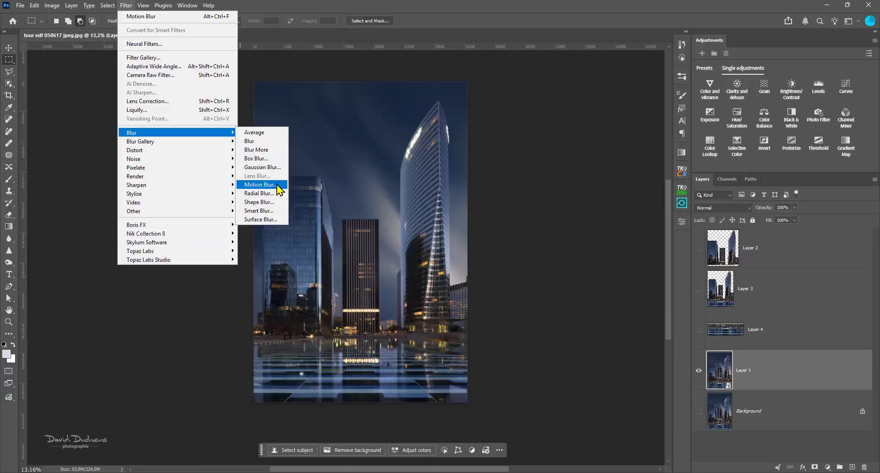
pyautogui.click(277, 184)
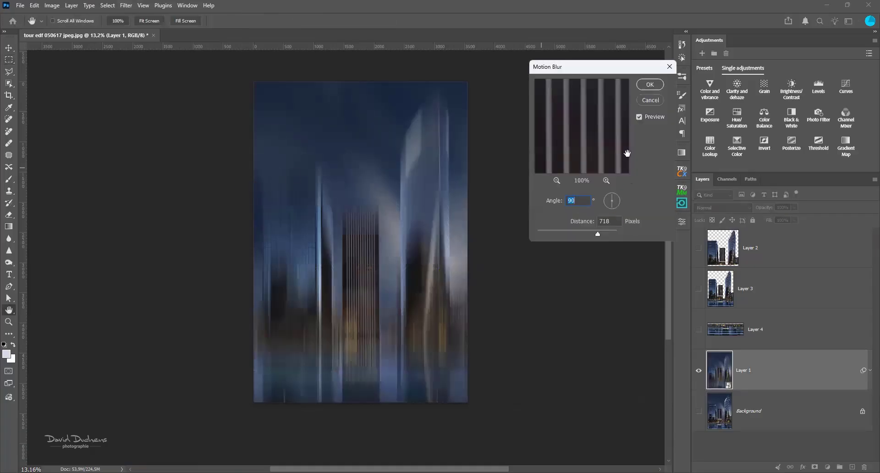
pyautogui.click(643, 88)
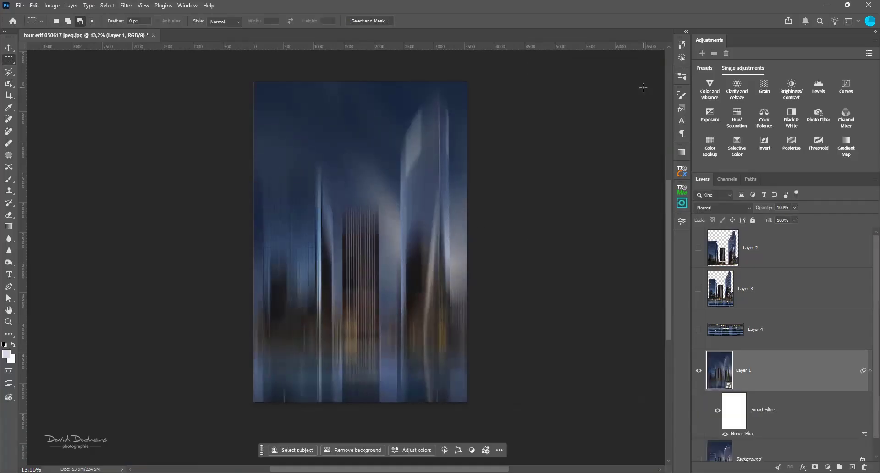
# Reopen Layer 1's Motion Blur smart filter and set its distance to 1054 pixels
pyautogui.doubleClick(738, 435)
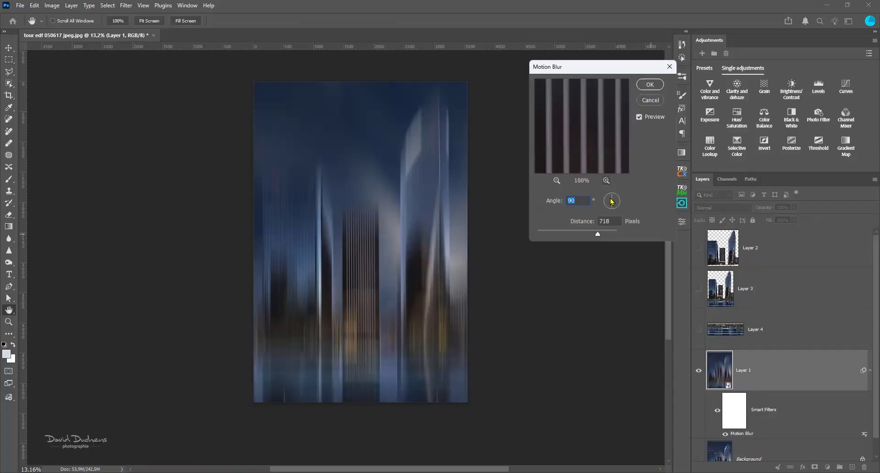
pyautogui.moveTo(597, 235)
pyautogui.mouseDown()
pyautogui.moveTo(576, 234)
pyautogui.moveTo(603, 234)
pyautogui.mouseUp()
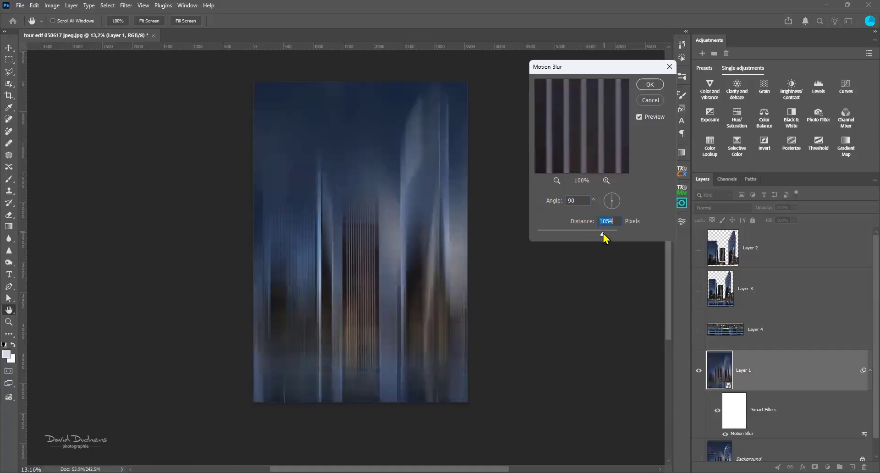
pyautogui.click(648, 87)
pyautogui.press('m')
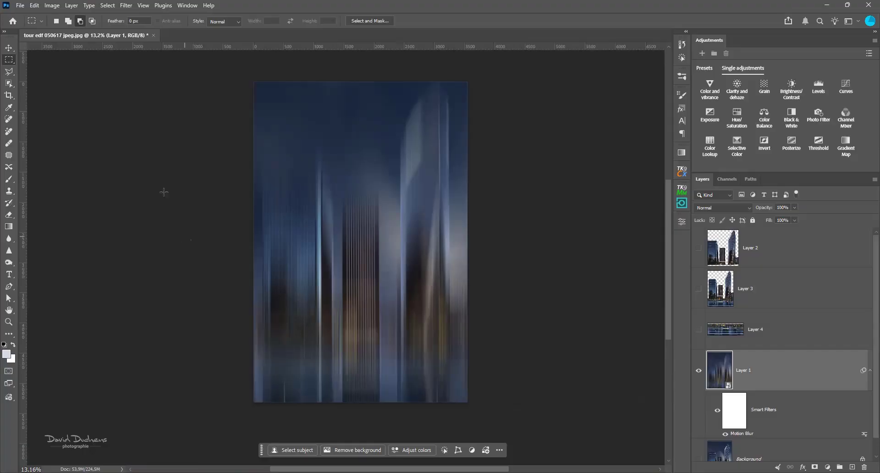
# Add a Gaussian Blur smart filter with a radius of 33.2 pixels to Layer 1
pyautogui.click(126, 7)
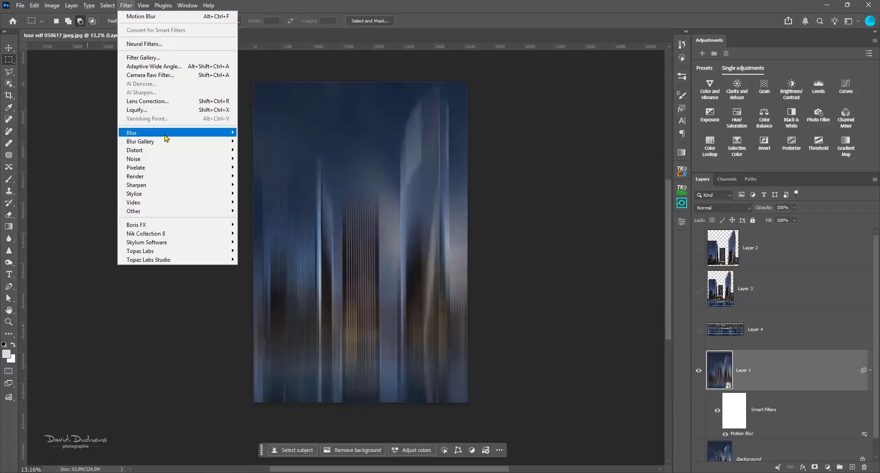
pyautogui.moveTo(166, 137)
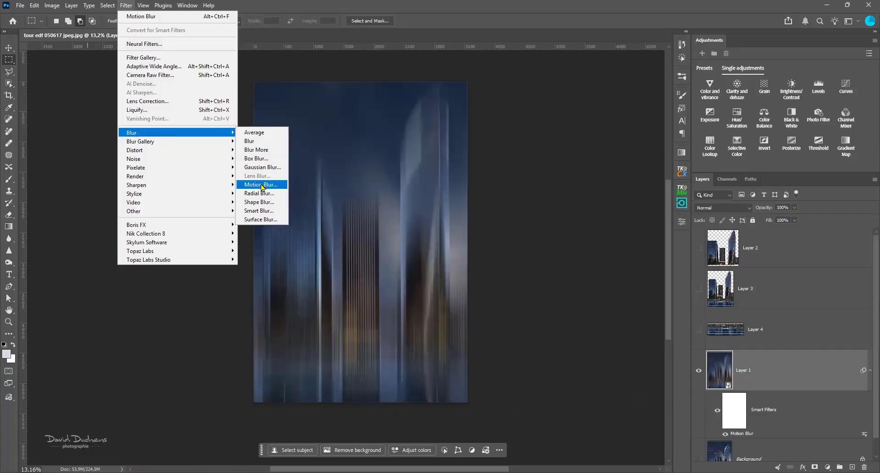
pyautogui.click(262, 167)
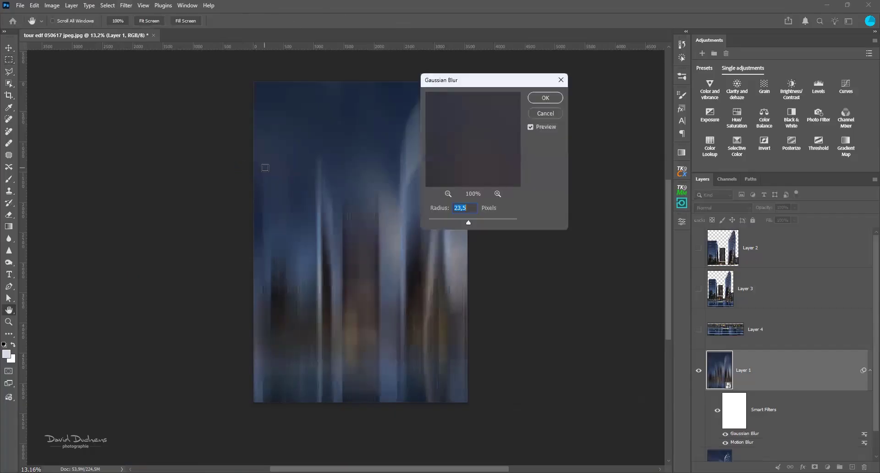
pyautogui.moveTo(468, 223); pyautogui.dragTo(472, 224)
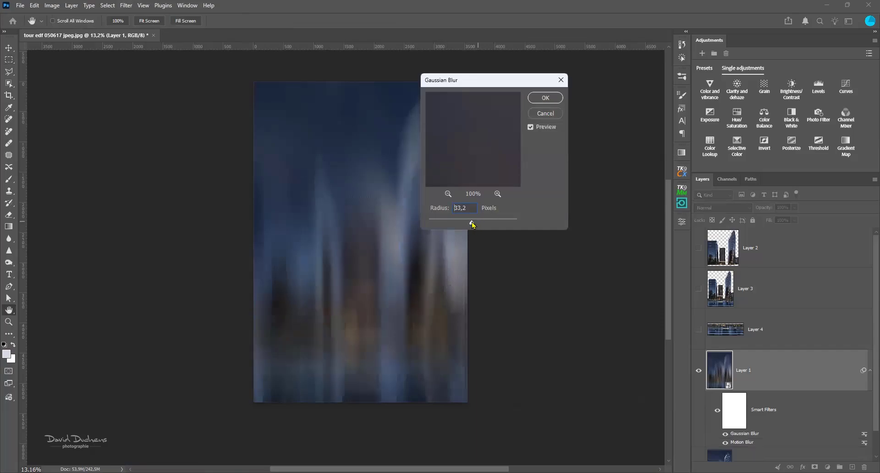
pyautogui.click(540, 100)
# Reopen Layer 1's Gaussian Blur smart filter and reduce its radius
pyautogui.scroll(-1, 773, 428)
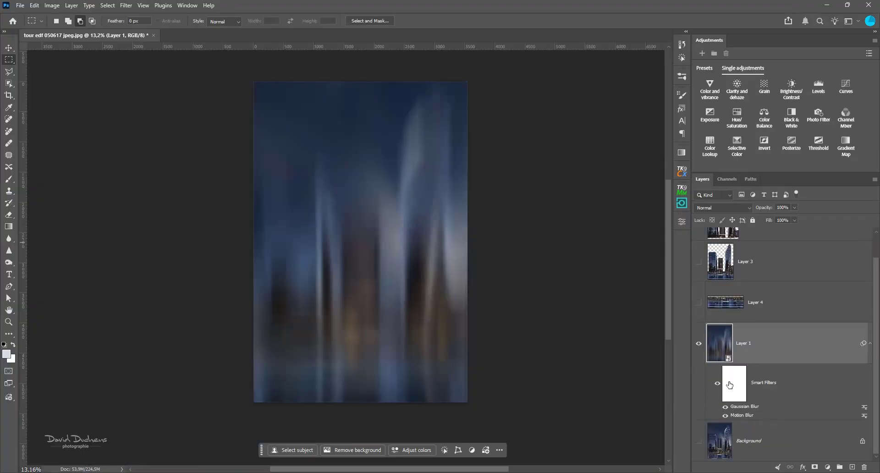
pyautogui.doubleClick(746, 406)
pyautogui.moveTo(474, 222); pyautogui.dragTo(463, 223)
pyautogui.click(546, 99)
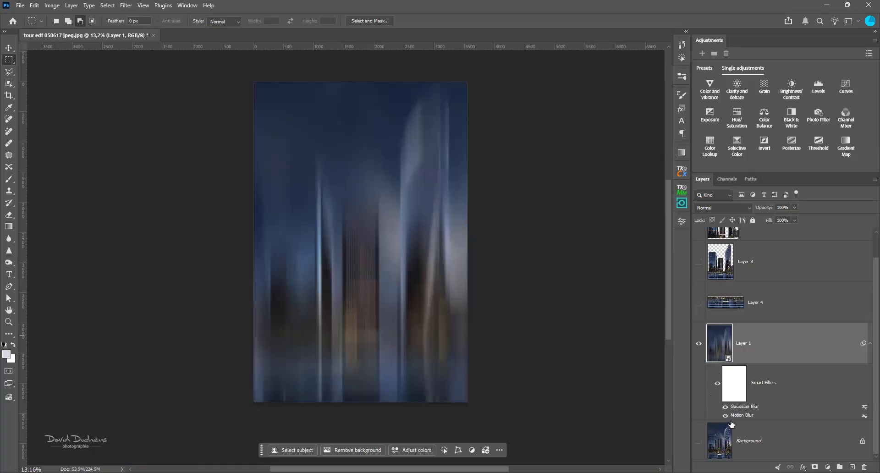
# Turn Layer 1's Motion Blur and Gaussian Blur smart filters off and on in turn to compare their effects
pyautogui.click(725, 415)
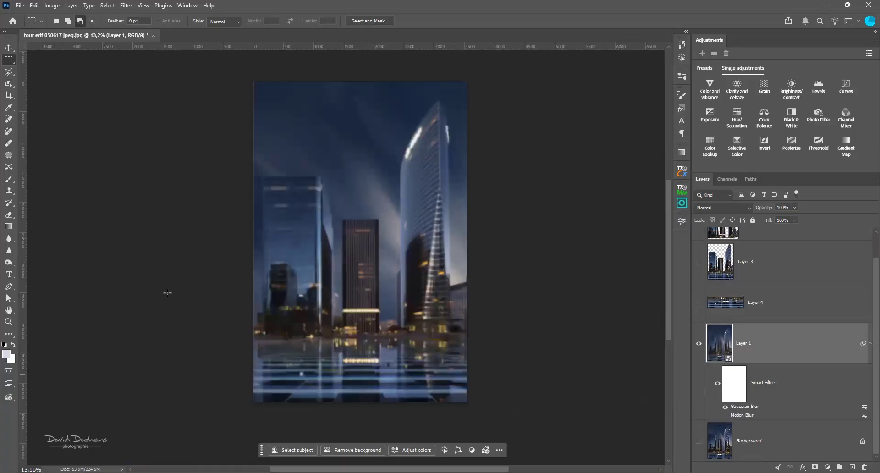
pyautogui.click(725, 416)
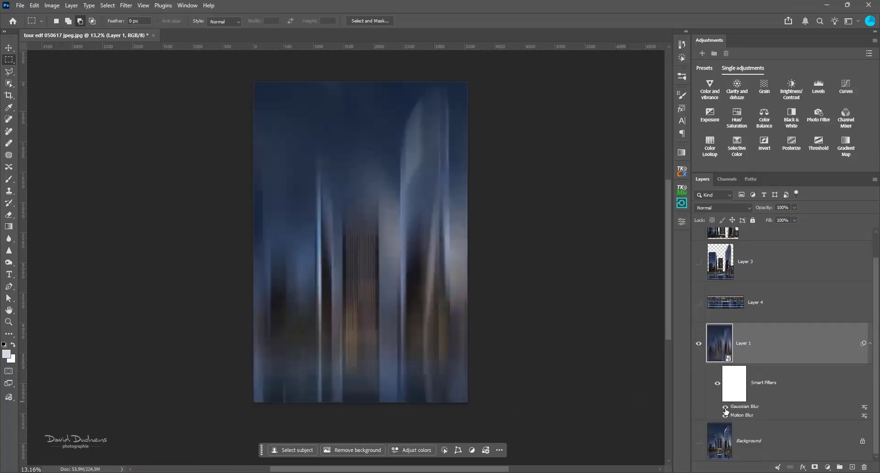
pyautogui.click(725, 408)
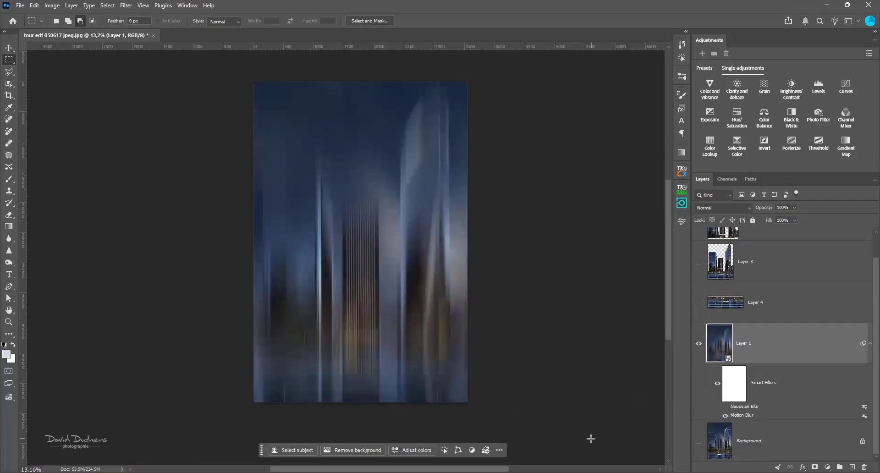
pyautogui.click(725, 407)
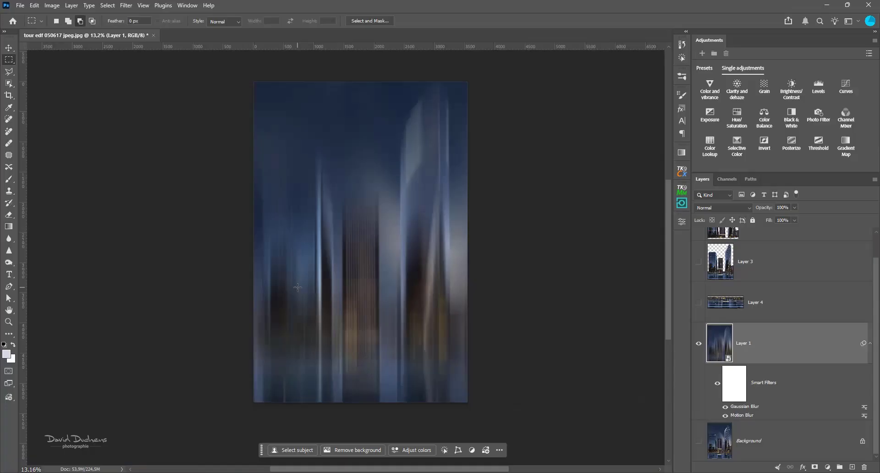
# Show the Background layer and toggle Layer 1's visibility to compare the blurred image with the original
pyautogui.click(698, 441)
pyautogui.click(698, 344)
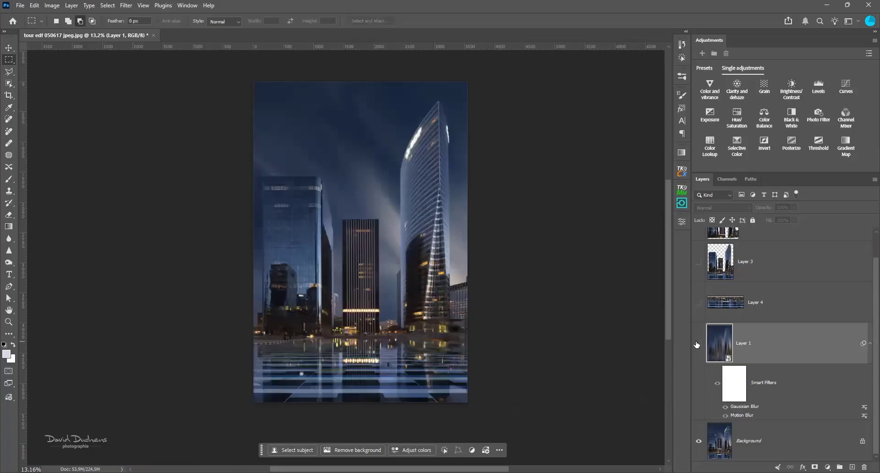
pyautogui.click(697, 344)
pyautogui.click(697, 344)
pyautogui.click(697, 344)
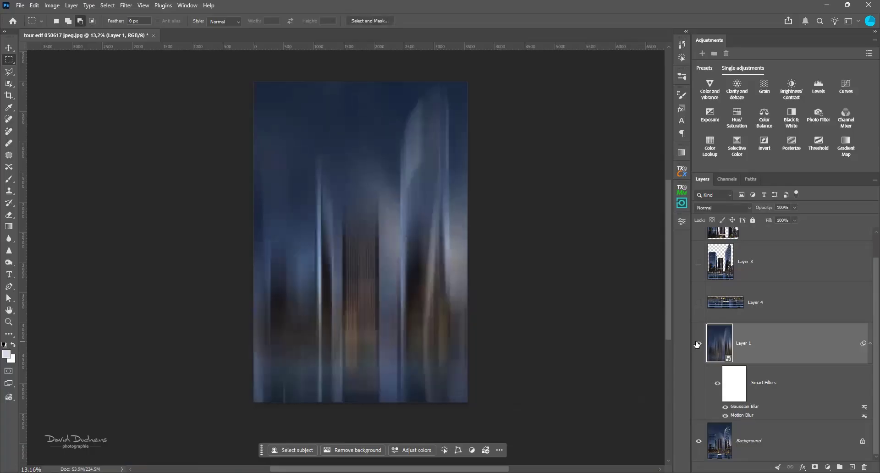
pyautogui.click(697, 344)
pyautogui.click(697, 344)
# Set the Motion Blur smart filter's distance to 1664 pixels and delete the Gaussian Blur smart filter from Layer 1
pyautogui.scroll(-1, 663, 340)
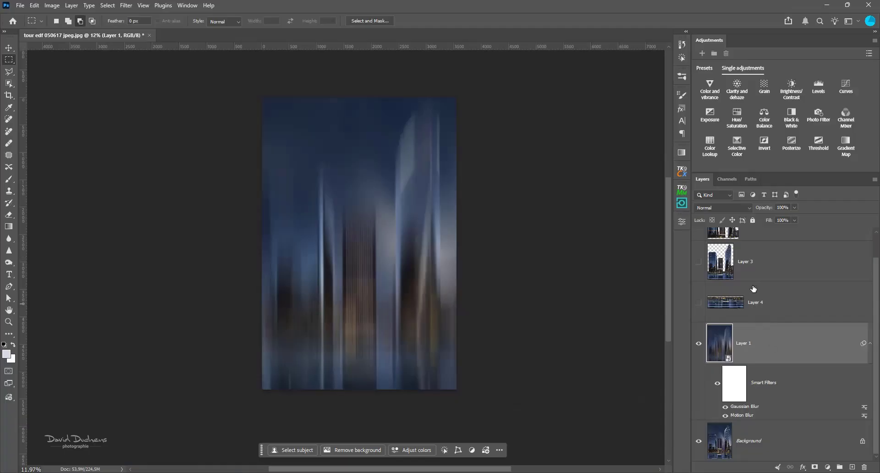
pyautogui.scroll(1, 754, 288)
pyautogui.scroll(-1, 741, 377)
pyautogui.doubleClick(742, 417)
pyautogui.click(448, 186)
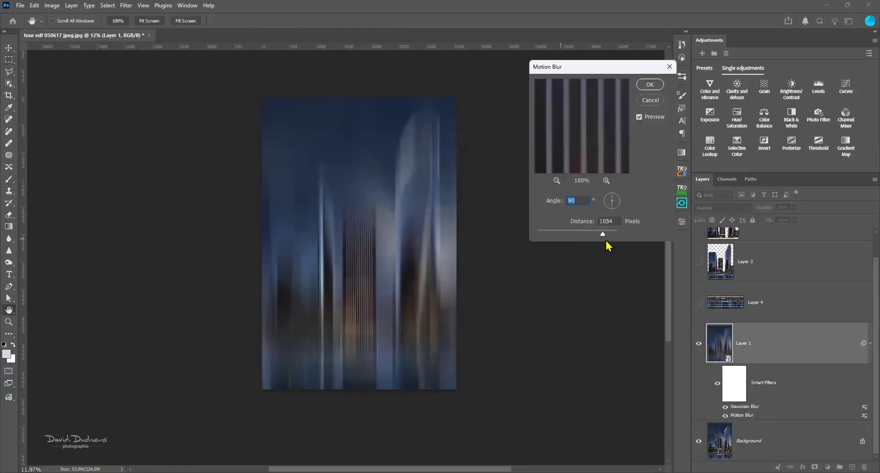
pyautogui.moveTo(611, 235); pyautogui.dragTo(613, 235)
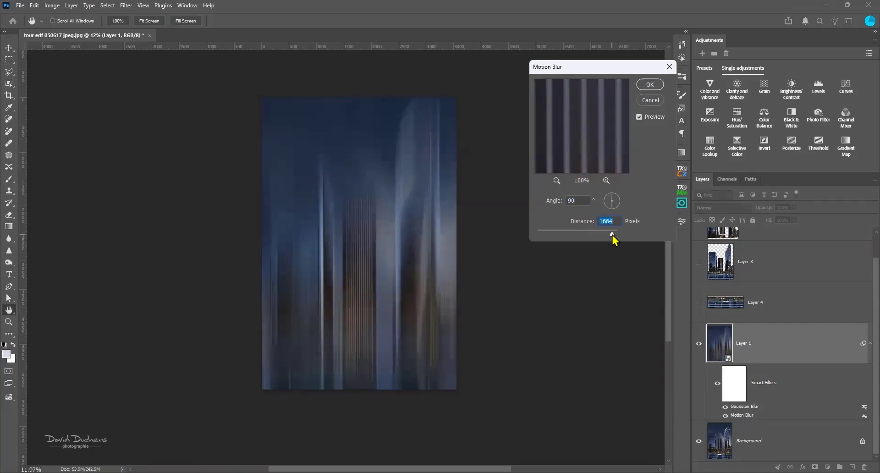
pyautogui.click(650, 85)
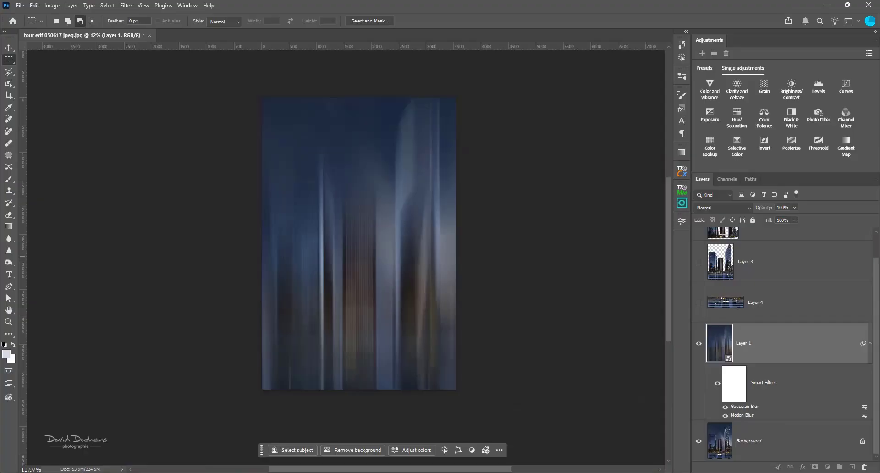
pyautogui.moveTo(745, 406); pyautogui.dragTo(864, 467)
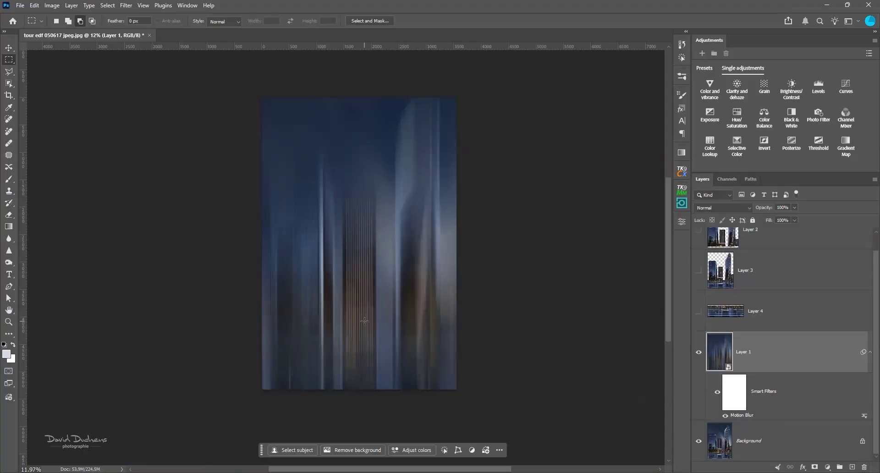
# Unlock the Background layer and add a white layer mask to it
pyautogui.scroll(-1, 364, 321)
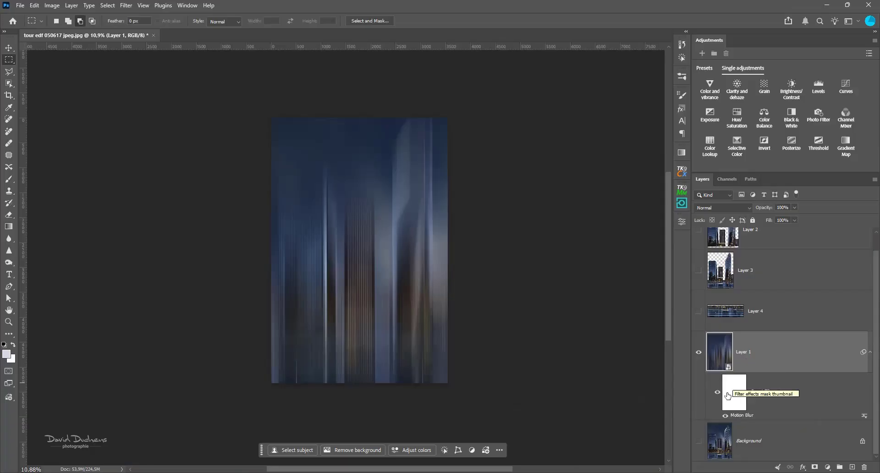
pyautogui.click(862, 441)
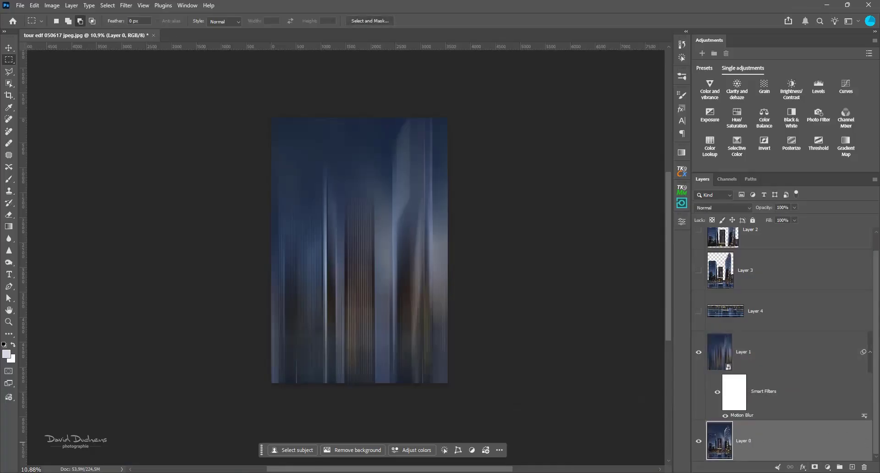
pyautogui.click(814, 467)
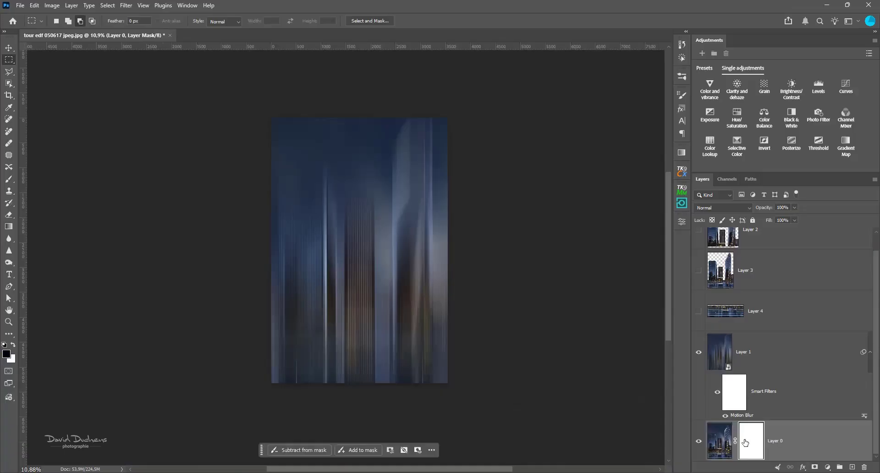
# Draw two upward black-to-transparent linear gradients on Layer 1's smart filter mask to fade the Motion Blur over the photo's lower part
pyautogui.click(731, 399)
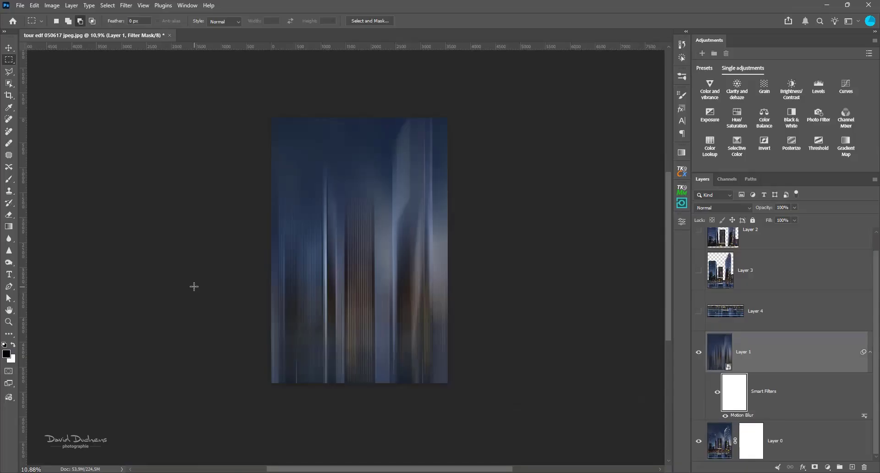
pyautogui.click(9, 228)
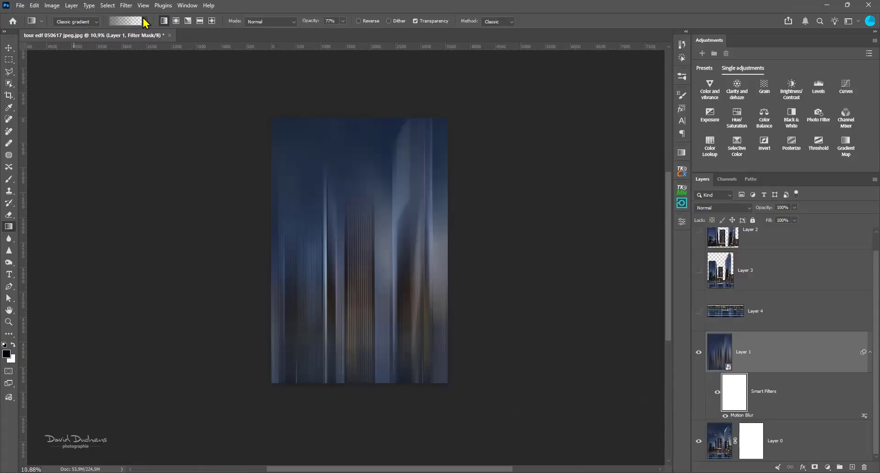
pyautogui.click(144, 22)
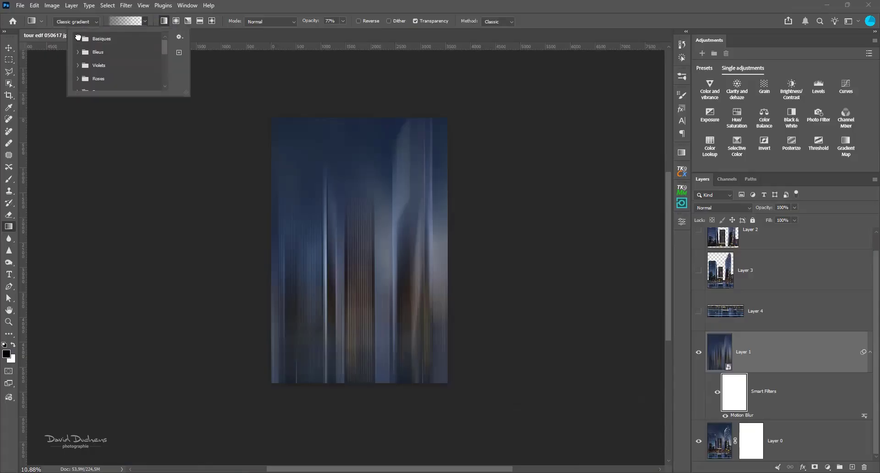
pyautogui.click(78, 39)
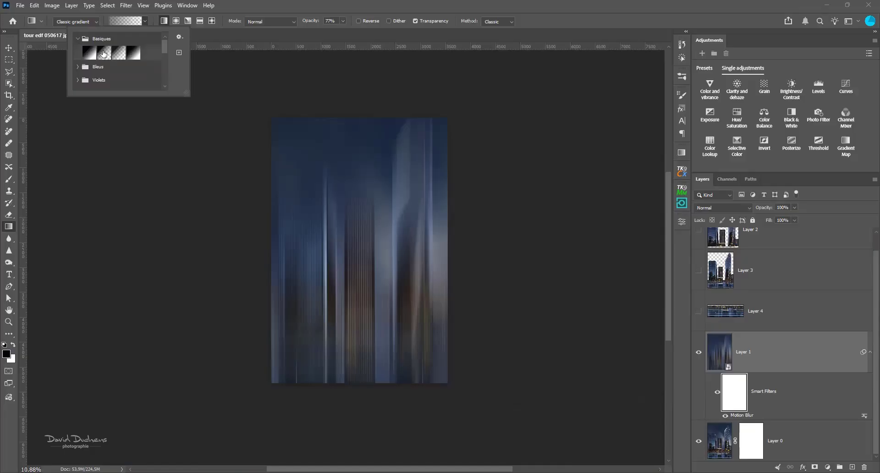
pyautogui.click(163, 23)
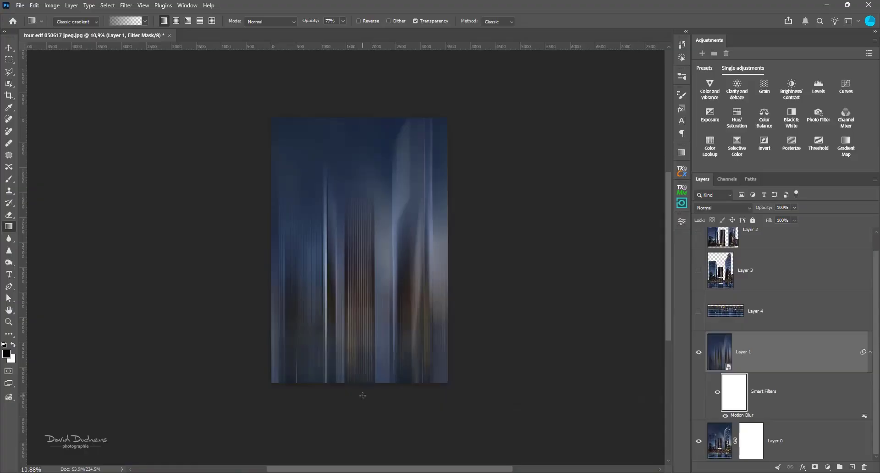
pyautogui.moveTo(362, 395); pyautogui.dragTo(365, 305)
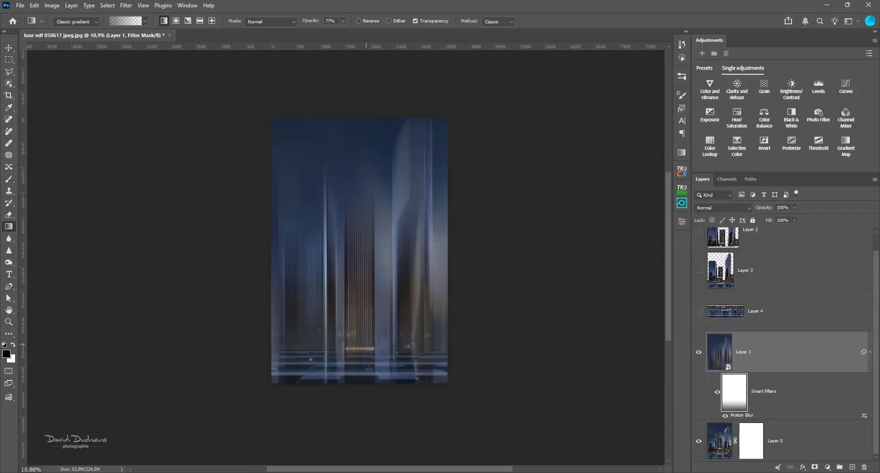
pyautogui.moveTo(371, 390); pyautogui.dragTo(369, 349)
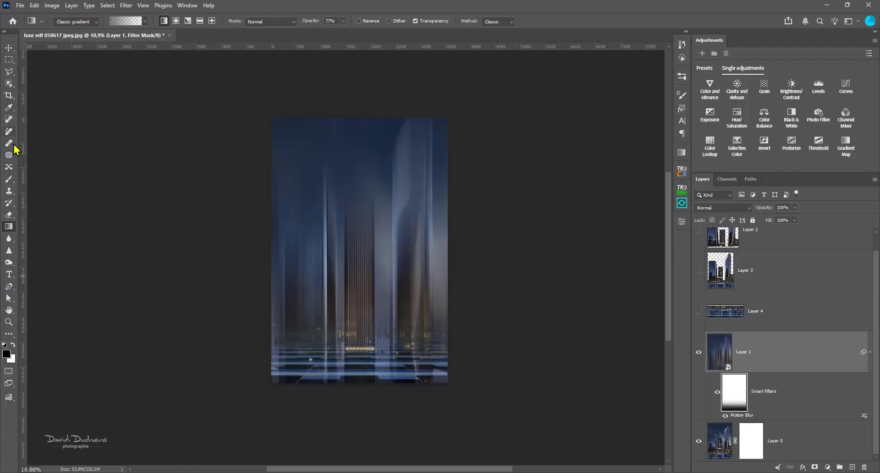
# Paint black over the central tower on Layer 1's filter mask with a 2190 px brush at 0% hardness
pyautogui.click(9, 178)
pyautogui.moveTo(358, 290); pyautogui.dragTo(411, 291)
pyautogui.rightClick(399, 268)
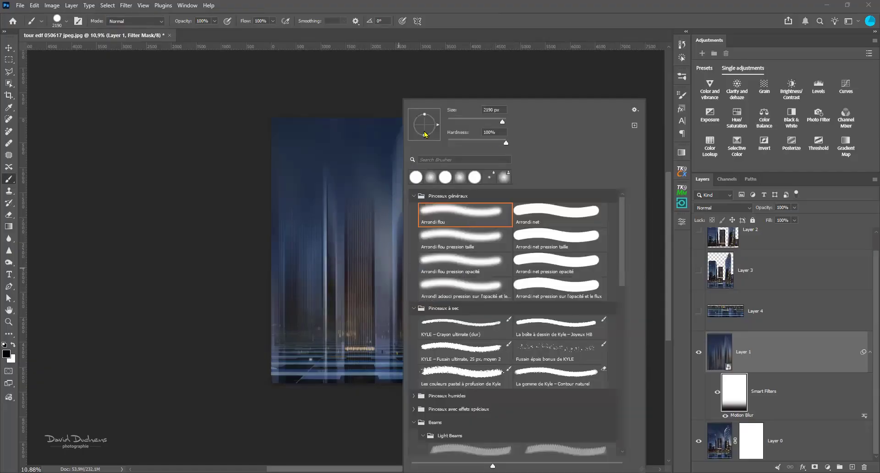
pyautogui.moveTo(491, 146); pyautogui.dragTo(408, 142)
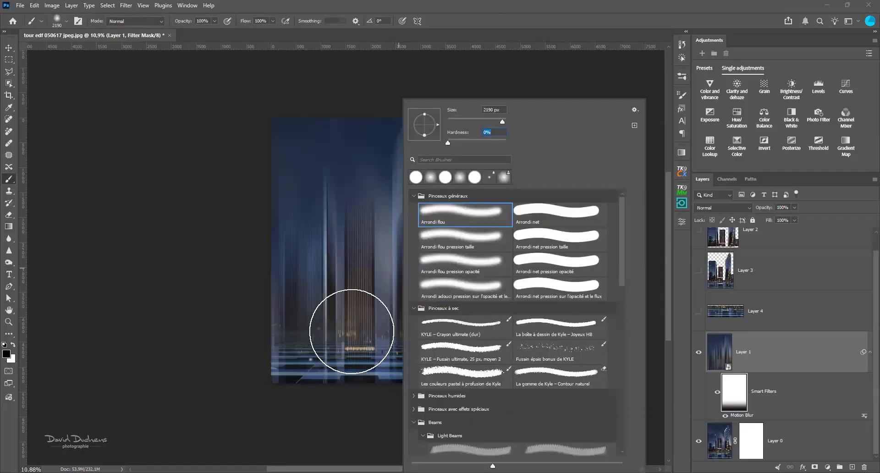
pyautogui.press('Return')
pyautogui.moveTo(351, 331)
pyautogui.mouseDown()
pyautogui.moveTo(358, 208)
pyautogui.moveTo(356, 353)
pyautogui.mouseUp()
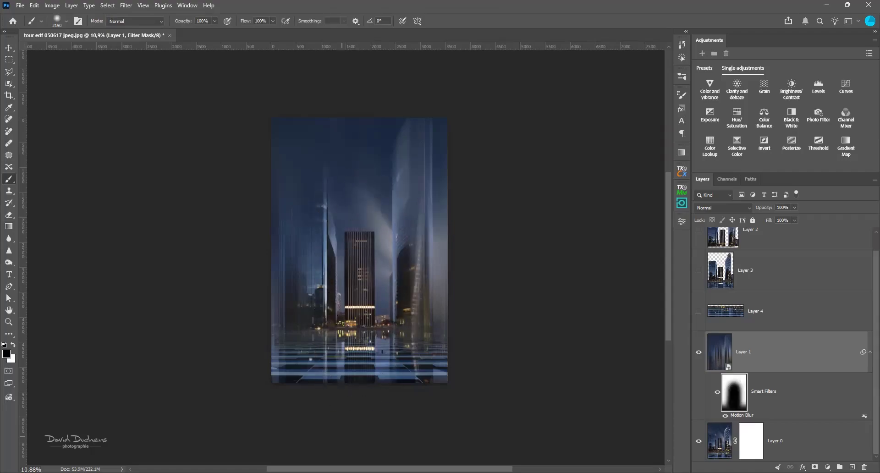
# Switch repeatedly between Layer 1's filter mask on its own and the image to compare the painted areas with the blur
pyautogui.keyDown('alt'); pyautogui.click(736, 391); pyautogui.keyUp('alt')
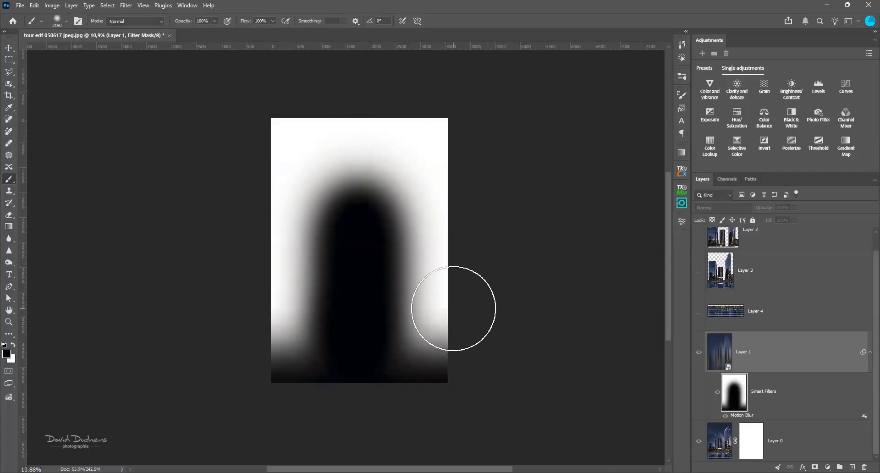
pyautogui.keyDown('alt'); pyautogui.click(735, 394); pyautogui.keyUp('alt')
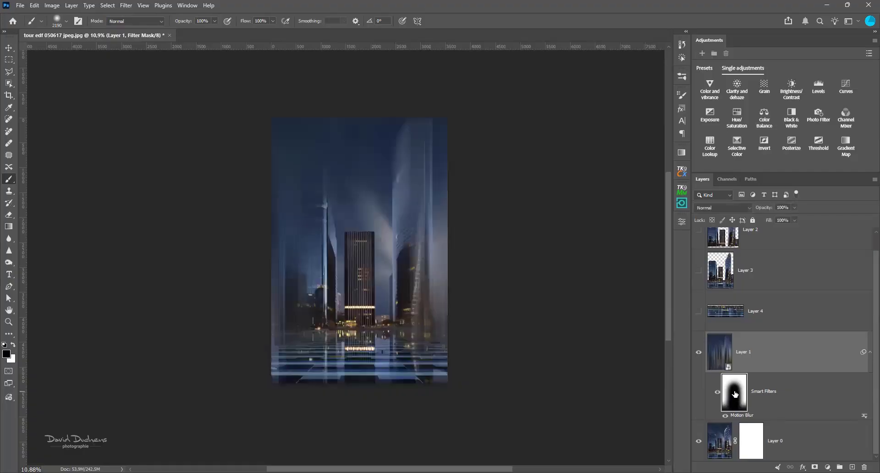
pyautogui.keyDown('alt'); pyautogui.click(735, 394); pyautogui.keyUp('alt')
pyautogui.keyDown('alt'); pyautogui.click(735, 393); pyautogui.keyUp('alt')
pyautogui.keyDown('alt'); pyautogui.click(734, 393); pyautogui.keyUp('alt')
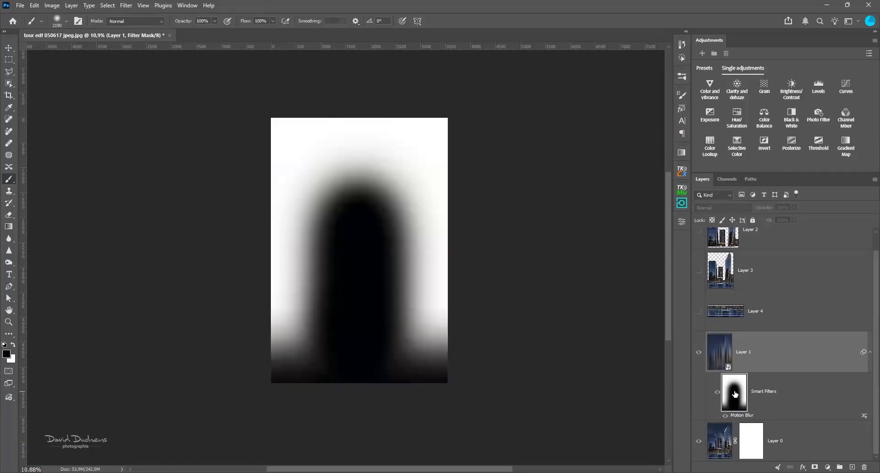
pyautogui.keyDown('alt'); pyautogui.click(735, 393); pyautogui.keyUp('alt')
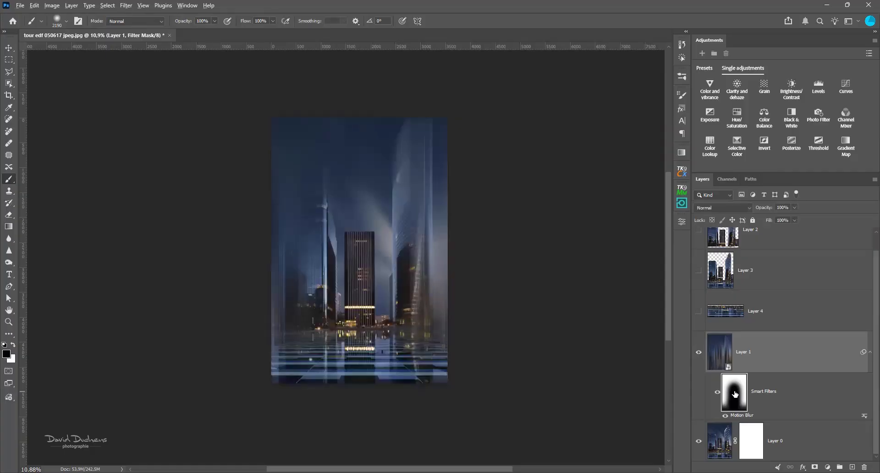
pyautogui.keyDown('alt'); pyautogui.click(734, 394); pyautogui.keyUp('alt')
pyautogui.keyDown('alt'); pyautogui.click(734, 393); pyautogui.keyUp('alt')
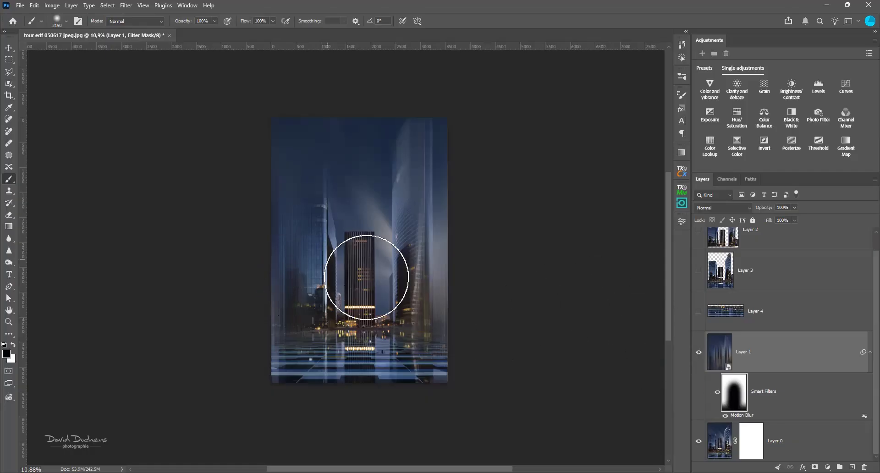
# Paint white with the soft brush over the black areas of Layer 1's filter mask to restore the full Motion Blur
pyautogui.click(13, 345)
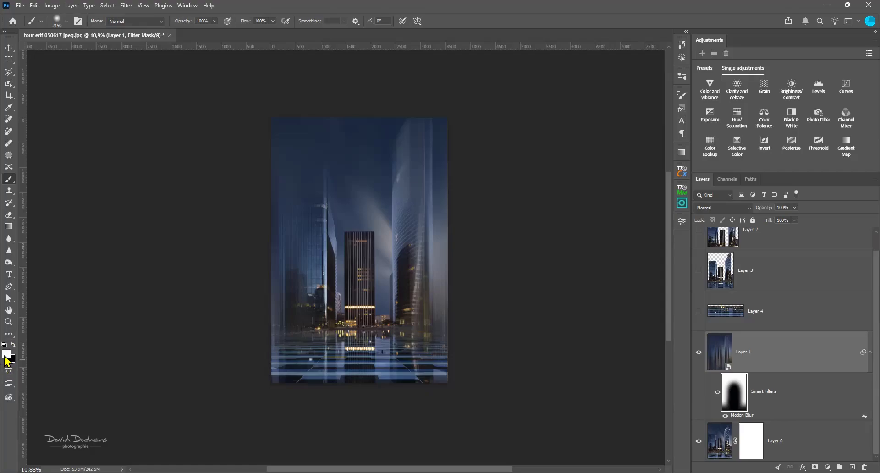
pyautogui.moveTo(383, 229)
pyautogui.mouseDown()
pyautogui.moveTo(349, 285)
pyautogui.moveTo(375, 201)
pyautogui.moveTo(374, 286)
pyautogui.moveTo(370, 231)
pyautogui.moveTo(387, 294)
pyautogui.moveTo(366, 193)
pyautogui.moveTo(369, 293)
pyautogui.moveTo(345, 223)
pyautogui.moveTo(360, 193)
pyautogui.moveTo(257, 386)
pyautogui.mouseUp()
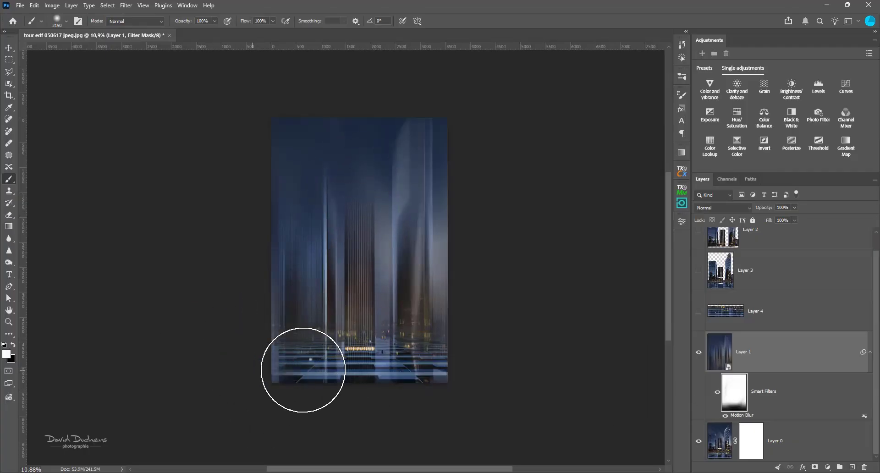
pyautogui.moveTo(303, 369); pyautogui.dragTo(528, 364)
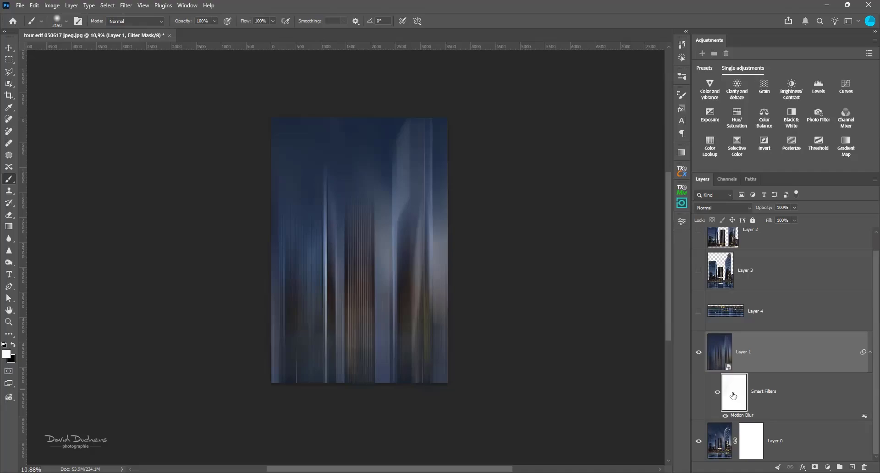
# Invert Layer 1's filter mask to black and draw several downward white-to-transparent gradients on it to blur the upper part of the photo
pyautogui.hotkey('ctrl', 'i')
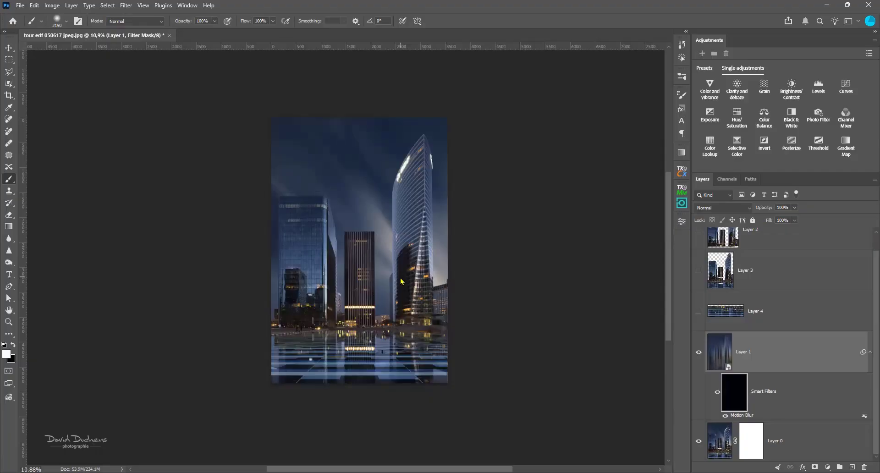
pyautogui.moveTo(400, 279)
pyautogui.mouseDown()
pyautogui.moveTo(352, 280)
pyautogui.moveTo(361, 281)
pyautogui.mouseUp()
pyautogui.click(8, 228)
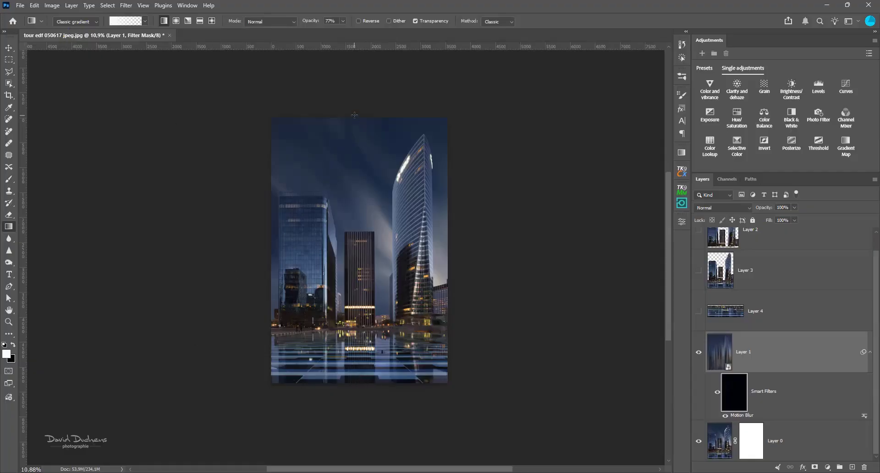
pyautogui.moveTo(362, 107); pyautogui.dragTo(373, 286)
pyautogui.moveTo(372, 158); pyautogui.dragTo(374, 316)
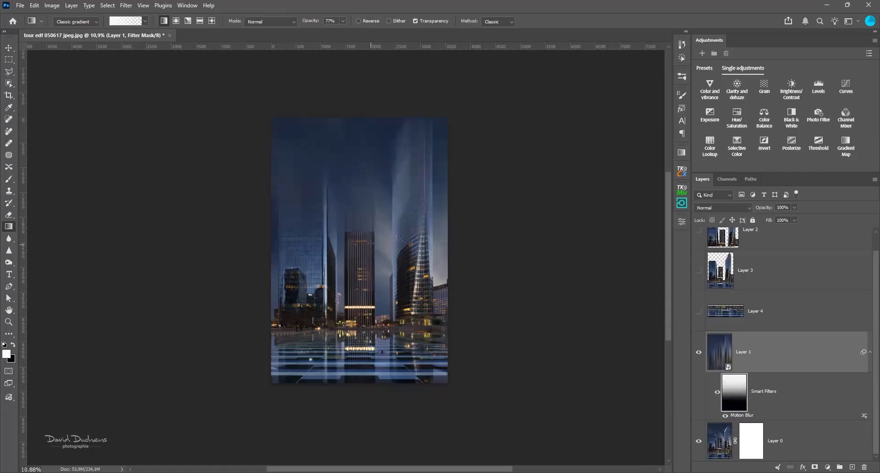
pyautogui.moveTo(371, 243); pyautogui.dragTo(372, 312)
pyautogui.moveTo(372, 110); pyautogui.dragTo(372, 311)
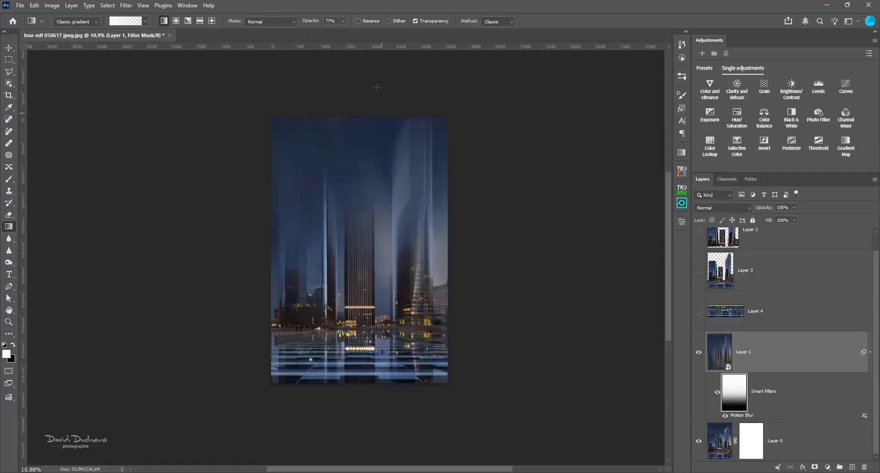
pyautogui.moveTo(373, 67); pyautogui.dragTo(372, 306)
# View Layer 1's filter mask on its own to examine its gradient, and return to the image
pyautogui.keyDown('alt'); pyautogui.click(732, 408); pyautogui.keyUp('alt')
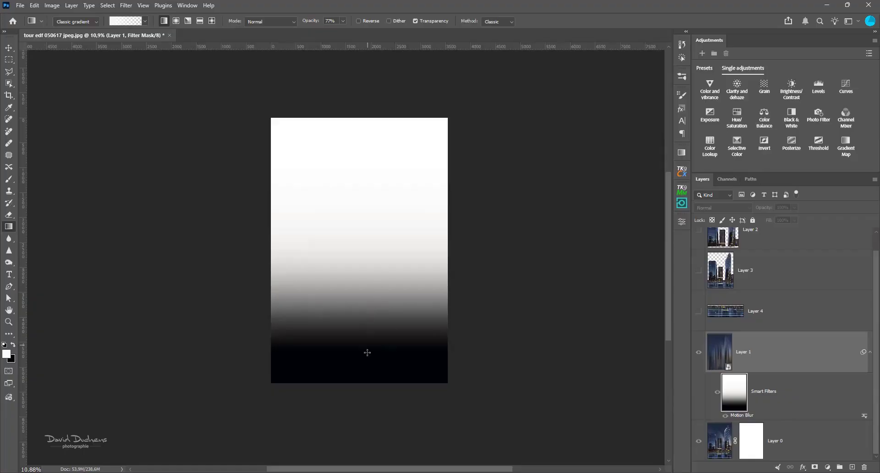
pyautogui.click(729, 398)
pyautogui.keyDown('alt'); pyautogui.click(730, 398); pyautogui.keyUp('alt')
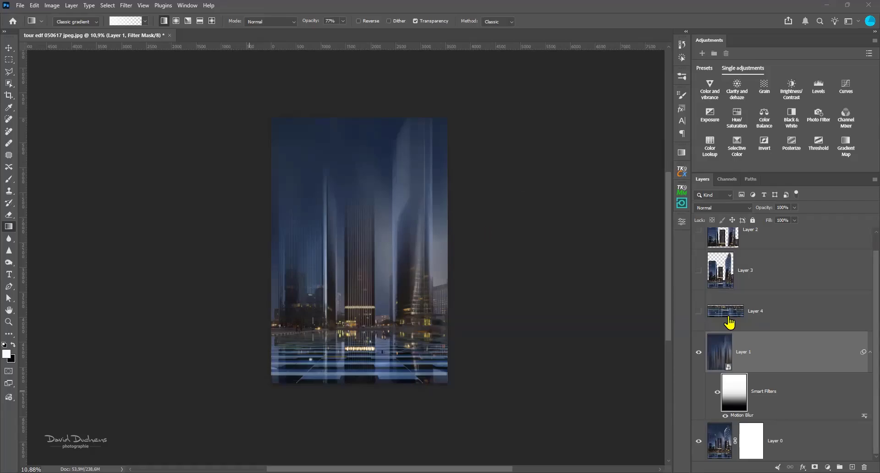
# Delete Layer 1 together with its smart filter
pyautogui.scroll(1, 762, 342)
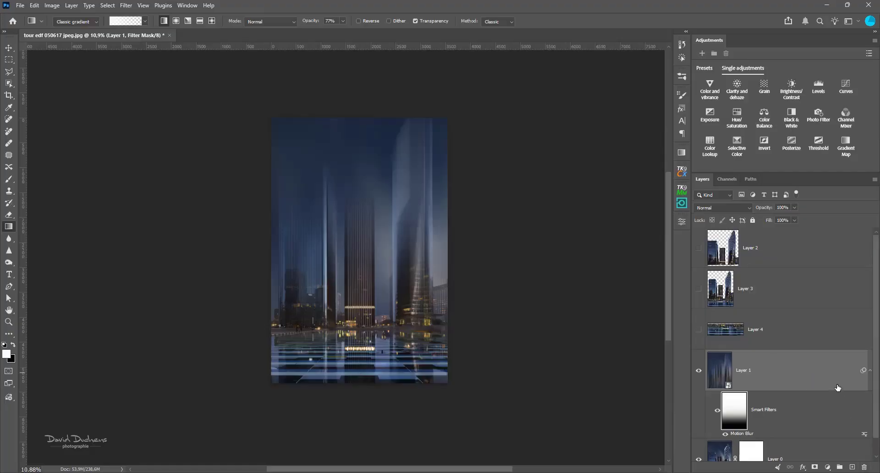
pyautogui.moveTo(838, 385); pyautogui.dragTo(864, 467)
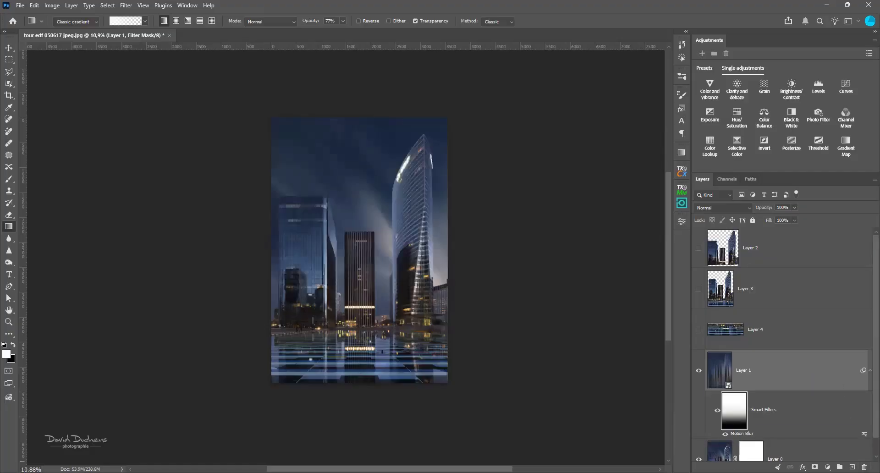
# Make Layer 2 visible and convert it to a smart object
pyautogui.click(722, 259)
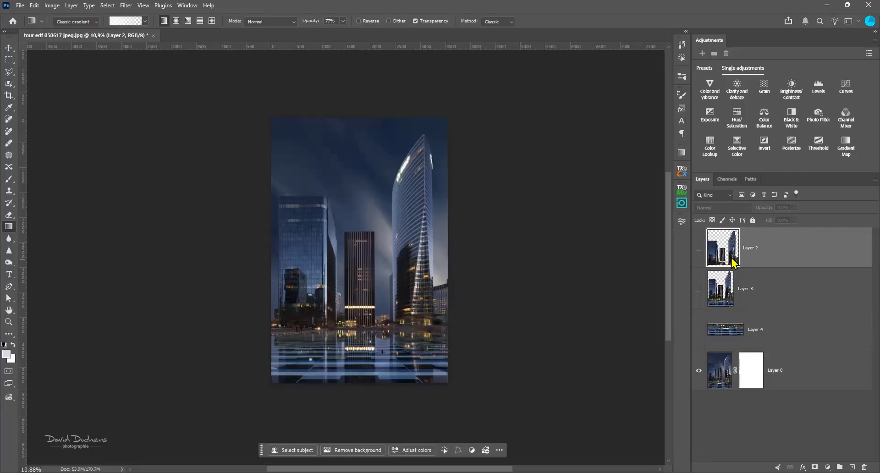
pyautogui.click(699, 248)
pyautogui.rightClick(805, 257)
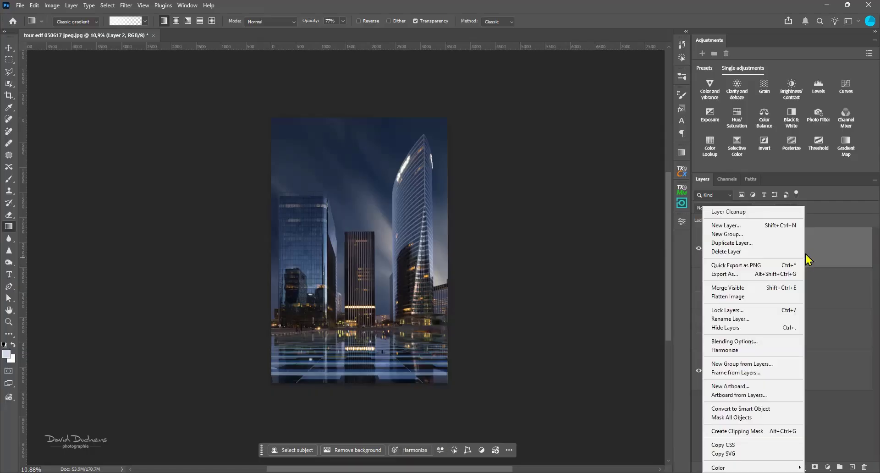
pyautogui.click(783, 408)
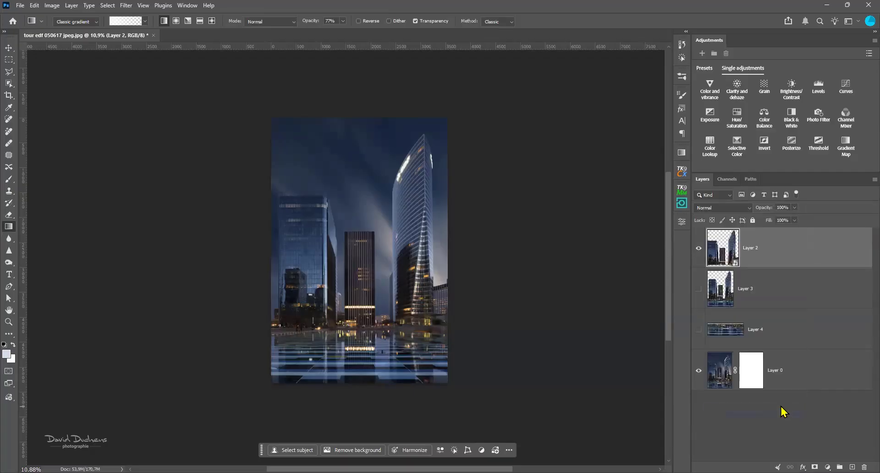
# Apply a Motion Blur smart filter to Layer 2 with a 90° angle and a distance of 1084 pixels
pyautogui.scroll(-1, 196, 178)
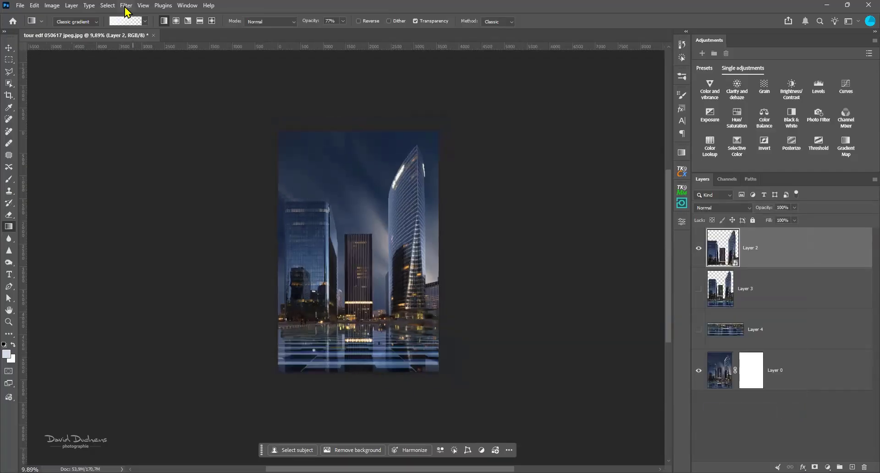
pyautogui.click(126, 5)
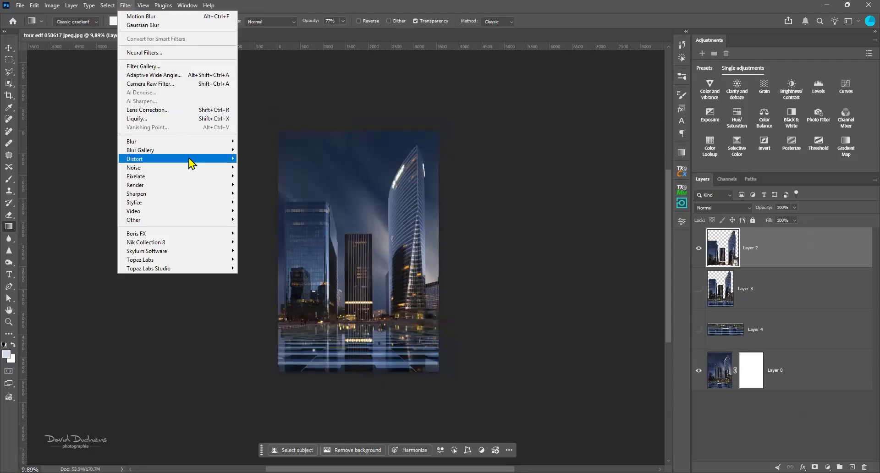
pyautogui.moveTo(193, 142)
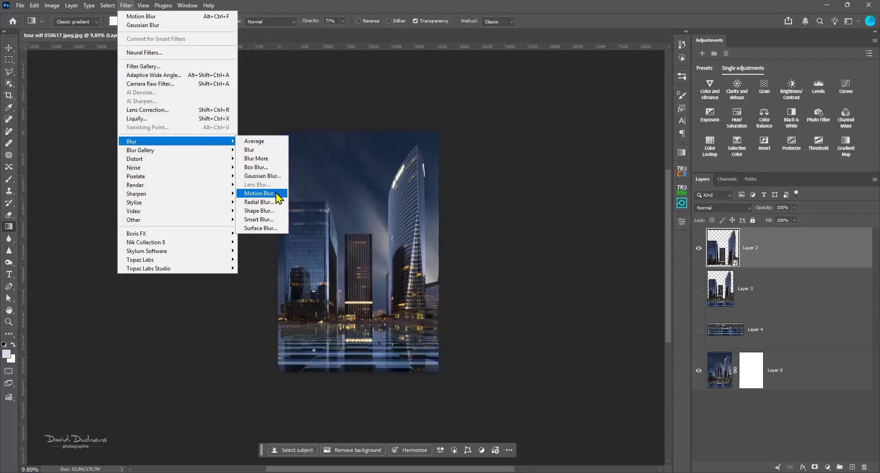
pyautogui.click(277, 197)
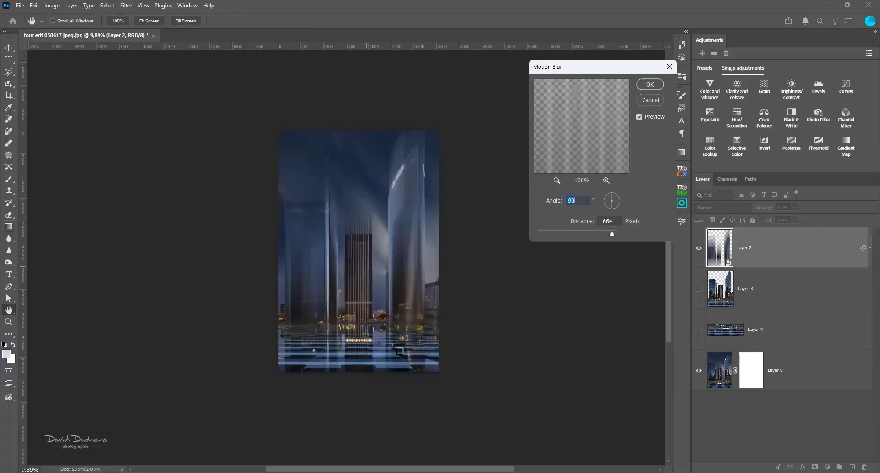
pyautogui.click(613, 235)
pyautogui.moveTo(613, 235); pyautogui.dragTo(603, 235)
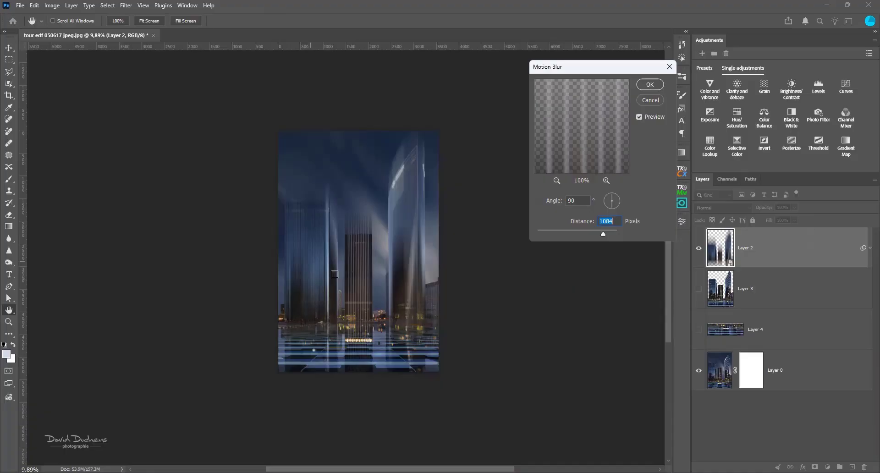
pyautogui.click(649, 85)
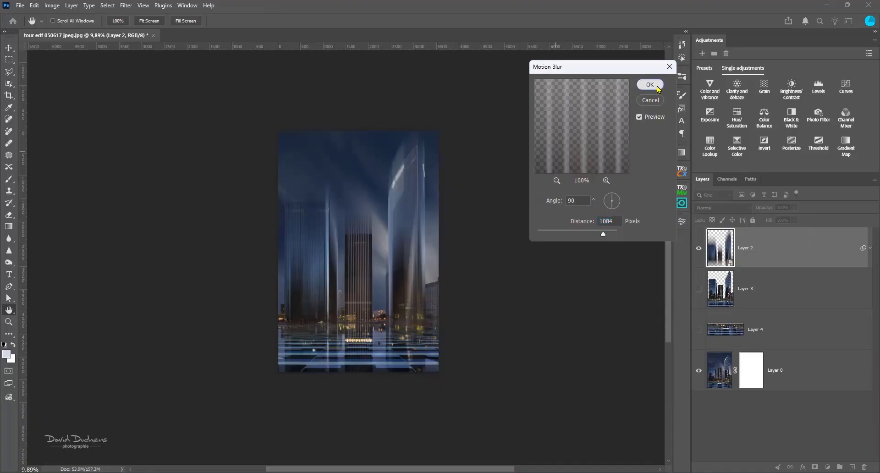
# Paint black with a large soft brush on Layer 2's filter mask over the top of the right tower to remove the blur there
pyautogui.press('g')
pyautogui.scroll(1, 256, 301)
pyautogui.scroll(1, 255, 300)
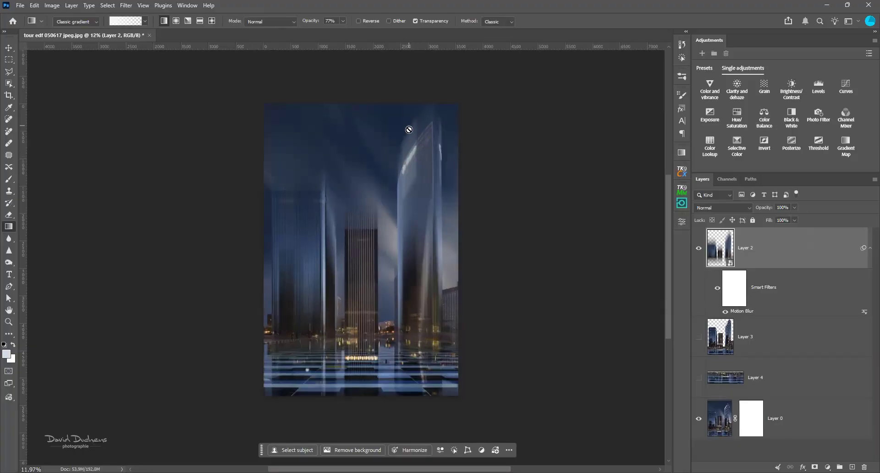
pyautogui.click(734, 288)
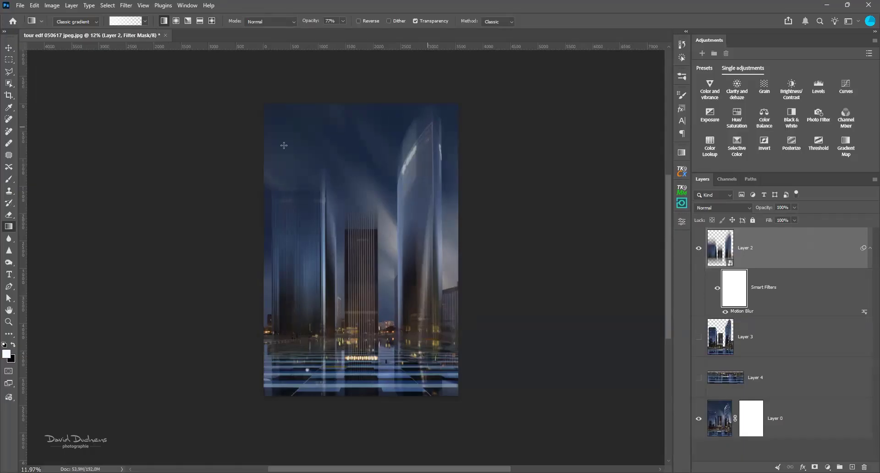
pyautogui.click(9, 178)
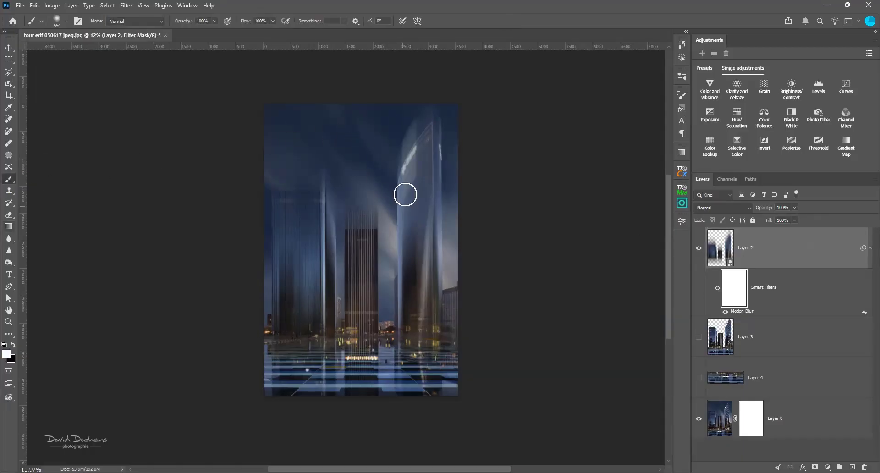
pyautogui.moveTo(413, 173); pyautogui.dragTo(426, 174)
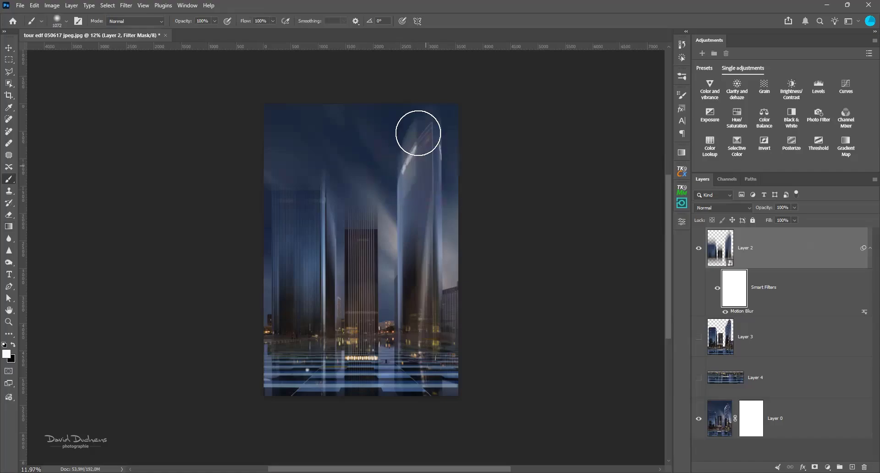
pyautogui.click(13, 345)
pyautogui.moveTo(389, 138)
pyautogui.mouseDown()
pyautogui.moveTo(400, 141)
pyautogui.moveTo(426, 99)
pyautogui.moveTo(376, 161)
pyautogui.mouseUp()
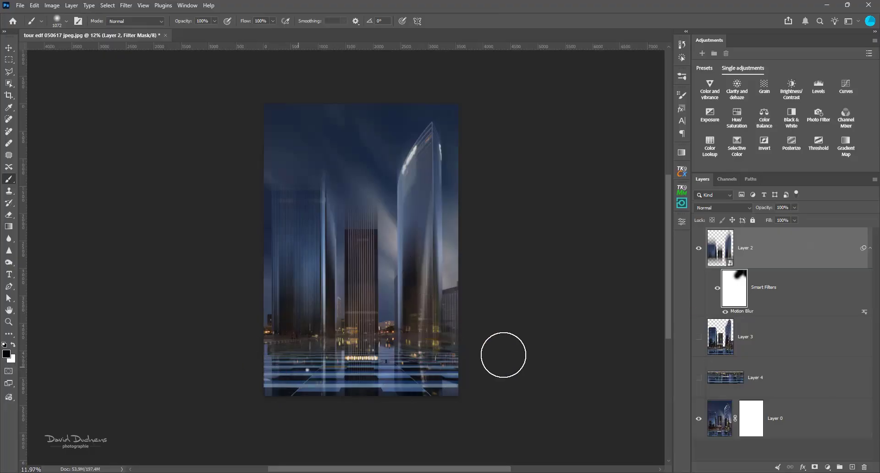
# Make Layer 4 visible and load its outline as a selection to check its extent, clearing the selection again
pyautogui.click(698, 378)
pyautogui.moveTo(733, 386); pyautogui.dragTo(735, 388)
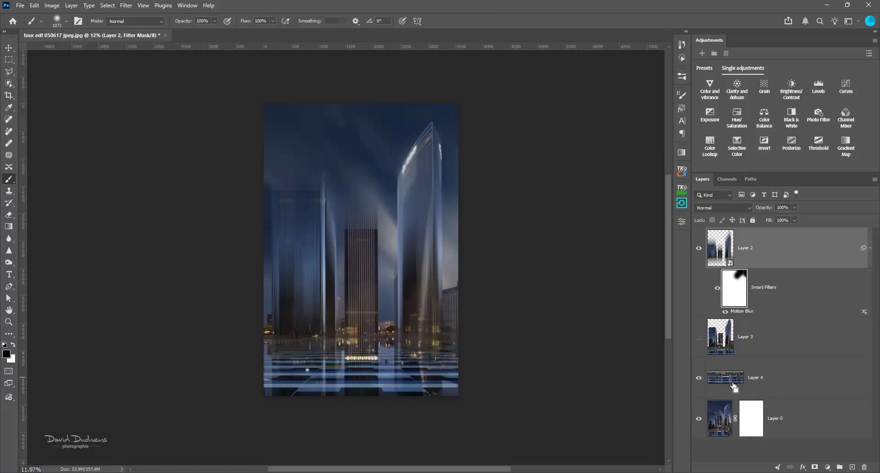
pyautogui.keyDown('ctrl'); pyautogui.click(734, 386); pyautogui.keyUp('ctrl')
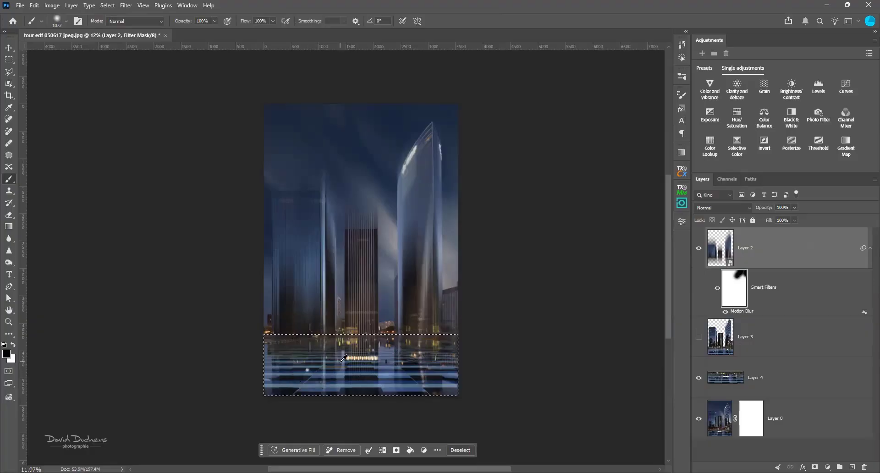
pyautogui.moveTo(341, 362); pyautogui.dragTo(334, 360)
pyautogui.hotkey('ctrl', 'd')
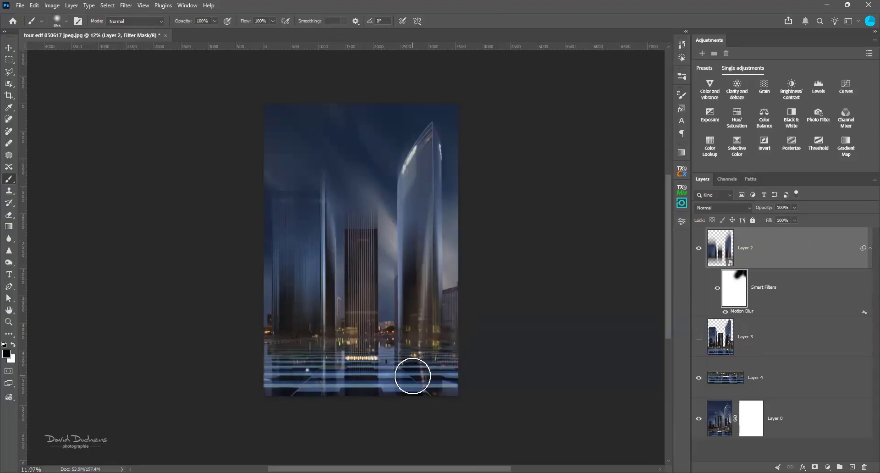
# Convert Layer 4 to a smart object
pyautogui.click(763, 395)
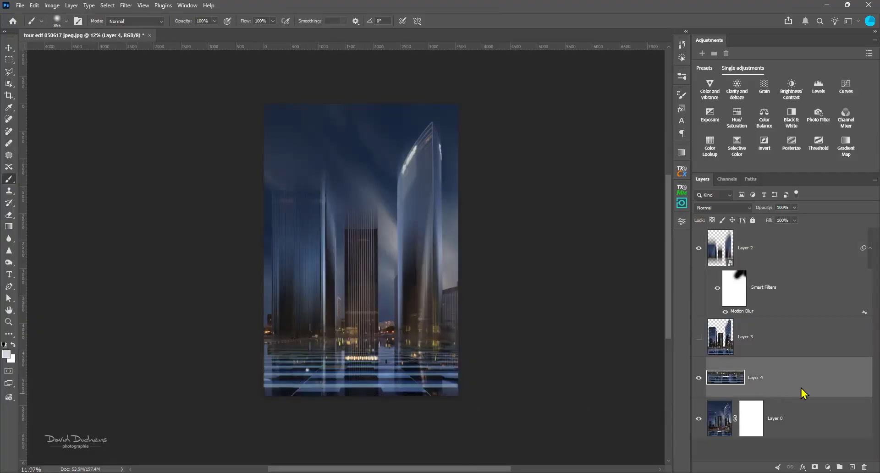
pyautogui.rightClick(803, 393)
pyautogui.click(815, 331)
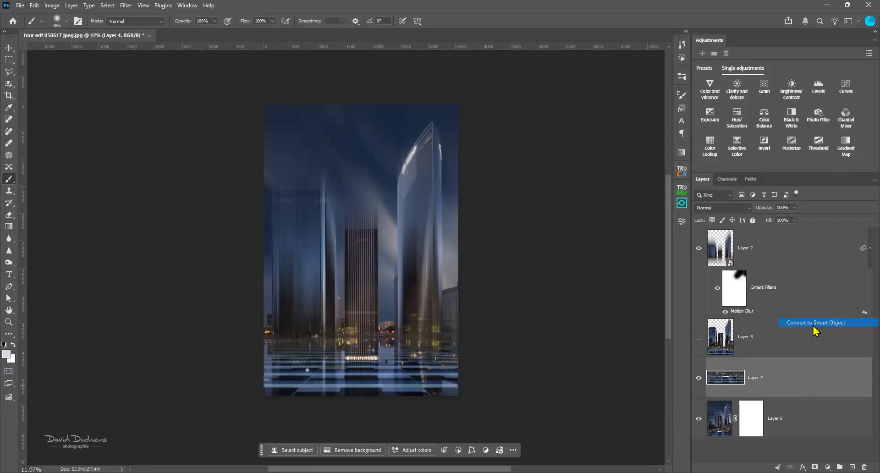
# Apply a Motion Blur smart filter to Layer 4 with a 0° angle and a distance of 382 pixels
pyautogui.click(126, 6)
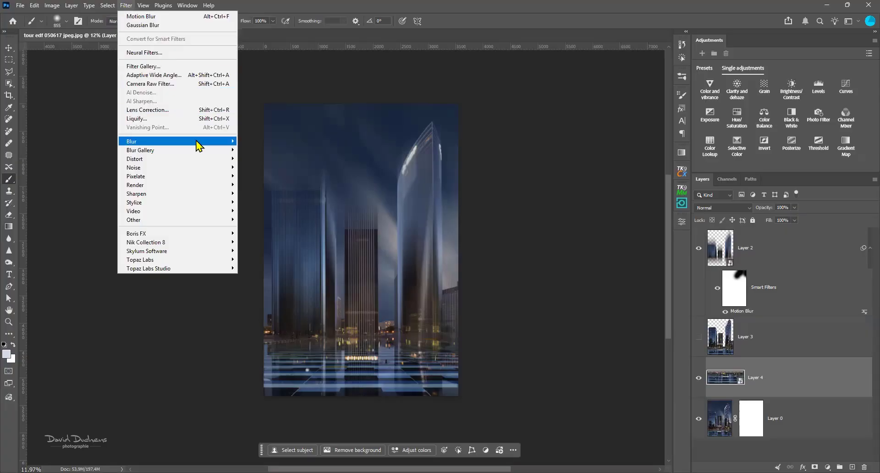
pyautogui.moveTo(198, 144)
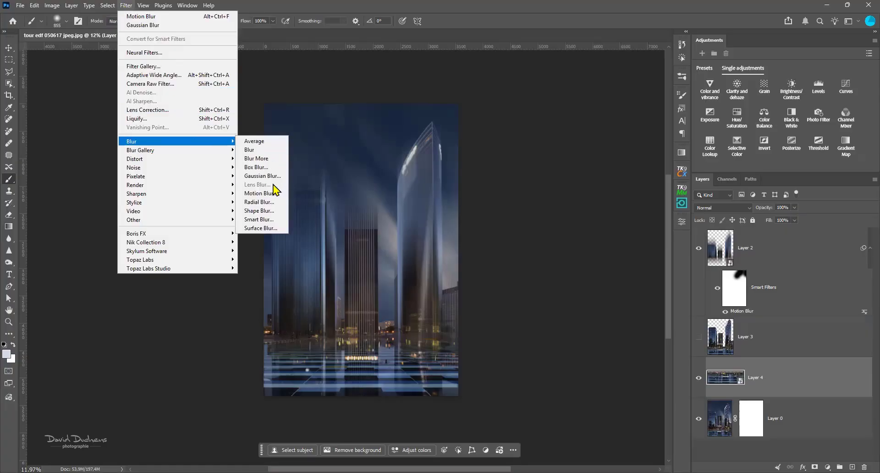
pyautogui.click(275, 193)
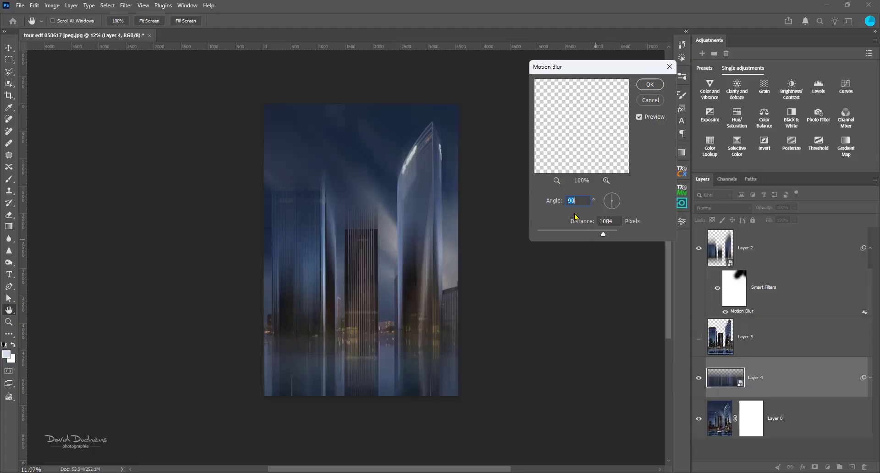
pyautogui.write('0')
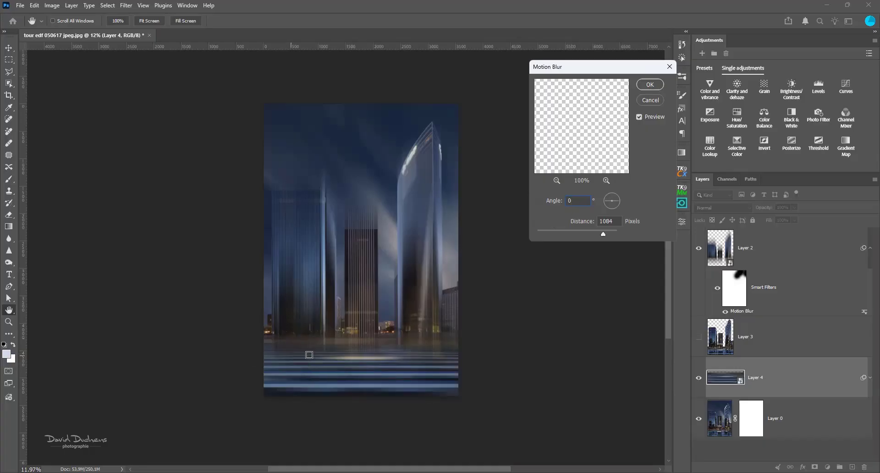
pyautogui.click(640, 118)
pyautogui.click(639, 117)
pyautogui.moveTo(603, 234); pyautogui.dragTo(594, 235)
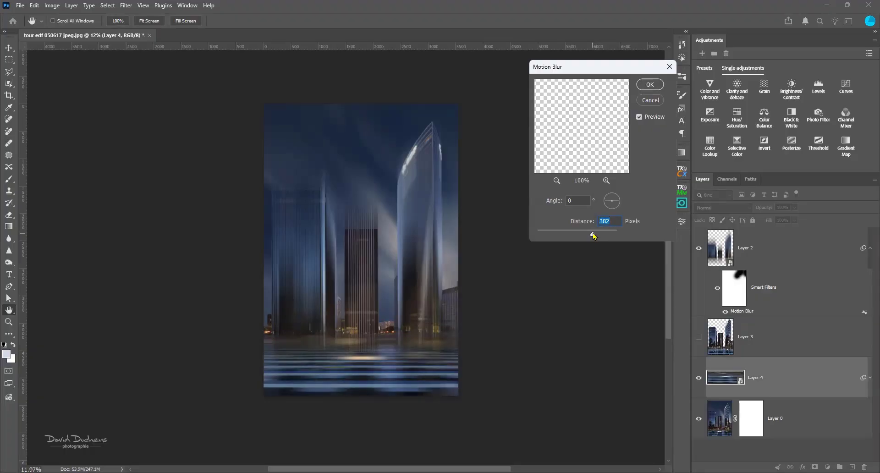
pyautogui.click(656, 88)
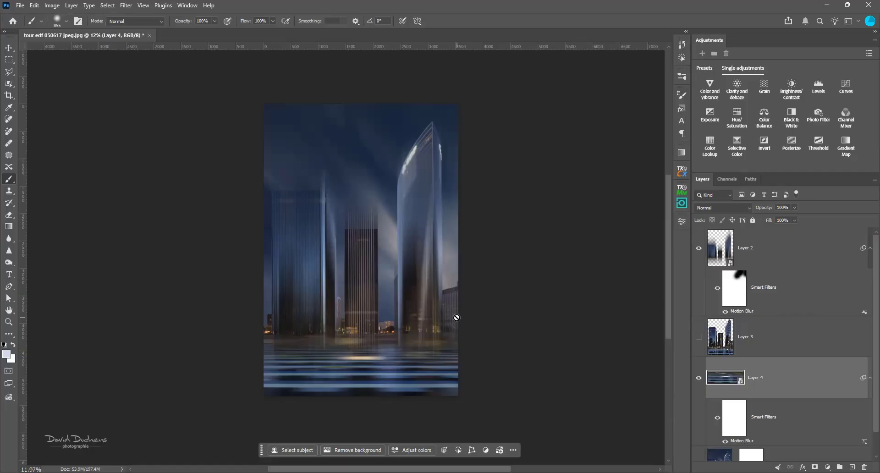
# Undo Layer 4's Motion Blur filter and delete Layers 2, 3 and 4, keeping only Layer 0
pyautogui.scroll(-1, 852, 355)
pyautogui.scroll(1, 852, 355)
pyautogui.scroll(-1, 832, 415)
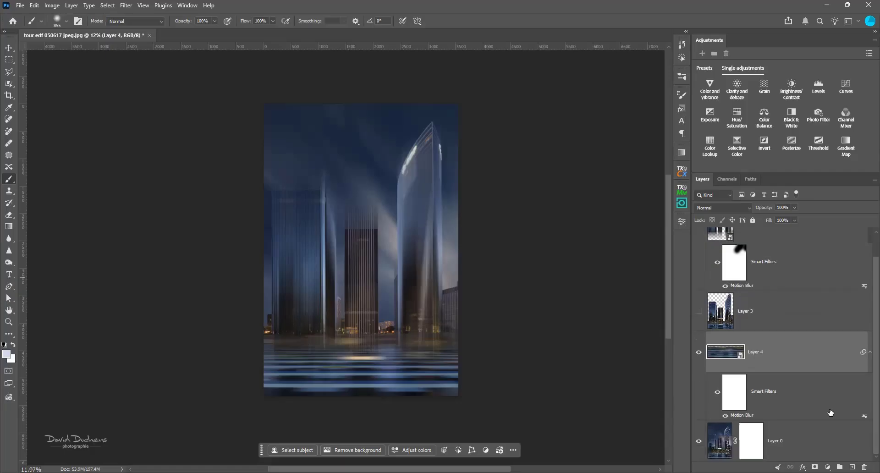
pyautogui.click(830, 445)
pyautogui.click(821, 405)
pyautogui.scroll(1, 814, 321)
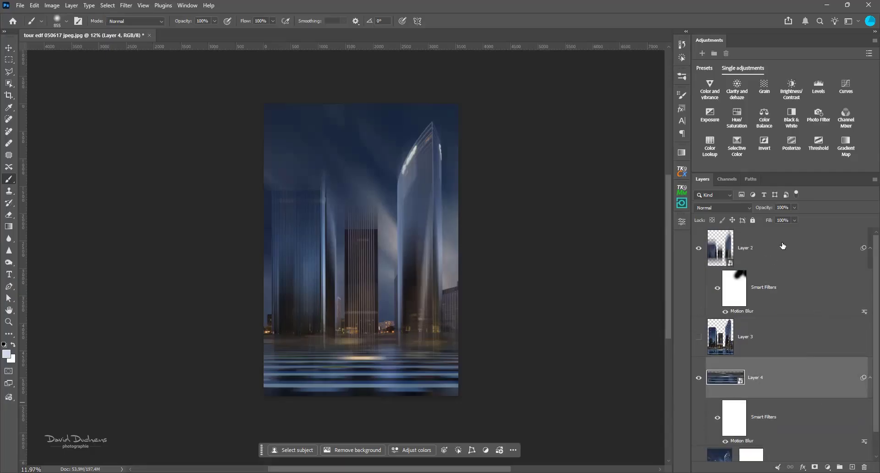
pyautogui.click(783, 247)
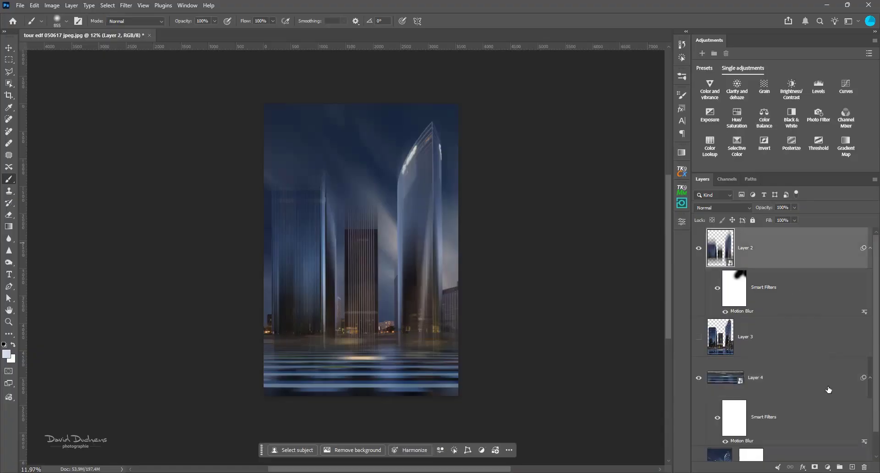
pyautogui.keyDown('shift'); pyautogui.click(828, 424); pyautogui.keyUp('shift')
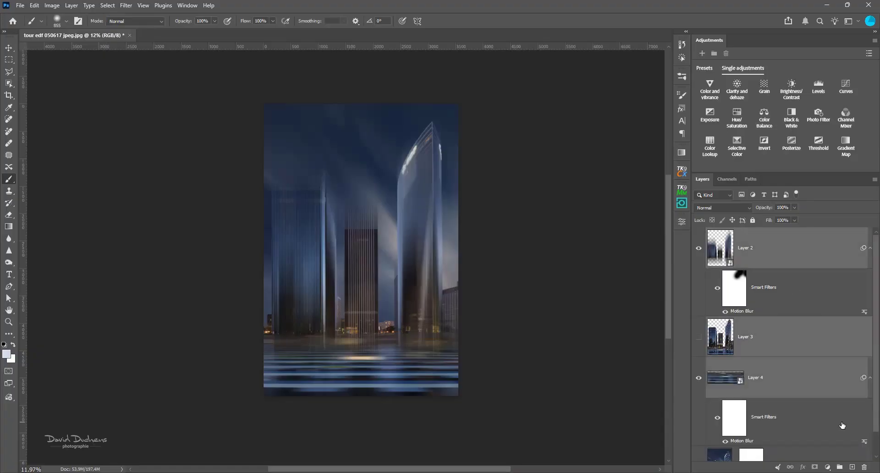
pyautogui.hotkey('ctrl', 'z')
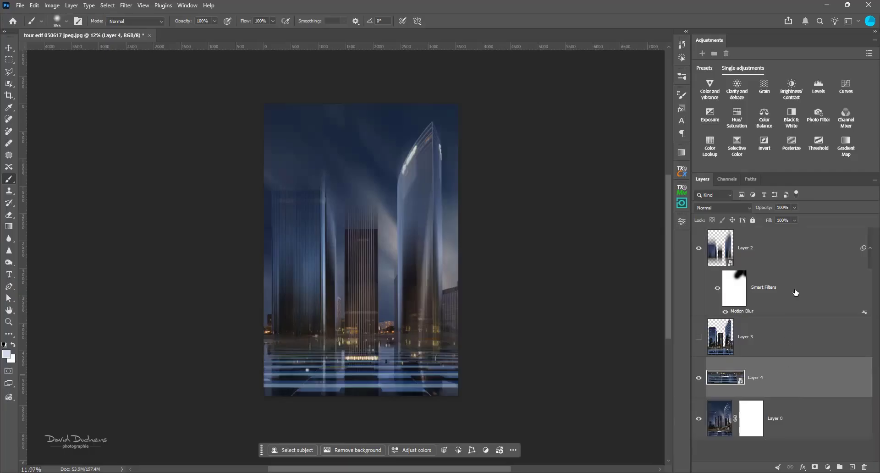
pyautogui.keyDown('shift'); pyautogui.click(794, 255); pyautogui.keyUp('shift')
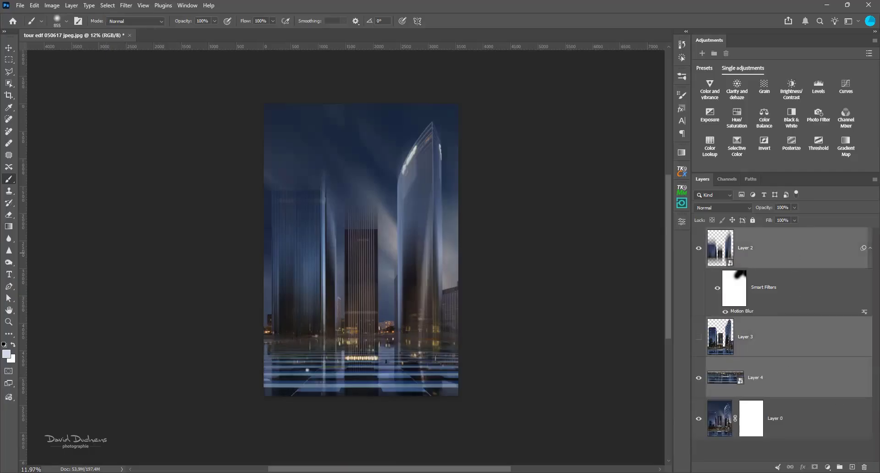
pyautogui.press('Delete')
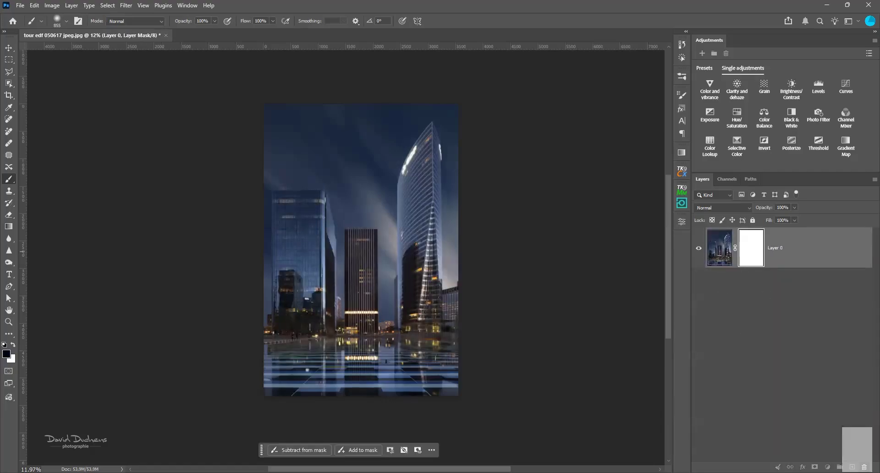
# Delete Layer 0's layer mask without applying it and duplicate the layer
pyautogui.press('Delete')
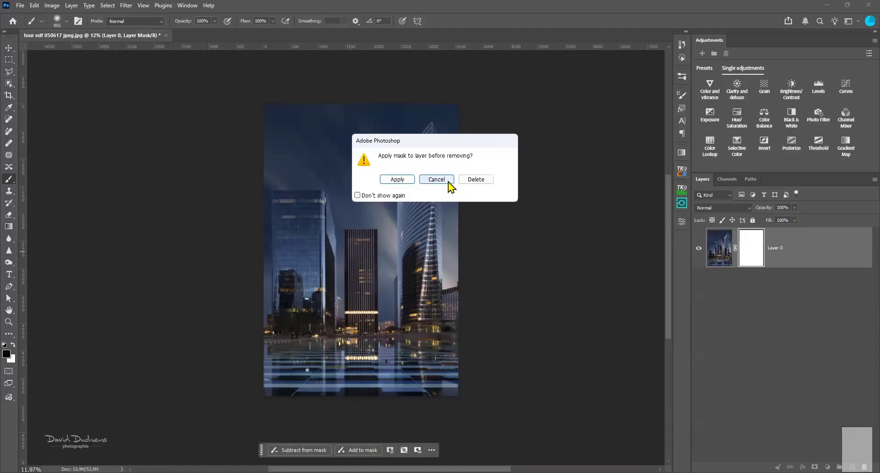
pyautogui.click(476, 180)
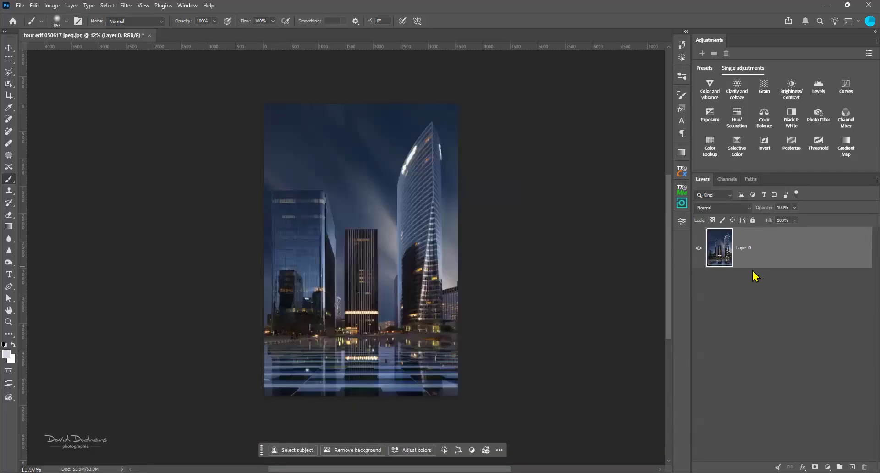
pyautogui.hotkey('ctrl', 'j')
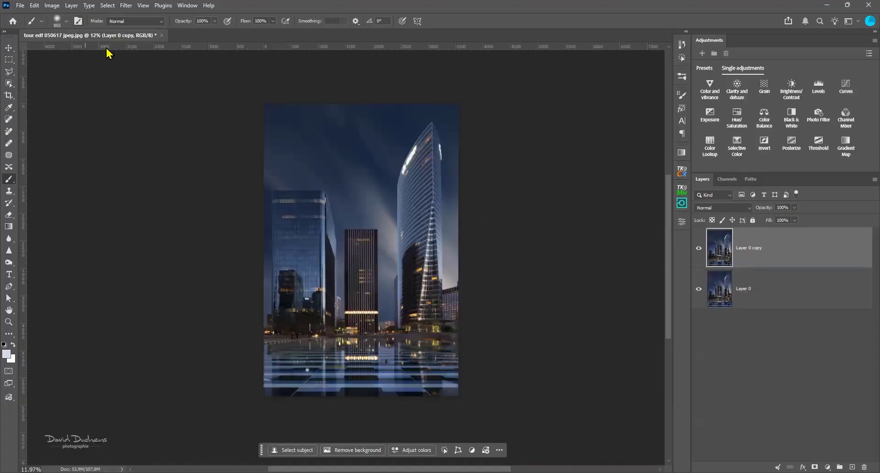
pyautogui.moveTo(398, 240); pyautogui.dragTo(390, 239)
pyautogui.click(108, 6)
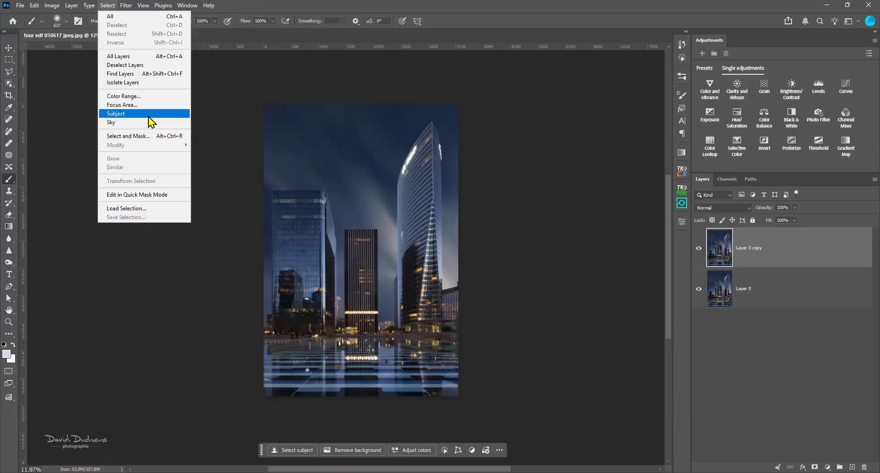
pyautogui.click(82, 124)
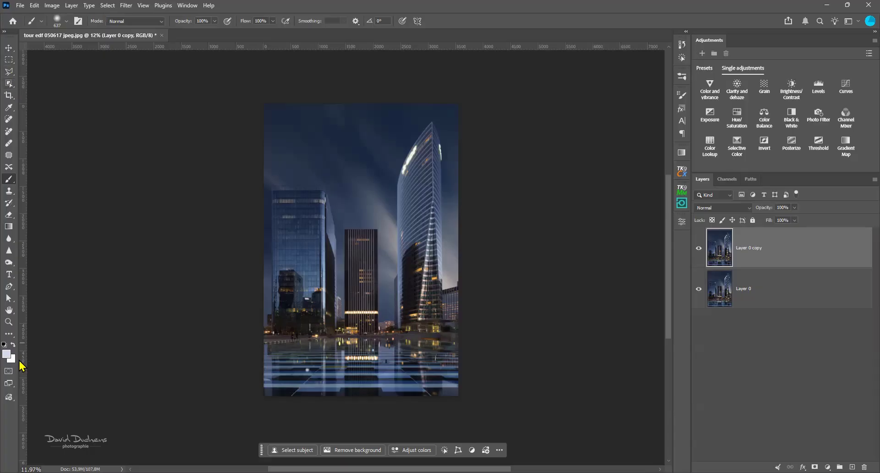
pyautogui.click(9, 287)
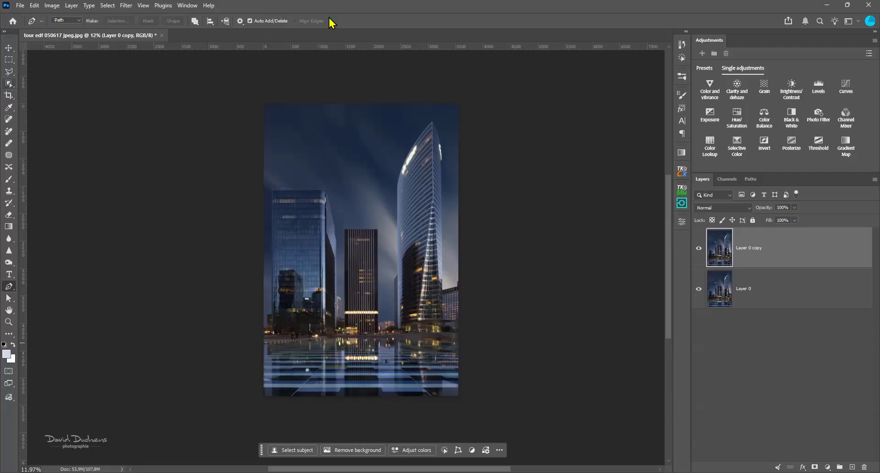
# Select the towers on Layer 0 copy with the Object Selection tool
pyautogui.press('w')
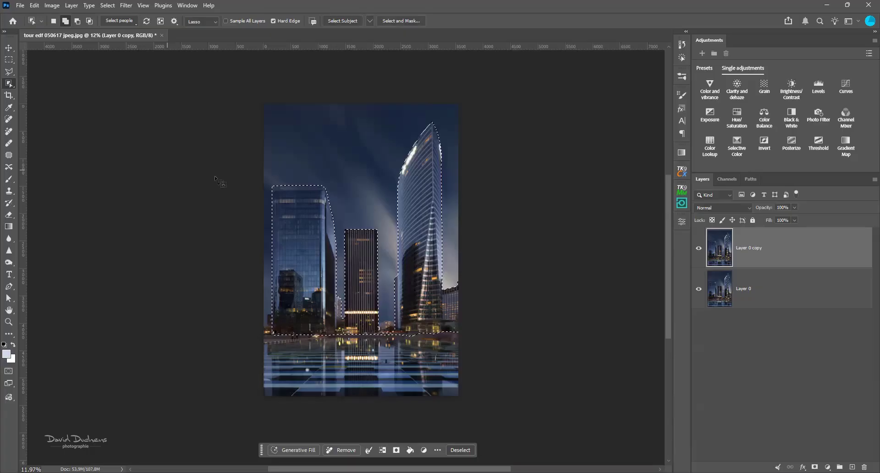
pyautogui.hotkey('ctrl', '+')
pyautogui.scroll(12, 253, 266)
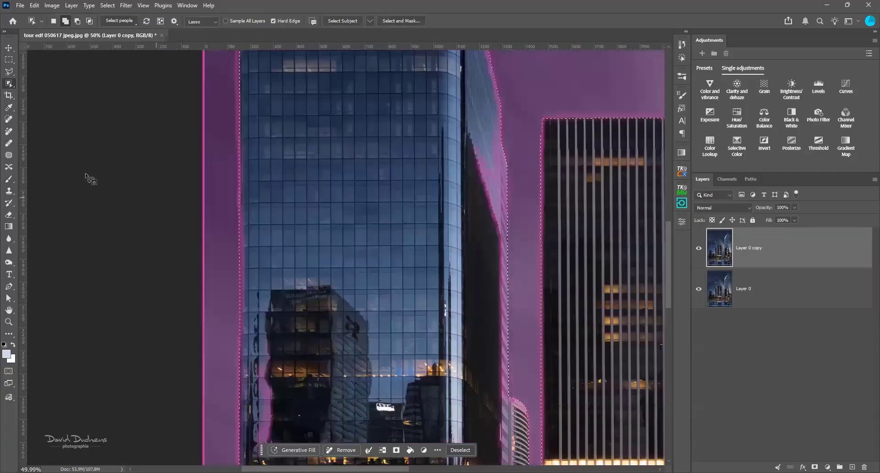
# Examine the selection outline around the glass tower, the striped middle tower and the curved tower up close
pyautogui.click(8, 72)
pyautogui.scroll(-3, 159, 261)
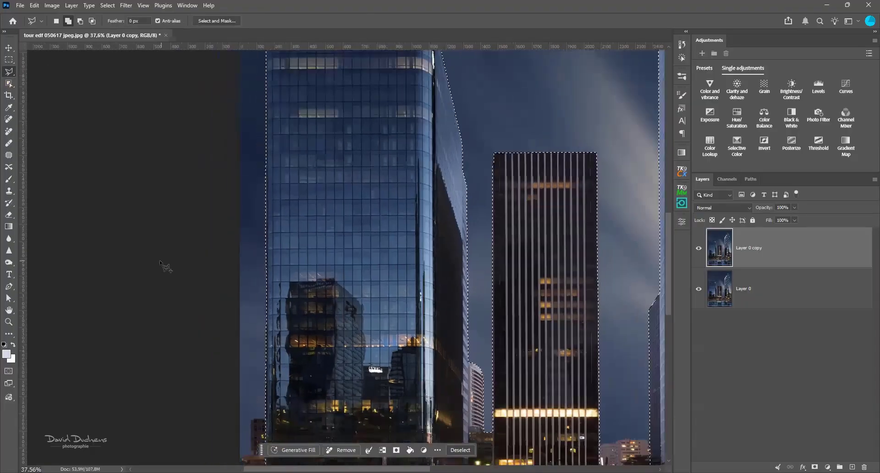
pyautogui.scroll(1, 273, 294)
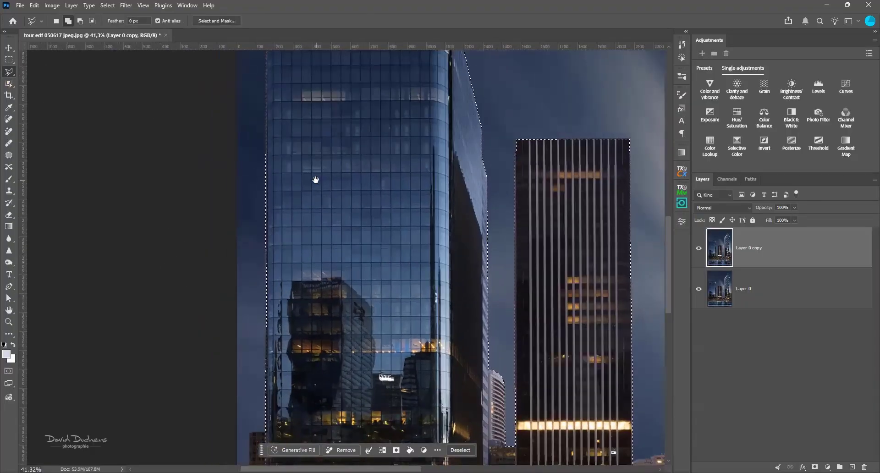
pyautogui.moveTo(315, 181); pyautogui.dragTo(294, 362)
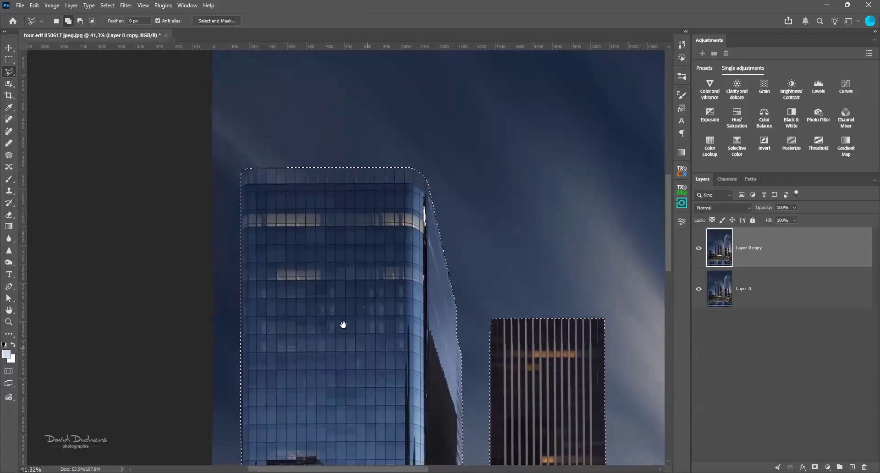
pyautogui.moveTo(342, 324); pyautogui.dragTo(263, 196)
pyautogui.moveTo(354, 305); pyautogui.dragTo(287, 238)
pyautogui.scroll(3, 320, 301)
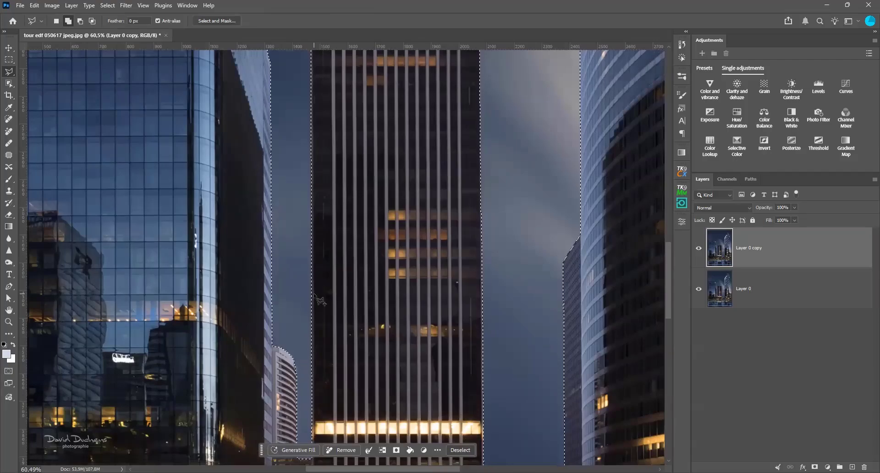
pyautogui.scroll(-3, 320, 300)
pyautogui.scroll(-2, 320, 300)
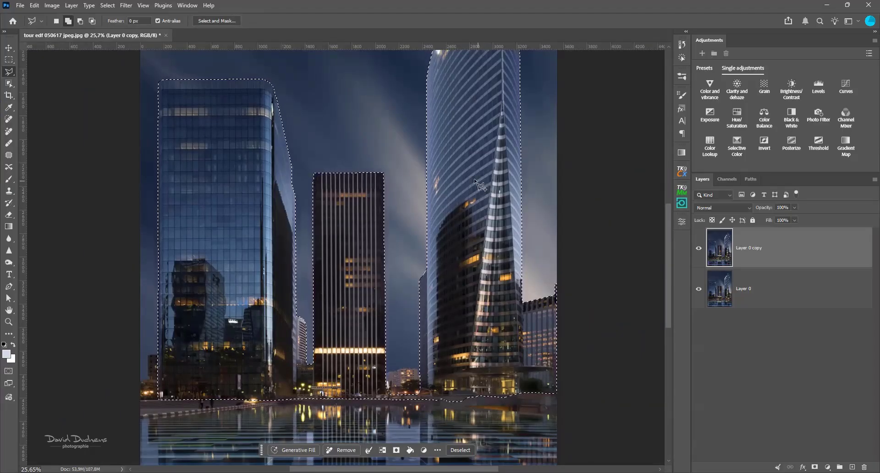
# Display the tower selection as a Quick Mask and examine the overlay along the tower edges and bases
pyautogui.click(8, 371)
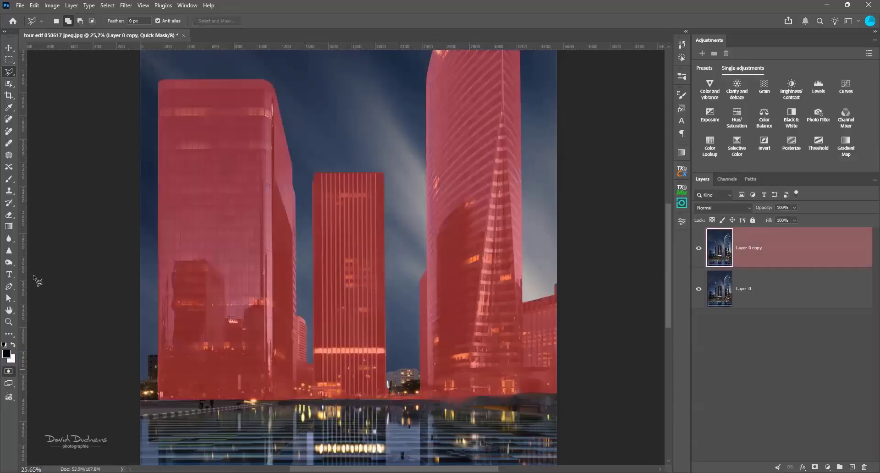
pyautogui.scroll(6, 174, 87)
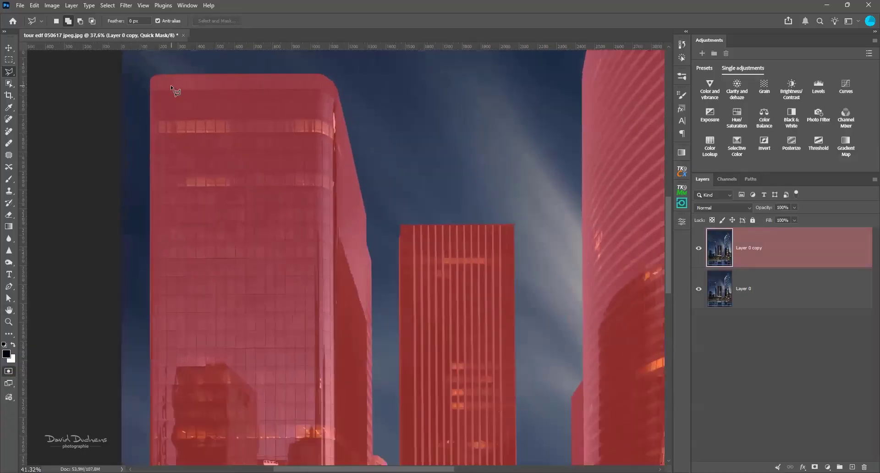
pyautogui.moveTo(303, 184); pyautogui.dragTo(259, 305)
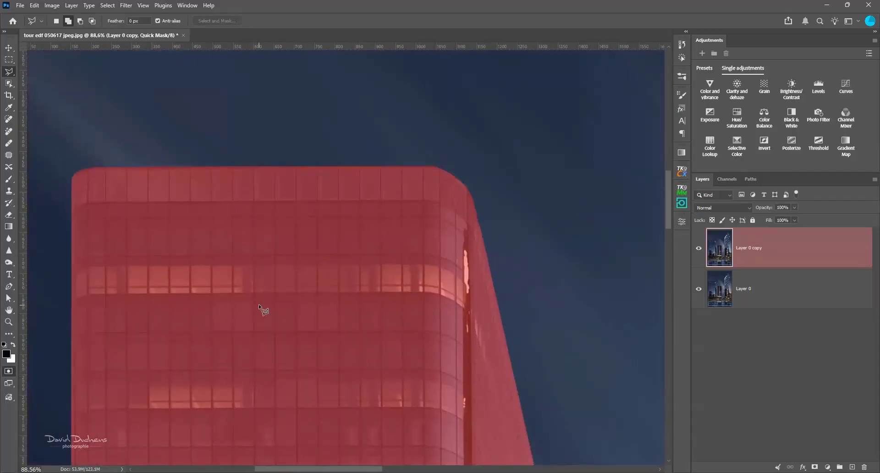
pyautogui.moveTo(362, 353); pyautogui.dragTo(309, 212)
pyautogui.moveTo(390, 313); pyautogui.dragTo(295, 162)
pyautogui.moveTo(373, 345); pyautogui.dragTo(333, 217)
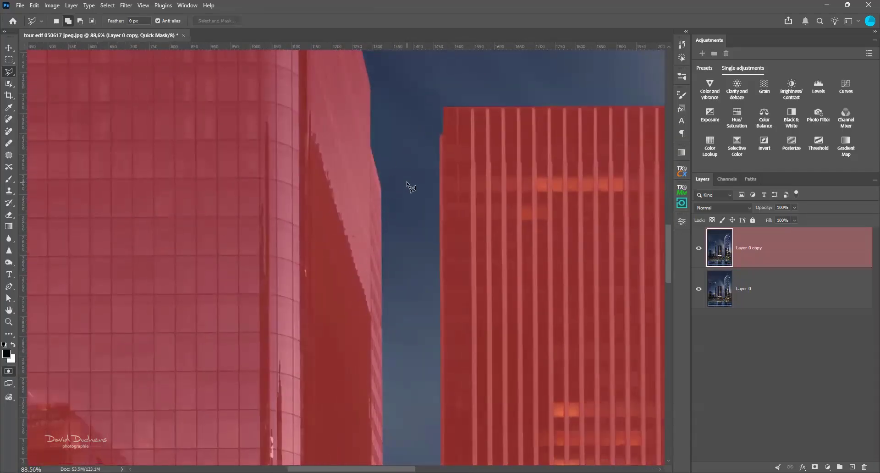
pyautogui.scroll(-1, 387, 202)
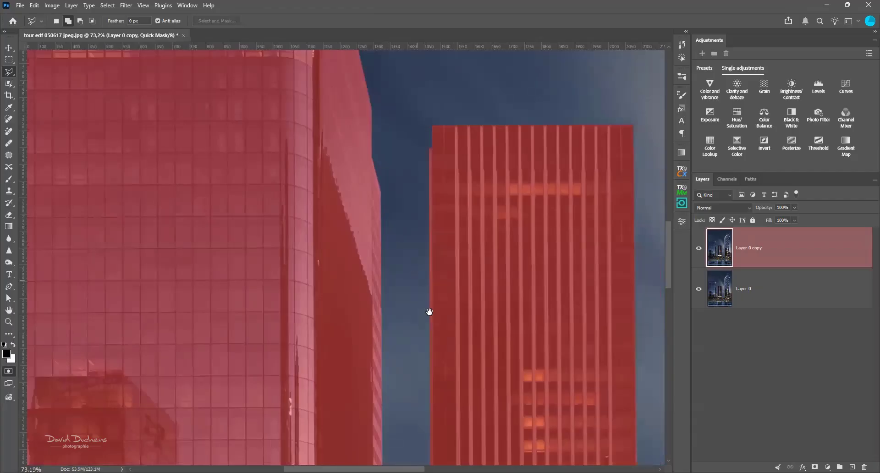
pyautogui.moveTo(431, 309); pyautogui.dragTo(406, 188)
pyautogui.moveTo(412, 292); pyautogui.dragTo(379, 212)
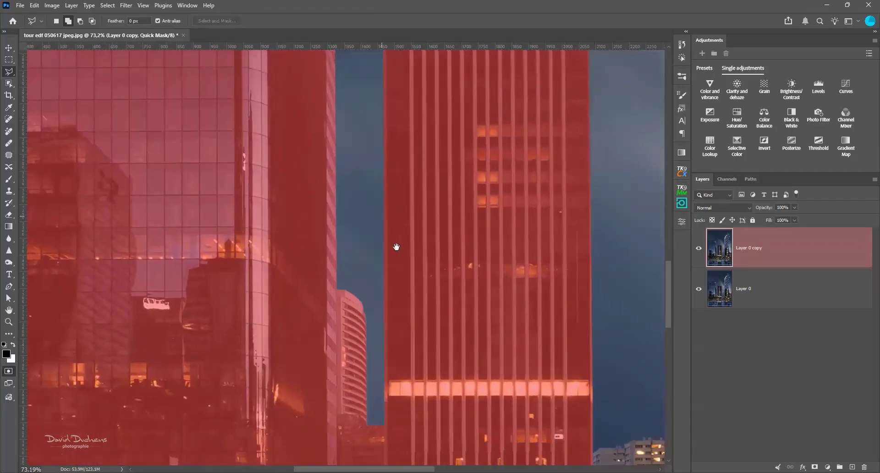
pyautogui.moveTo(397, 247); pyautogui.dragTo(284, 336)
pyautogui.moveTo(431, 269); pyautogui.dragTo(360, 187)
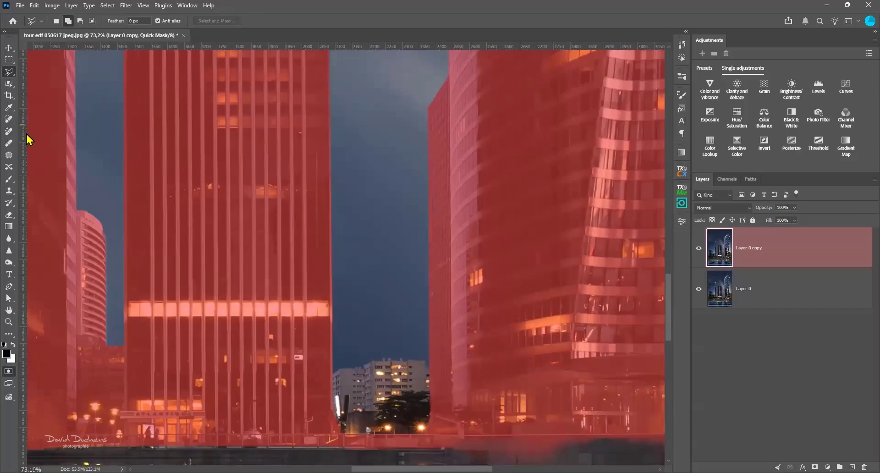
# Paint the low buildings and trees between the middle and curved towers into the Quick Mask using a smaller, harder brush
pyautogui.click(10, 179)
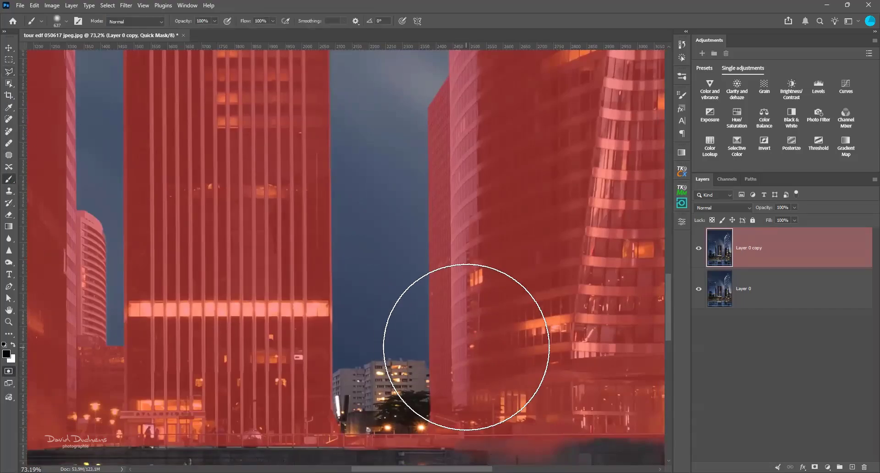
pyautogui.moveTo(464, 348); pyautogui.dragTo(404, 349)
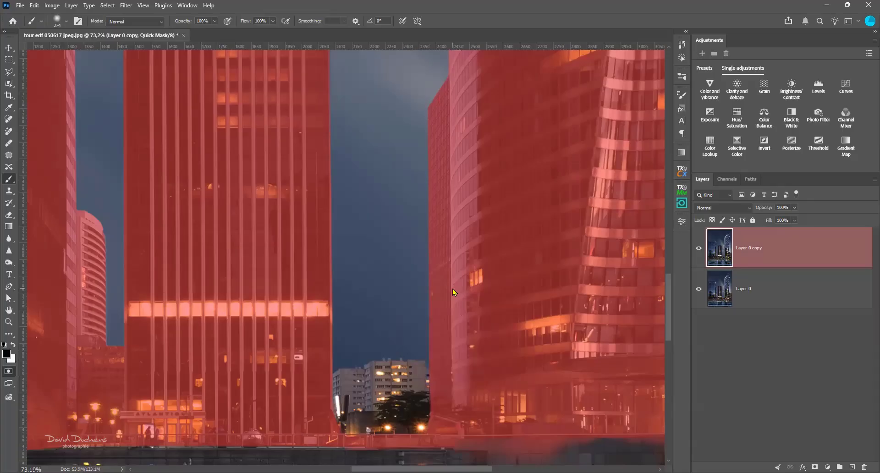
pyautogui.moveTo(473, 327); pyautogui.dragTo(442, 334)
pyautogui.moveTo(410, 373)
pyautogui.mouseDown()
pyautogui.moveTo(420, 406)
pyautogui.moveTo(443, 410)
pyautogui.moveTo(329, 432)
pyautogui.moveTo(401, 418)
pyautogui.moveTo(353, 411)
pyautogui.moveTo(410, 384)
pyautogui.moveTo(374, 380)
pyautogui.moveTo(404, 377)
pyautogui.moveTo(359, 395)
pyautogui.moveTo(359, 386)
pyautogui.moveTo(335, 387)
pyautogui.moveTo(375, 377)
pyautogui.mouseUp()
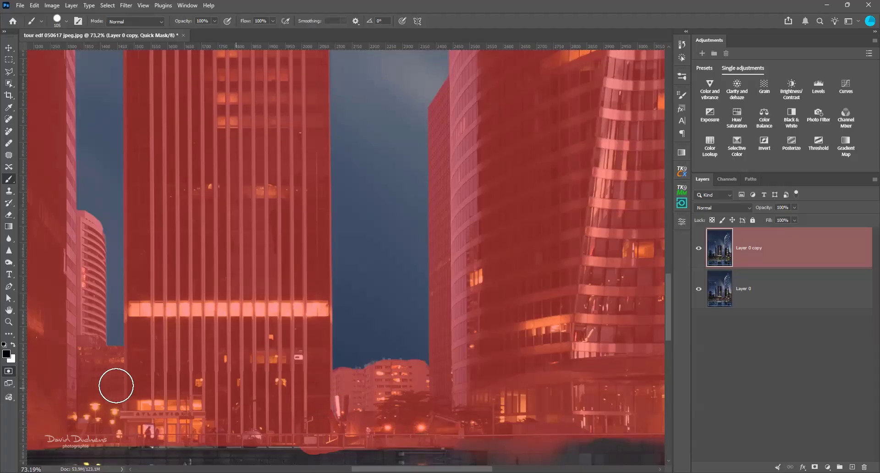
pyautogui.press('x')
pyautogui.click(8, 372)
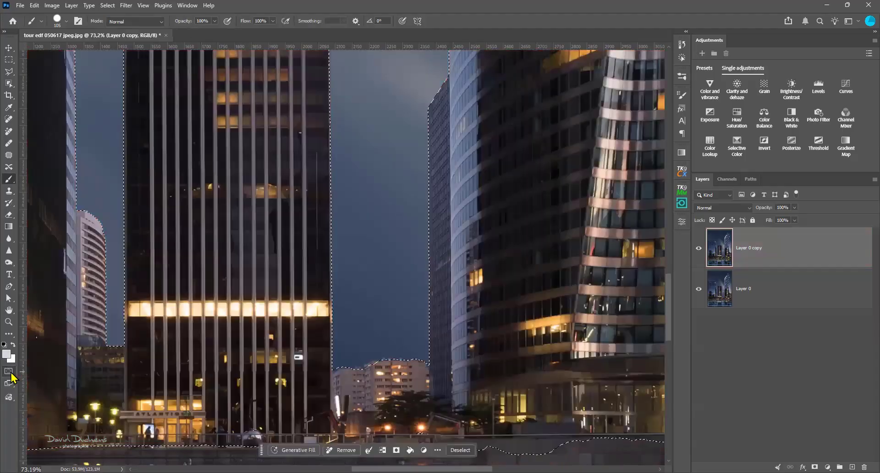
# Compare the selection outline with its Quick Mask overlay across all the towers
pyautogui.click(11, 374)
pyautogui.click(11, 373)
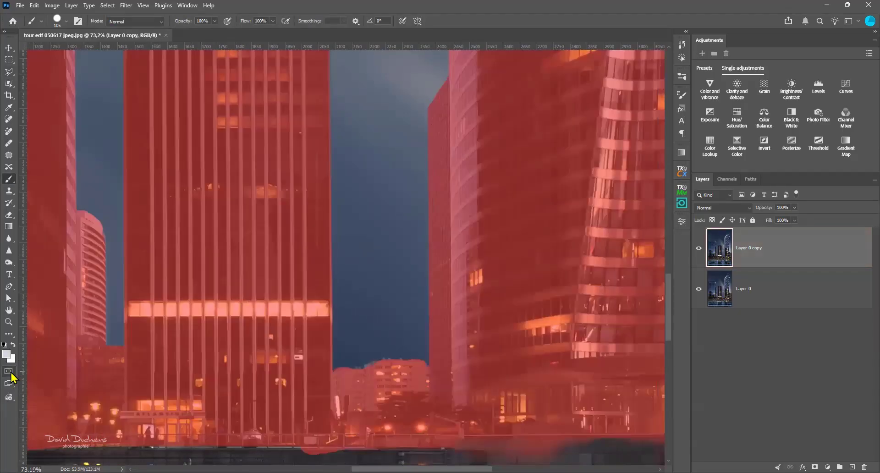
pyautogui.click(11, 373)
pyautogui.scroll(-3, 140, 320)
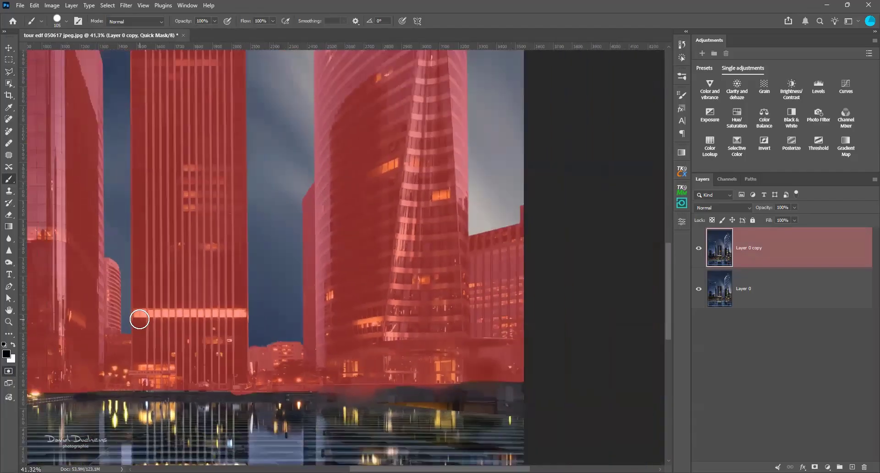
pyautogui.scroll(-1, 140, 320)
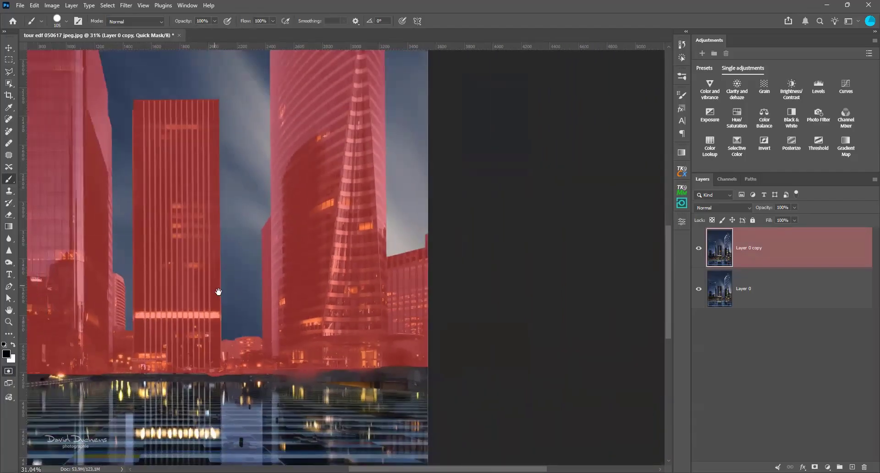
pyautogui.moveTo(218, 290); pyautogui.dragTo(370, 401)
pyautogui.scroll(-2, 320, 324)
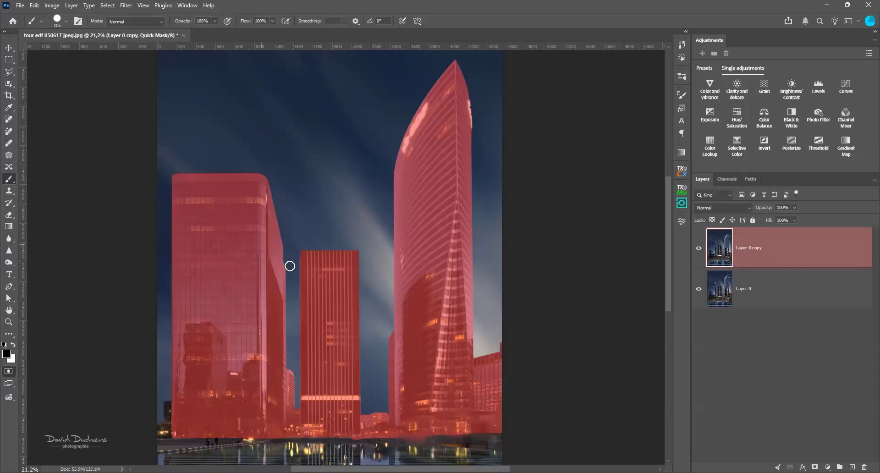
pyautogui.click(7, 371)
pyautogui.click(7, 373)
pyautogui.click(6, 372)
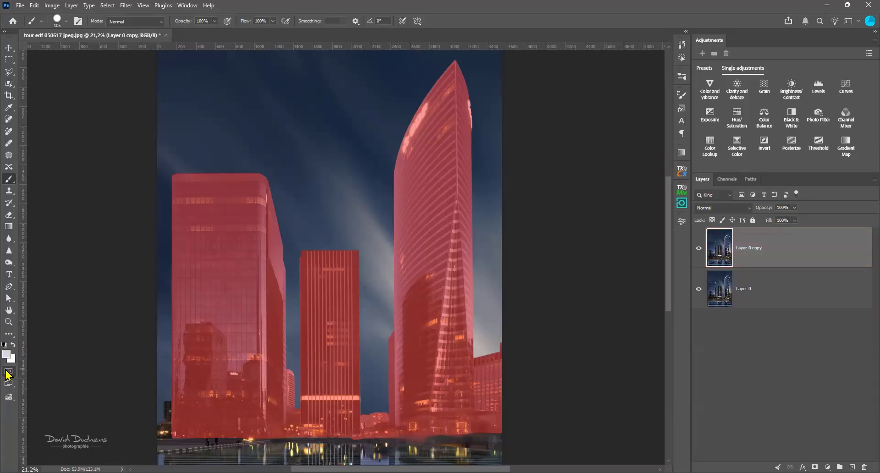
# Review the Quick Mask Options and the overlay colour picker, keeping Selected Areas and 50% opacity
pyautogui.doubleClick(6, 373)
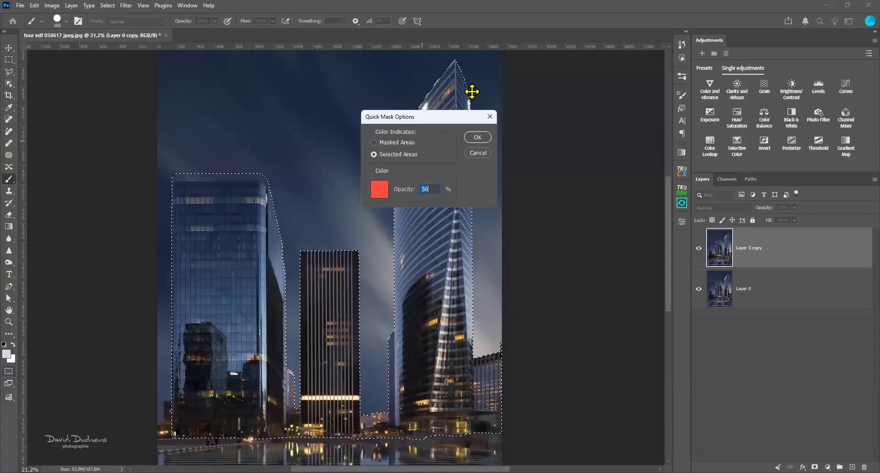
pyautogui.click(382, 191)
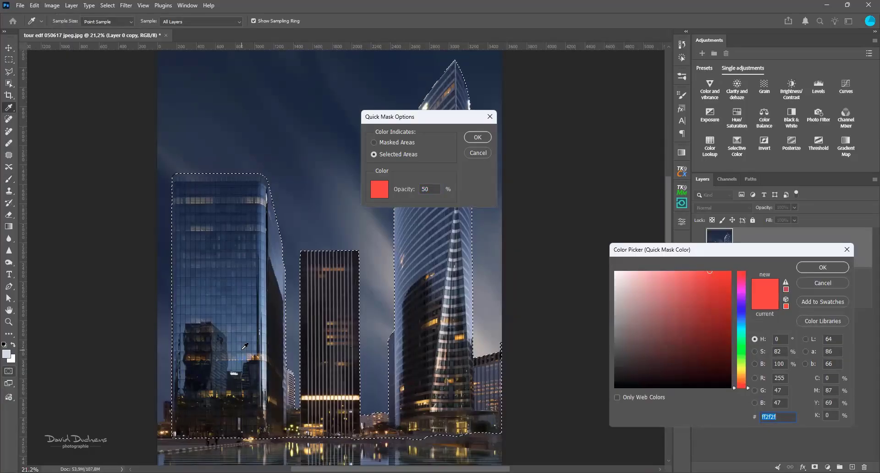
pyautogui.click(823, 282)
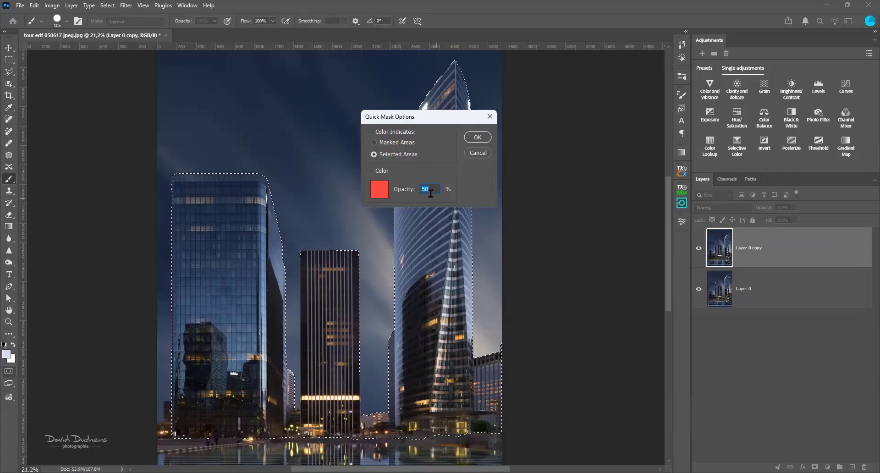
pyautogui.click(477, 140)
pyautogui.scroll(-1, 287, 229)
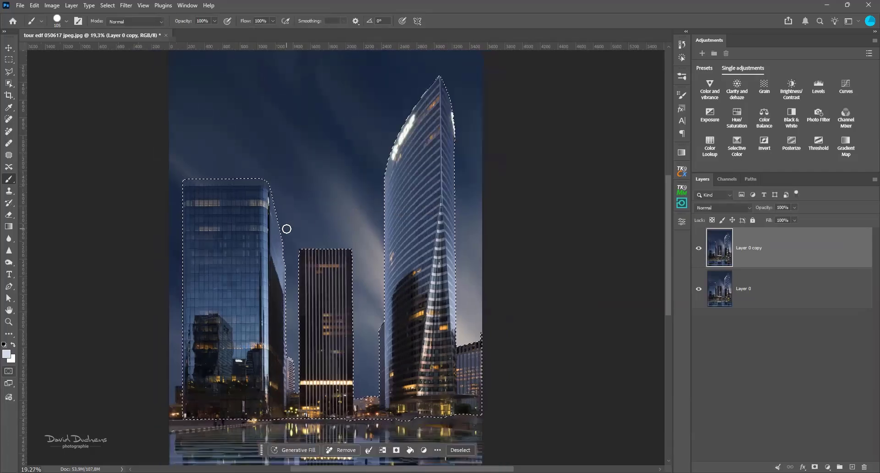
pyautogui.hotkey('ctrl', 'shift', 'a')
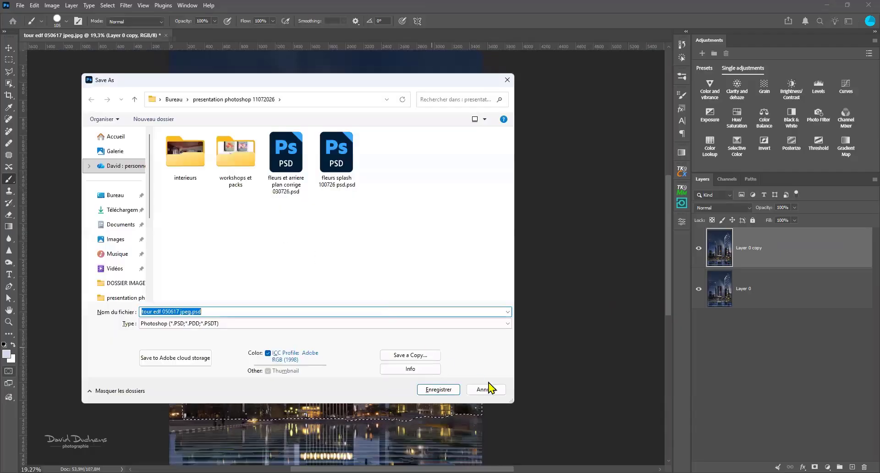
pyautogui.click(487, 389)
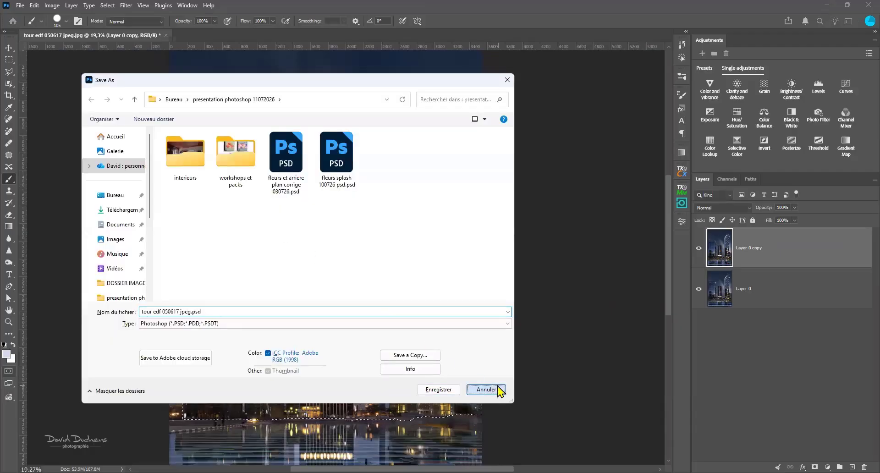
pyautogui.scroll(-3, 275, 291)
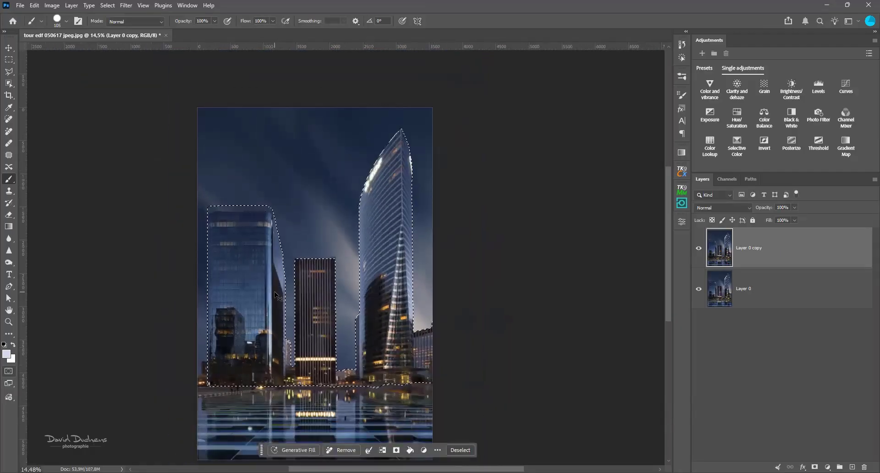
# Deselect the towers and hide Layer 0, leaving Layer 0 copy in Normal blend mode
pyautogui.hotkey('ctrl', 'd')
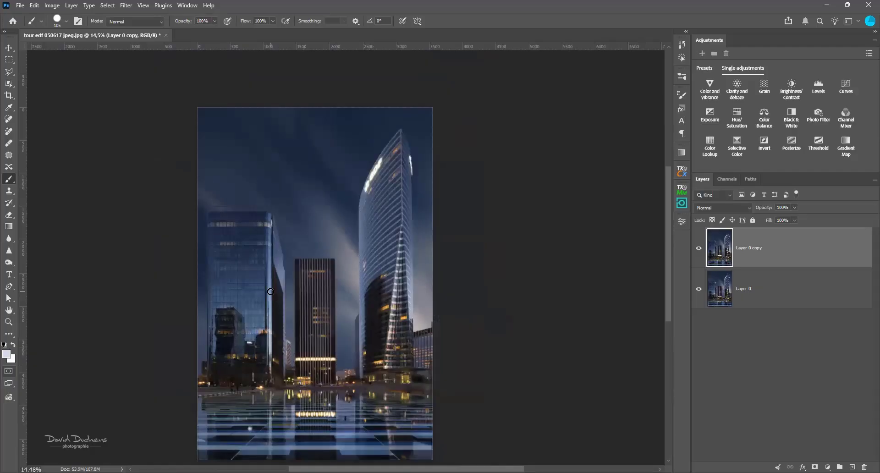
pyautogui.scroll(-1, 270, 292)
pyautogui.moveTo(327, 300); pyautogui.dragTo(370, 286)
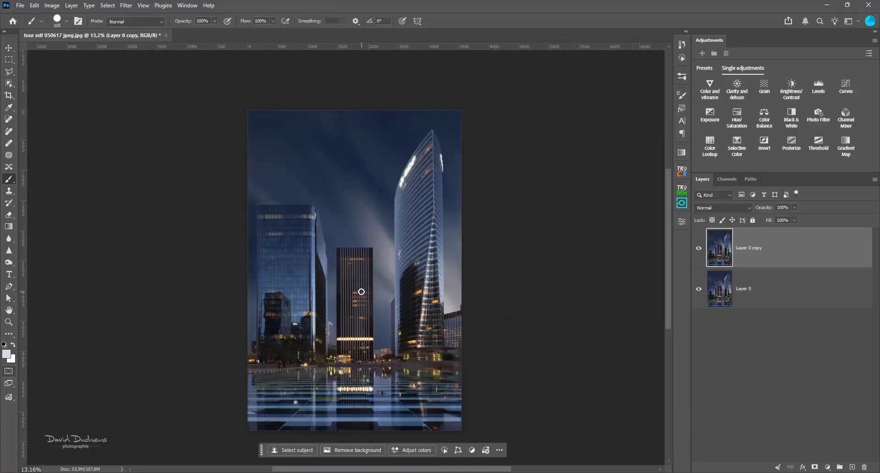
pyautogui.click(698, 290)
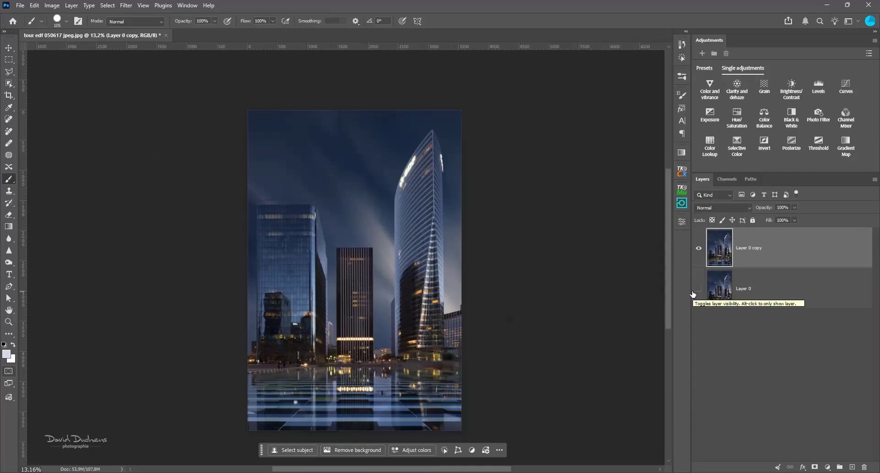
pyautogui.click(732, 210)
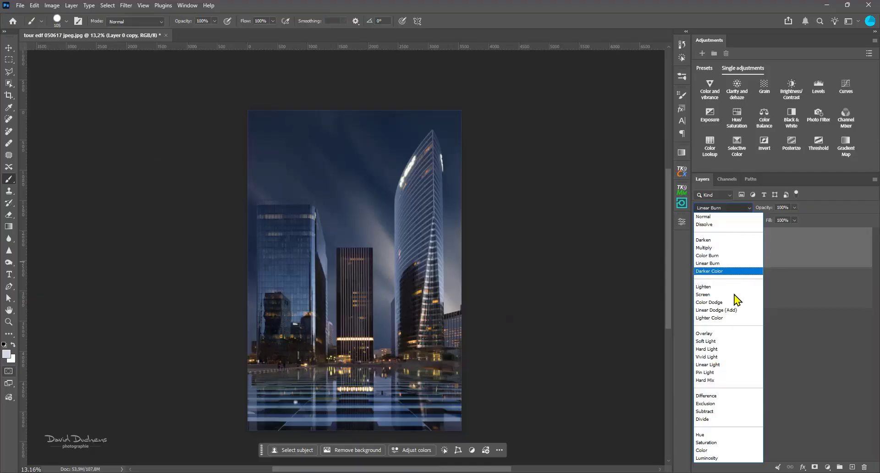
pyautogui.click(732, 206)
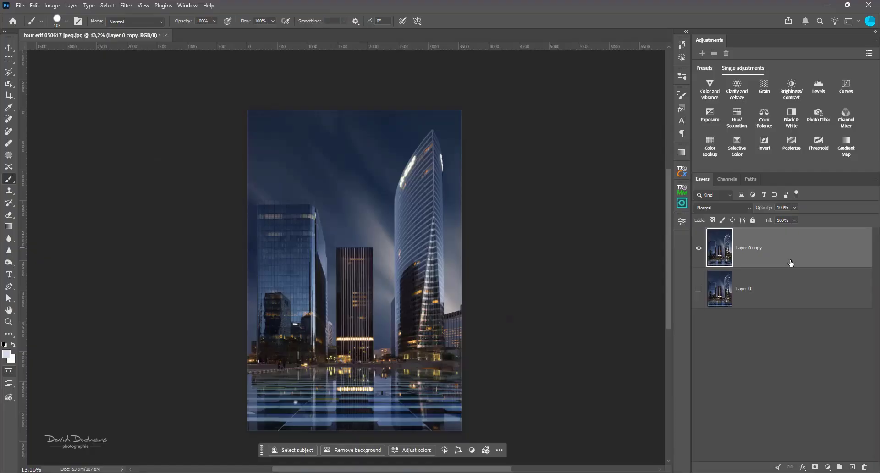
# Duplicate Layer 0 copy and shift the duplicate straight up by about 120 px with Free Transform
pyautogui.hotkey('ctrl', 'j')
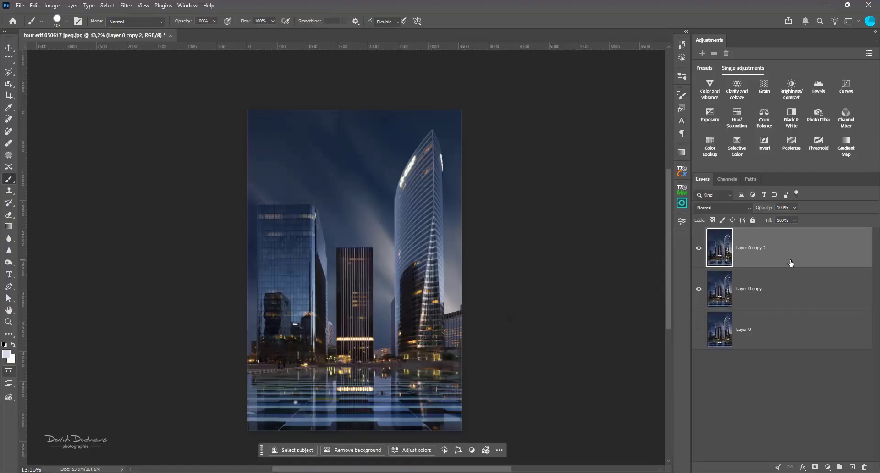
pyautogui.hotkey('ctrl', 't')
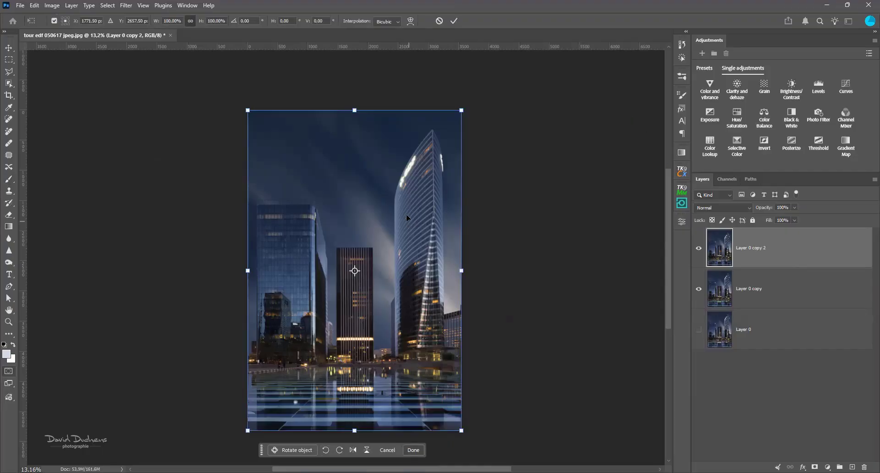
pyautogui.moveTo(406, 215); pyautogui.dragTo(407, 207)
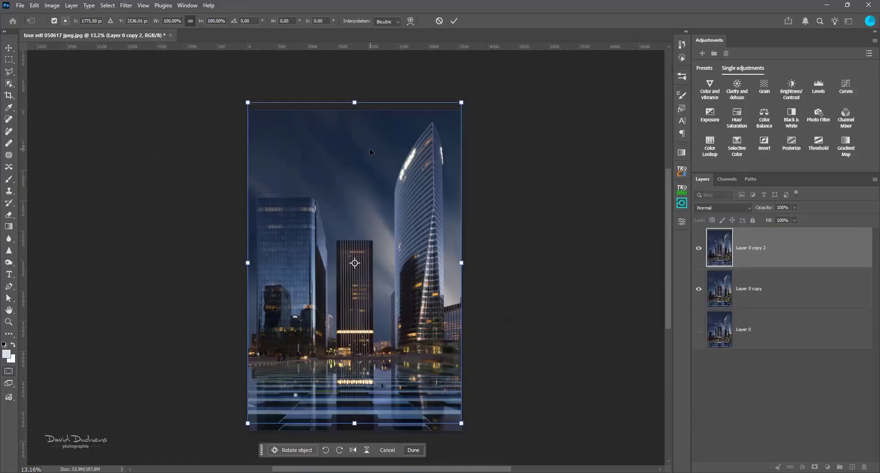
pyautogui.press('Return')
pyautogui.press('b')
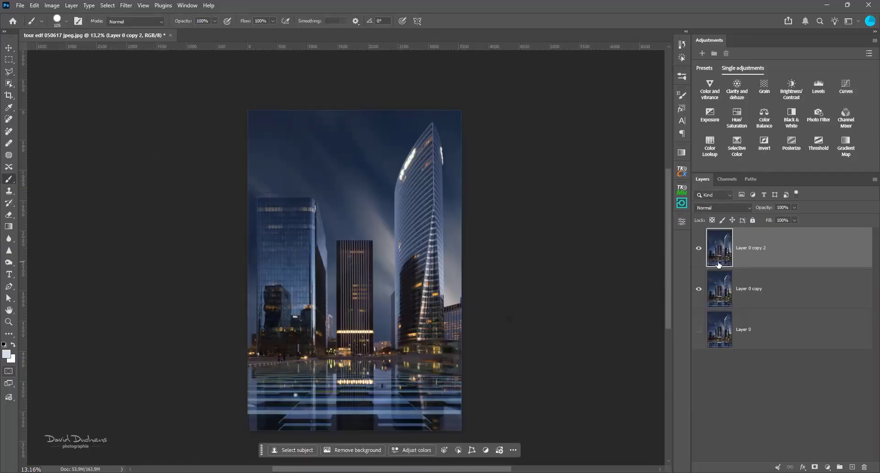
# Set the shifted duplicate to Lighten blend mode and compare the image with that layer hidden and shown
pyautogui.click(719, 209)
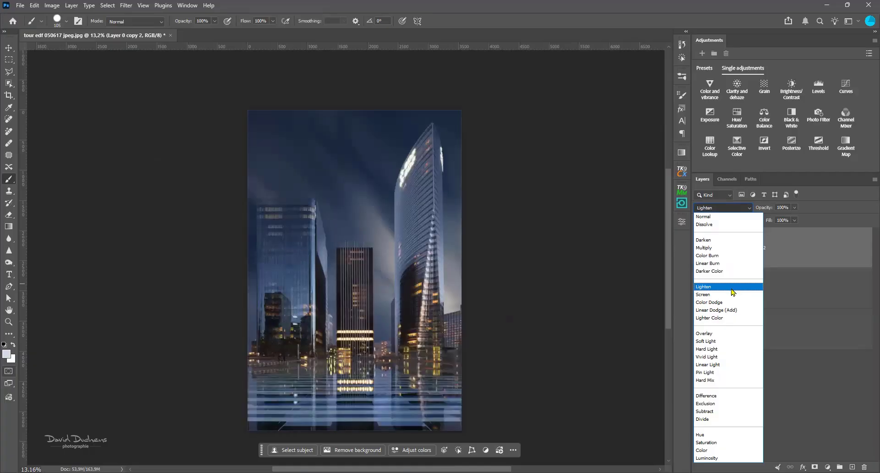
pyautogui.click(720, 290)
pyautogui.click(699, 249)
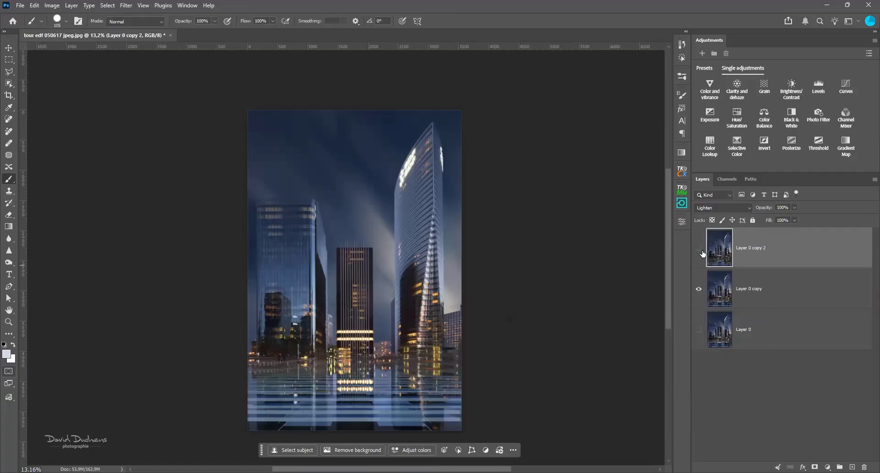
pyautogui.click(699, 249)
# Duplicate the Lighten layer and move the new copy slightly higher to extend the stacked light effect
pyautogui.hotkey('ctrl', 'j')
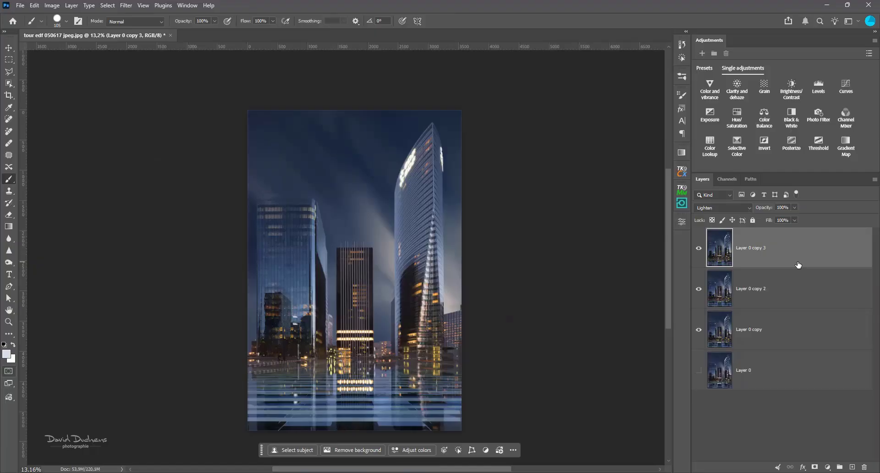
pyautogui.press('v')
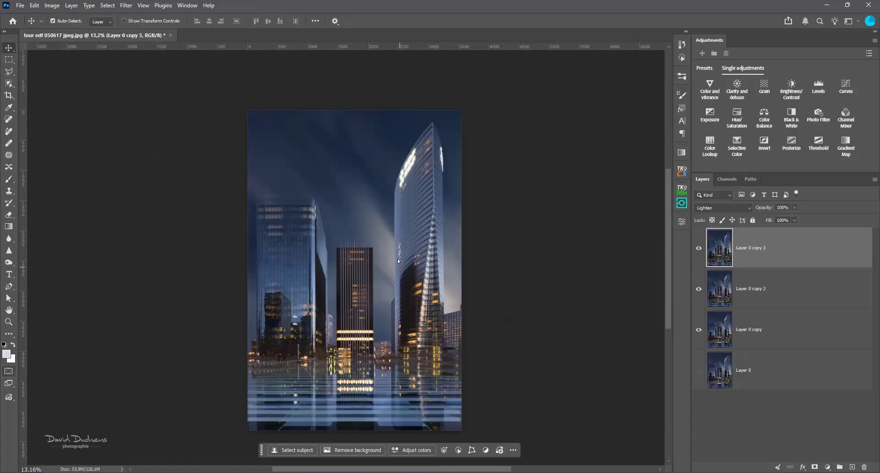
pyautogui.moveTo(400, 267); pyautogui.dragTo(398, 259)
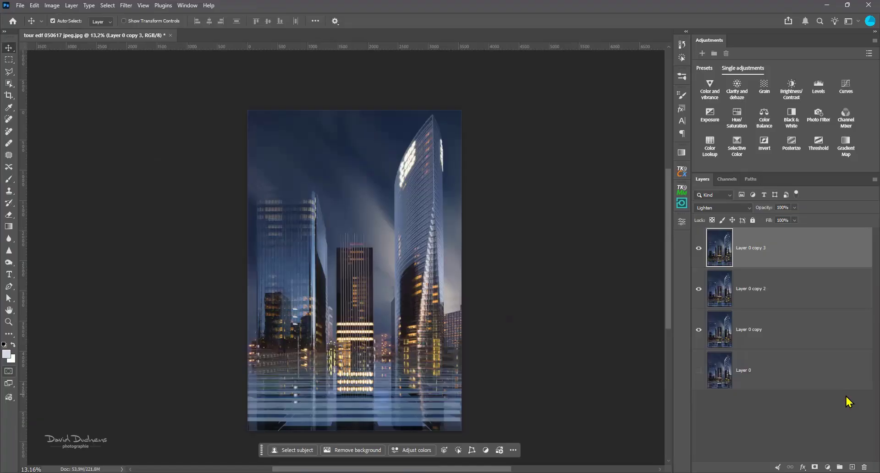
# Merge the three Layer 0 copies into one layer, show Layer 0, and compare the merged result with it
pyautogui.keyDown('shift'); pyautogui.click(816, 329); pyautogui.keyUp('shift')
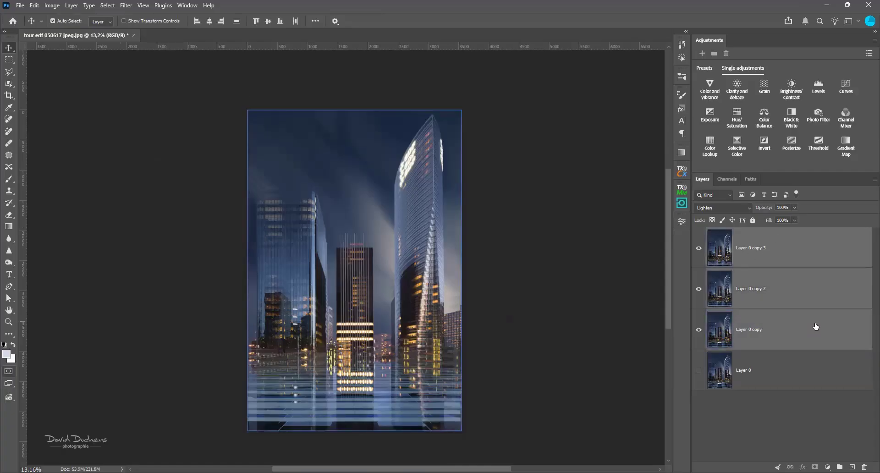
pyautogui.rightClick(816, 326)
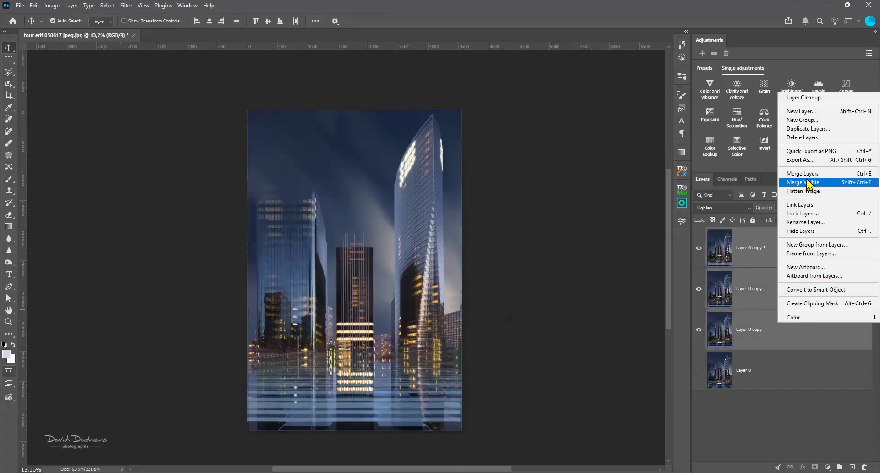
pyautogui.click(802, 173)
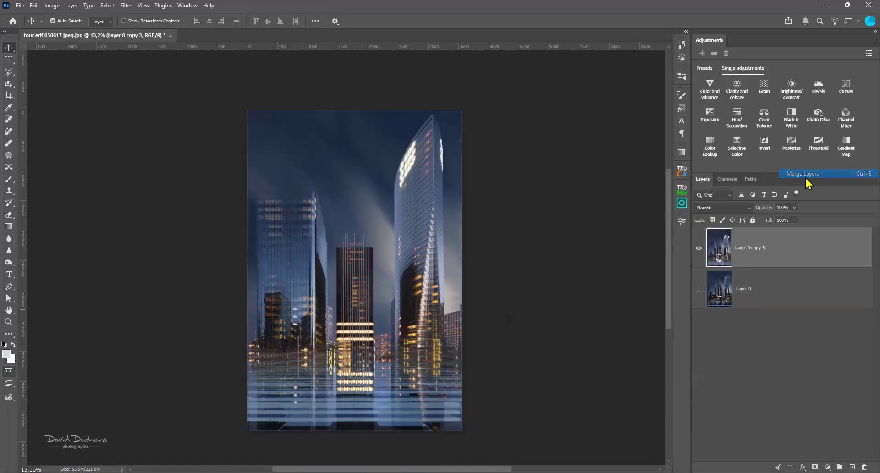
pyautogui.click(698, 289)
pyautogui.click(698, 248)
pyautogui.click(698, 248)
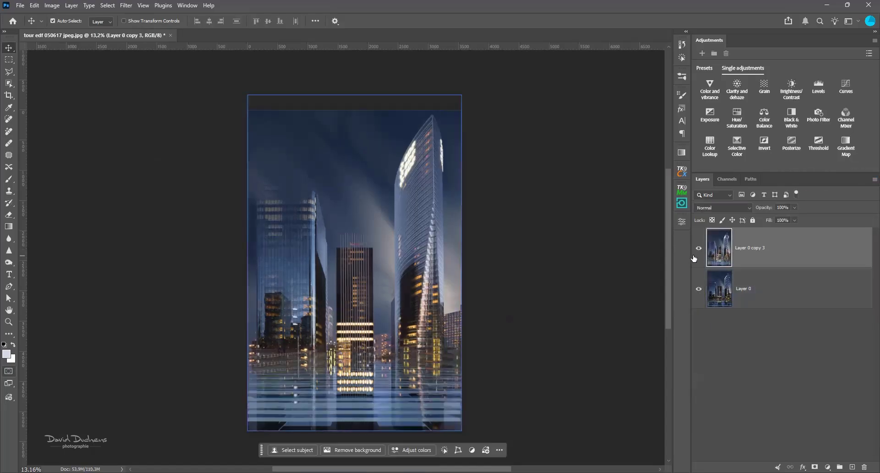
# Add a layer mask to the merged Layer 0 copy 3 and invert it to black
pyautogui.scroll(2, 327, 383)
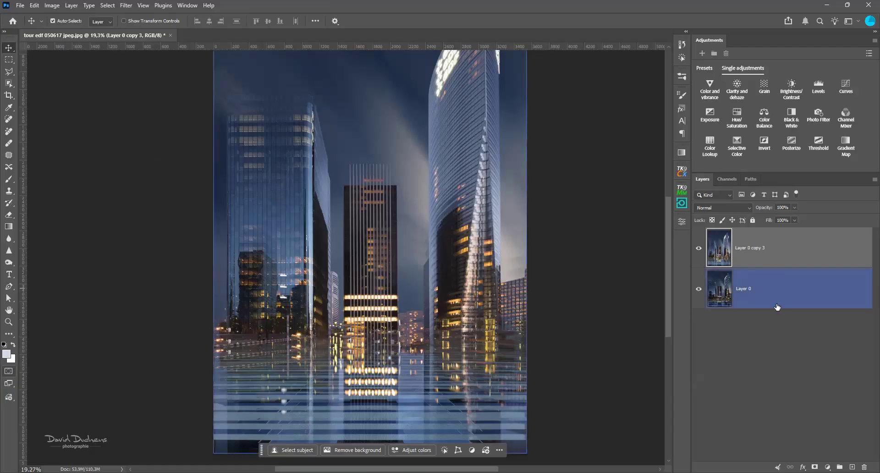
pyautogui.click(815, 468)
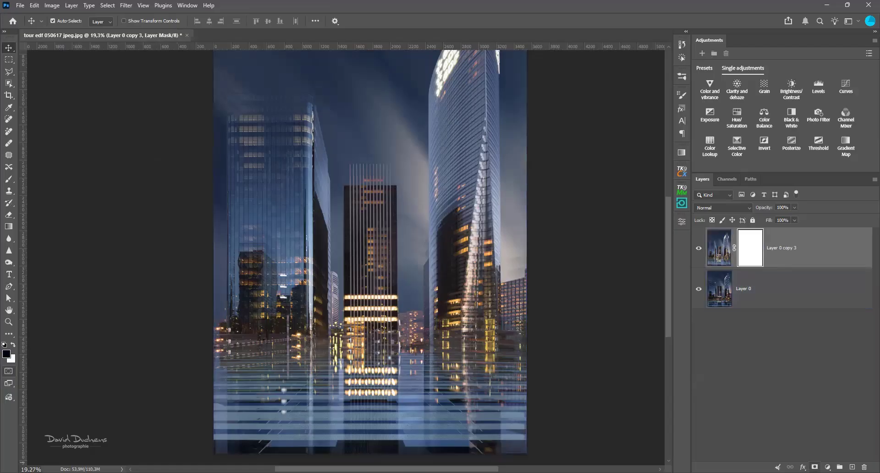
pyautogui.click(746, 254)
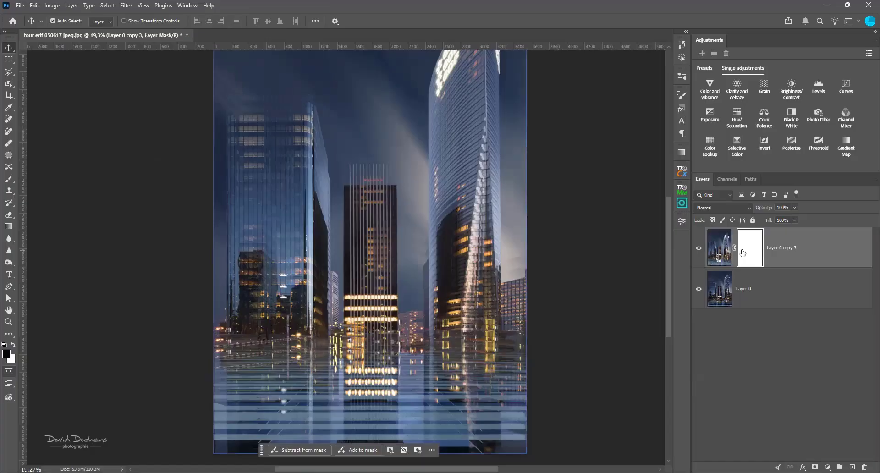
pyautogui.press('ctrl')
pyautogui.hotkey('ctrl', 'i')
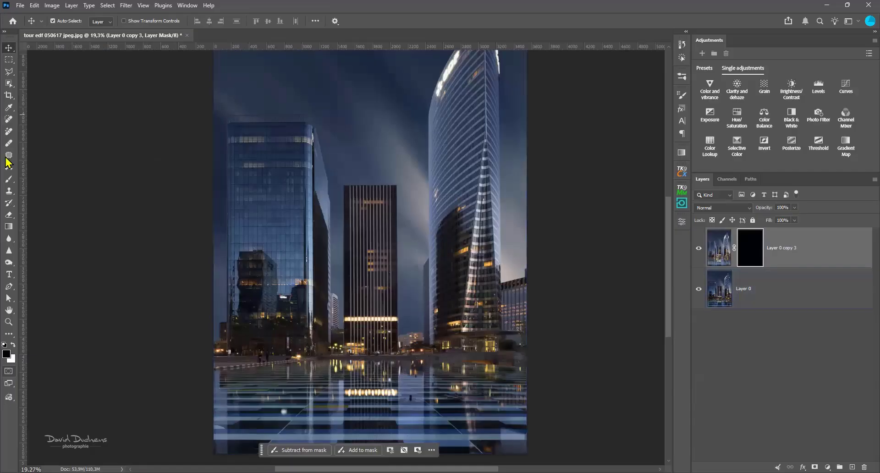
# Set up the Brush with white as foreground colour, a size of 686 px and 0% hardness
pyautogui.click(9, 180)
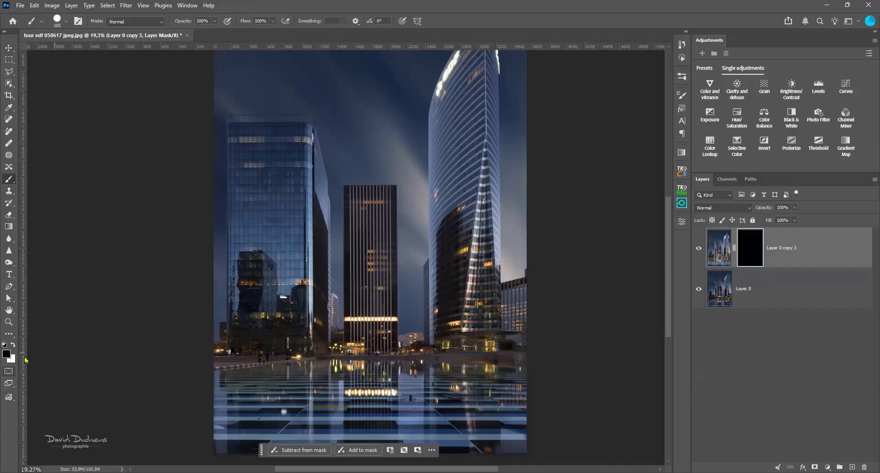
pyautogui.click(14, 343)
pyautogui.moveTo(347, 310); pyautogui.dragTo(372, 310)
pyautogui.rightClick(371, 309)
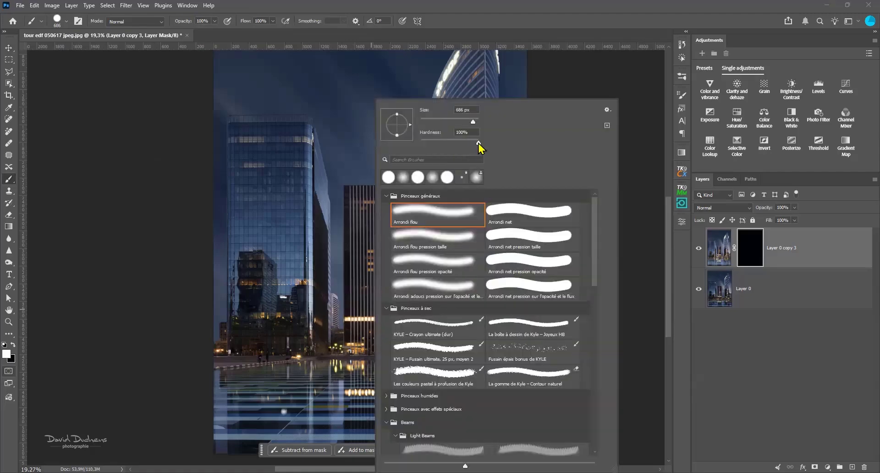
pyautogui.moveTo(477, 143); pyautogui.dragTo(397, 140)
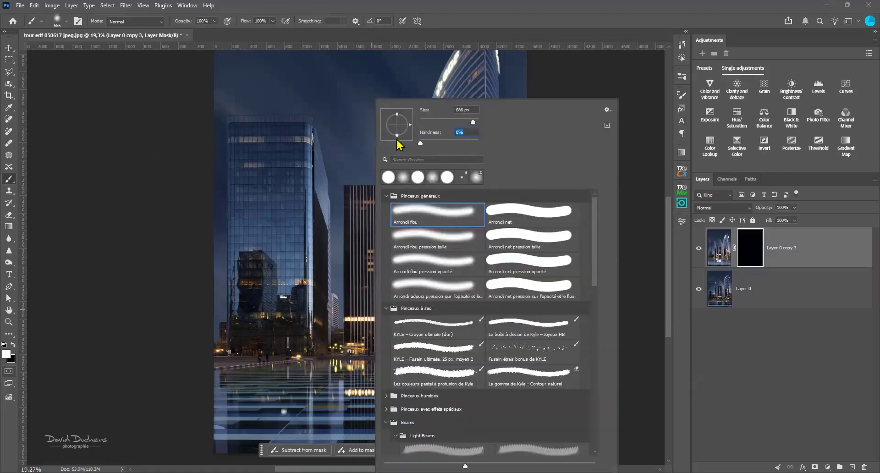
pyautogui.press('Return')
# Paint the effect into the mask over the lower parts and reflections of all three towers, and compare before and after
pyautogui.moveTo(373, 314)
pyautogui.mouseDown()
pyautogui.moveTo(371, 400)
pyautogui.moveTo(370, 295)
pyautogui.moveTo(367, 395)
pyautogui.mouseUp()
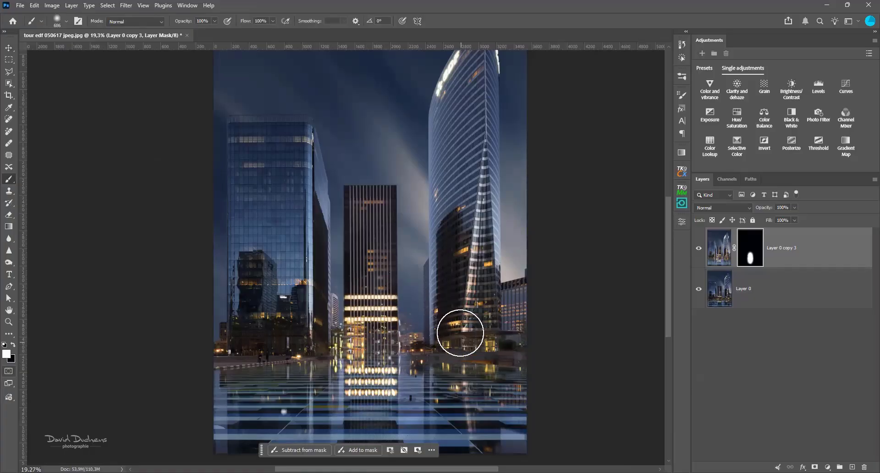
pyautogui.moveTo(460, 333)
pyautogui.mouseDown()
pyautogui.moveTo(479, 345)
pyautogui.moveTo(467, 214)
pyautogui.moveTo(471, 352)
pyautogui.moveTo(475, 232)
pyautogui.moveTo(471, 347)
pyautogui.moveTo(457, 308)
pyautogui.moveTo(457, 349)
pyautogui.moveTo(482, 350)
pyautogui.mouseUp()
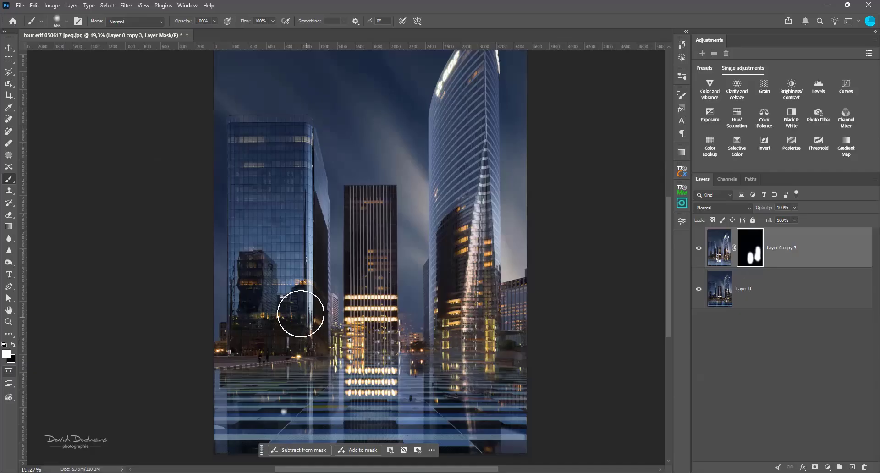
pyautogui.moveTo(300, 314)
pyautogui.mouseDown()
pyautogui.moveTo(285, 290)
pyautogui.moveTo(284, 356)
pyautogui.moveTo(285, 287)
pyautogui.moveTo(277, 338)
pyautogui.moveTo(251, 278)
pyautogui.moveTo(261, 336)
pyautogui.moveTo(250, 291)
pyautogui.moveTo(249, 337)
pyautogui.moveTo(253, 254)
pyautogui.moveTo(261, 330)
pyautogui.moveTo(256, 263)
pyautogui.moveTo(255, 331)
pyautogui.moveTo(247, 283)
pyautogui.moveTo(238, 357)
pyautogui.moveTo(237, 334)
pyautogui.moveTo(242, 345)
pyautogui.moveTo(202, 343)
pyautogui.moveTo(309, 346)
pyautogui.moveTo(305, 328)
pyautogui.moveTo(309, 349)
pyautogui.moveTo(272, 285)
pyautogui.moveTo(275, 317)
pyautogui.moveTo(258, 284)
pyautogui.moveTo(276, 348)
pyautogui.moveTo(265, 384)
pyautogui.mouseUp()
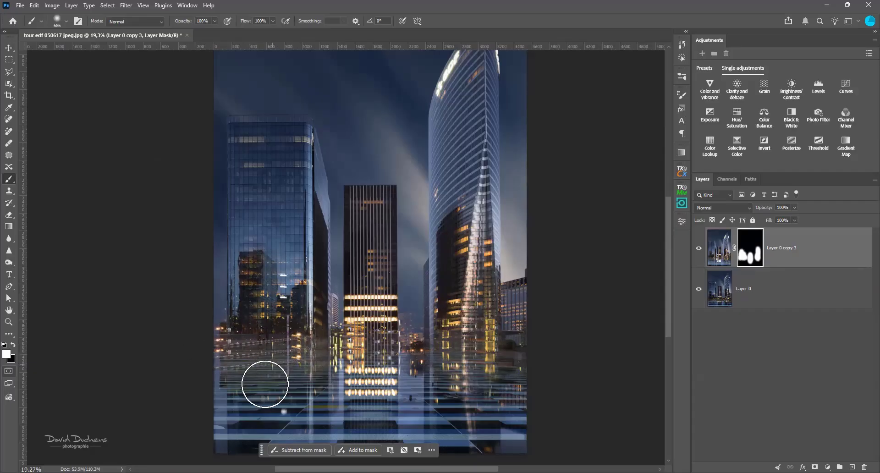
pyautogui.click(697, 249)
pyautogui.click(698, 249)
# Delete the masked Layer 0 copy 3 and reset the foreground and background colours to black and white
pyautogui.moveTo(795, 249); pyautogui.dragTo(865, 468)
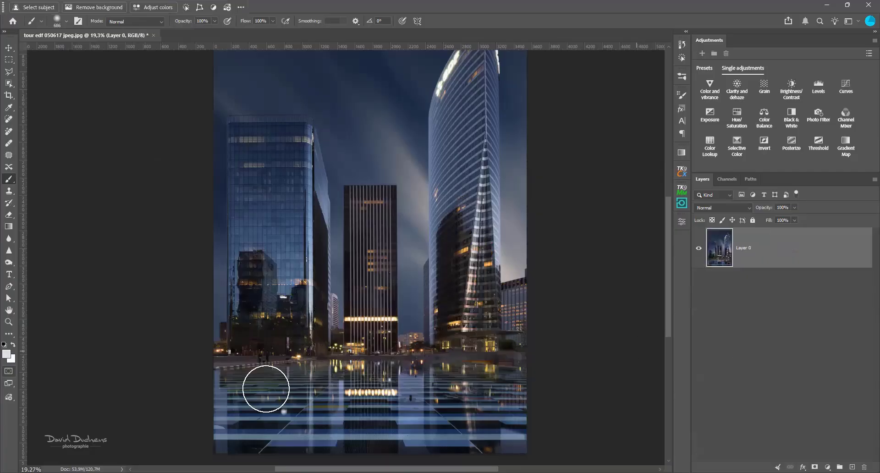
pyautogui.scroll(-2, 202, 400)
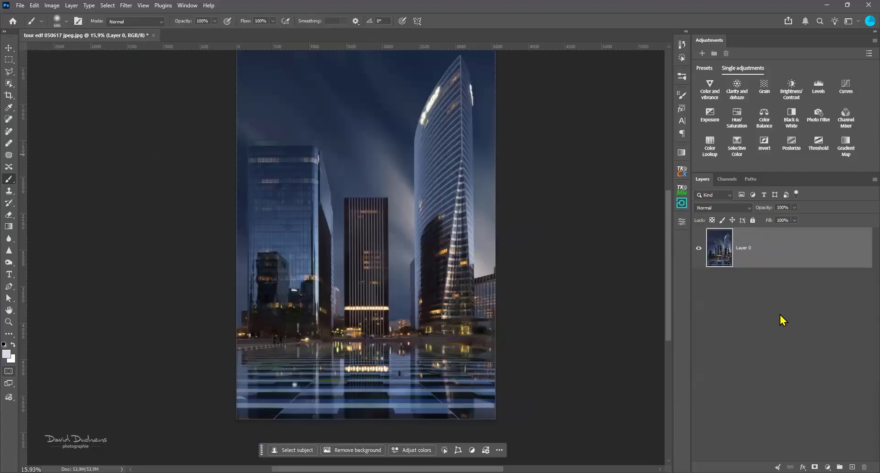
pyautogui.press('d')
pyautogui.scroll(-1, 430, 344)
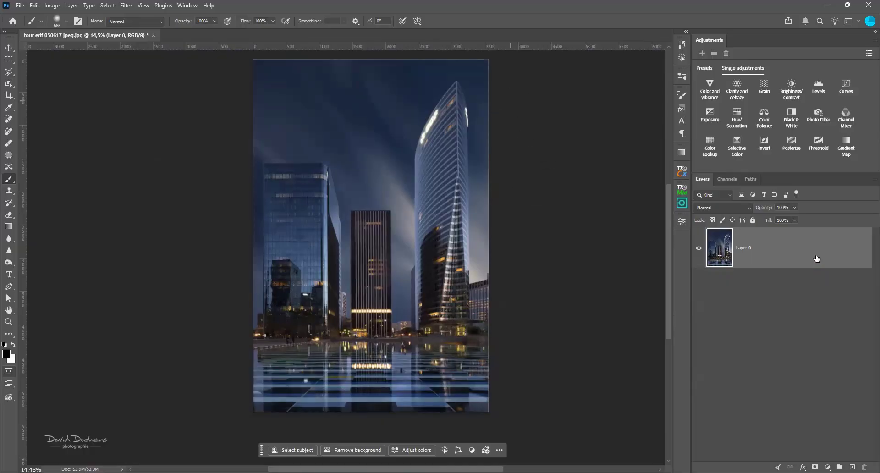
# Duplicate Layer 0, shift the copy slightly to the left with Free Transform, and hide it
pyautogui.hotkey('ctrl', 'j')
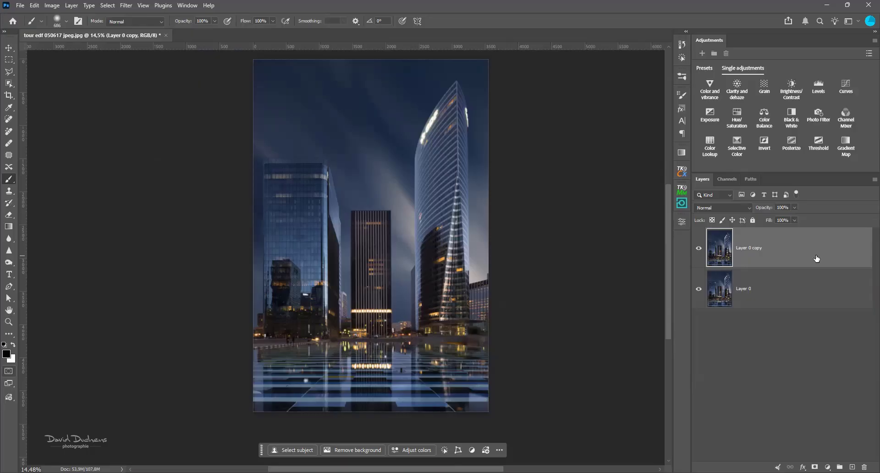
pyautogui.hotkey('ctrl', 't')
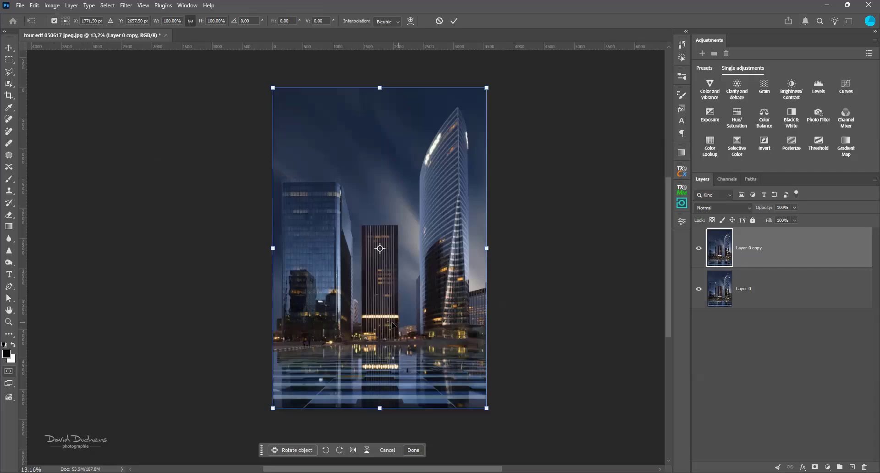
pyautogui.moveTo(369, 336); pyautogui.dragTo(362, 336)
pyautogui.press('Return')
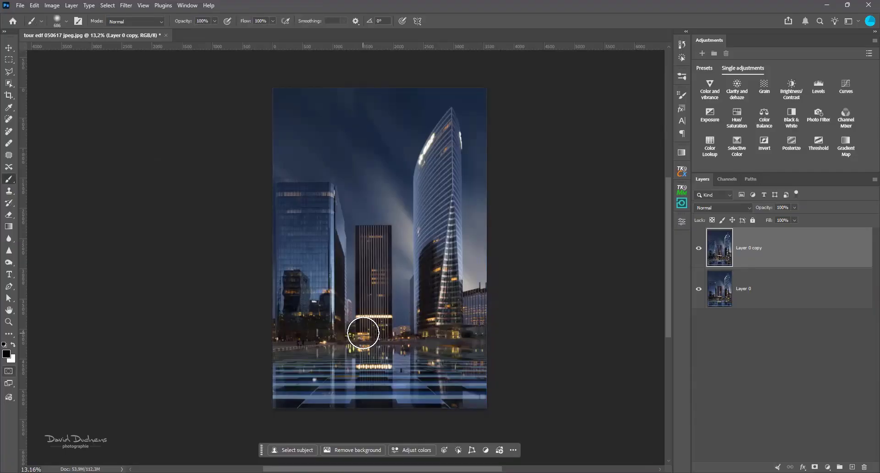
pyautogui.click(699, 249)
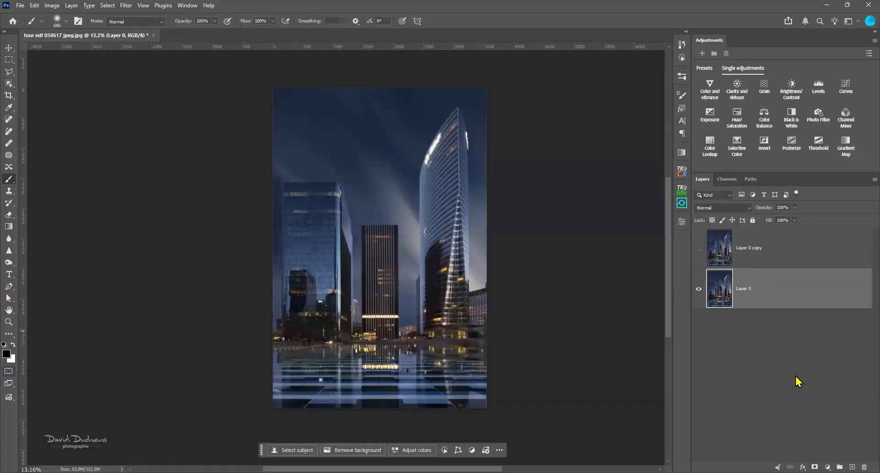
# Duplicate Layer 0 four times and delete the hidden shifted Layer 0 copy, leaving Layer 0 copy 2 selected
pyautogui.hotkey('ctrl', 'j')
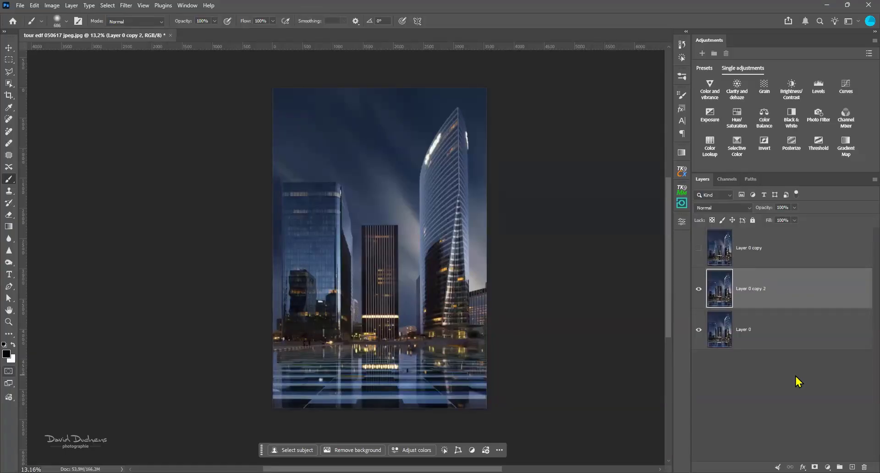
pyautogui.hotkey('ctrl', 'j')
pyautogui.hotkey('ctrl', 'j')
pyautogui.hotkey('ctrl', 'j')
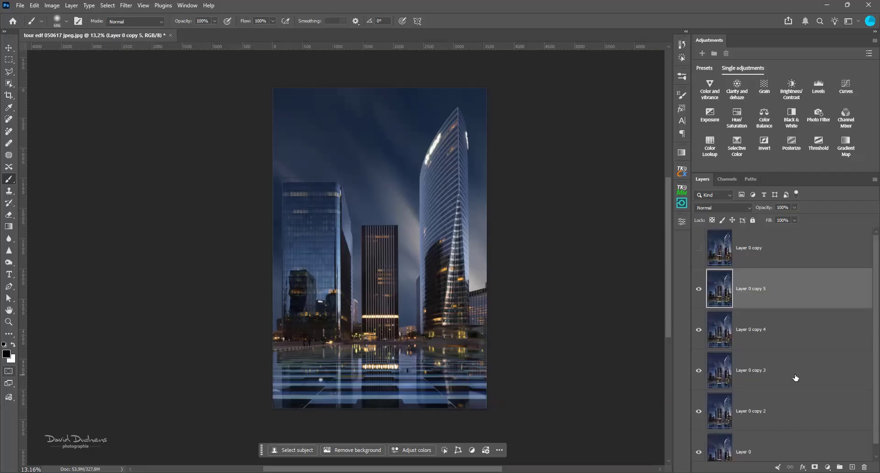
pyautogui.click(779, 255)
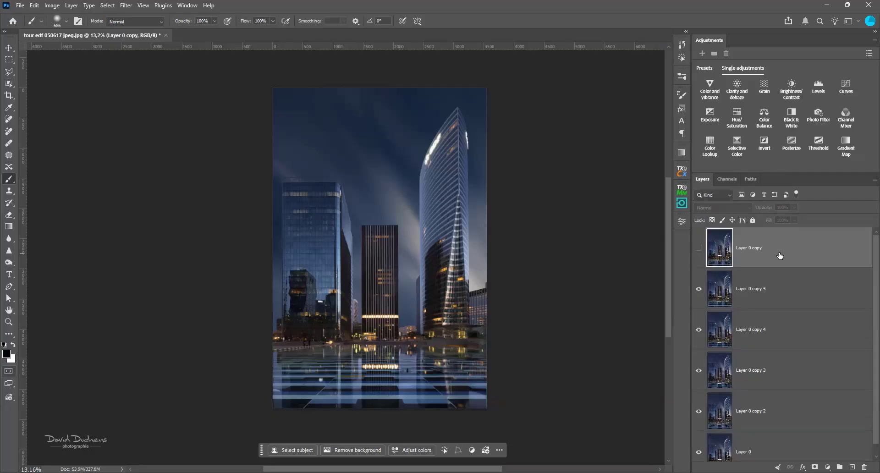
pyautogui.press('Delete')
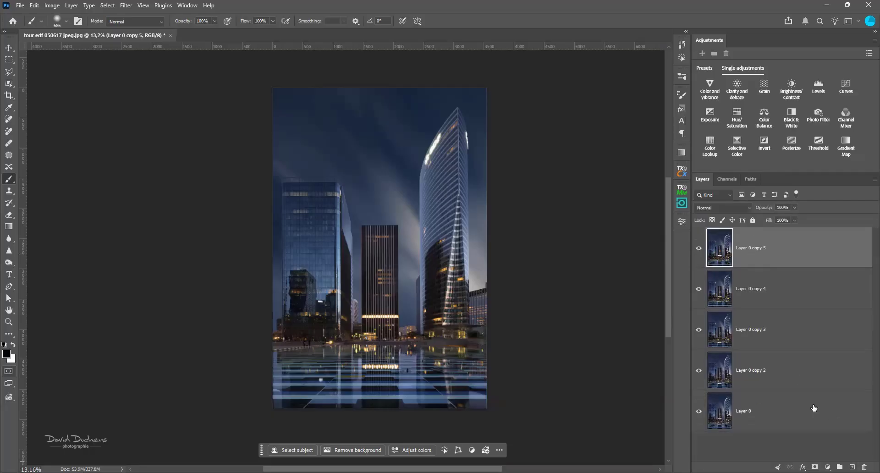
pyautogui.click(785, 380)
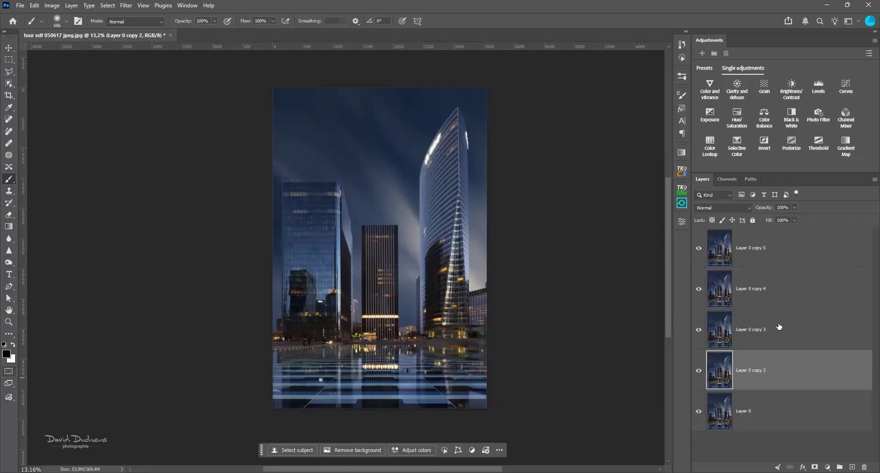
# Shift Layer 0 copy 2 slightly to the left and Layer 0 copy 3 slightly up and to the right with Free Transform
pyautogui.hotkey('ctrl', 't')
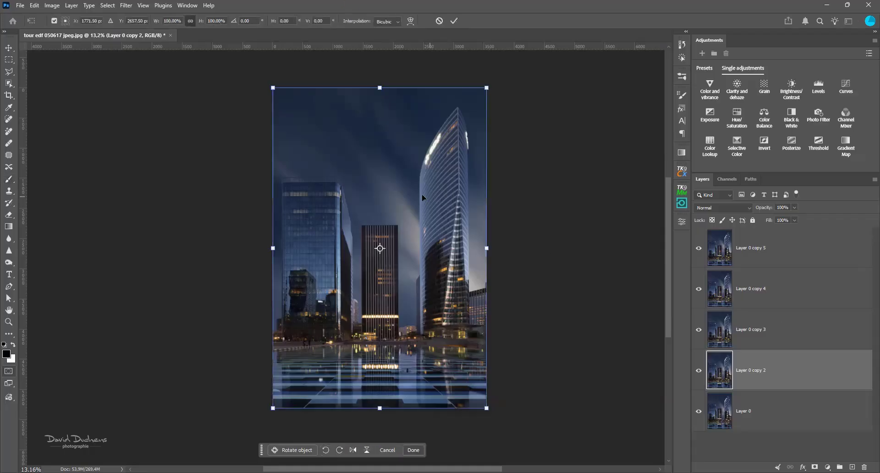
pyautogui.hotkey('shift', 'Left')
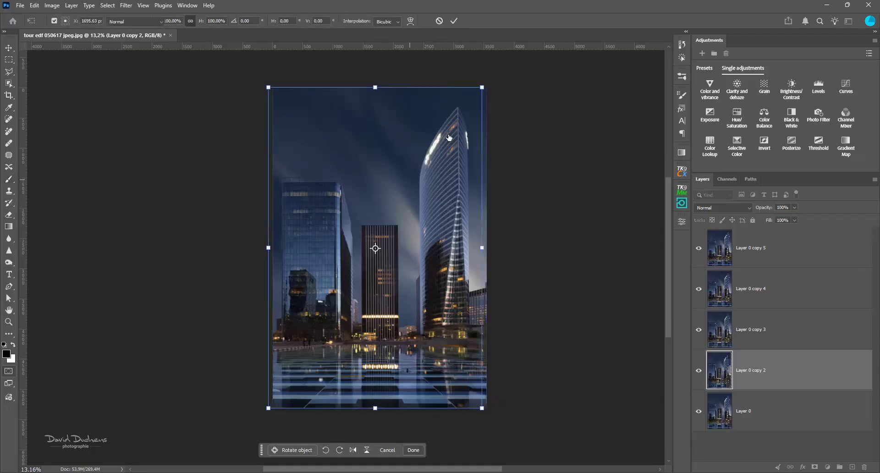
pyautogui.press('Return')
pyautogui.click(801, 349)
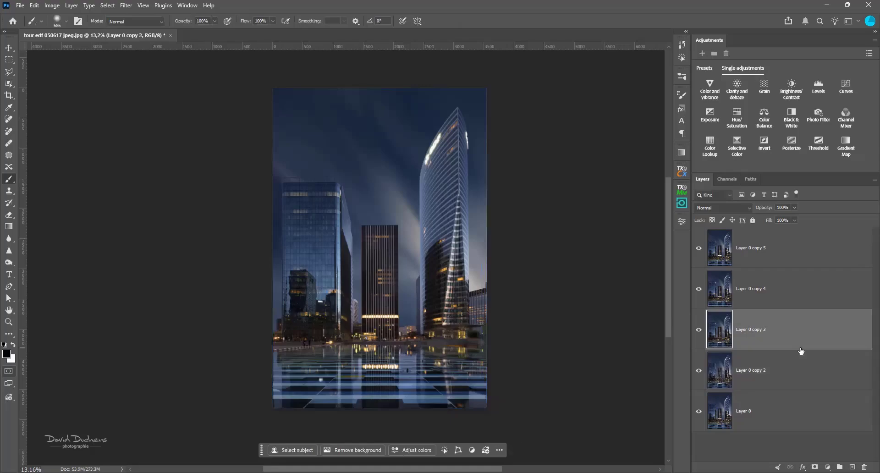
pyautogui.hotkey('ctrl', 't')
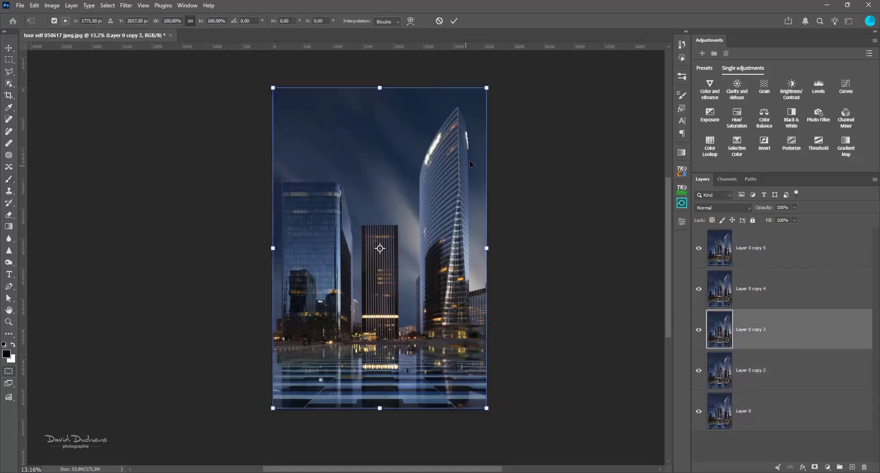
pyautogui.press('b')
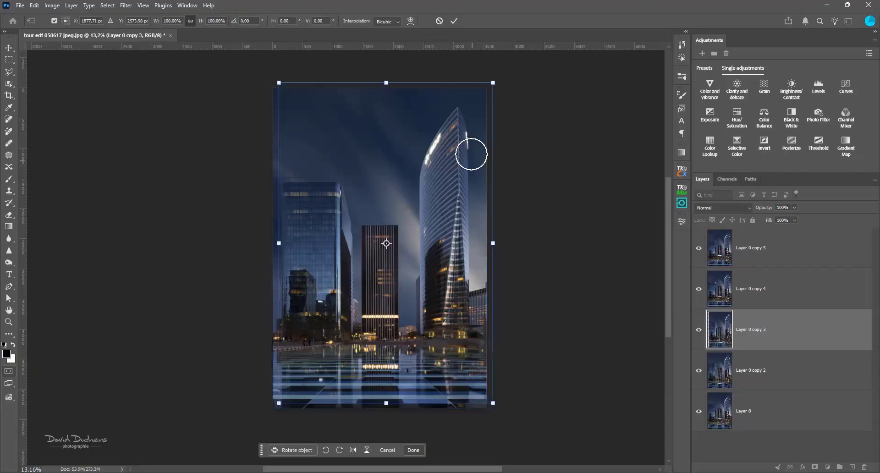
# Shift Layer 0 copy 4 slightly out of alignment with the other copies using Free Transform
pyautogui.click(789, 292)
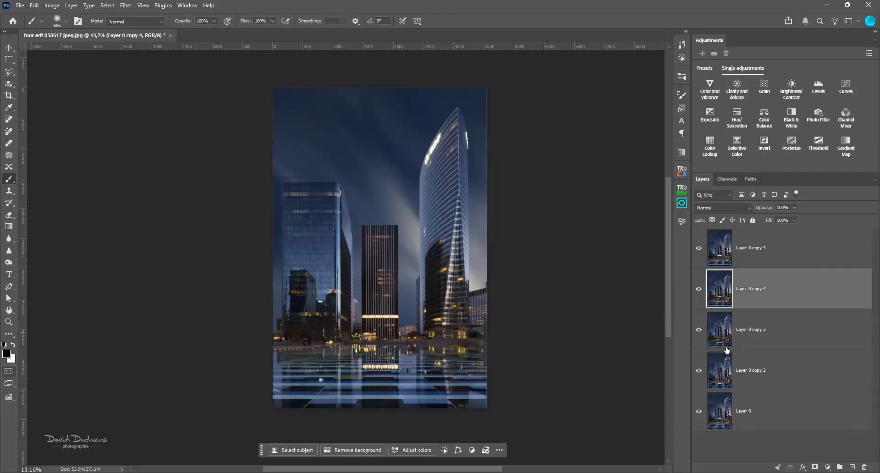
pyautogui.moveTo(727, 349); pyautogui.dragTo(727, 350)
pyautogui.hotkey('ctrl', 't')
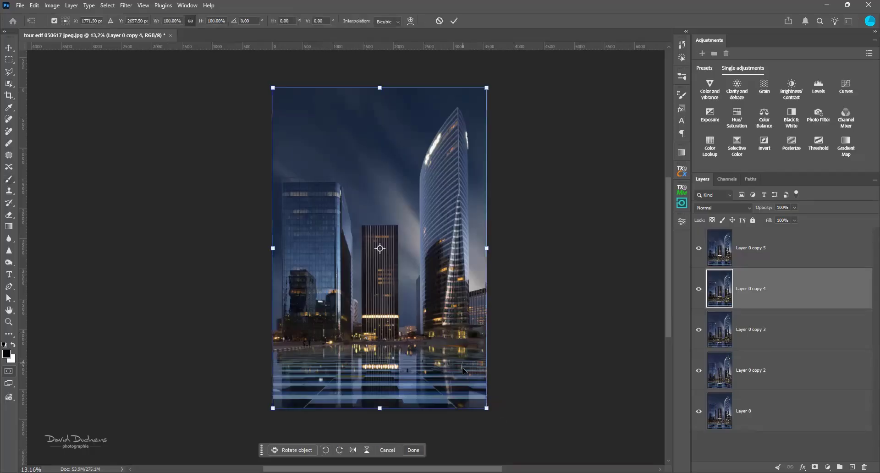
pyautogui.moveTo(462, 369); pyautogui.dragTo(461, 371)
pyautogui.press('b')
# Shift Layer 0 copy 5 slightly to the right with Free Transform
pyautogui.click(810, 266)
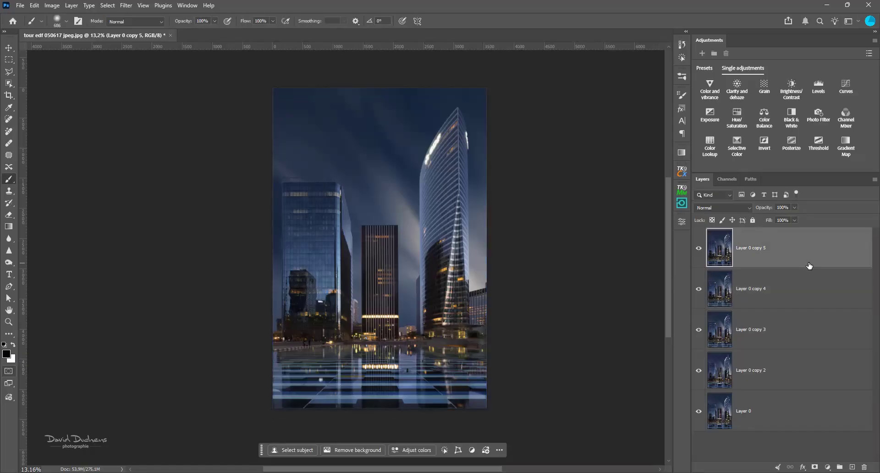
pyautogui.hotkey('ctrl', 't')
pyautogui.moveTo(485, 212)
pyautogui.mouseDown()
pyautogui.moveTo(478, 211)
pyautogui.moveTo(493, 214)
pyautogui.mouseUp()
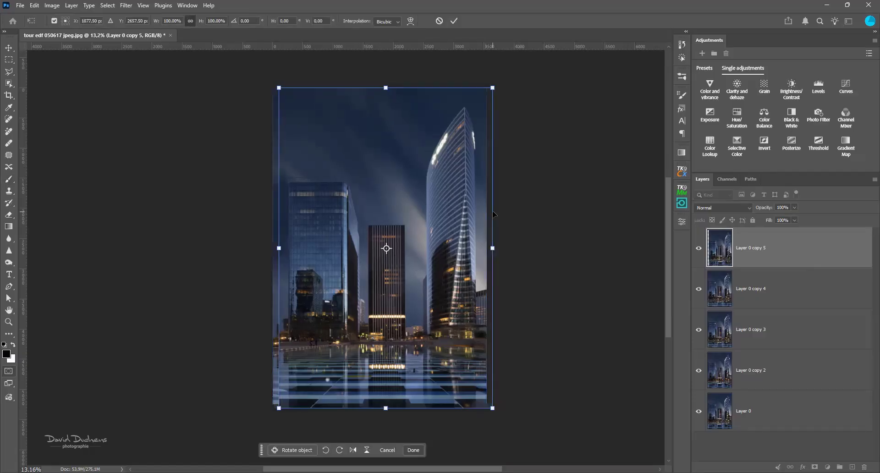
pyautogui.press('Return')
pyautogui.press('b')
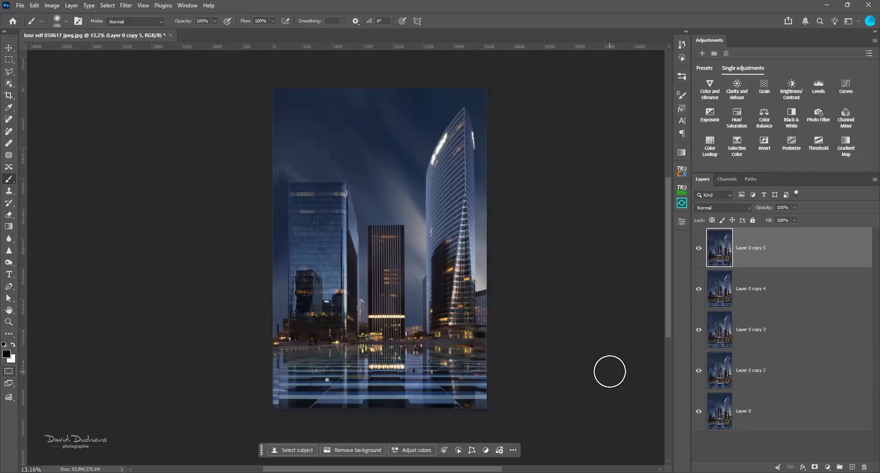
# Convert the four shifted copies into one smart object and set its stack mode to Mean
pyautogui.keyDown('shift'); pyautogui.click(784, 384); pyautogui.keyUp('shift')
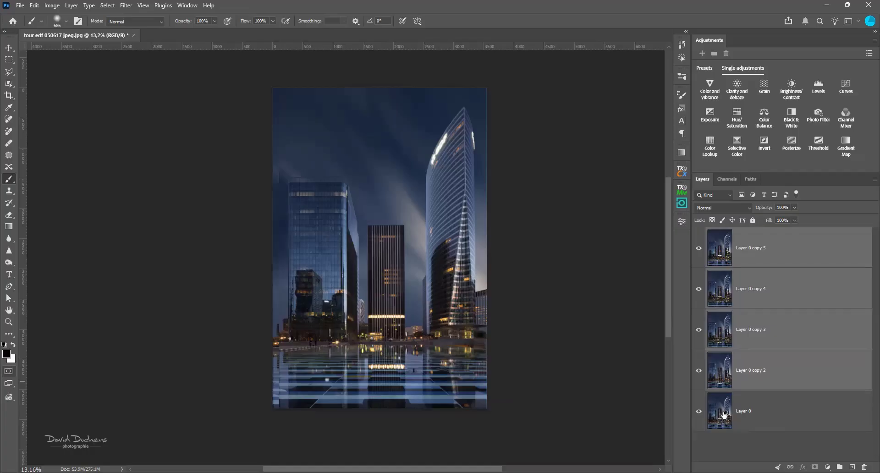
pyautogui.rightClick(842, 330)
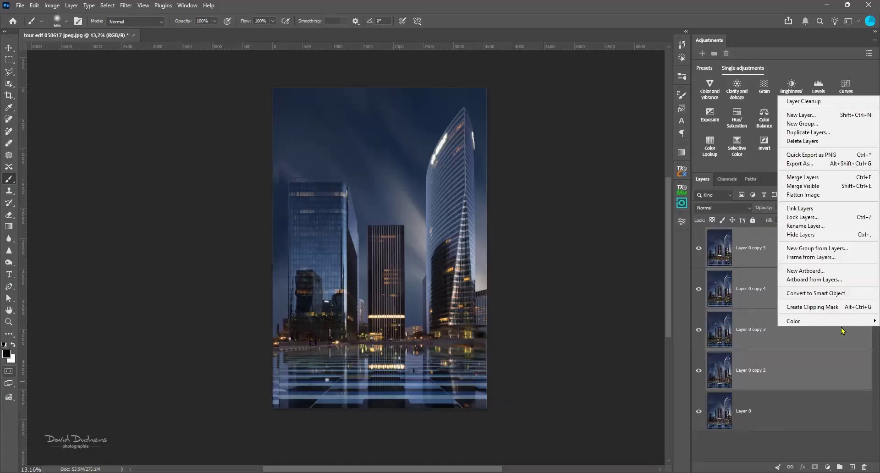
pyautogui.click(836, 293)
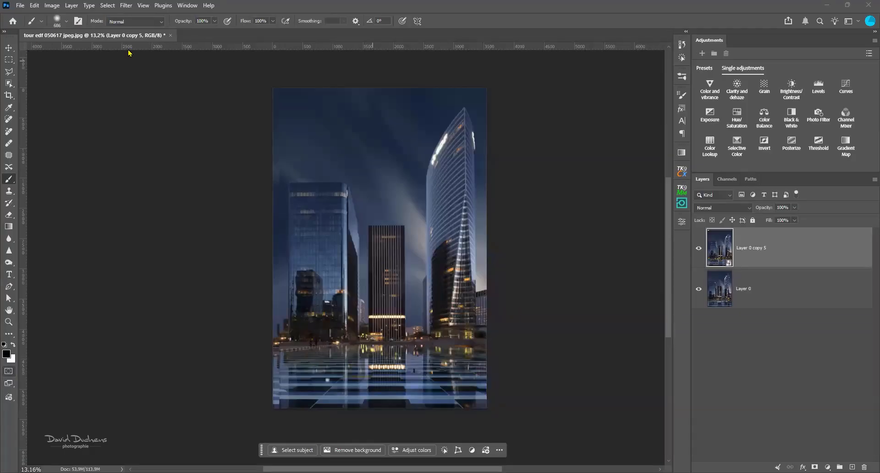
pyautogui.click(72, 5)
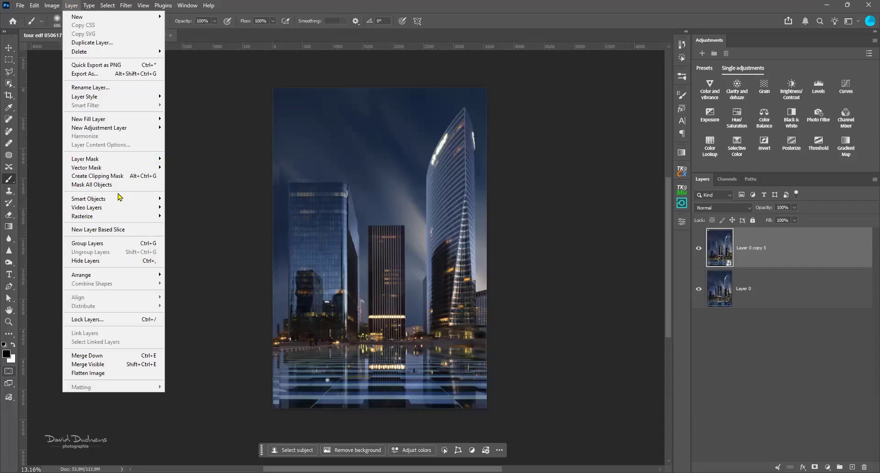
pyautogui.moveTo(121, 199)
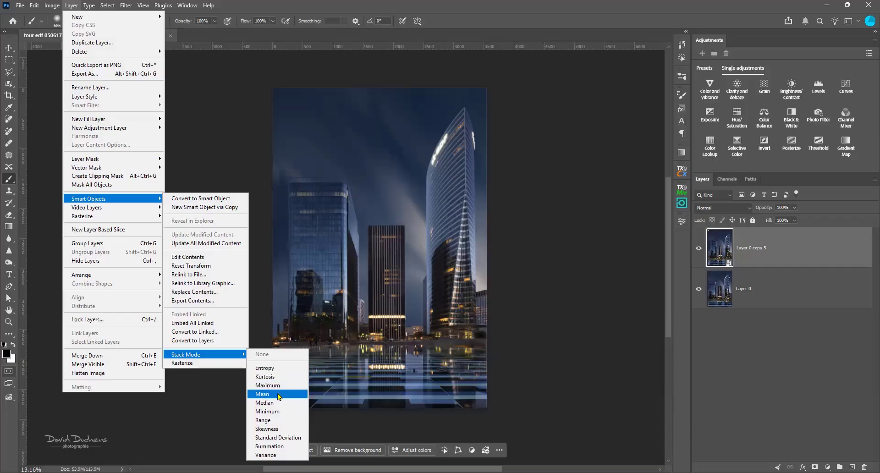
pyautogui.click(280, 395)
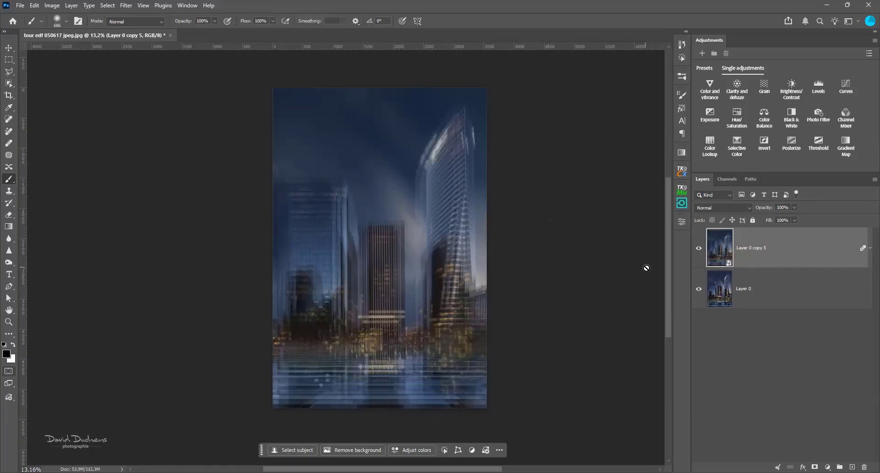
# Open the smart object's contents and rotate Layer 0 copy 3 by about -40 degrees
pyautogui.doubleClick(719, 253)
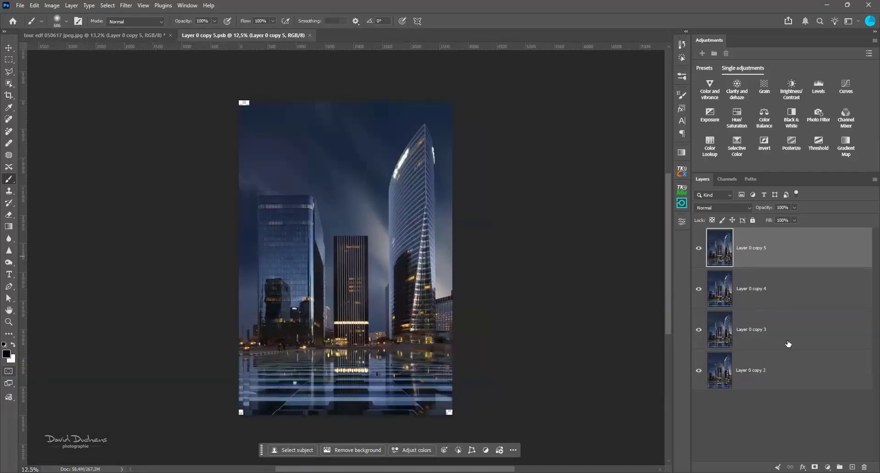
pyautogui.click(781, 339)
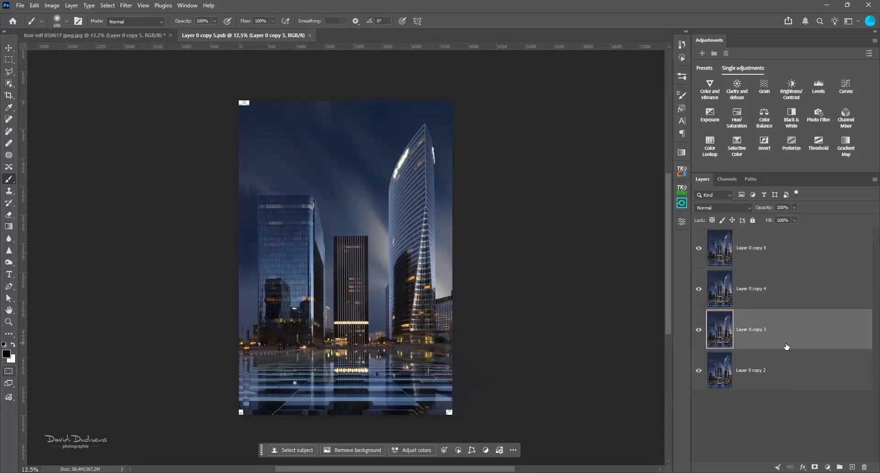
pyautogui.hotkey('ctrl', 't')
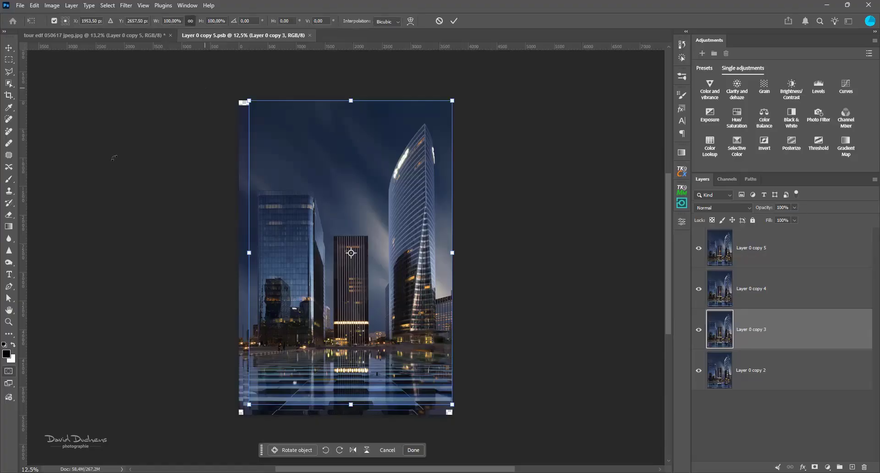
pyautogui.moveTo(90, 215); pyautogui.dragTo(87, 215)
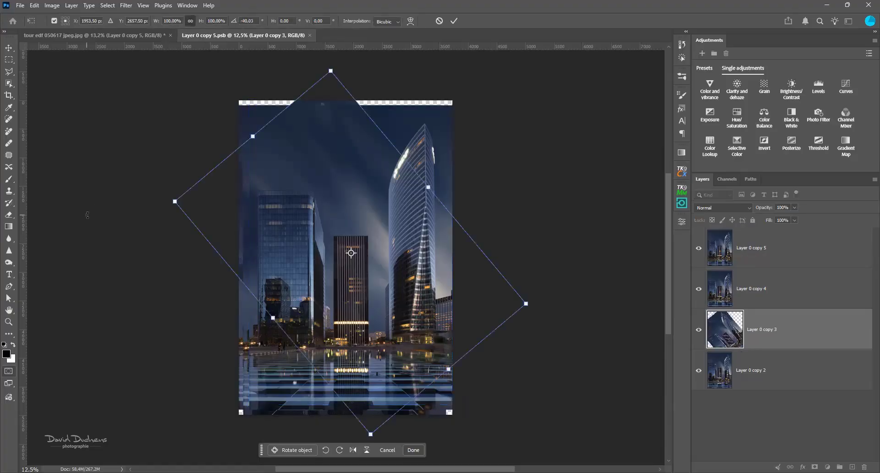
pyautogui.press('Return')
pyautogui.press('b')
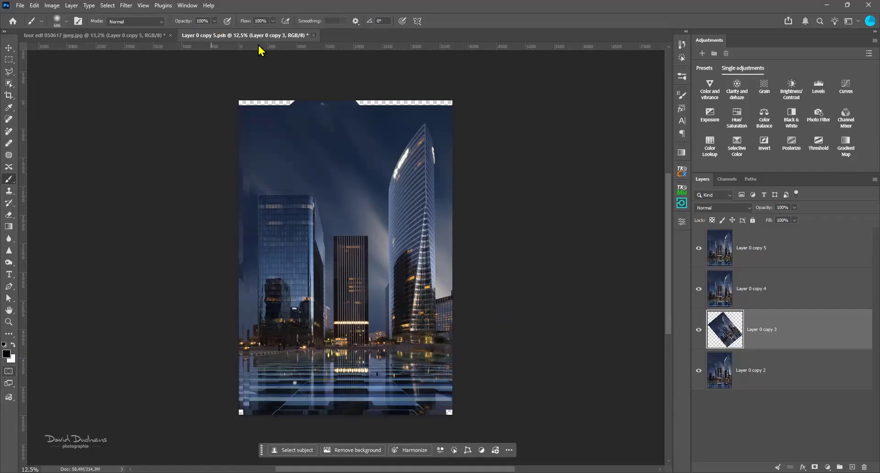
# Save and close the smart object's contents, and close the skyscraper photo without saving it
pyautogui.hotkey('ctrl', 'w')
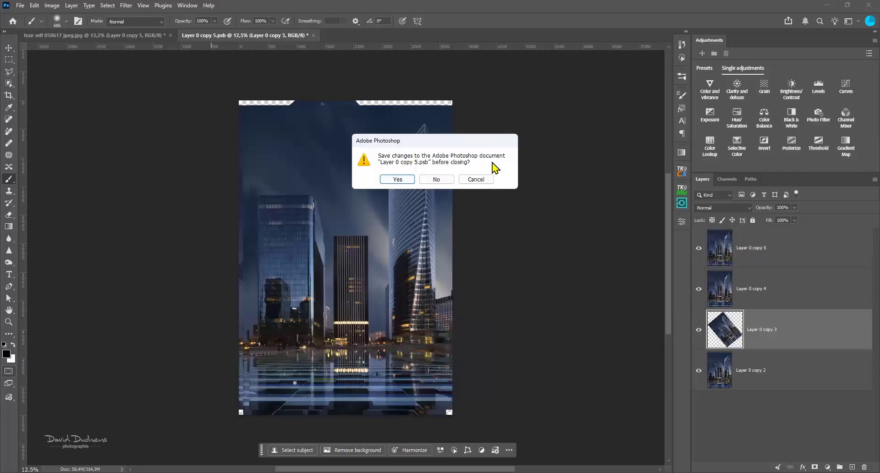
pyautogui.click(397, 179)
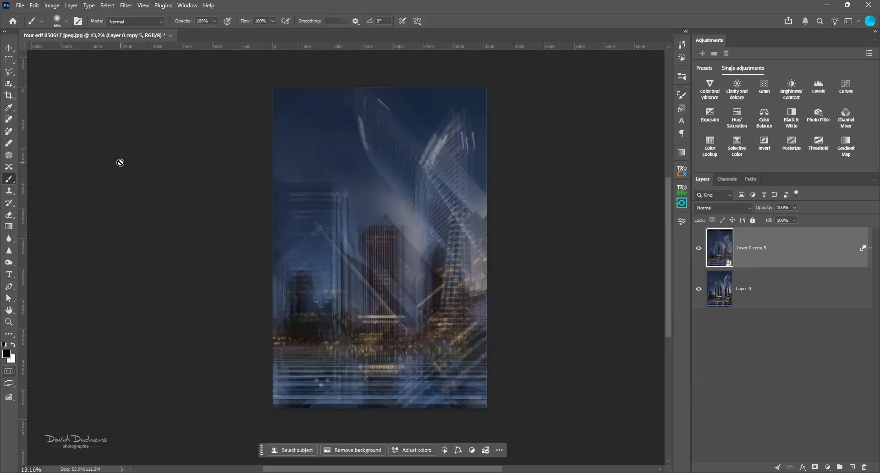
pyautogui.click(170, 37)
pyautogui.click(446, 179)
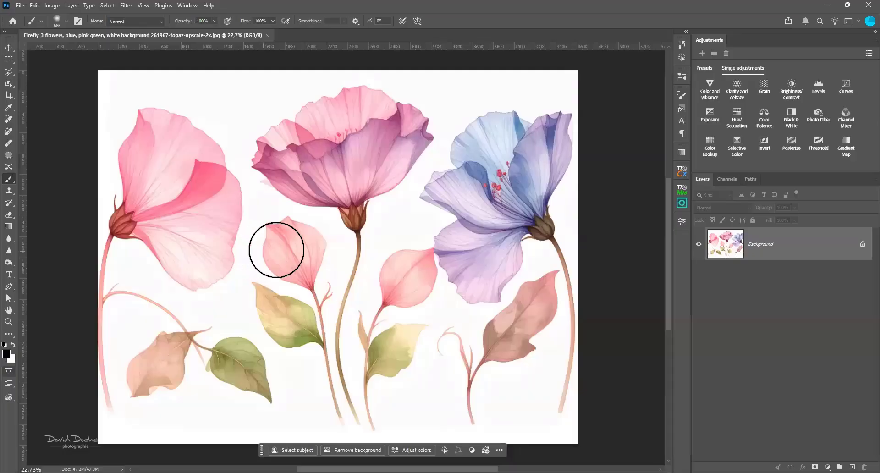
# Open reference-5.jpg beside the flower illustration, using its embedded colour profile
pyautogui.moveTo(301, 238); pyautogui.dragTo(279, 243)
pyautogui.scroll(-1, 278, 245)
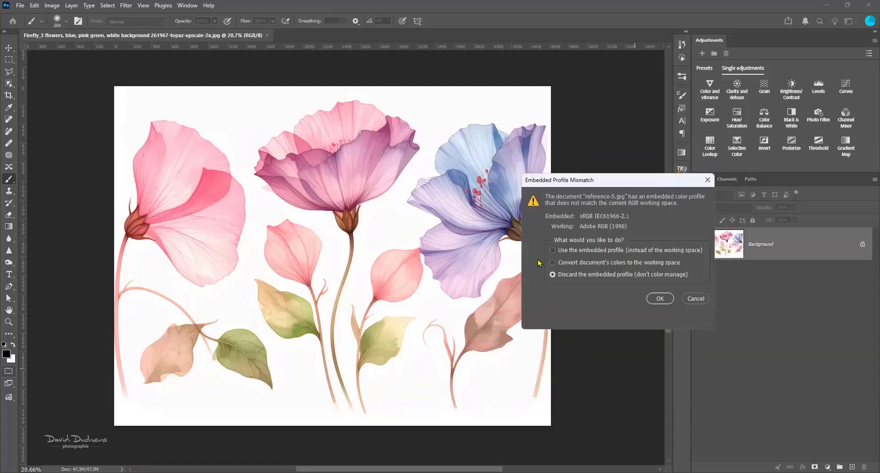
pyautogui.click(553, 250)
pyautogui.click(659, 298)
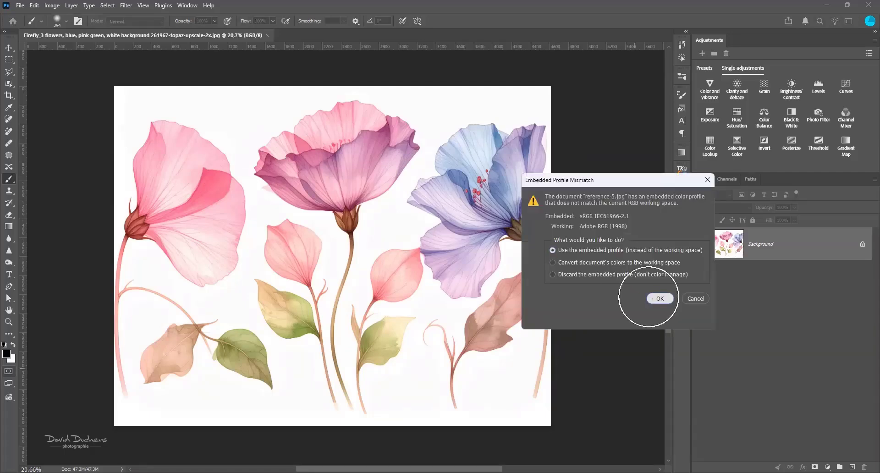
# Compare the flower illustration with the translucent flowers in reference-5.jpg, and close the reference
pyautogui.click(184, 37)
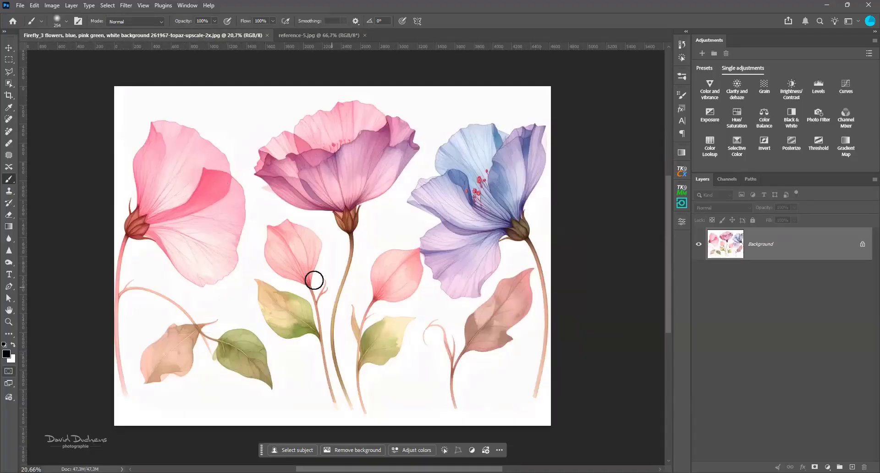
pyautogui.hotkey('ctrl', 'Tab')
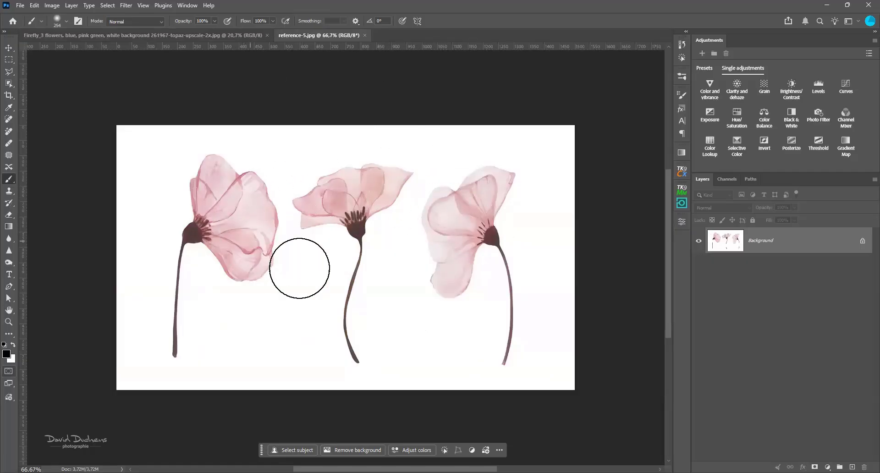
pyautogui.moveTo(343, 262); pyautogui.dragTo(322, 266)
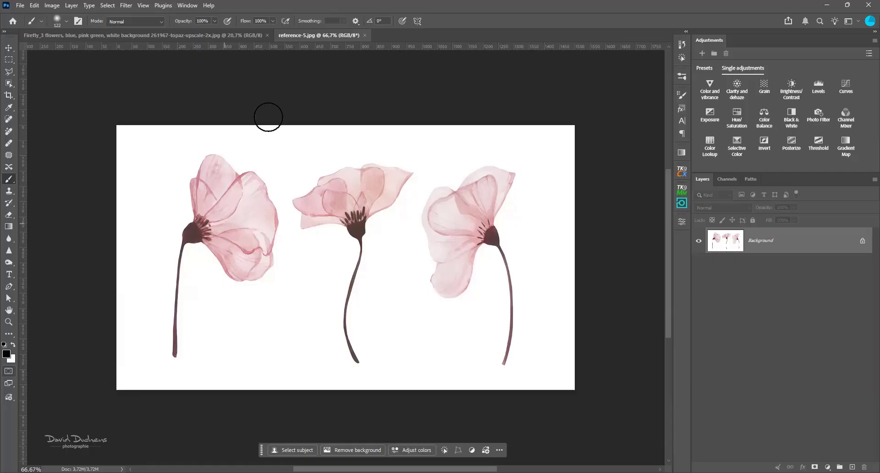
pyautogui.click(365, 36)
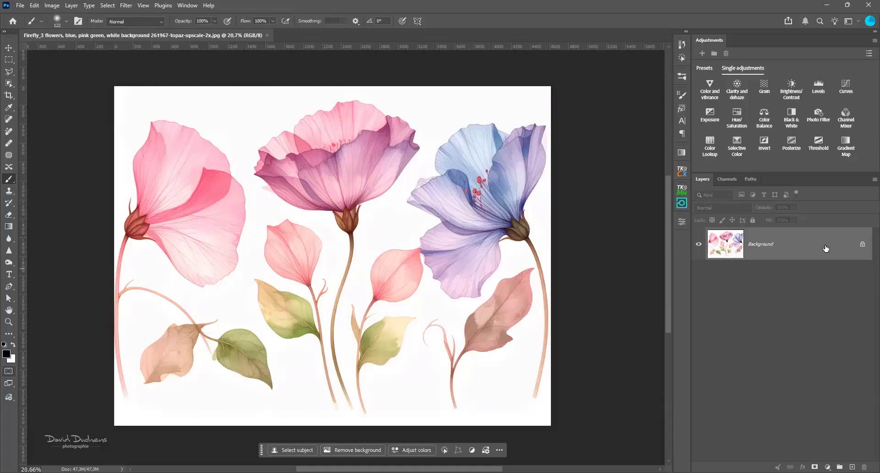
# Duplicate the Background layer, hiding the original, and trace the small pink bud's left edge and upper-left tip with the Pen tool as a path
pyautogui.hotkey('ctrl', 'j')
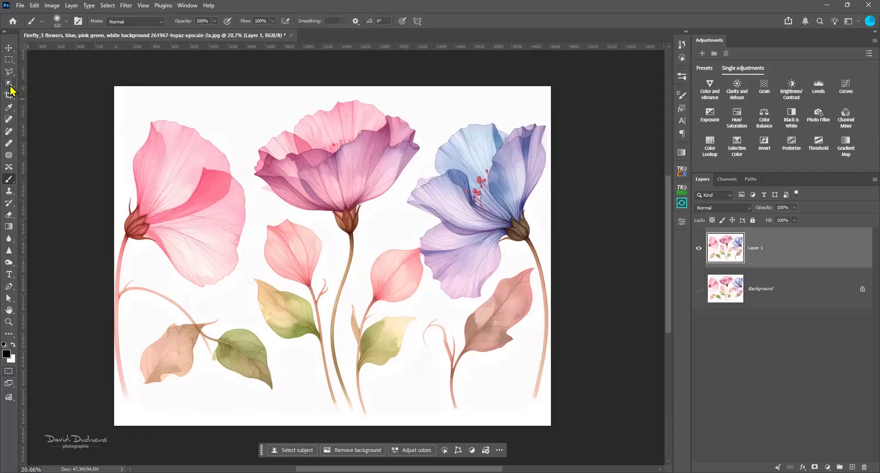
pyautogui.click(9, 286)
pyautogui.scroll(6, 197, 238)
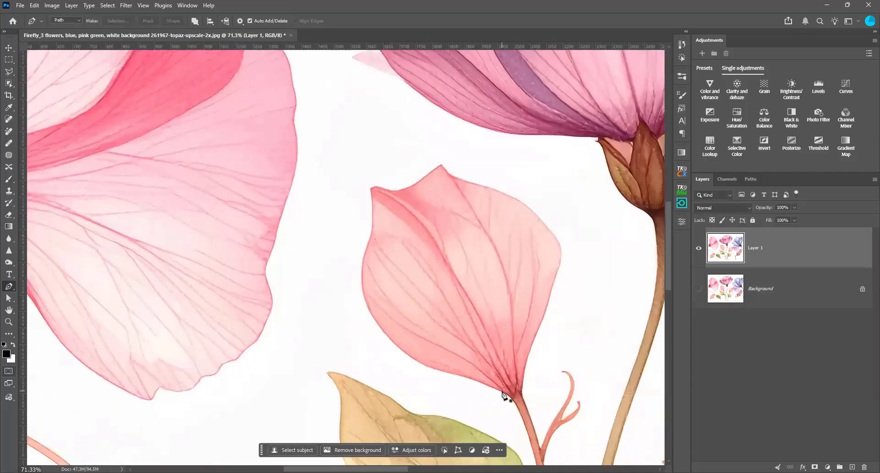
pyautogui.click(502, 392)
pyautogui.moveTo(443, 370); pyautogui.dragTo(427, 370)
pyautogui.moveTo(374, 320); pyautogui.dragTo(364, 303)
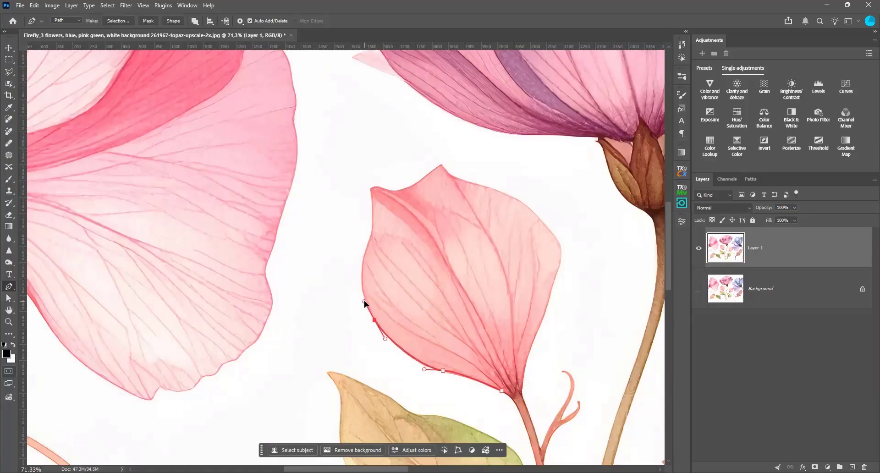
pyautogui.moveTo(368, 241); pyautogui.dragTo(379, 215)
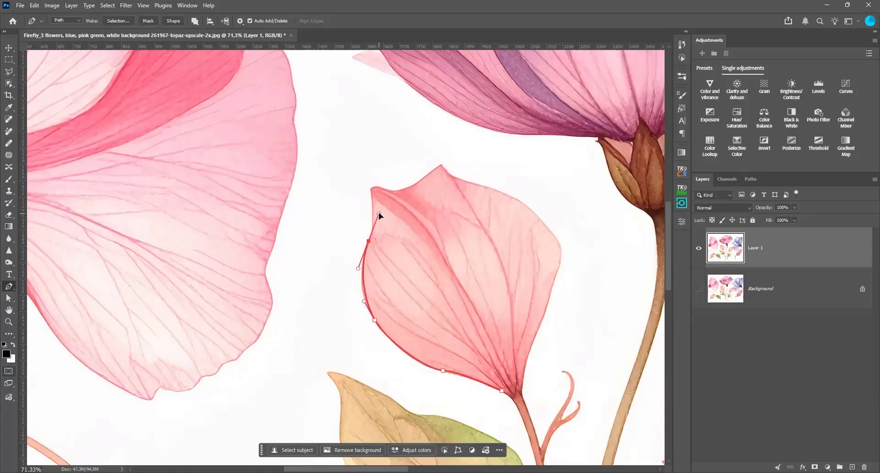
pyautogui.click(372, 187)
pyautogui.moveTo(371, 187); pyautogui.dragTo(390, 191)
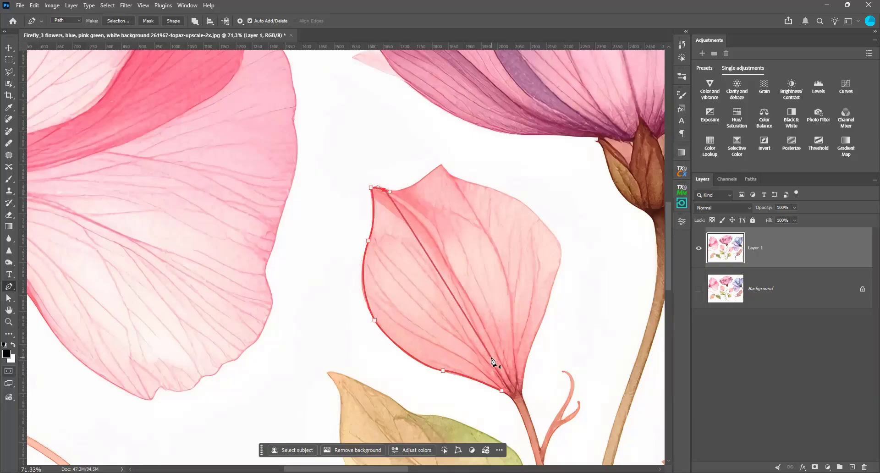
# Discard the unfinished pen path around the pink bud
pyautogui.press('Escape')
pyautogui.scroll(-5, 255, 273)
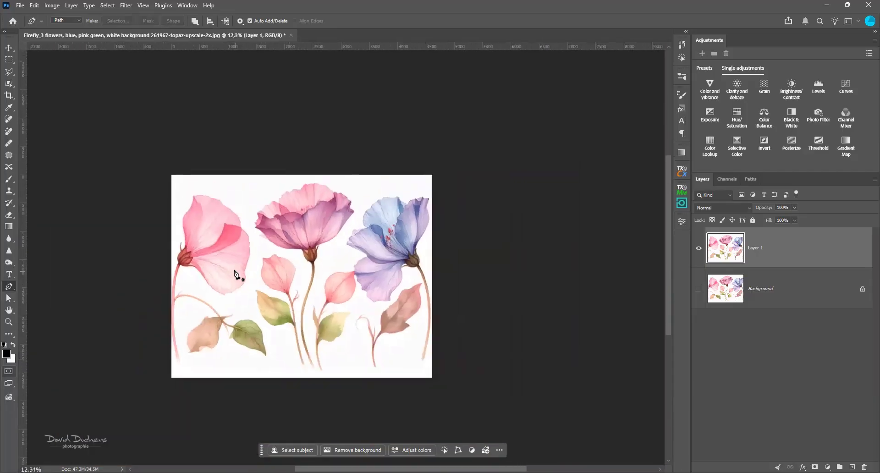
pyautogui.scroll(2, 234, 273)
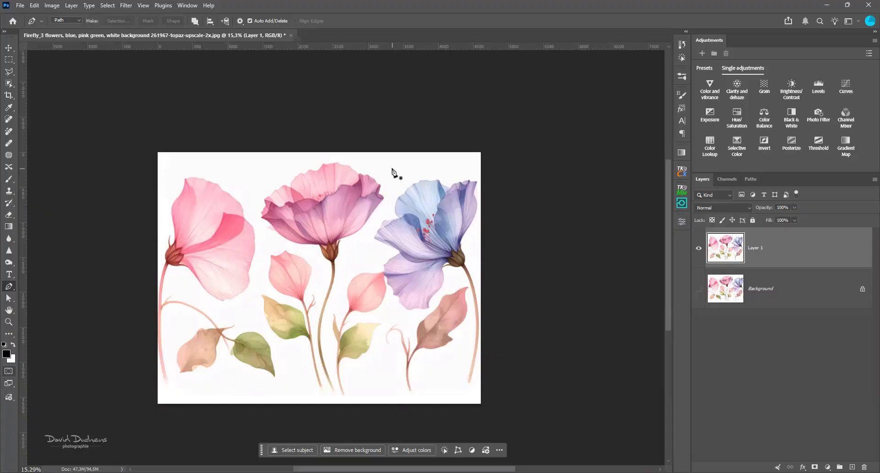
pyautogui.scroll(5, 392, 181)
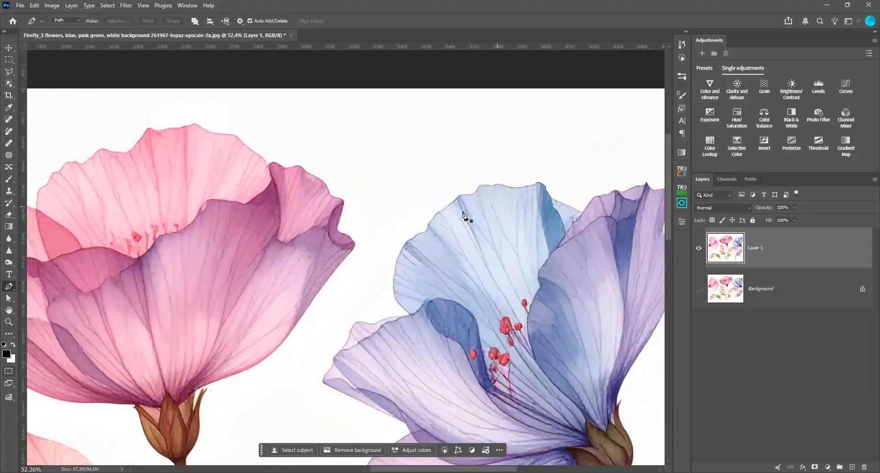
pyautogui.scroll(-1, 369, 226)
pyautogui.scroll(-4, 369, 226)
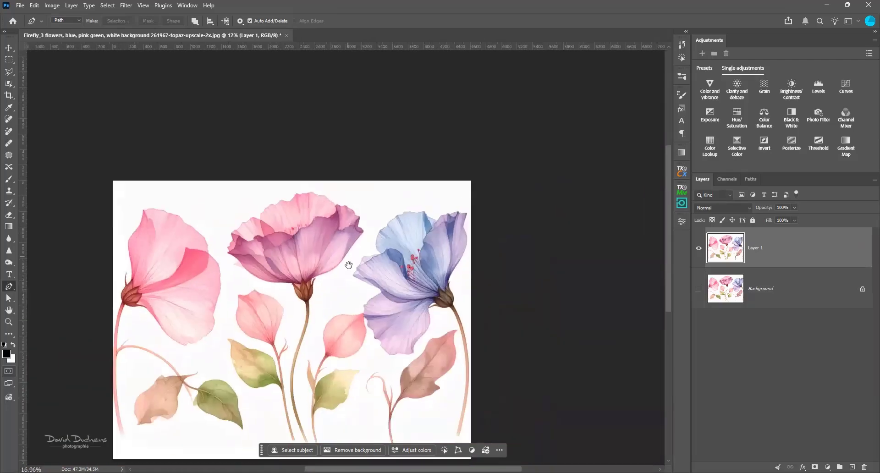
pyautogui.moveTo(350, 265); pyautogui.dragTo(394, 224)
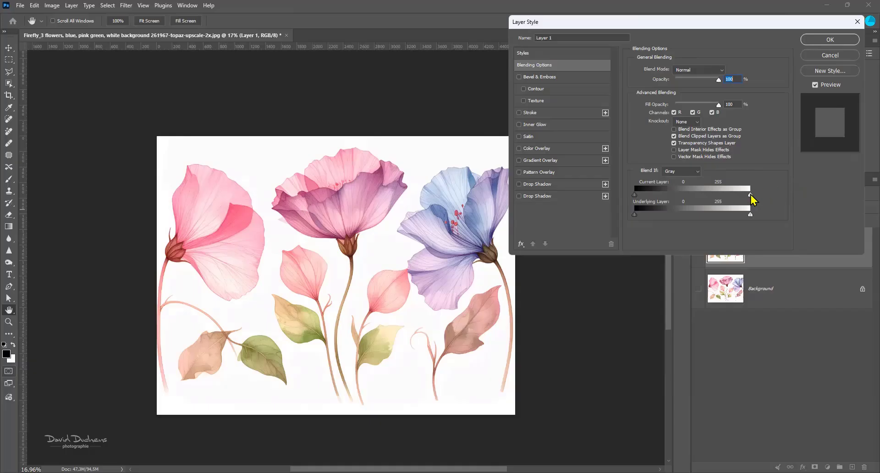
pyautogui.moveTo(751, 195); pyautogui.dragTo(748, 197)
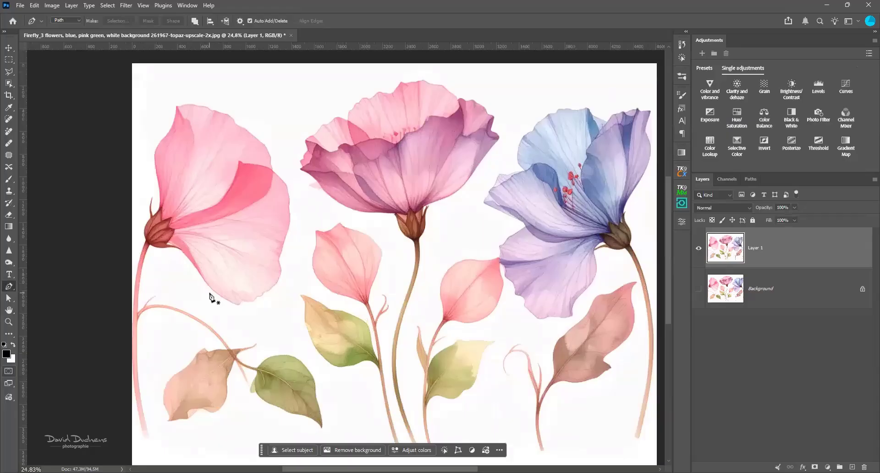
pyautogui.scroll(2, 211, 299)
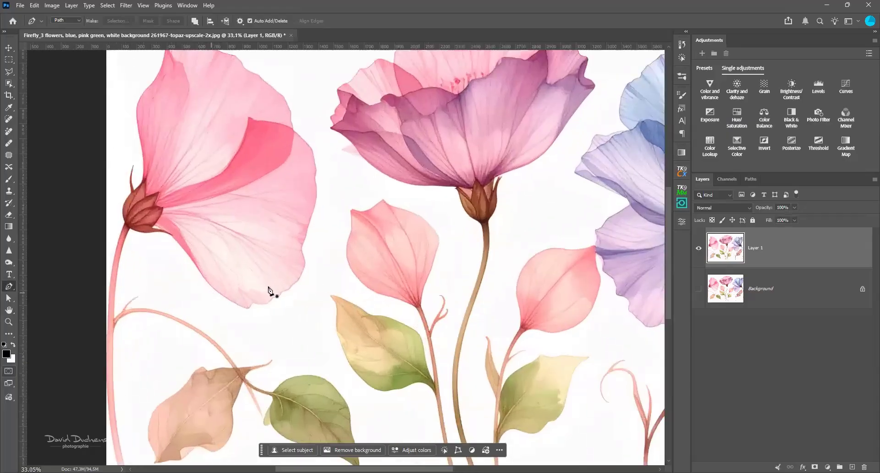
pyautogui.scroll(-3, 285, 290)
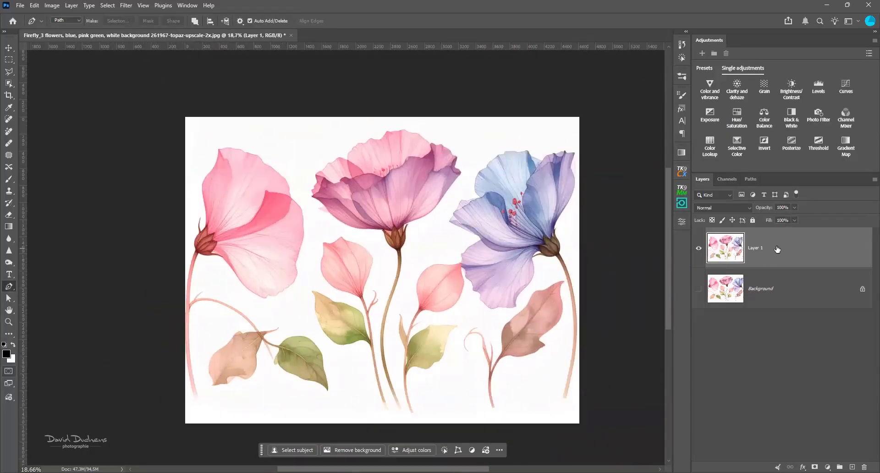
# Hide Layer 1's near-white background with Blend If Gray, splitting the Current Layer white slider to about 217/255, and apply it
pyautogui.doubleClick(807, 248)
pyautogui.moveTo(751, 194); pyautogui.dragTo(748, 194)
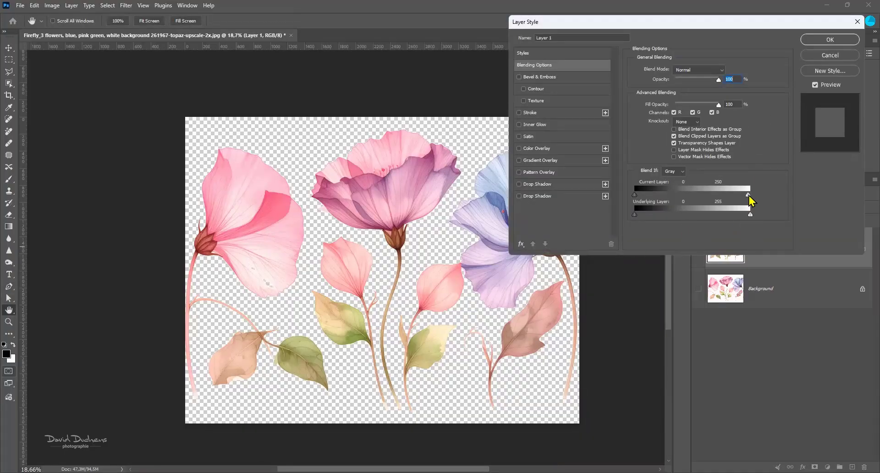
pyautogui.moveTo(748, 195); pyautogui.dragTo(751, 195)
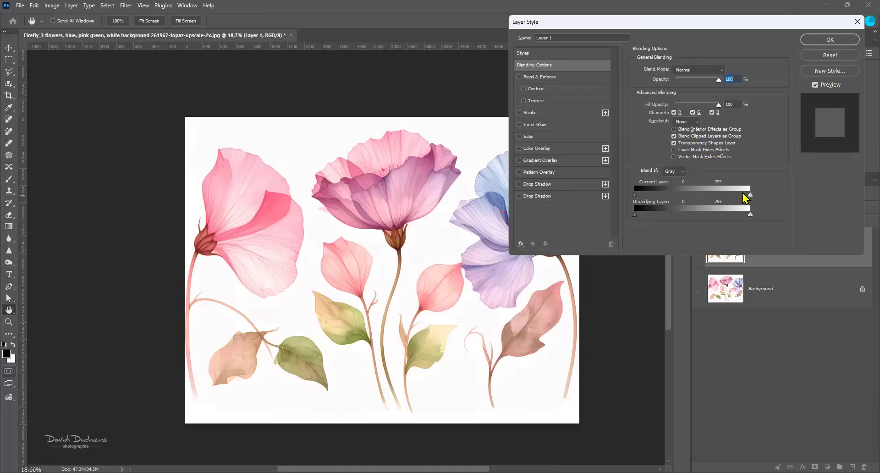
pyautogui.moveTo(750, 195); pyautogui.dragTo(732, 198)
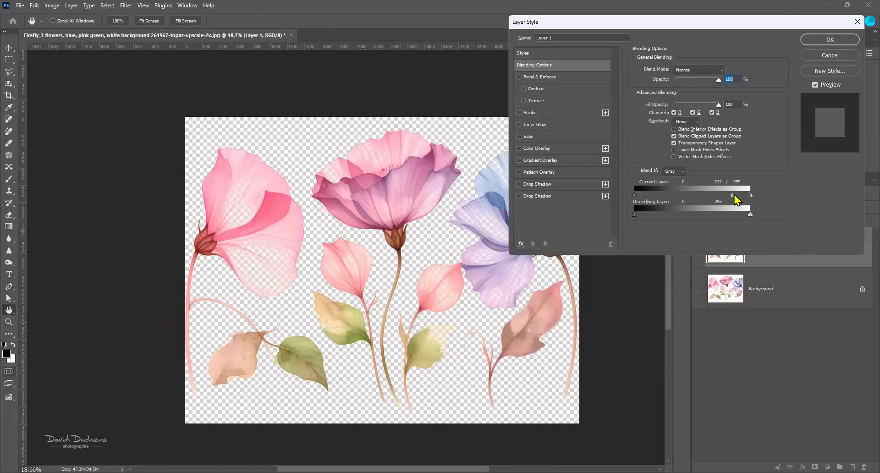
pyautogui.moveTo(734, 194)
pyautogui.mouseDown()
pyautogui.moveTo(745, 197)
pyautogui.moveTo(733, 198)
pyautogui.mouseUp()
pyautogui.click(831, 40)
pyautogui.press('p')
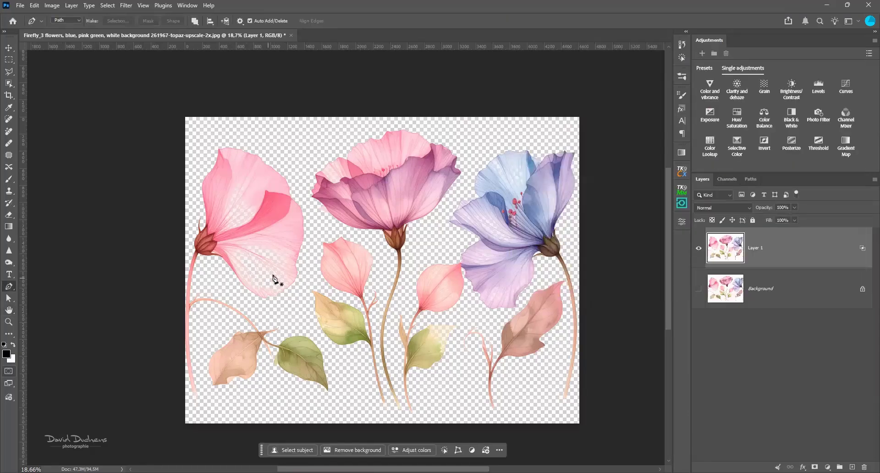
# Compare the see-through areas in the petals with the Background layer shown and hidden
pyautogui.scroll(3, 273, 280)
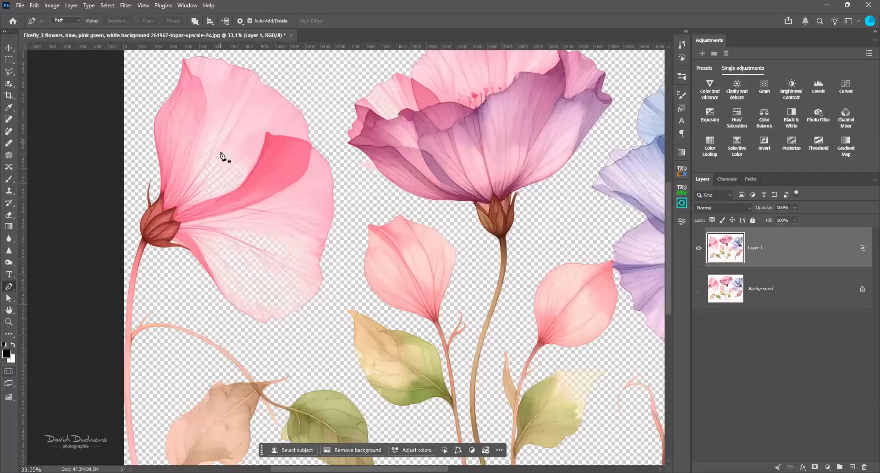
pyautogui.scroll(-1, 221, 155)
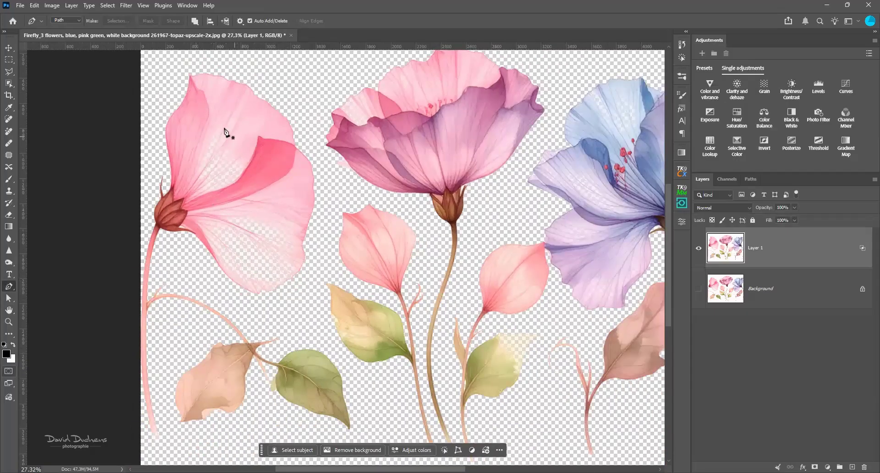
pyautogui.click(765, 296)
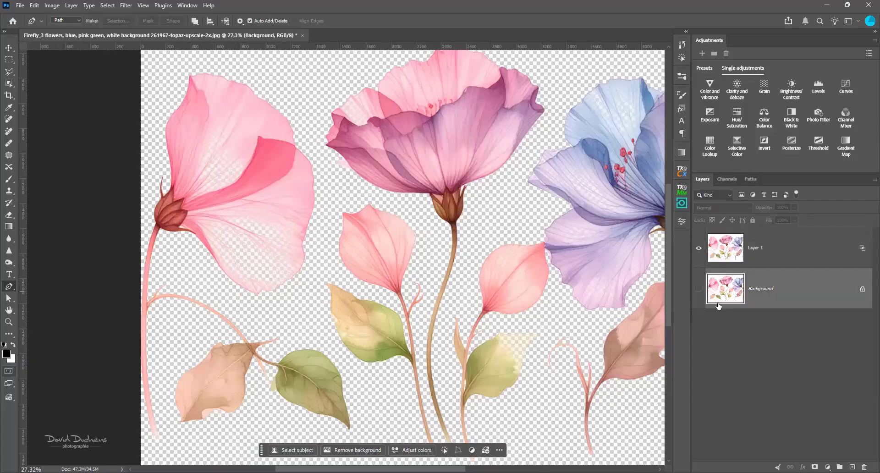
pyautogui.click(699, 289)
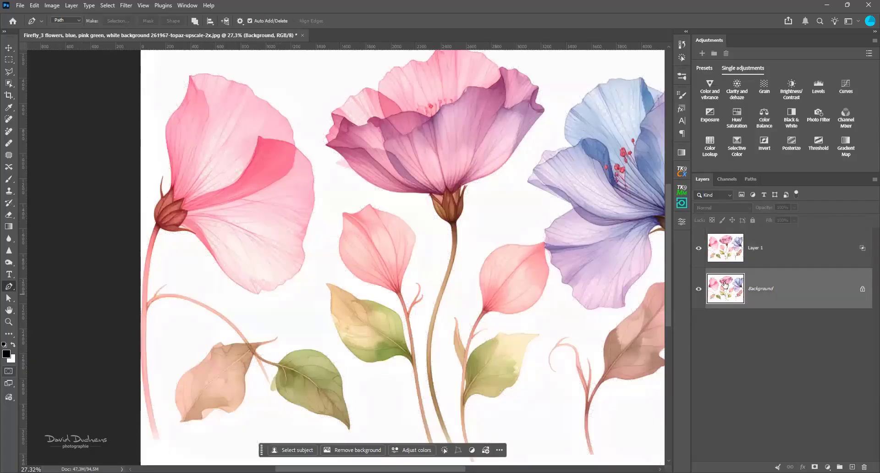
pyautogui.click(699, 294)
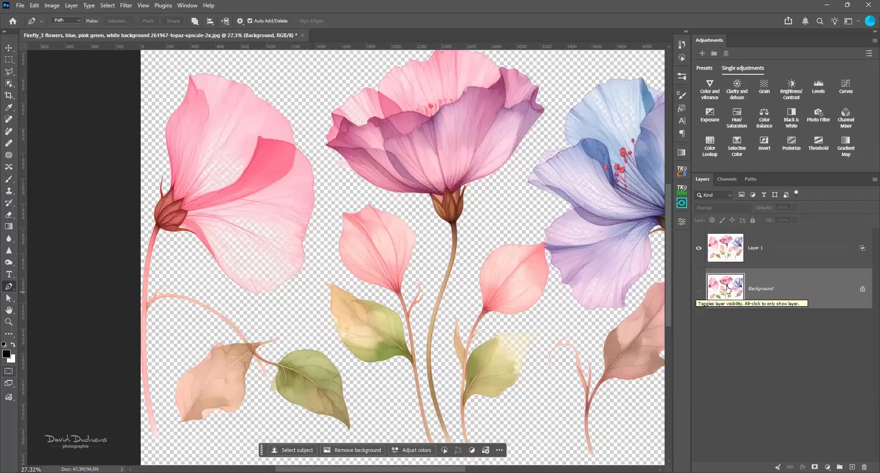
pyautogui.click(703, 290)
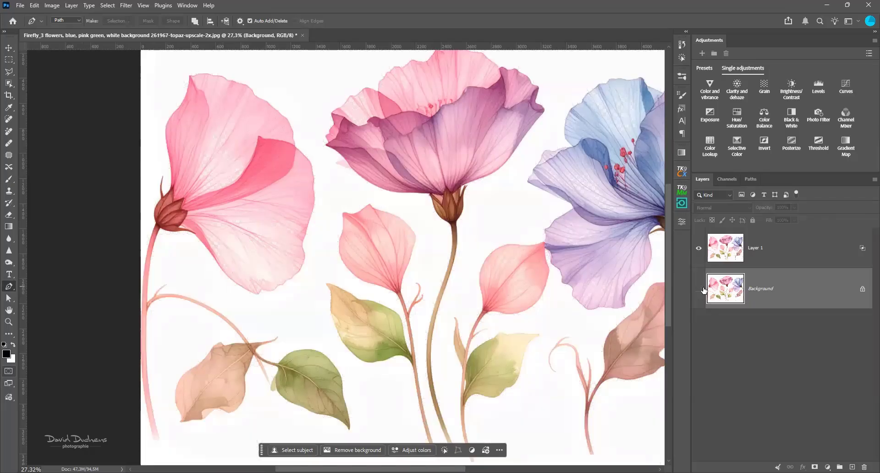
pyautogui.click(703, 290)
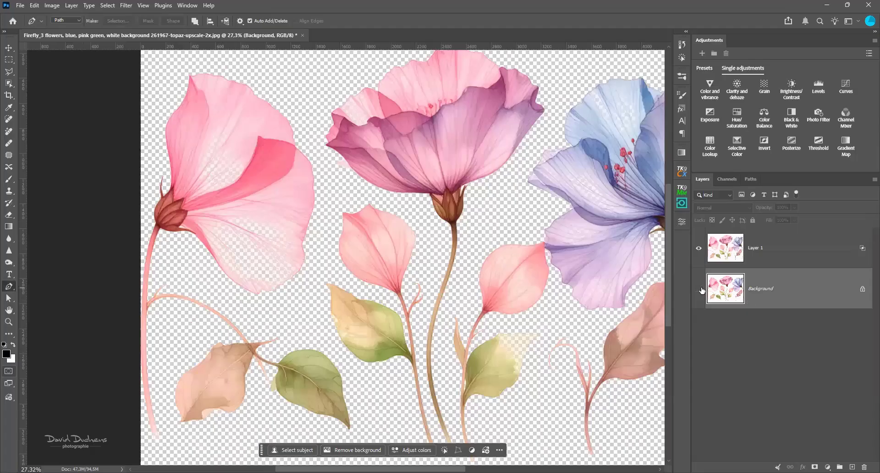
# Show the Background layer, duplicate it and move the copy above Layer 1
pyautogui.click(701, 289)
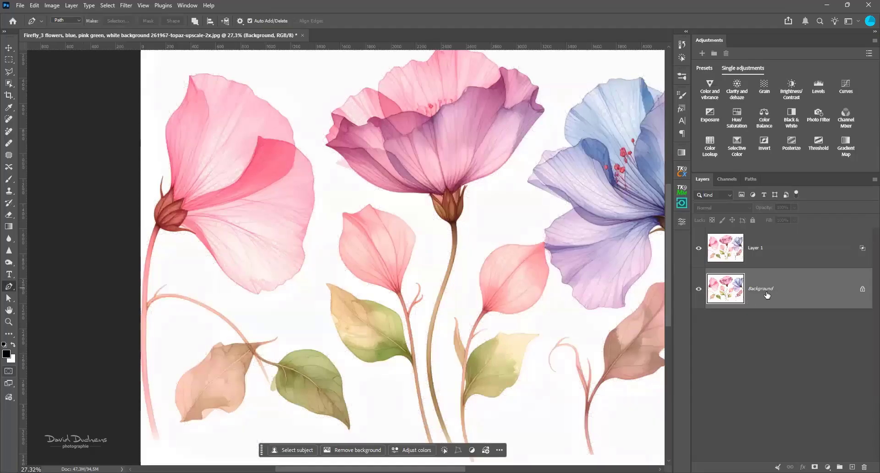
pyautogui.hotkey('ctrl', 'j')
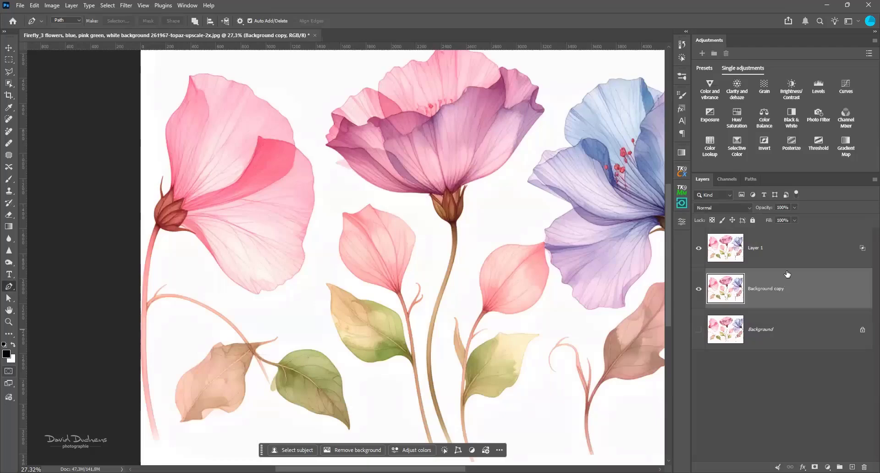
pyautogui.hotkey('ctrl', ']')
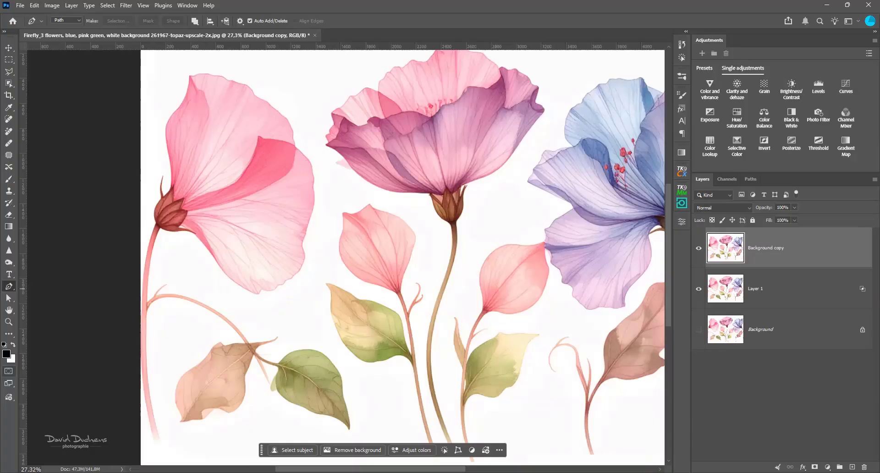
# Add a layer mask to the Background copy and invert it to black
pyautogui.click(814, 467)
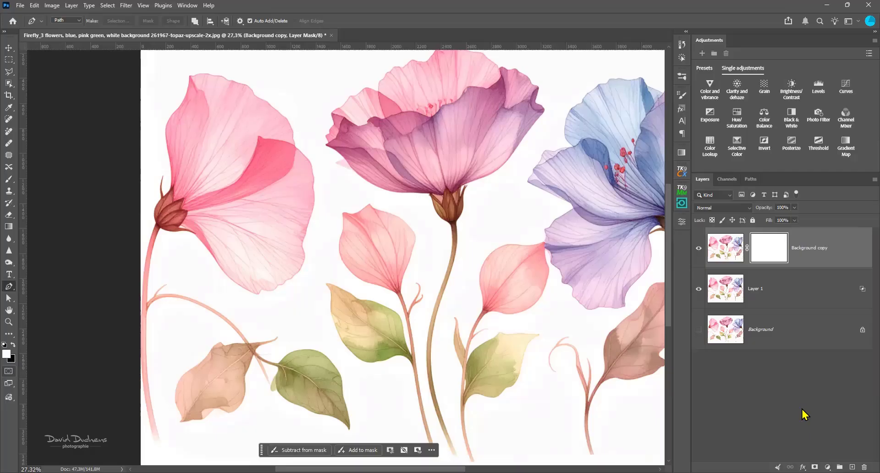
pyautogui.hotkey('ctrl', 'i')
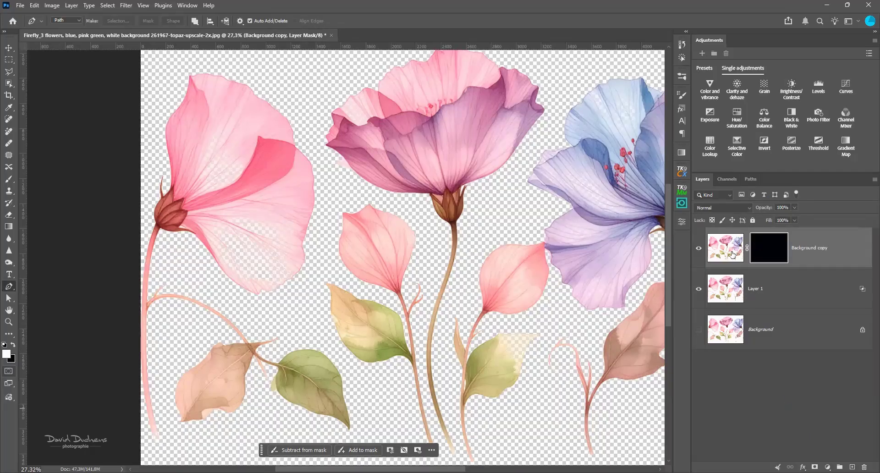
# Paint white with a soft brush on the Background copy's mask to restore the leftmost pink flower's lower petal
pyautogui.click(8, 183)
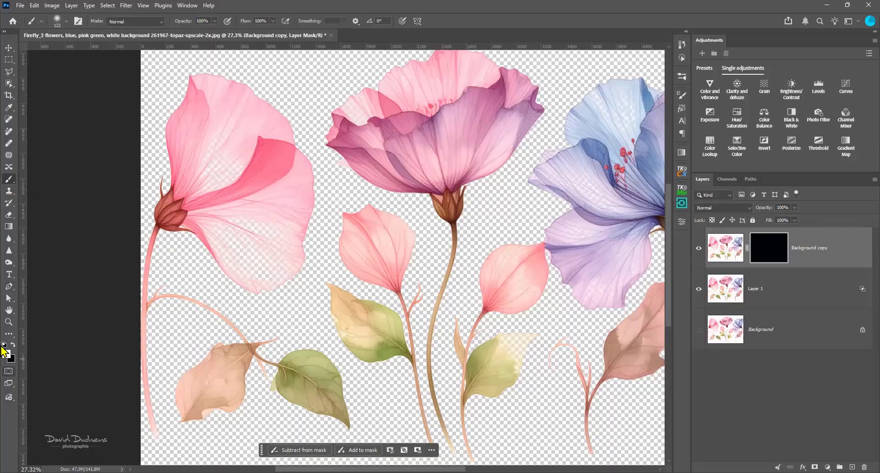
pyautogui.scroll(1, 182, 233)
pyautogui.scroll(1, 181, 233)
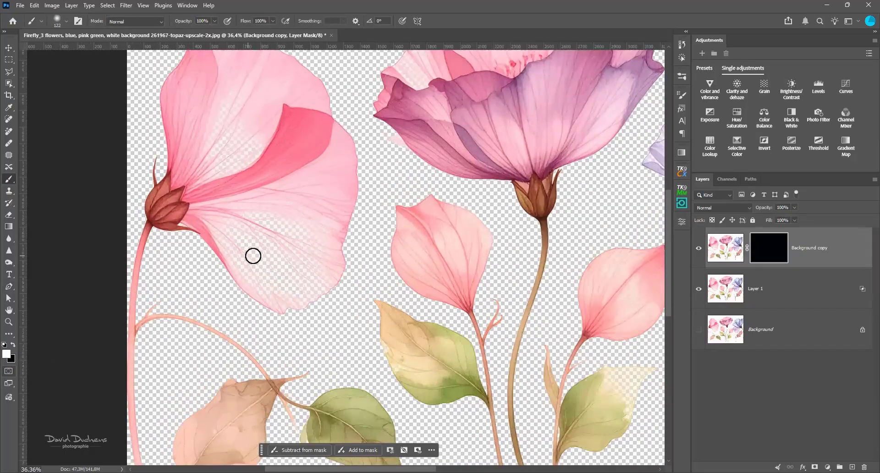
pyautogui.moveTo(252, 256); pyautogui.dragTo(275, 262)
pyautogui.moveTo(257, 227)
pyautogui.mouseDown()
pyautogui.moveTo(280, 251)
pyautogui.moveTo(263, 220)
pyautogui.mouseUp()
# Set the brush hardness to 72% and paint the remaining see-through petal areas of the leftmost pink flower back in
pyautogui.rightClick(346, 132)
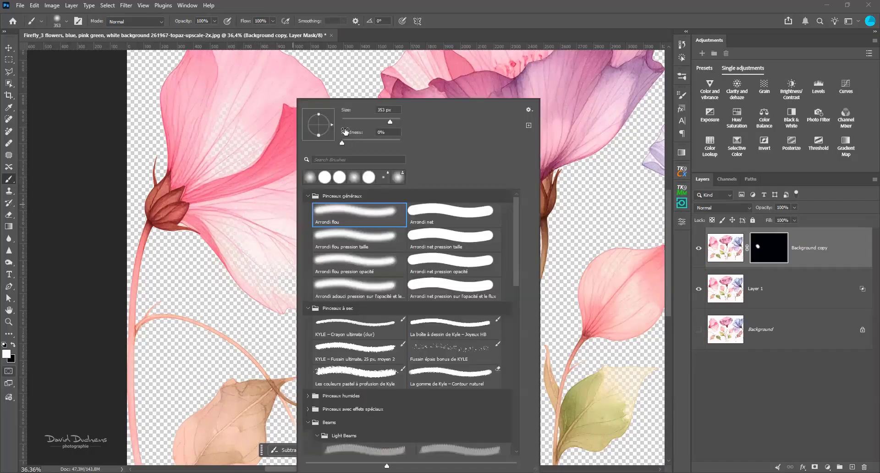
pyautogui.moveTo(342, 143); pyautogui.dragTo(383, 145)
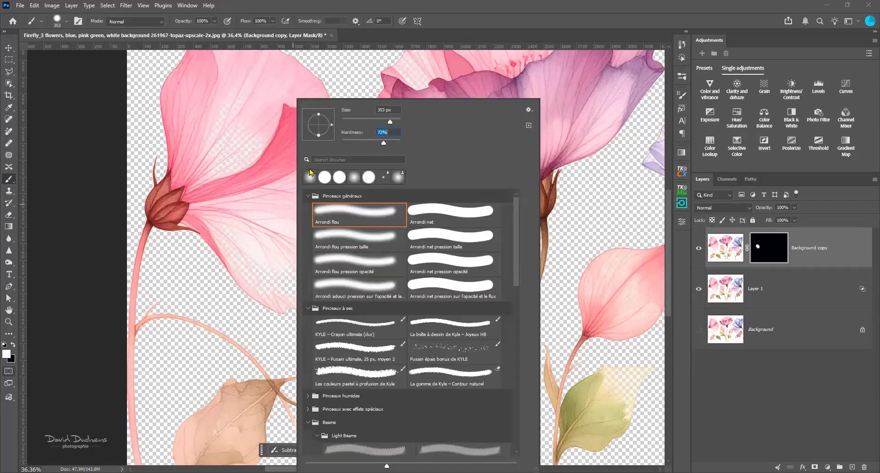
pyautogui.click(244, 201)
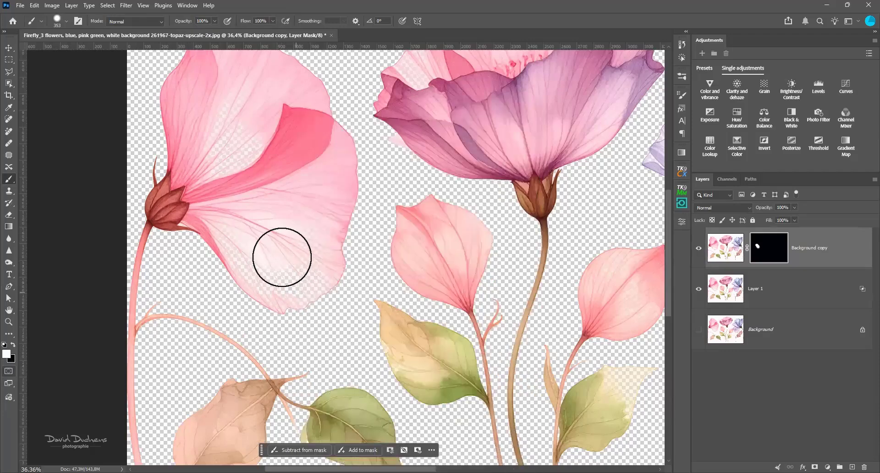
pyautogui.moveTo(296, 271)
pyautogui.mouseDown()
pyautogui.moveTo(237, 220)
pyautogui.moveTo(270, 266)
pyautogui.moveTo(302, 242)
pyautogui.moveTo(309, 209)
pyautogui.moveTo(307, 256)
pyautogui.moveTo(244, 146)
pyautogui.moveTo(235, 110)
pyautogui.moveTo(244, 89)
pyautogui.moveTo(220, 170)
pyautogui.moveTo(221, 137)
pyautogui.moveTo(216, 176)
pyautogui.moveTo(280, 281)
pyautogui.moveTo(304, 165)
pyautogui.moveTo(303, 248)
pyautogui.moveTo(283, 167)
pyautogui.moveTo(252, 139)
pyautogui.moveTo(249, 184)
pyautogui.mouseUp()
# Paint white on the Background copy's mask over the see-through petals of the blue-violet flower
pyautogui.scroll(-2, 250, 185)
pyautogui.scroll(2, 250, 185)
pyautogui.hscroll(5, 281, 202)
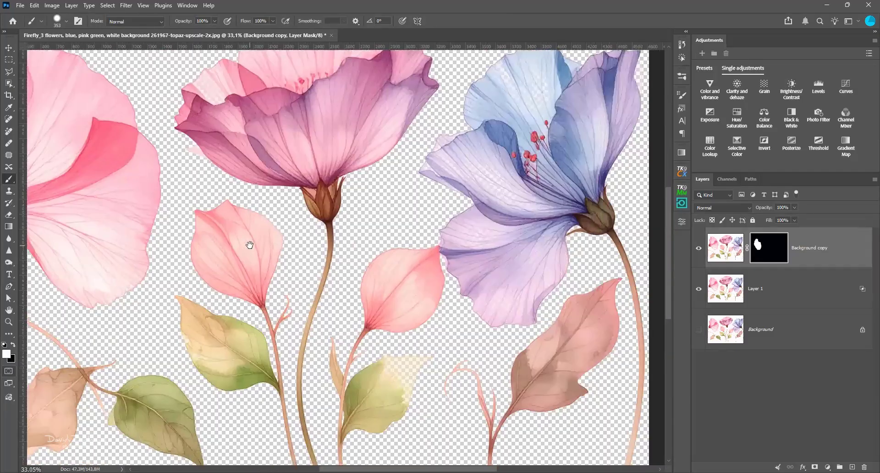
pyautogui.scroll(2, 419, 228)
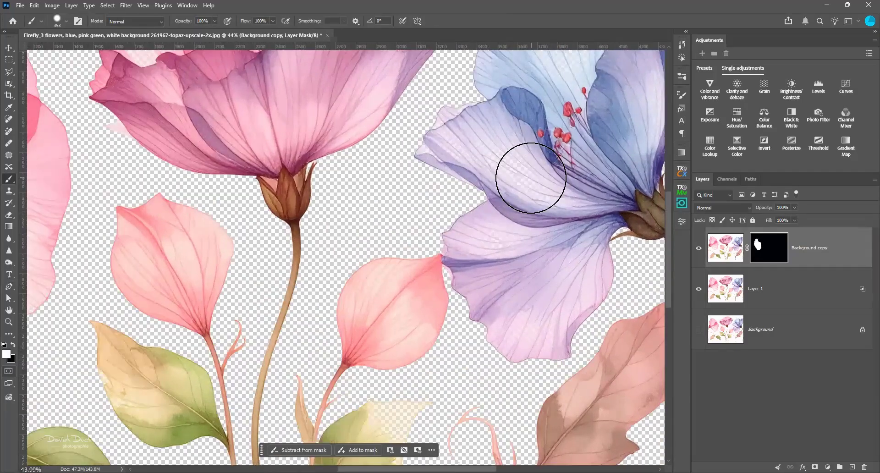
pyautogui.scroll(-2, 531, 178)
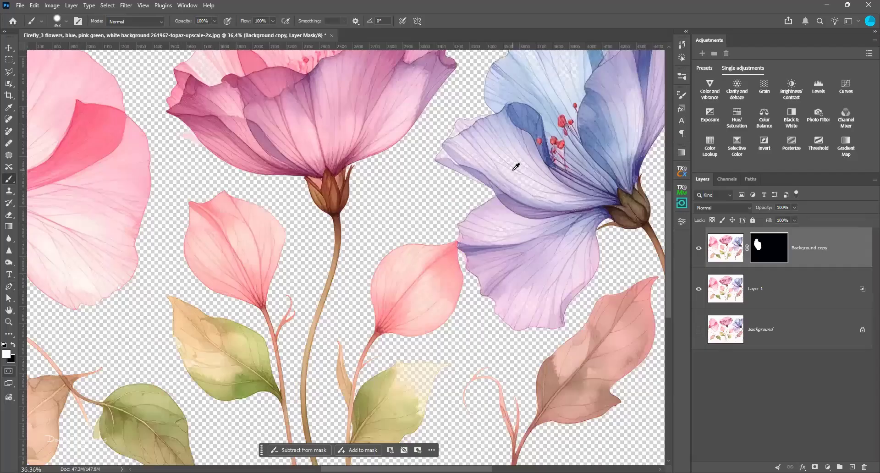
pyautogui.moveTo(508, 173)
pyautogui.mouseDown()
pyautogui.moveTo(500, 155)
pyautogui.moveTo(560, 200)
pyautogui.moveTo(530, 177)
pyautogui.moveTo(556, 205)
pyautogui.moveTo(501, 231)
pyautogui.moveTo(519, 305)
pyautogui.moveTo(558, 253)
pyautogui.moveTo(547, 290)
pyautogui.moveTo(513, 182)
pyautogui.moveTo(491, 156)
pyautogui.mouseUp()
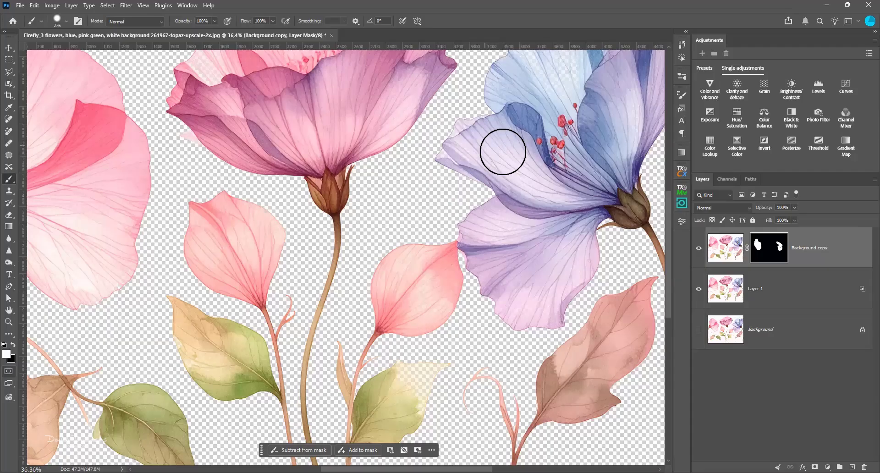
pyautogui.moveTo(494, 219); pyautogui.dragTo(406, 340)
pyautogui.moveTo(483, 198); pyautogui.dragTo(481, 178)
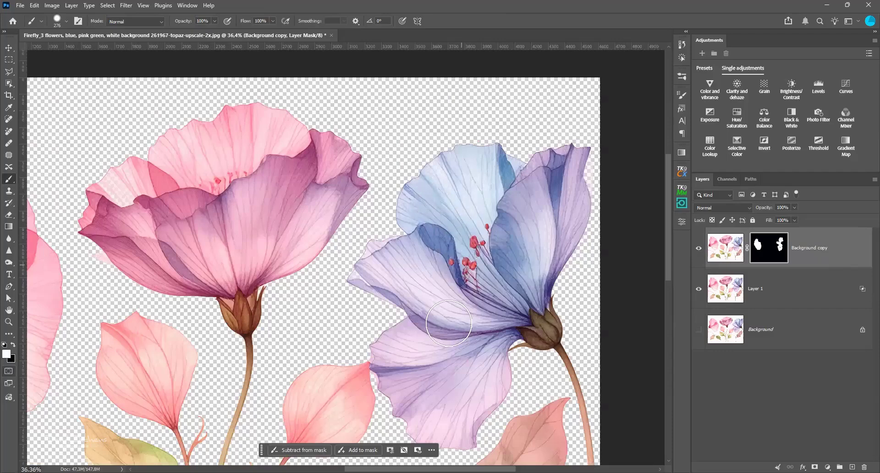
pyautogui.moveTo(529, 227)
pyautogui.mouseDown()
pyautogui.moveTo(493, 310)
pyautogui.moveTo(514, 306)
pyautogui.mouseUp()
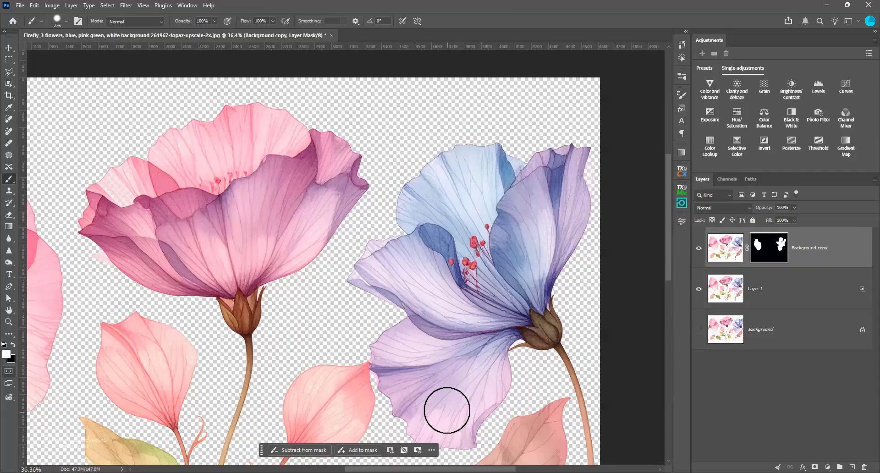
# Paint white on the Background copy's mask over the coral leaves and the middle flower's see-through upper-left petal
pyautogui.moveTo(346, 418)
pyautogui.mouseDown()
pyautogui.moveTo(317, 415)
pyautogui.moveTo(332, 402)
pyautogui.moveTo(312, 407)
pyautogui.moveTo(324, 389)
pyautogui.mouseUp()
pyautogui.moveTo(176, 385)
pyautogui.mouseDown()
pyautogui.moveTo(175, 360)
pyautogui.moveTo(144, 385)
pyautogui.moveTo(142, 355)
pyautogui.moveTo(127, 351)
pyautogui.moveTo(138, 364)
pyautogui.moveTo(180, 359)
pyautogui.moveTo(202, 378)
pyautogui.mouseUp()
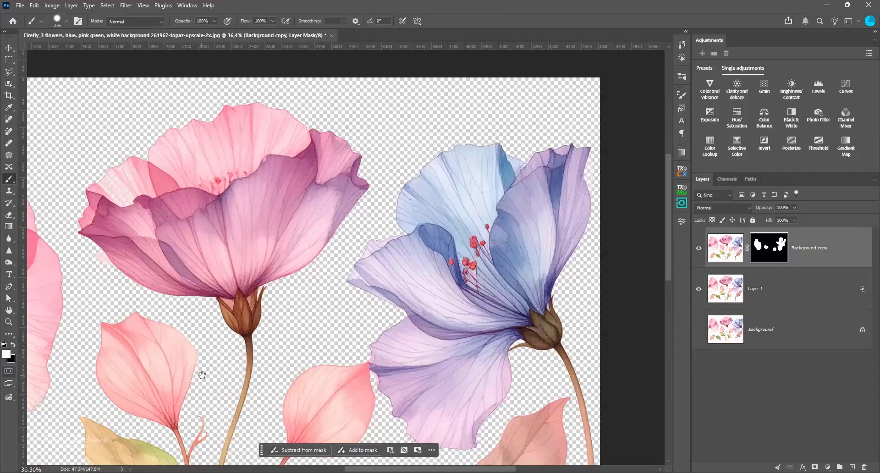
pyautogui.scroll(5, 118, 197)
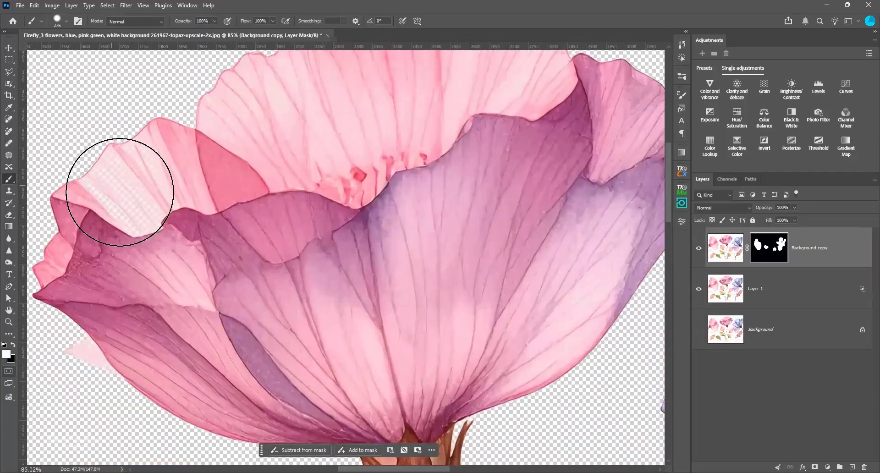
pyautogui.moveTo(138, 205)
pyautogui.mouseDown()
pyautogui.moveTo(161, 191)
pyautogui.moveTo(220, 206)
pyautogui.mouseUp()
pyautogui.scroll(-5, 459, 218)
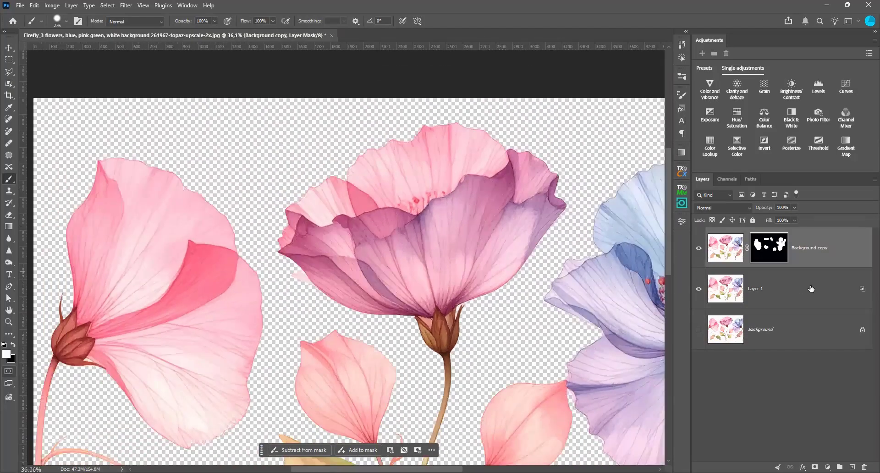
# Merge the Background copy with Layer 1 into a single layer
pyautogui.scroll(-3, 364, 229)
pyautogui.moveTo(400, 284); pyautogui.dragTo(380, 270)
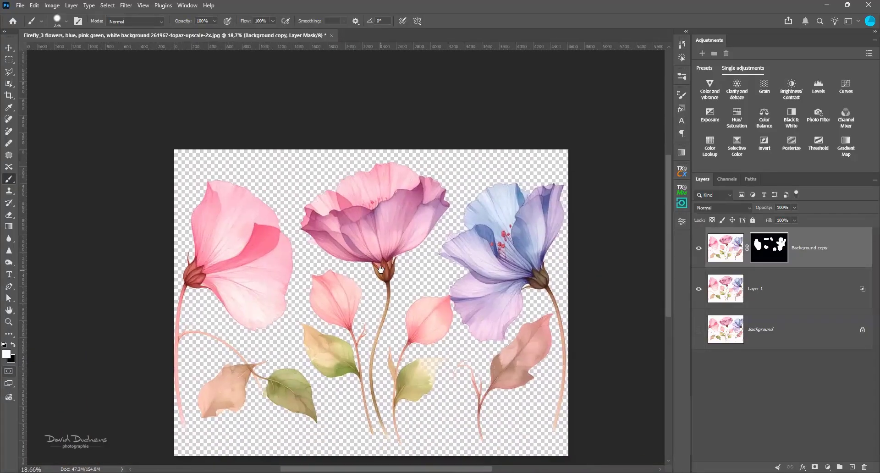
pyautogui.keyDown('ctrl'); pyautogui.click(810, 279); pyautogui.keyUp('ctrl')
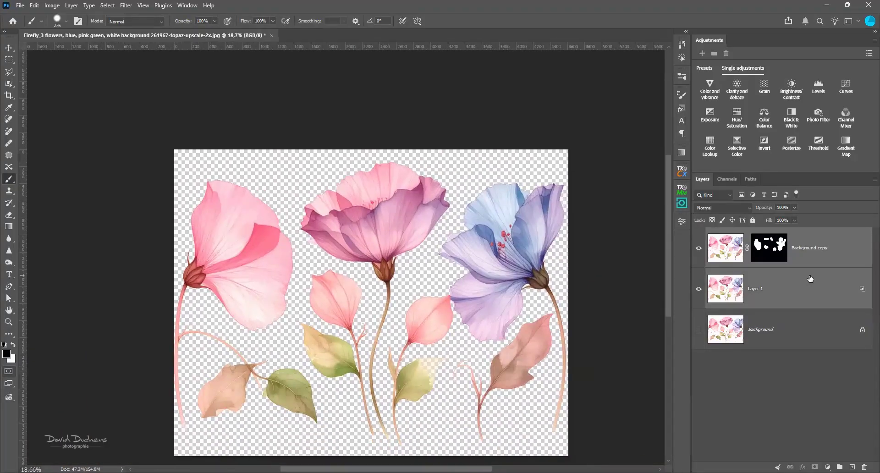
pyautogui.rightClick(806, 295)
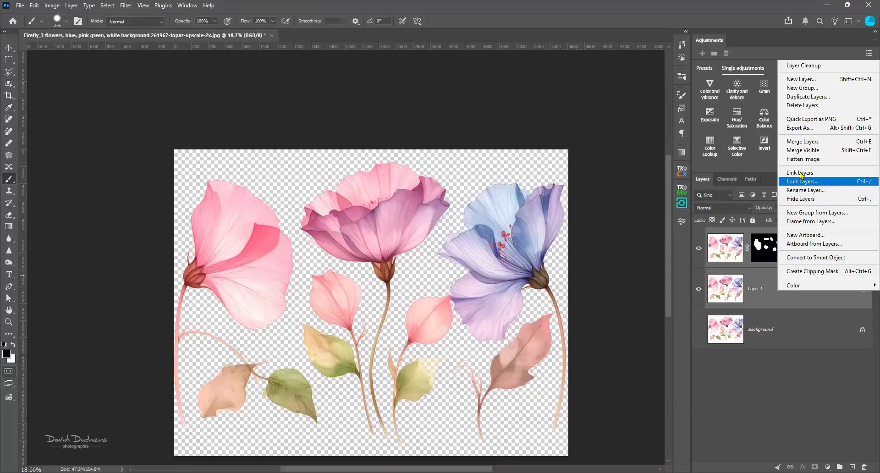
pyautogui.click(800, 143)
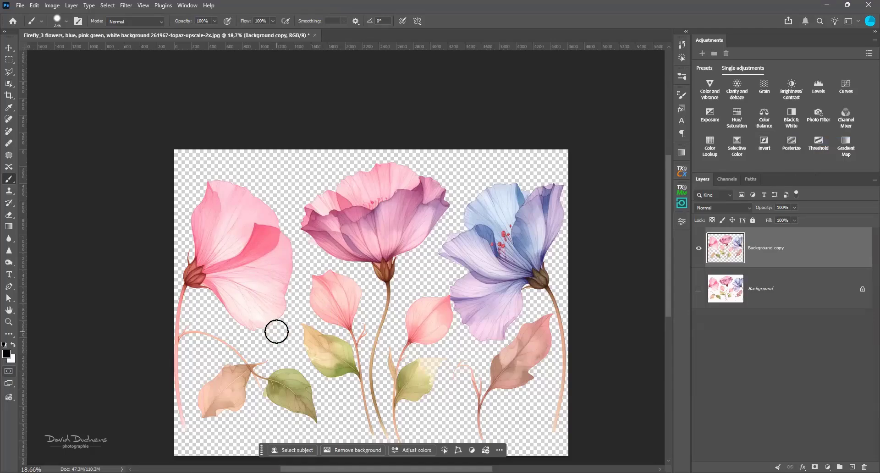
# Load the merged flower layer's transparency as a selection and inspect its edges around the faded green leaf
pyautogui.keyDown('ctrl'); pyautogui.click(719, 255); pyautogui.keyUp('ctrl')
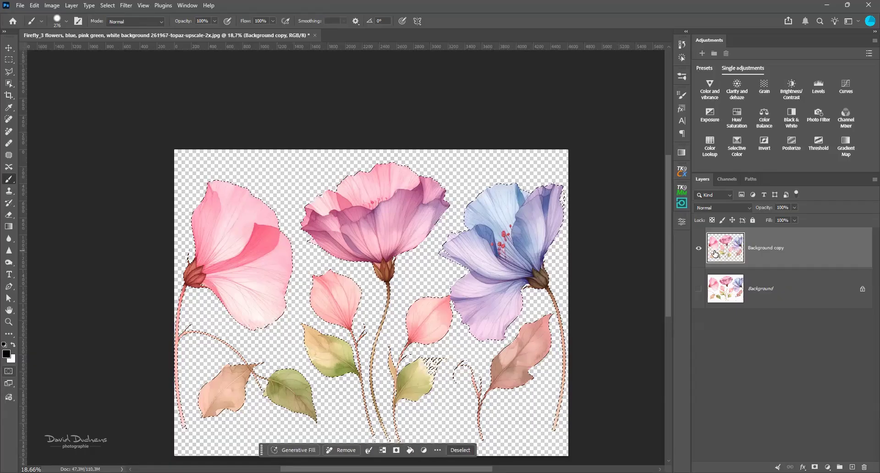
pyautogui.scroll(6, 433, 385)
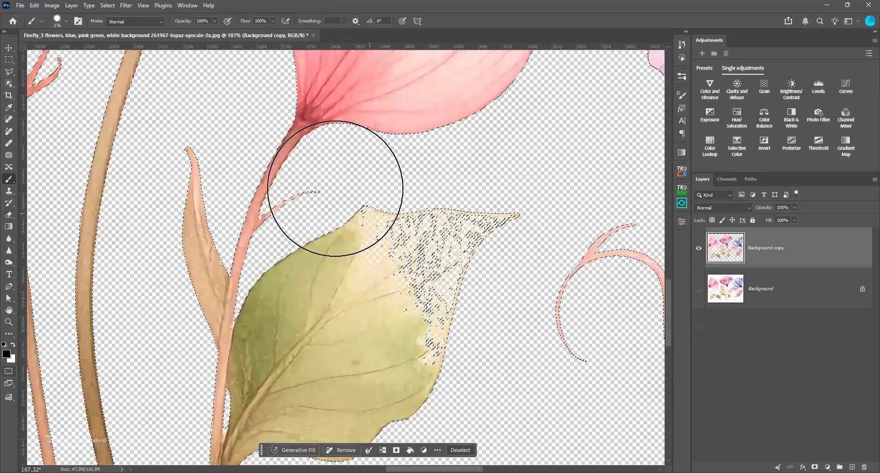
pyautogui.scroll(-8, 353, 324)
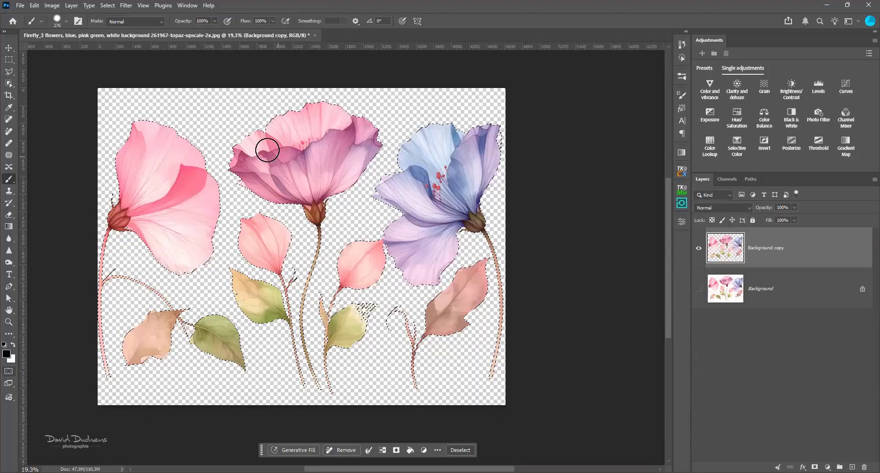
# Outline the middle flower head with the Polygonal Lasso in intersect mode so only that flower stays selected
pyautogui.click(9, 71)
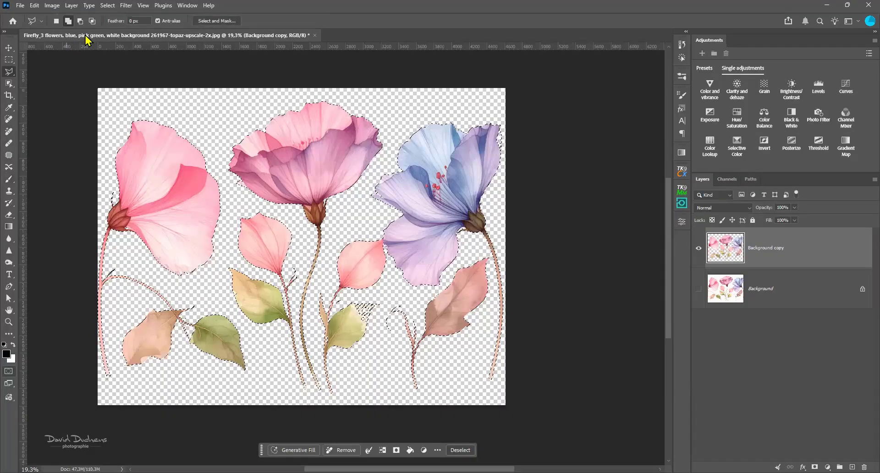
pyautogui.click(93, 20)
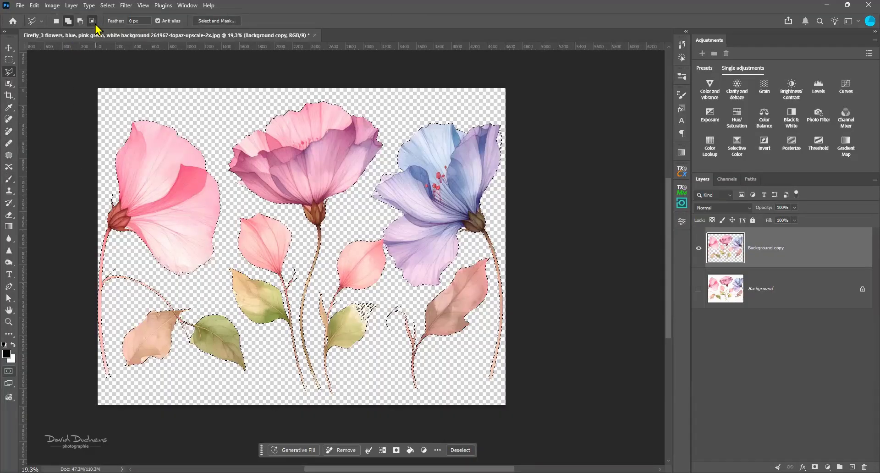
pyautogui.scroll(1, 214, 163)
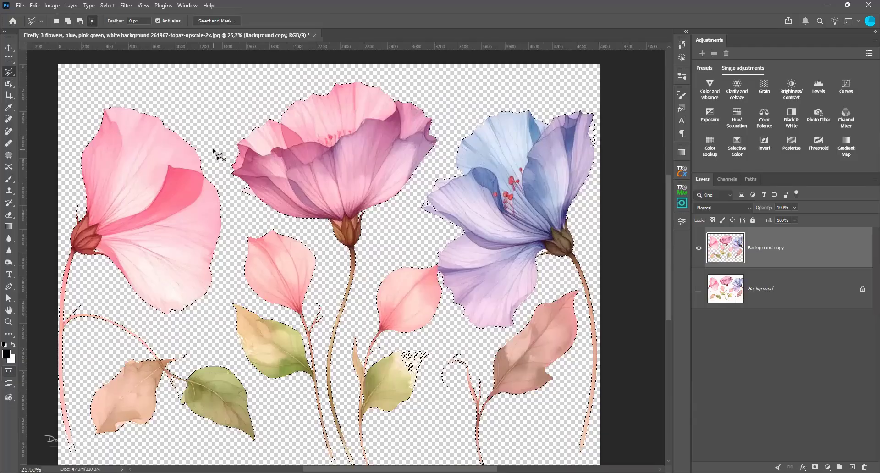
pyautogui.click(214, 149)
pyautogui.click(239, 206)
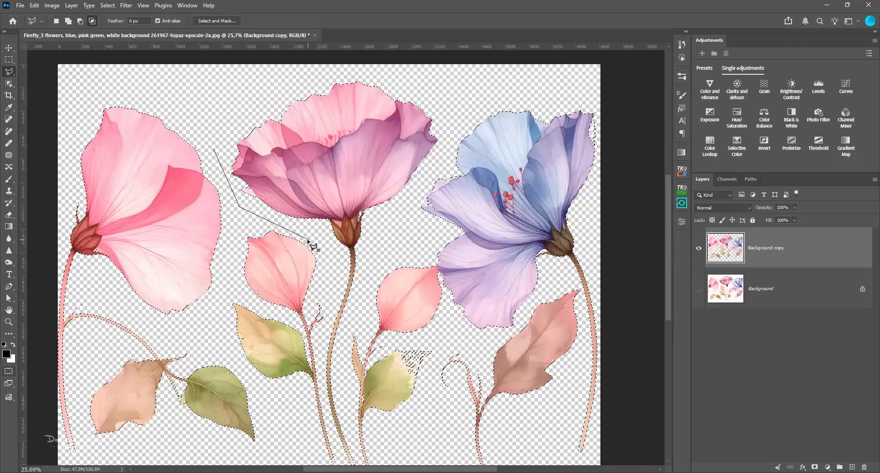
pyautogui.click(352, 248)
pyautogui.click(369, 244)
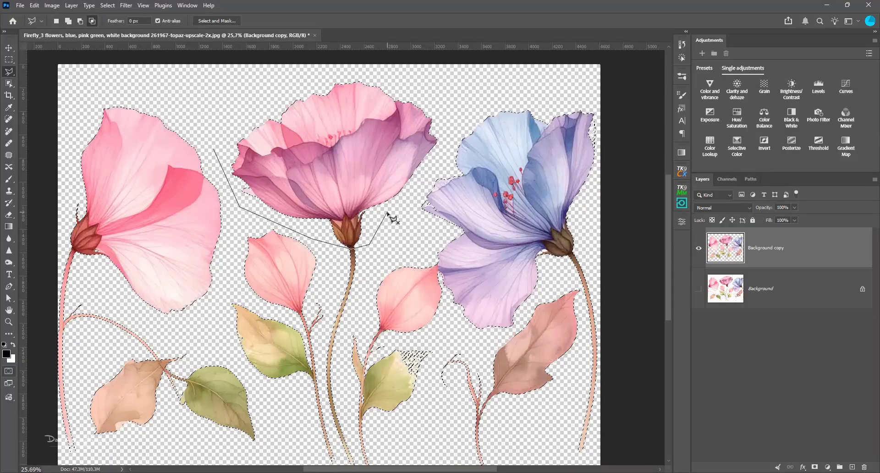
pyautogui.click(388, 212)
pyautogui.click(438, 172)
pyautogui.click(448, 127)
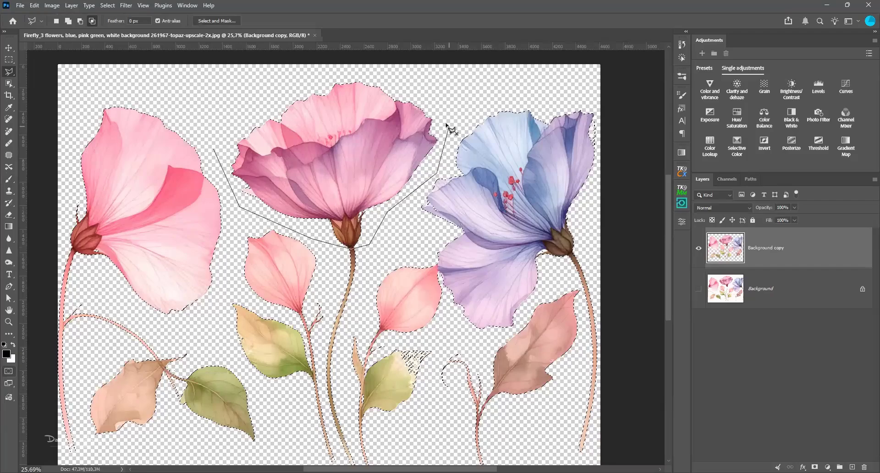
pyautogui.click(403, 69)
pyautogui.click(348, 70)
pyautogui.click(242, 102)
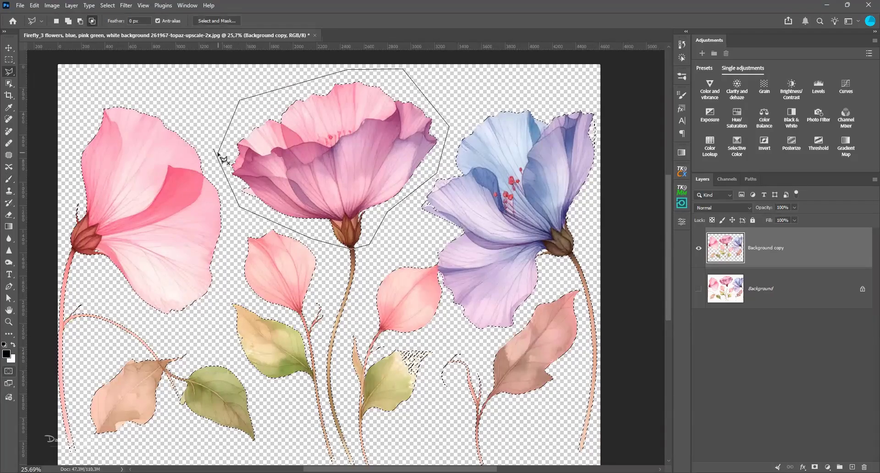
pyautogui.click(216, 150)
pyautogui.scroll(-2, 234, 212)
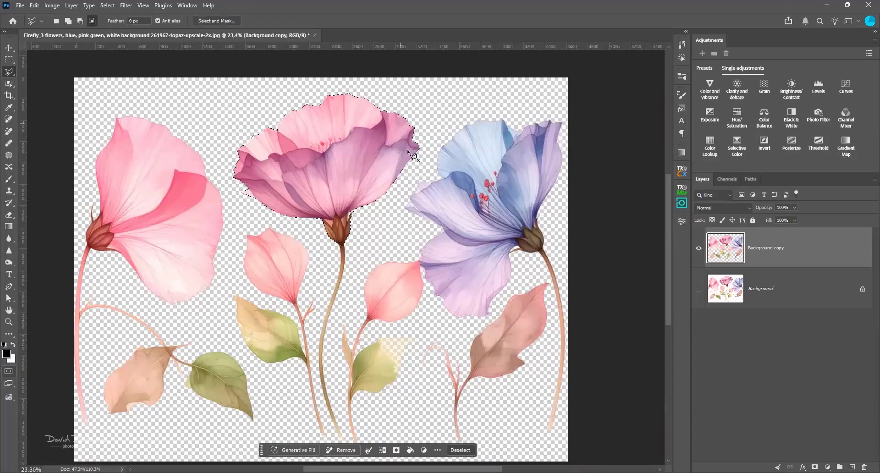
pyautogui.scroll(-2, 297, 164)
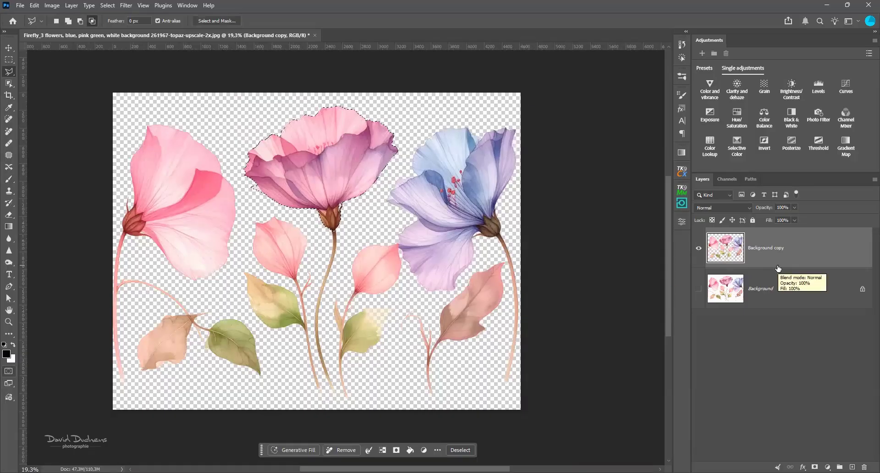
# Copy the selected flower head to its own layer and hide the Background copy
pyautogui.hotkey('ctrl', 'j')
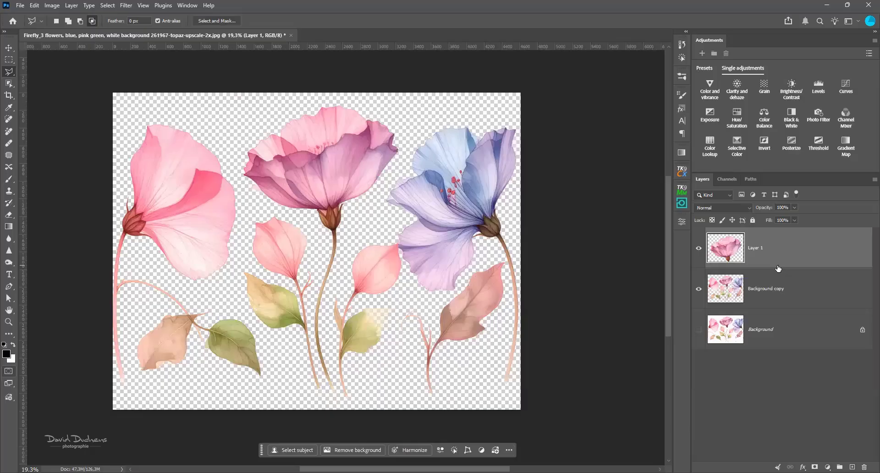
pyautogui.click(700, 294)
# Move the isolated flower head down to the middle of the canvas and open it in Rotate Object
pyautogui.press('v')
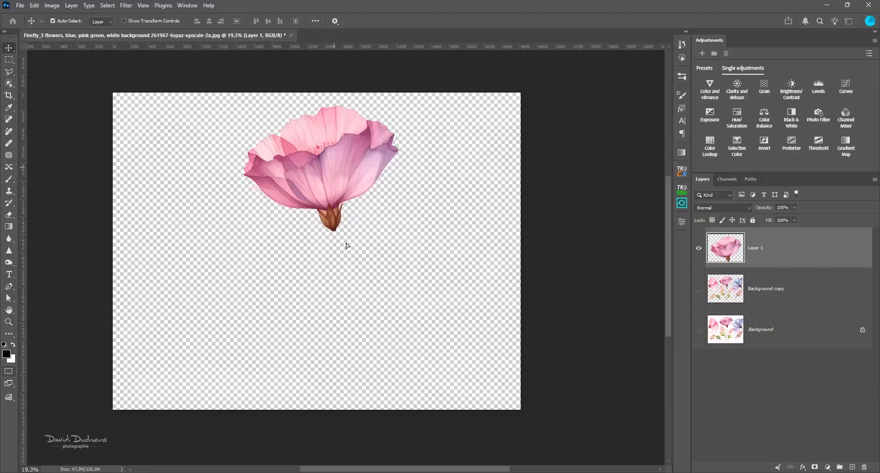
pyautogui.moveTo(337, 245); pyautogui.dragTo(341, 321)
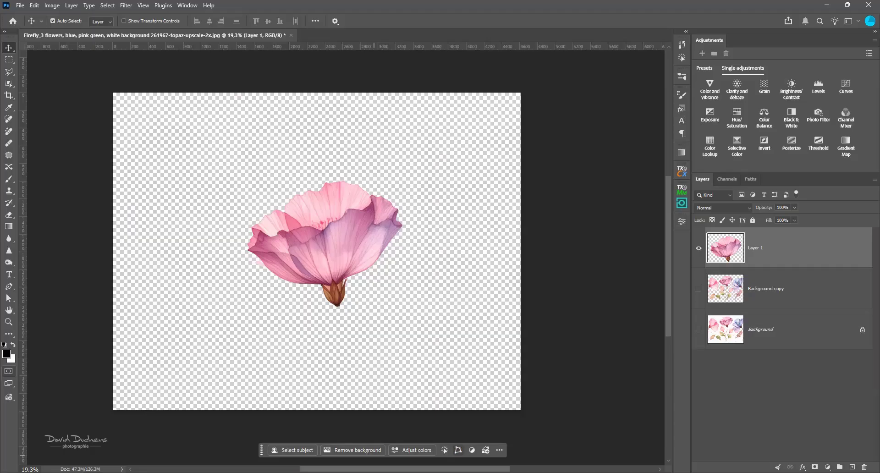
pyautogui.click(458, 450)
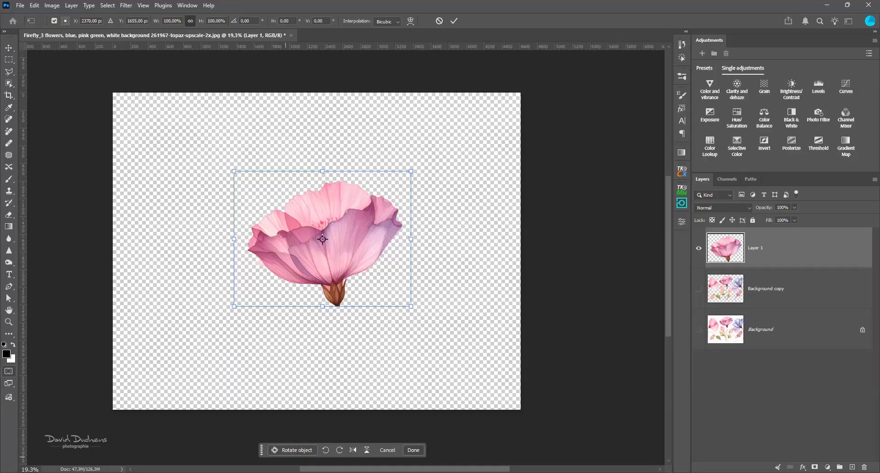
pyautogui.click(292, 450)
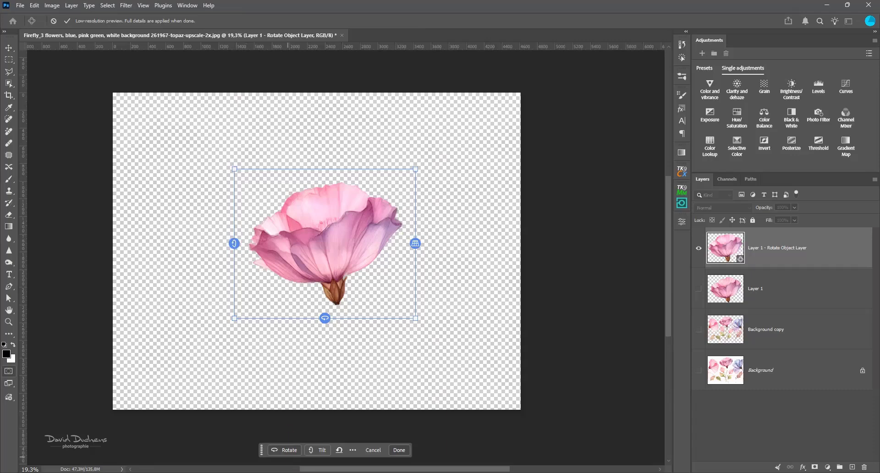
# Rotate the flower slightly around its vertical axis and tilt it until its open face with the yellow centre shows
pyautogui.click(285, 450)
pyautogui.moveTo(285, 463); pyautogui.dragTo(288, 464)
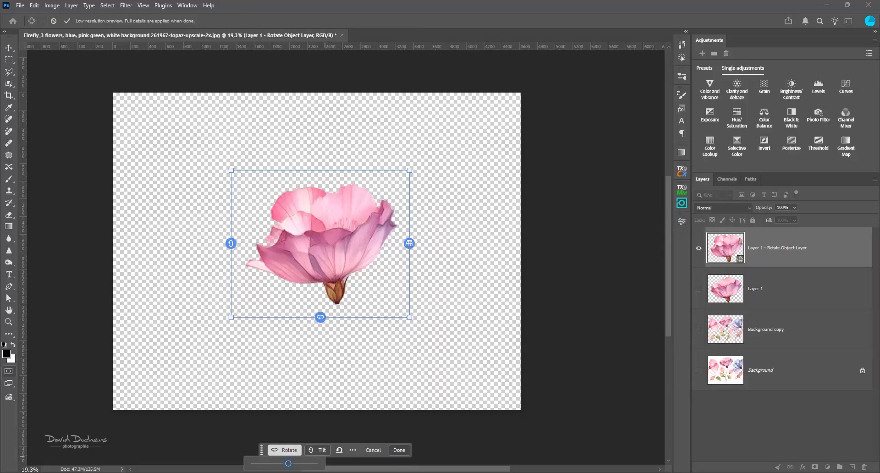
pyautogui.click(318, 447)
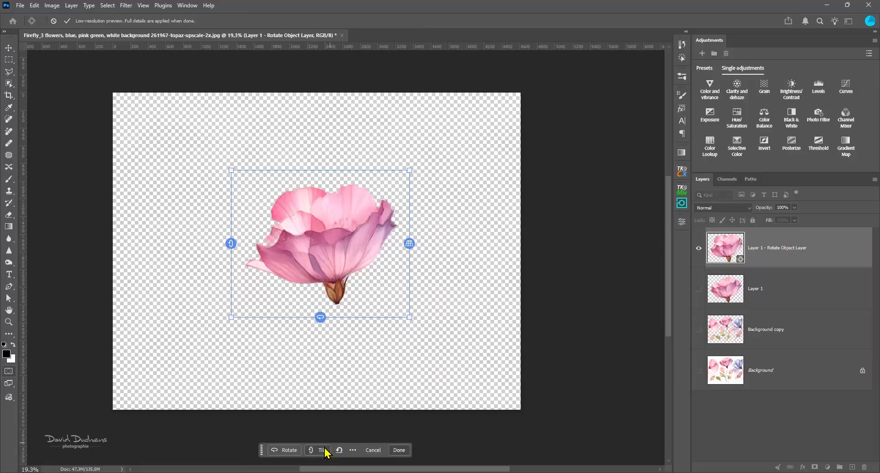
pyautogui.moveTo(317, 464); pyautogui.dragTo(331, 464)
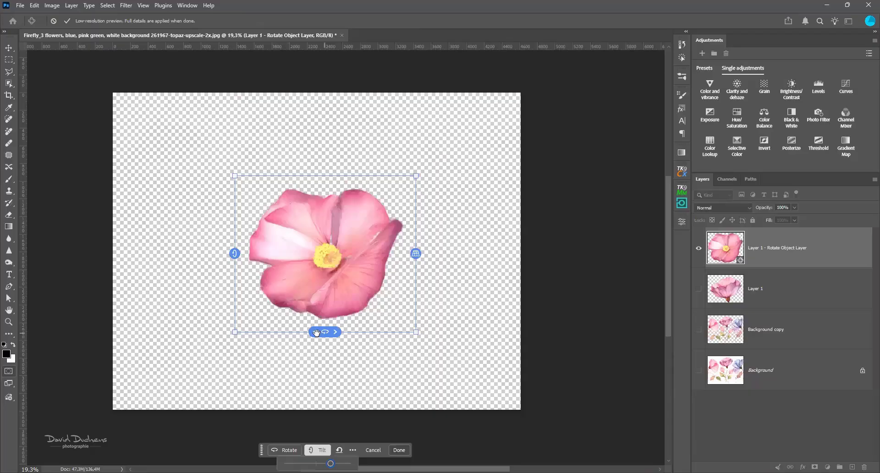
# Fine-tune the flower's rotation and tilt in small increments and apply the Rotate Object transform
pyautogui.click(315, 332)
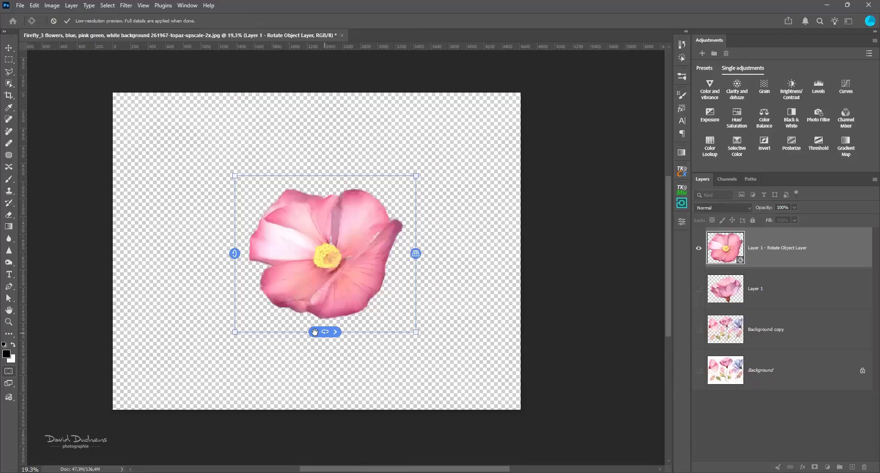
pyautogui.click(336, 332)
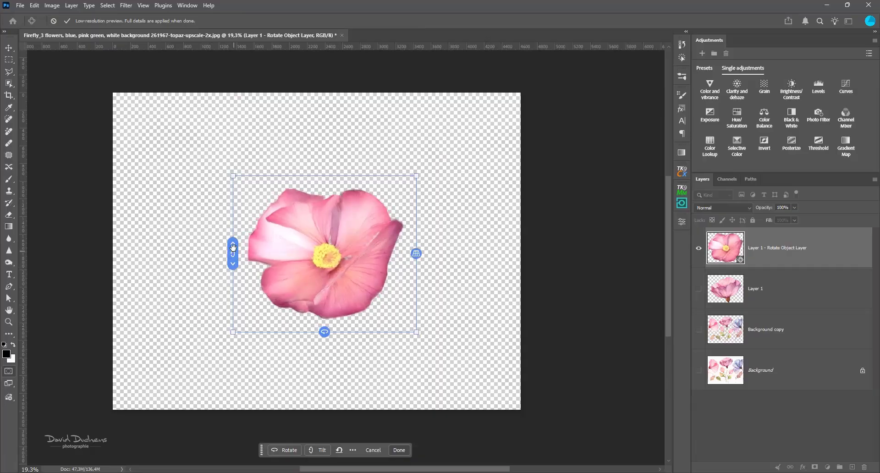
pyautogui.click(233, 244)
pyautogui.moveTo(234, 253); pyautogui.dragTo(233, 249)
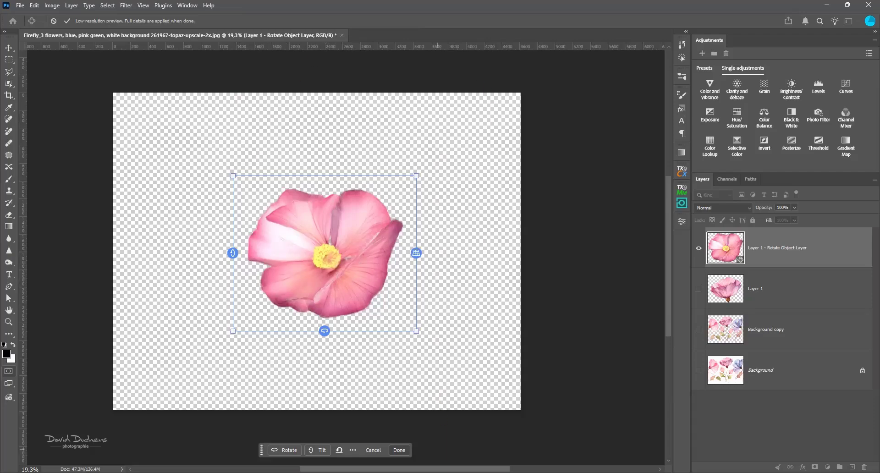
pyautogui.click(400, 450)
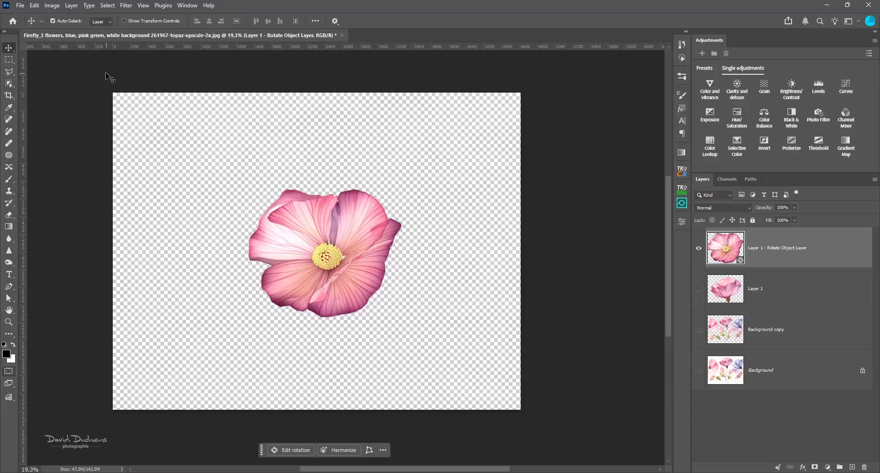
# Compare the original flower on Layer 1 with the rotated version by switching their visibility, ending with only the rotated one shown
pyautogui.click(699, 289)
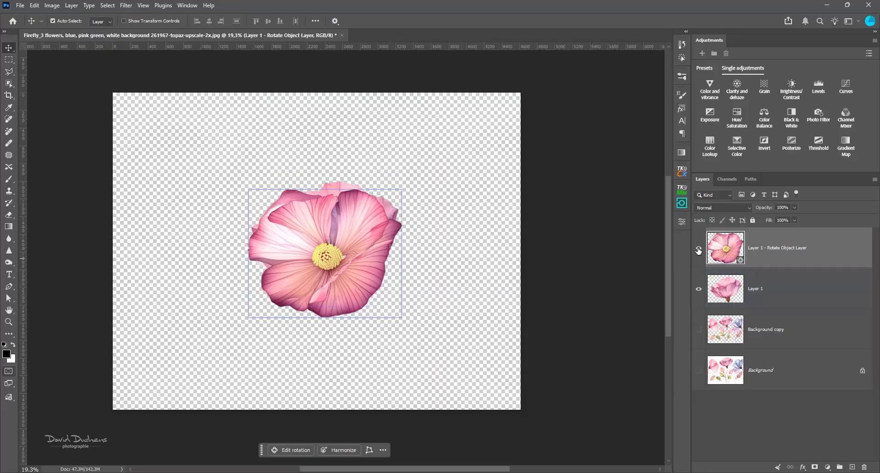
pyautogui.click(699, 249)
pyautogui.click(729, 293)
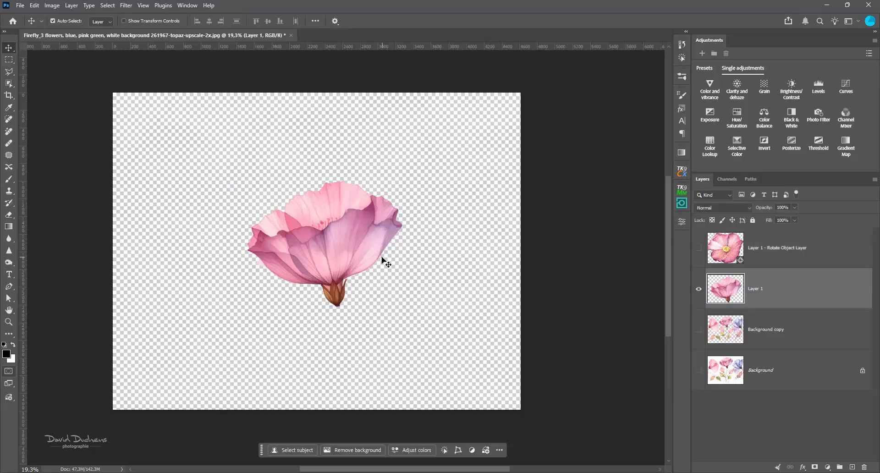
pyautogui.click(699, 289)
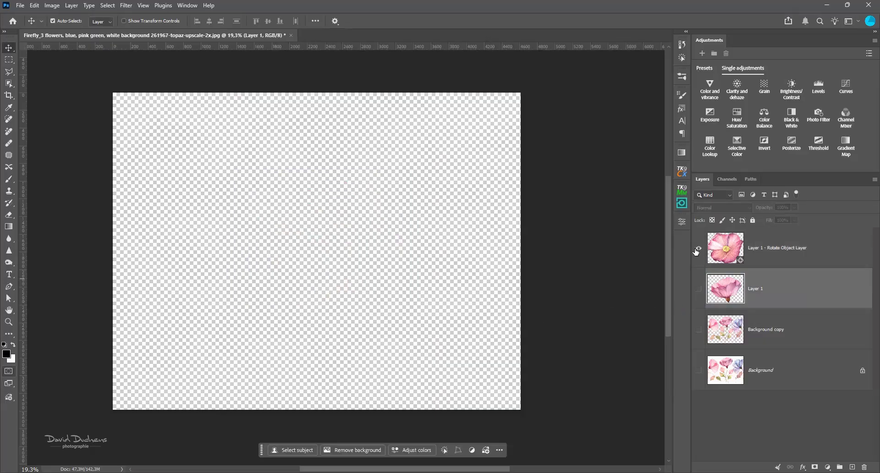
pyautogui.click(698, 250)
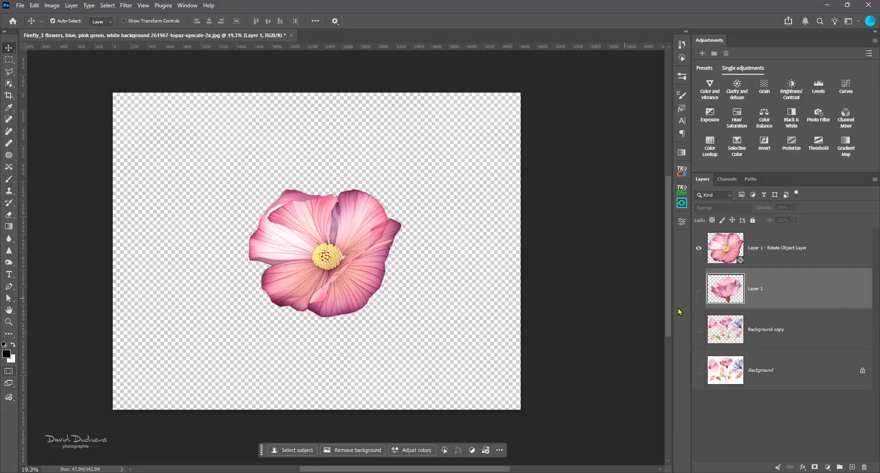
# Show only the Background copy layer with all the cut-out flowers and load its contents as a selection
pyautogui.click(698, 250)
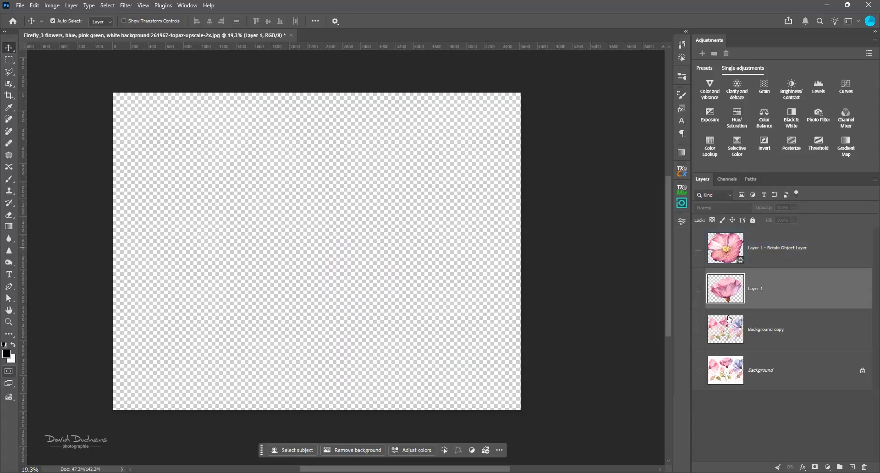
pyautogui.click(732, 335)
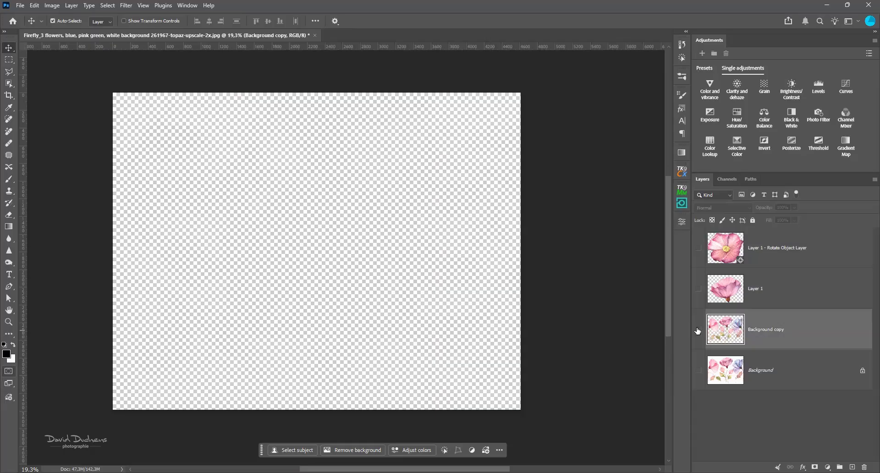
pyautogui.click(698, 330)
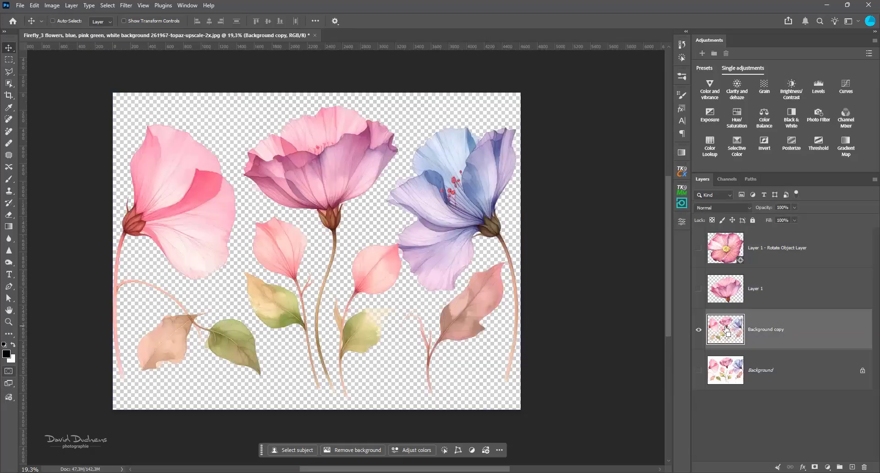
pyautogui.keyDown('ctrl'); pyautogui.click(727, 330); pyautogui.keyUp('ctrl')
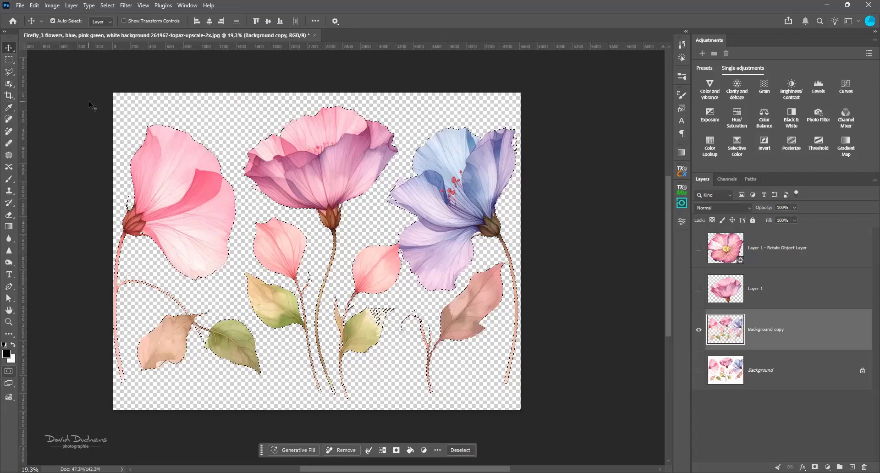
# Intersect the selection with a freehand Lasso outline around the blue flower head, copy it to a new layer and hide Background copy
pyautogui.click(9, 73)
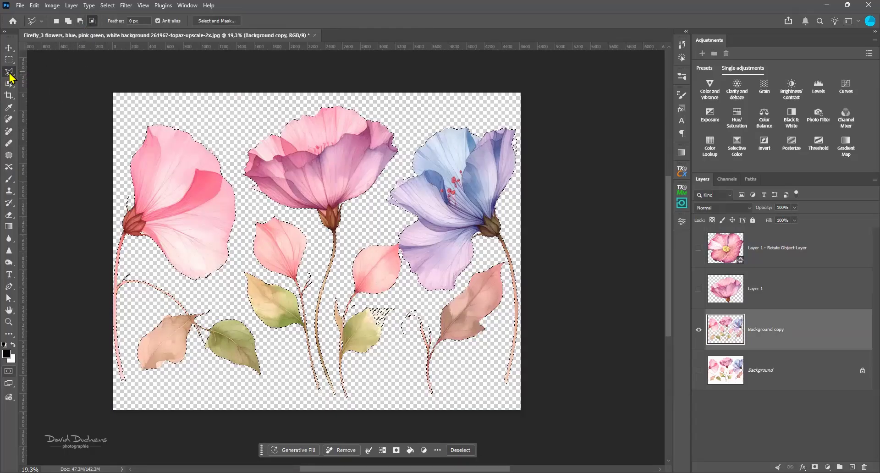
pyautogui.rightClick(9, 76)
pyautogui.click(42, 81)
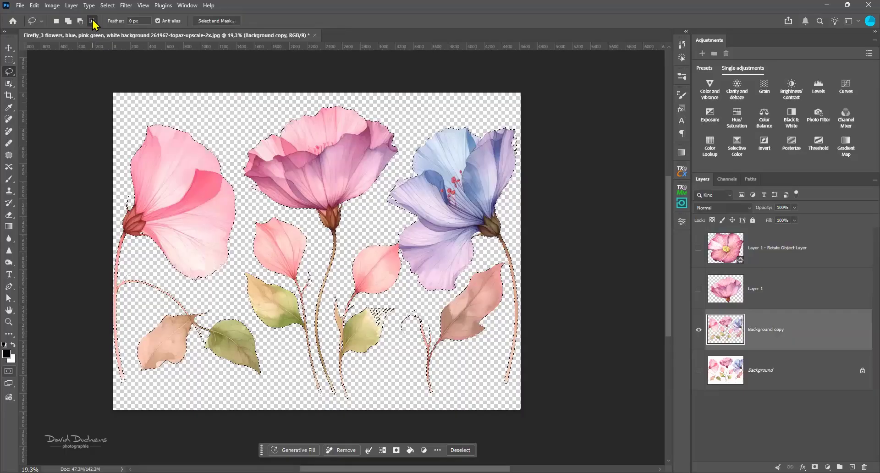
pyautogui.moveTo(395, 163)
pyautogui.mouseDown()
pyautogui.moveTo(379, 211)
pyautogui.moveTo(417, 301)
pyautogui.moveTo(441, 304)
pyautogui.moveTo(475, 264)
pyautogui.moveTo(478, 239)
pyautogui.moveTo(505, 228)
pyautogui.moveTo(526, 146)
pyautogui.moveTo(519, 118)
pyautogui.moveTo(489, 109)
pyautogui.moveTo(418, 137)
pyautogui.mouseUp()
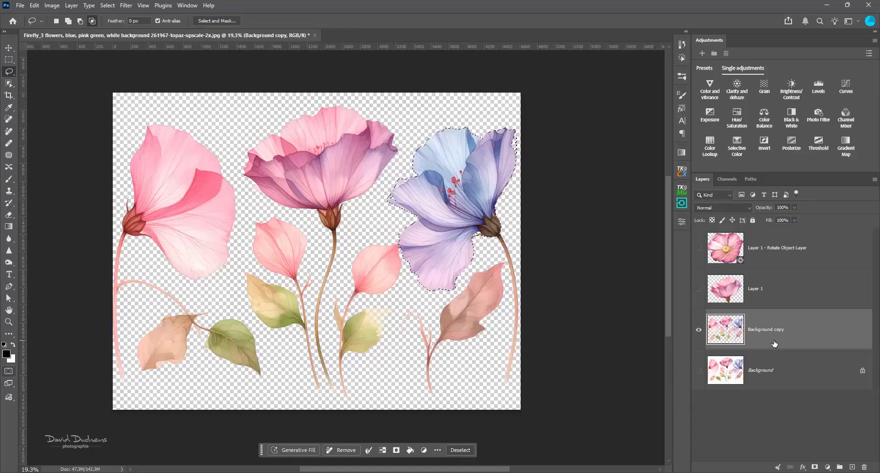
pyautogui.hotkey('ctrl', 'j')
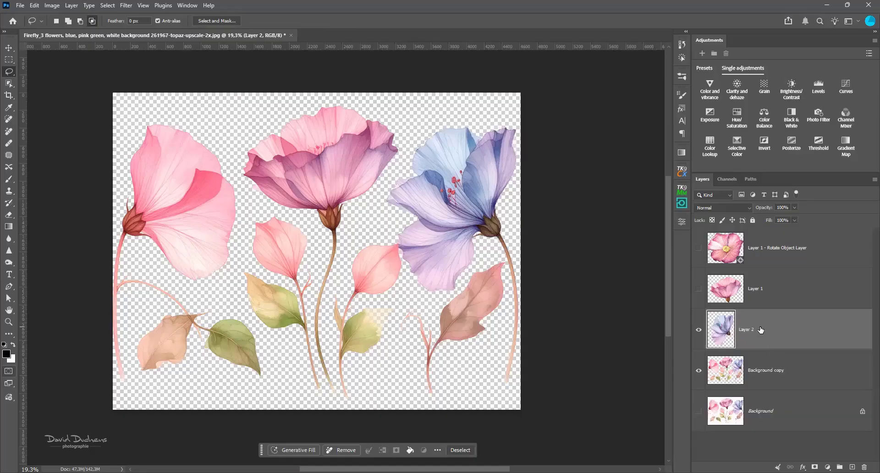
pyautogui.click(700, 370)
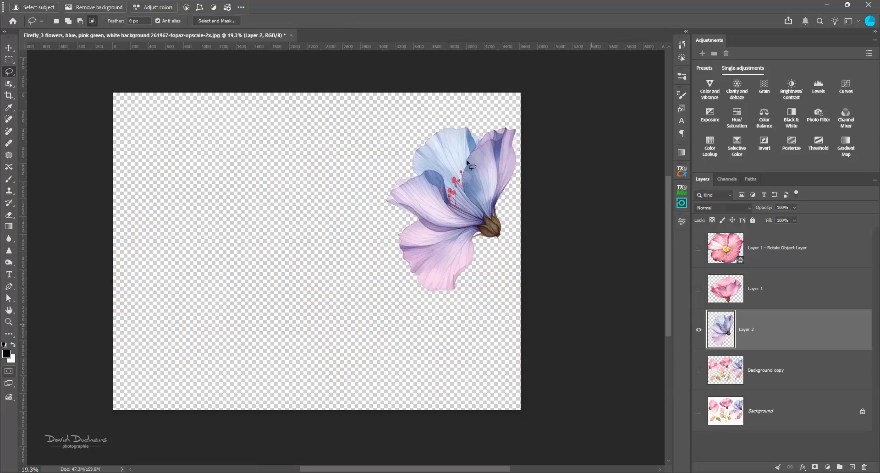
# Move the blue flower head to the middle of the canvas and enlarge it slightly with Free Transform
pyautogui.press('v')
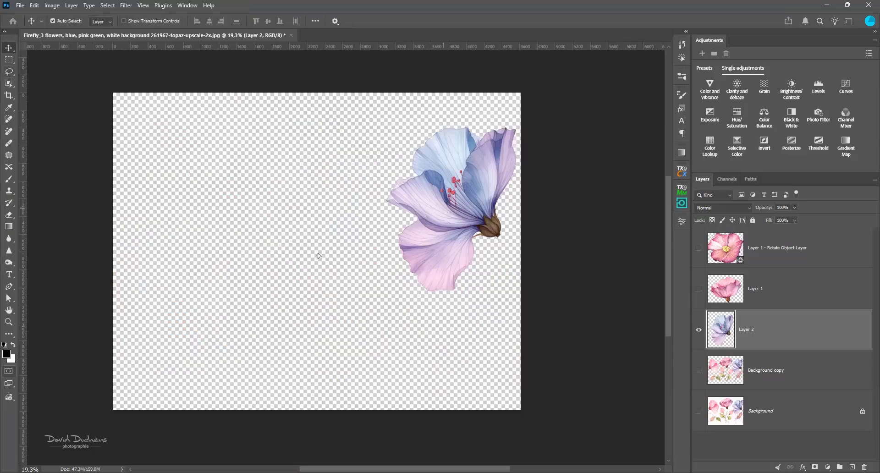
pyautogui.moveTo(443, 209); pyautogui.dragTo(303, 256)
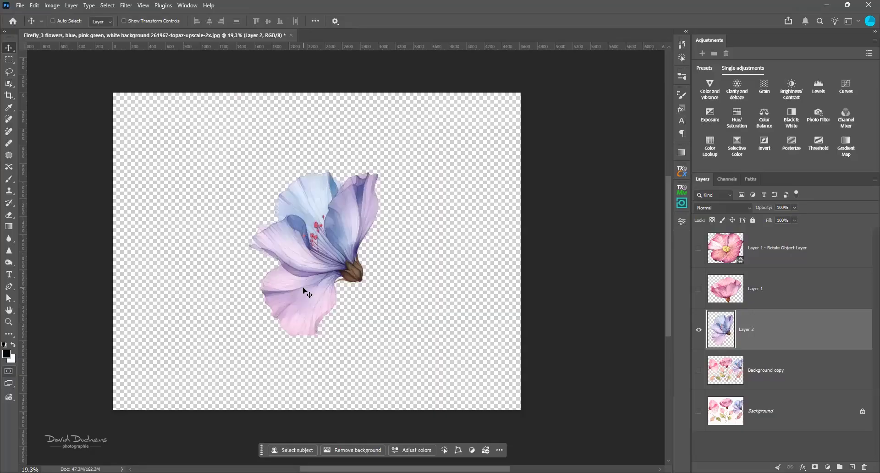
pyautogui.hotkey('ctrl', 't')
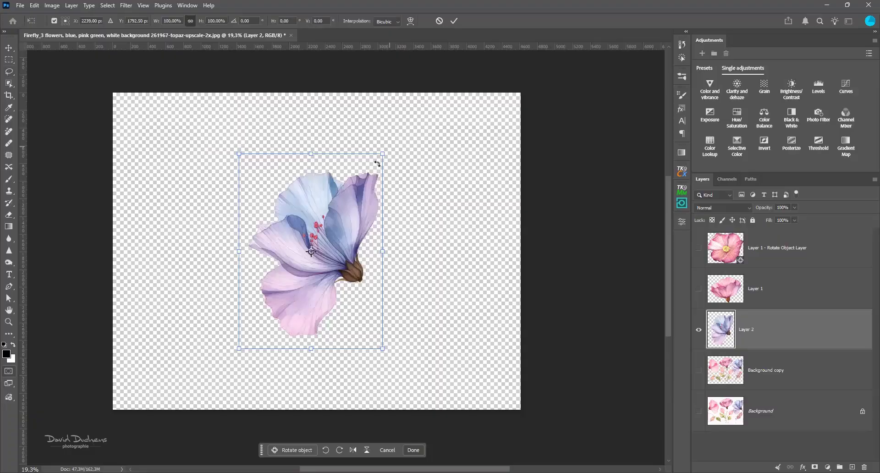
pyautogui.moveTo(383, 152); pyautogui.dragTo(381, 154)
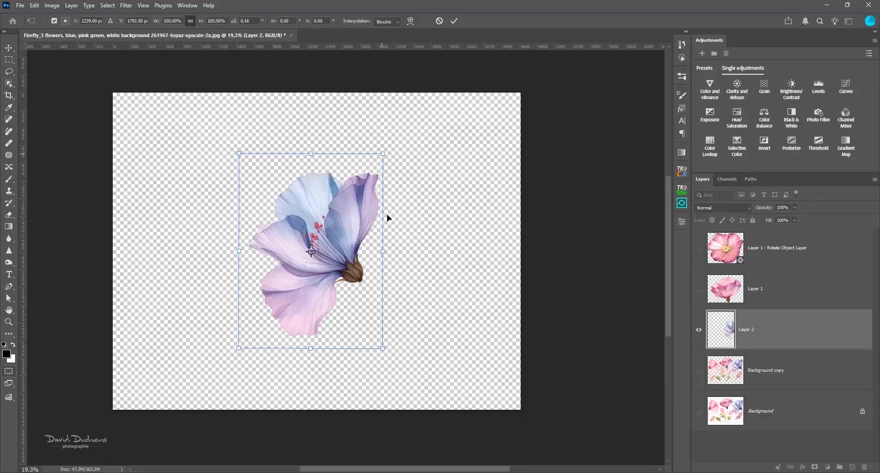
pyautogui.doubleClick(325, 221)
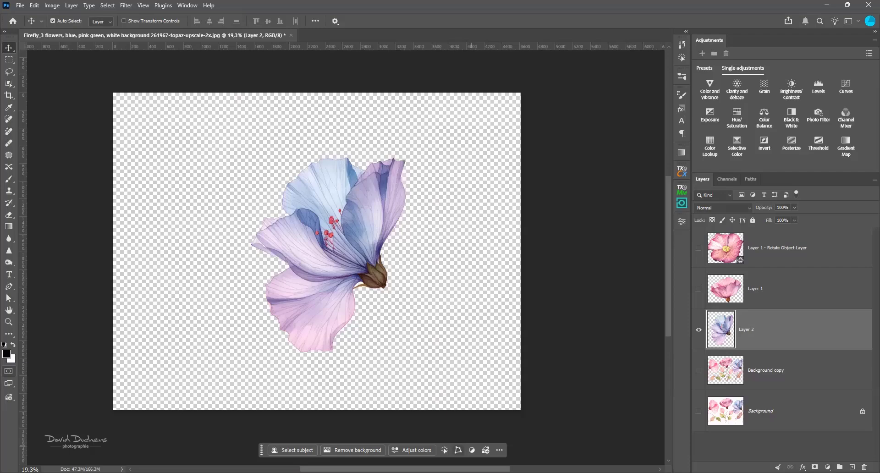
# Open the blue flower in Rotate Object and turn it around its vertical axis until its open face with the red stamens shows
pyautogui.click(458, 450)
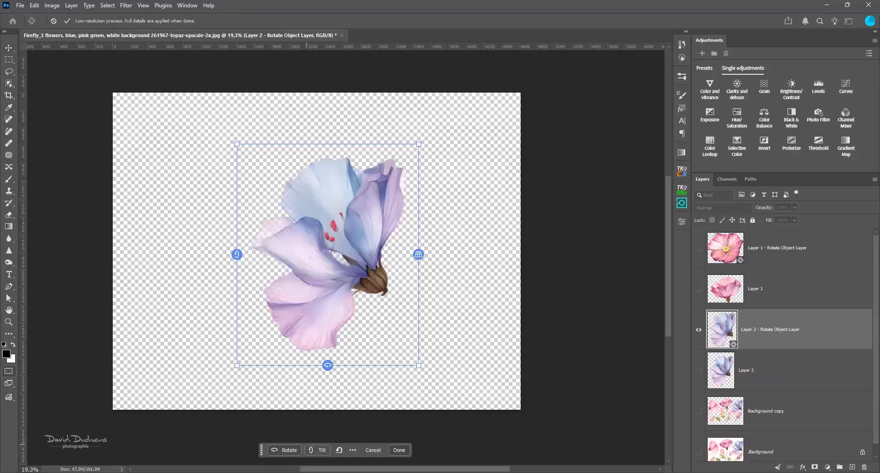
pyautogui.click(280, 450)
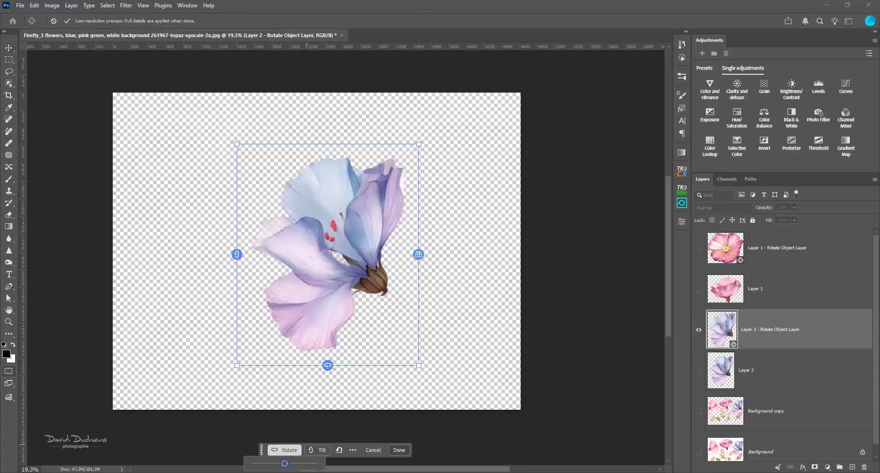
pyautogui.moveTo(284, 463); pyautogui.dragTo(298, 463)
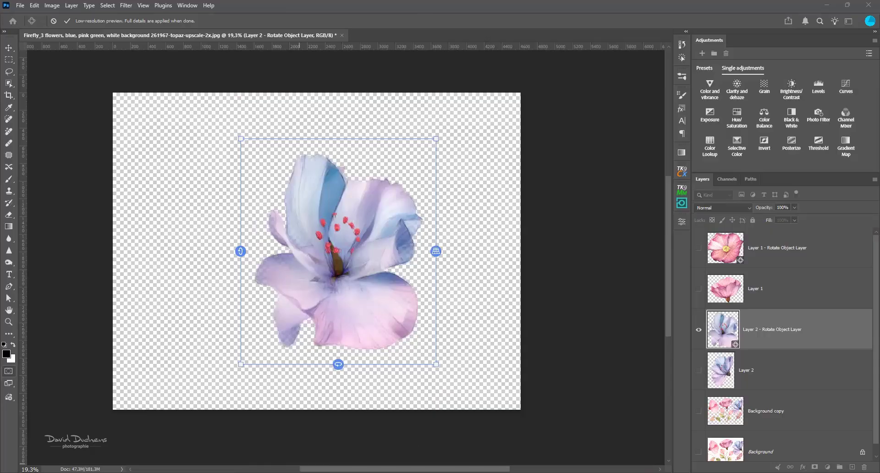
# Tilt the blue flower very slightly and apply the Rotate Object transform
pyautogui.click(318, 451)
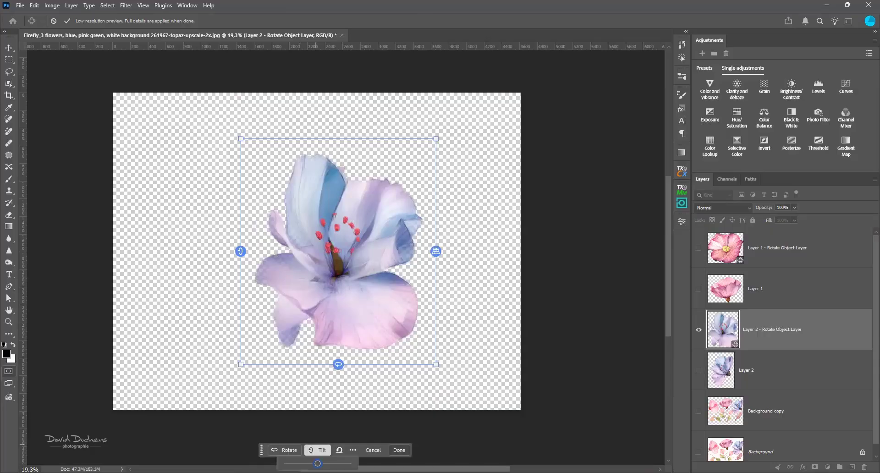
pyautogui.moveTo(318, 464); pyautogui.dragTo(317, 464)
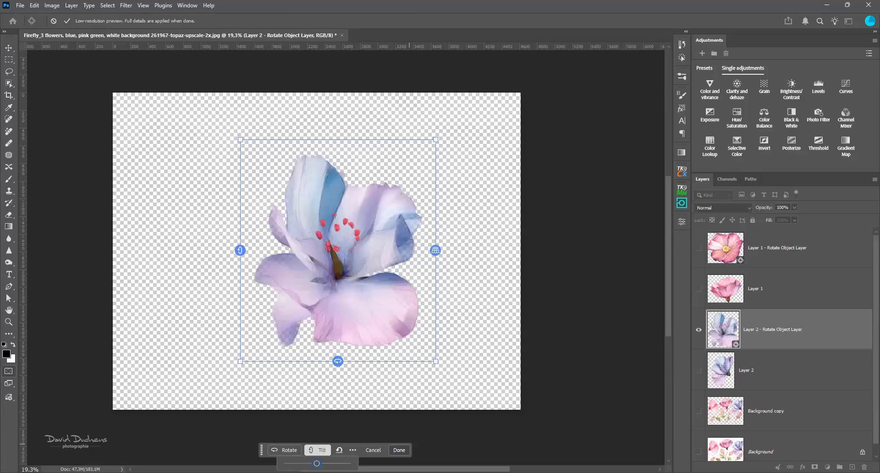
pyautogui.click(399, 451)
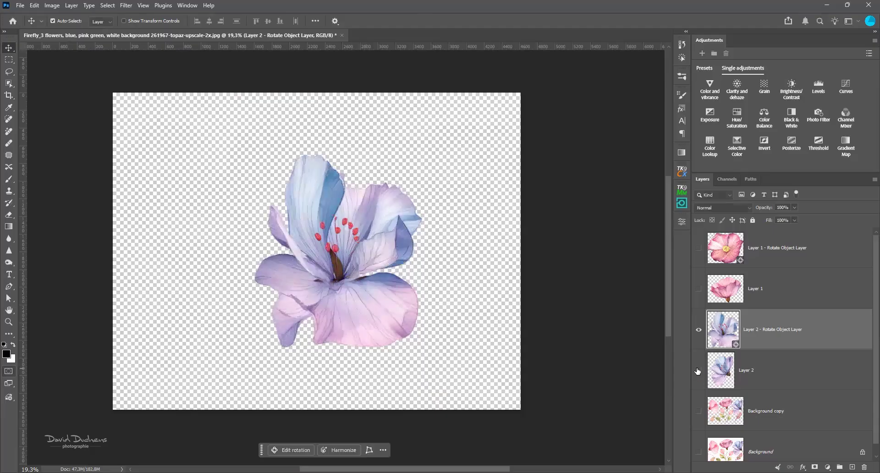
# Compare the original blue flower on Layer 2 with its rotated version by switching their visibility, ending with only the rotated one shown
pyautogui.keyDown('alt'); pyautogui.click(698, 371); pyautogui.keyUp('alt')
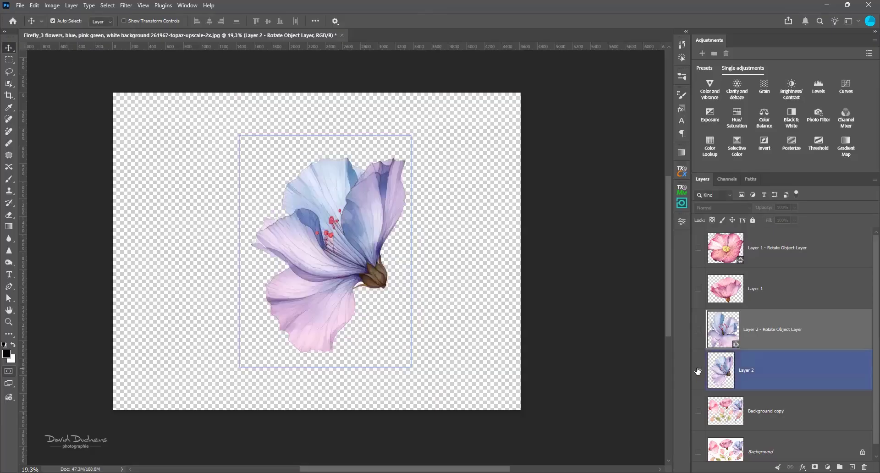
pyautogui.keyDown('alt'); pyautogui.click(698, 371); pyautogui.keyUp('alt')
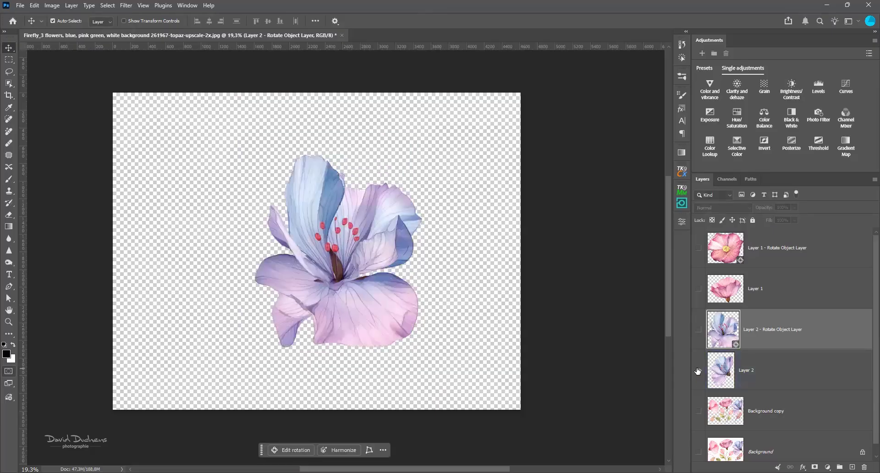
pyautogui.keyDown('alt'); pyautogui.click(698, 372); pyautogui.keyUp('alt')
pyautogui.keyDown('alt'); pyautogui.click(697, 372); pyautogui.keyUp('alt')
pyautogui.keyDown('alt'); pyautogui.click(698, 371); pyautogui.keyUp('alt')
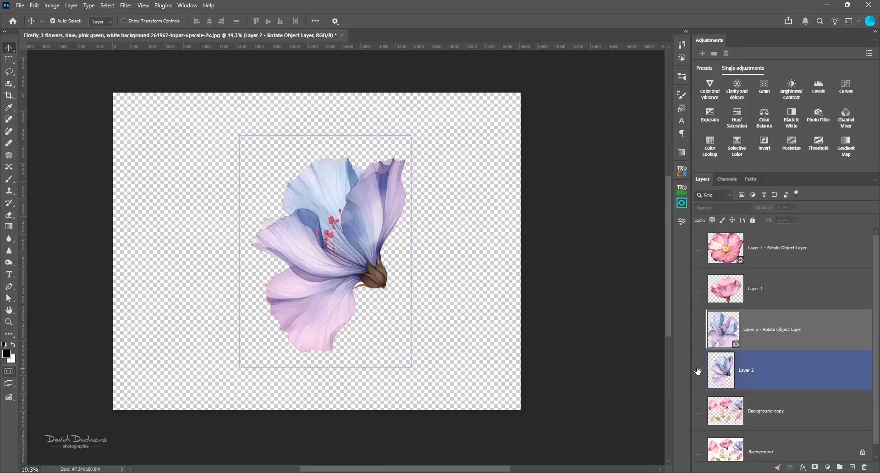
pyautogui.keyDown('alt'); pyautogui.click(698, 372); pyautogui.keyUp('alt')
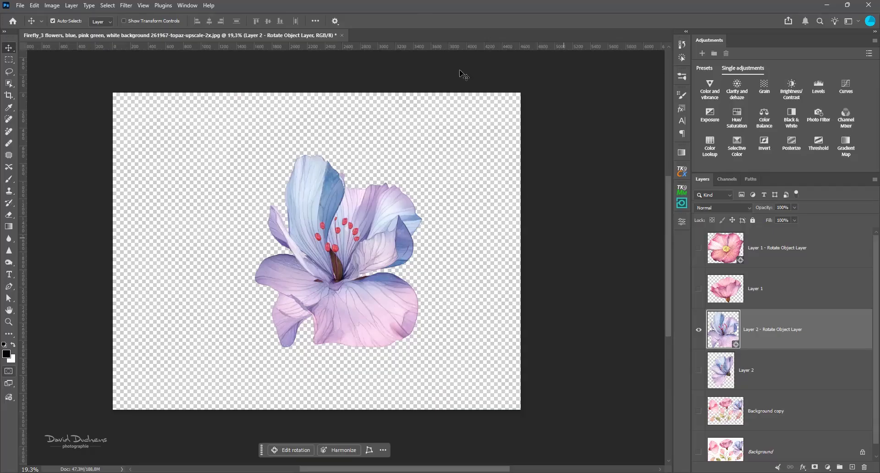
# Look up what's new in Photoshop v27.6 among the past releases and open the "Change views with Rotate object" tutorial
pyautogui.hotkey('alt', 'Tab')
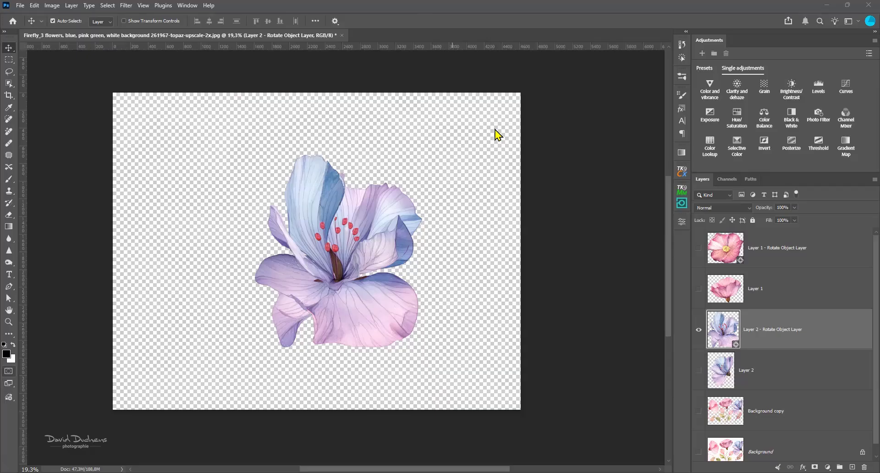
pyautogui.click(207, 6)
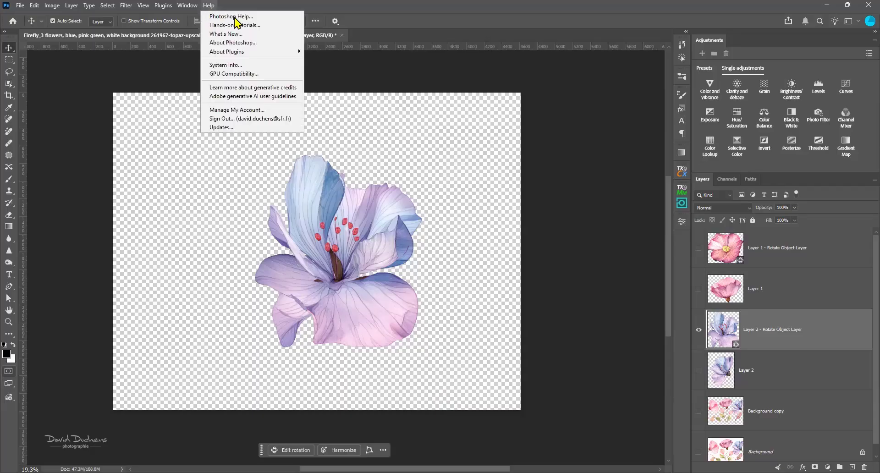
pyautogui.click(250, 32)
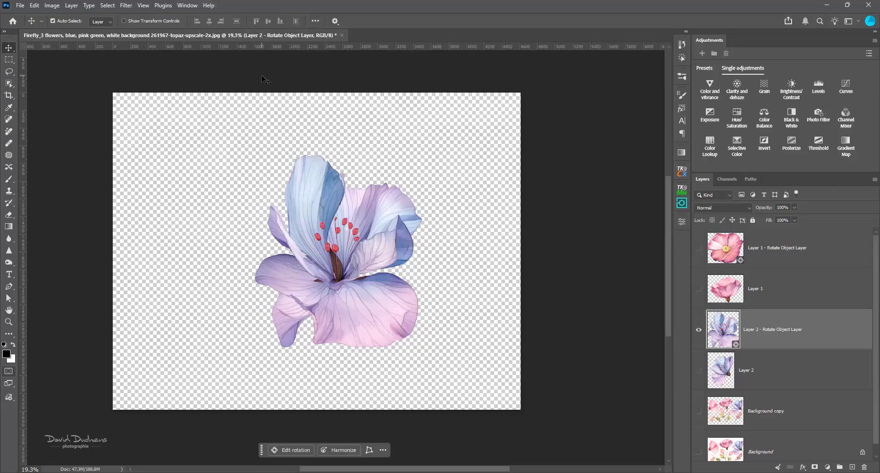
pyautogui.scroll(-2, 779, 277)
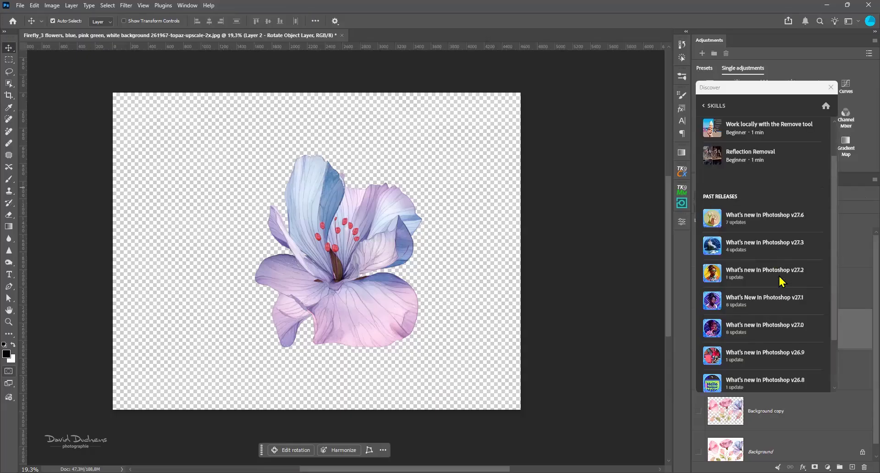
pyautogui.click(765, 216)
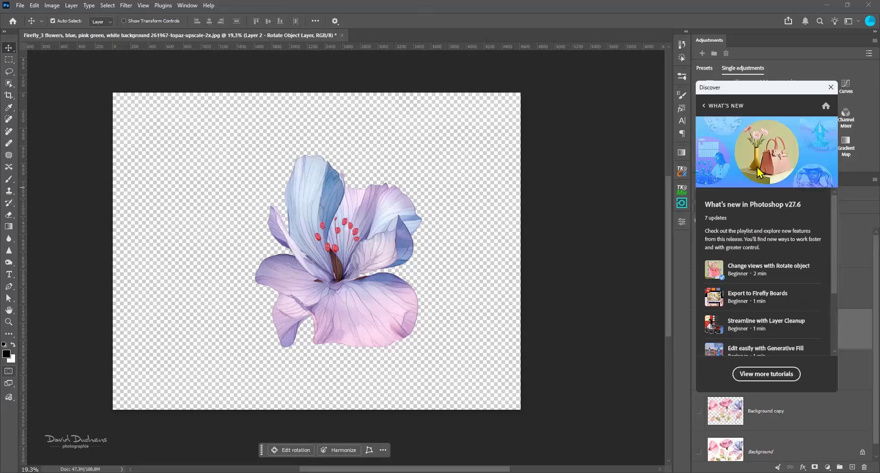
pyautogui.click(755, 274)
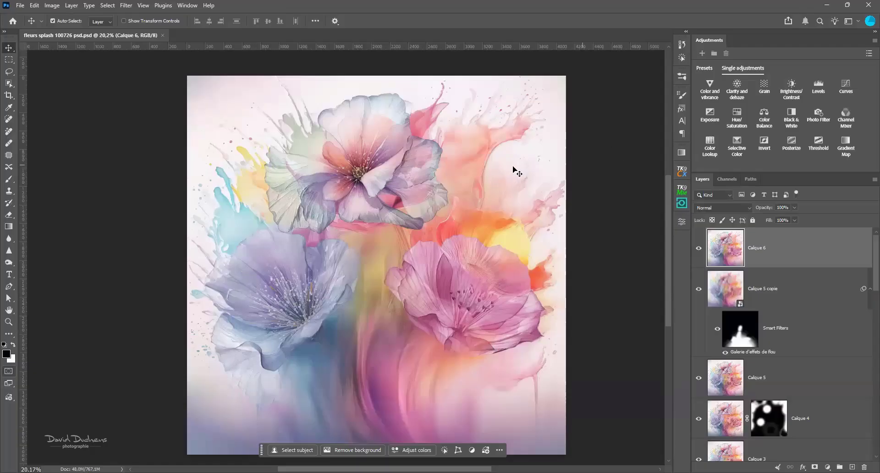
# Look through the layer stack of the fleurs splash 100726 psd.psd composition, down to the background layer and back up
pyautogui.scroll(-10, 812, 311)
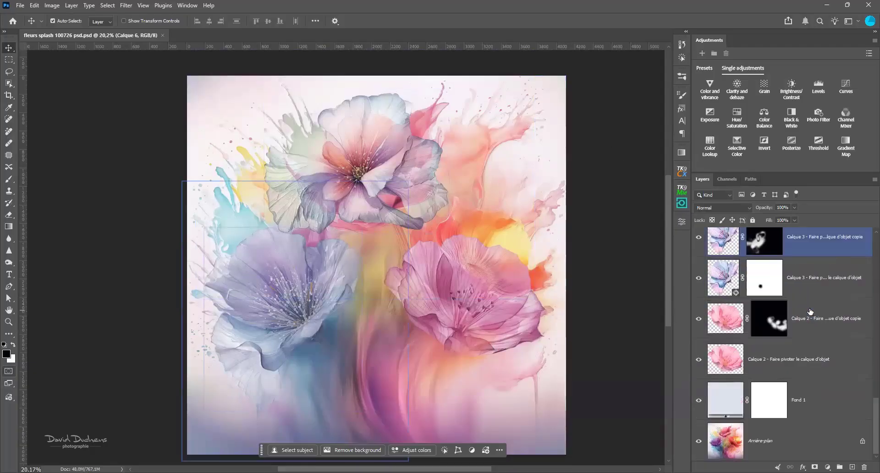
pyautogui.click(809, 313)
pyautogui.scroll(10, 807, 308)
pyautogui.click(782, 304)
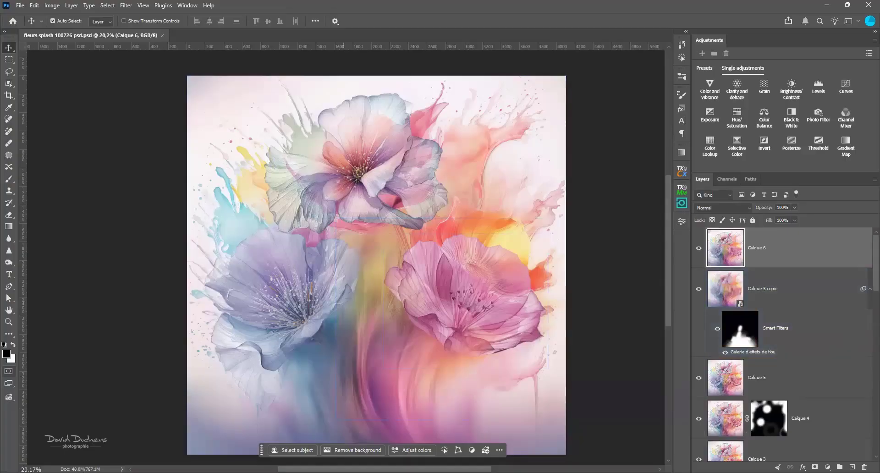
# Arrange the flowers image and the fleurs splash composition side by side in a 2-up Vertical layout, fitting each picture in its window
pyautogui.click(9, 72)
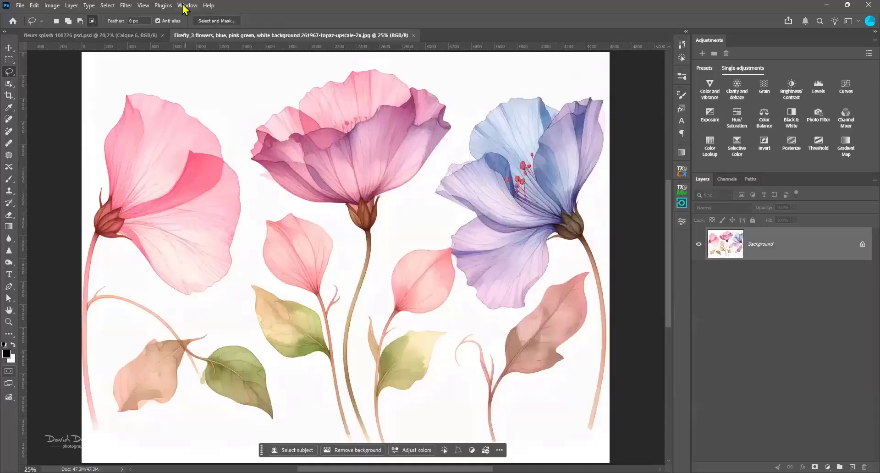
pyautogui.click(185, 5)
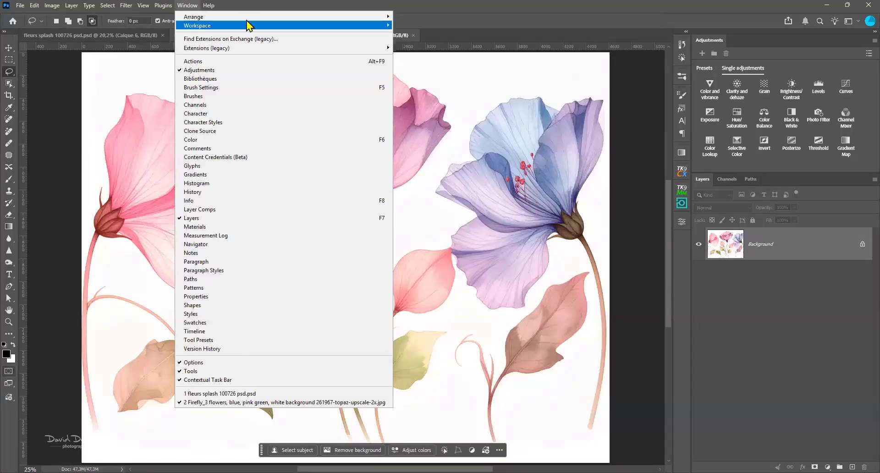
pyautogui.moveTo(257, 17)
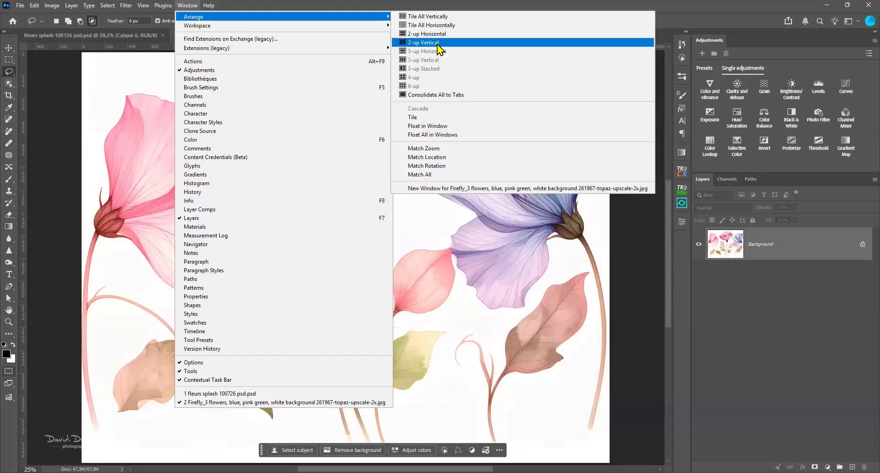
pyautogui.click(441, 42)
pyautogui.moveTo(274, 230); pyautogui.dragTo(152, 222)
pyautogui.scroll(1, 198, 236)
pyautogui.click(383, 37)
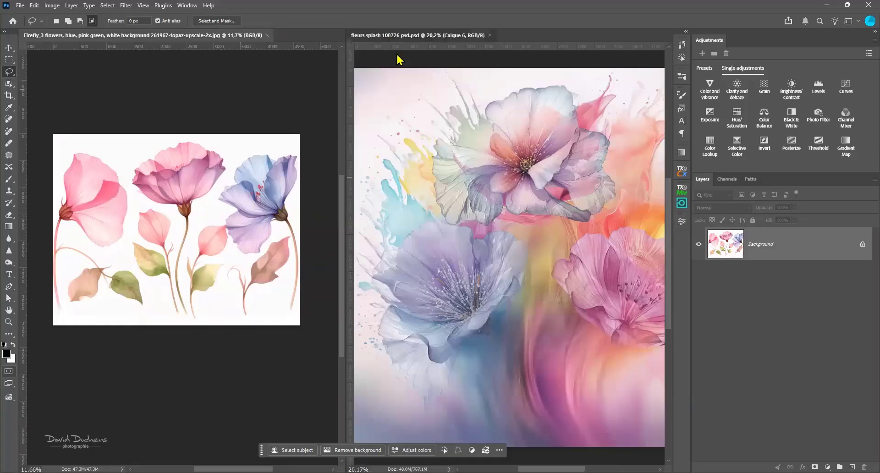
pyautogui.scroll(-6, 447, 260)
pyautogui.scroll(2, 462, 251)
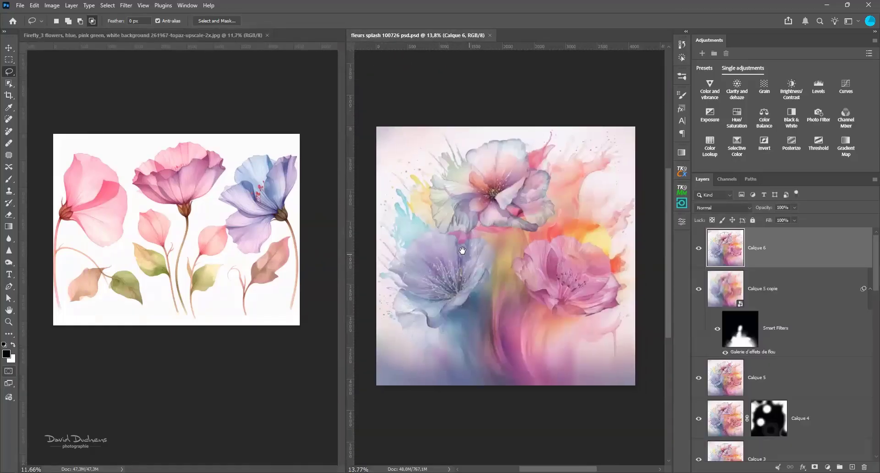
pyautogui.moveTo(462, 250); pyautogui.dragTo(449, 244)
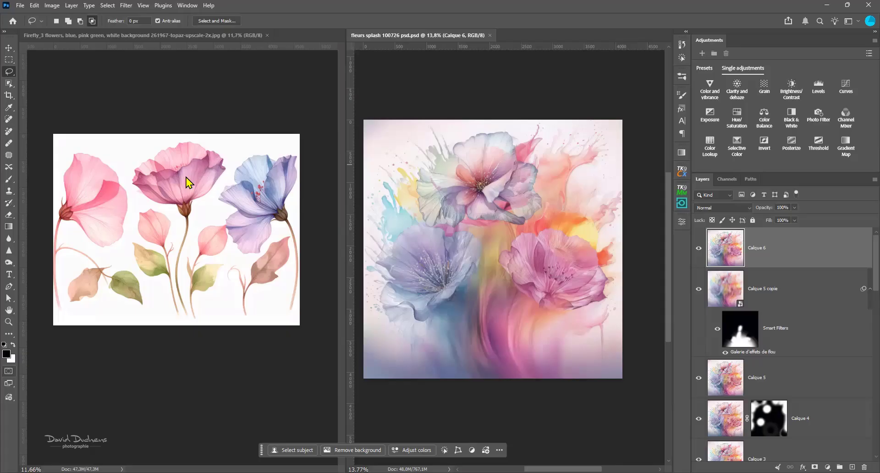
# Close the flowers image and enlarge the fleurs splash composition, centred in the workspace
pyautogui.click(267, 36)
pyautogui.scroll(3, 244, 344)
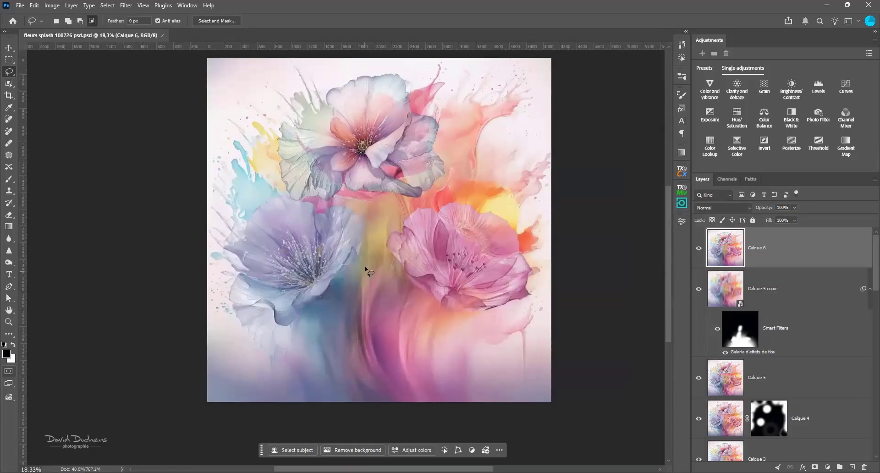
pyautogui.moveTo(372, 271); pyautogui.dragTo(359, 297)
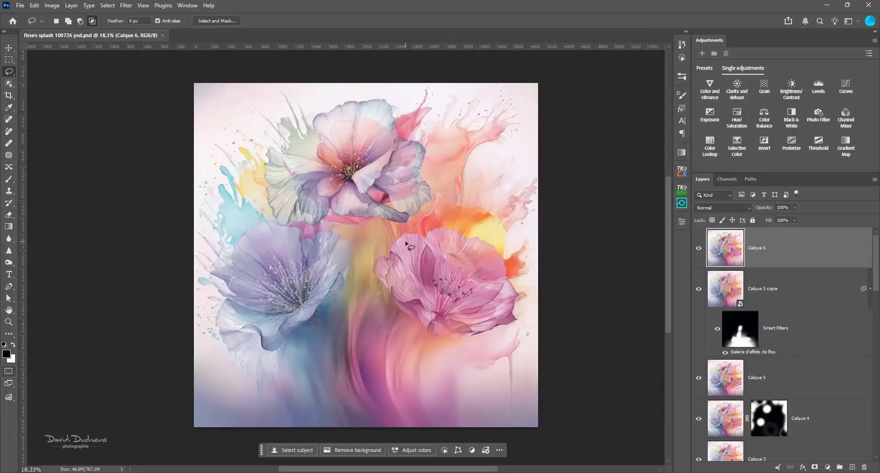
# Examine how the composition is built, from the Arrière-plan and rotated flower layers through the masks and smart filters to Calque 6
pyautogui.scroll(-10, 805, 375)
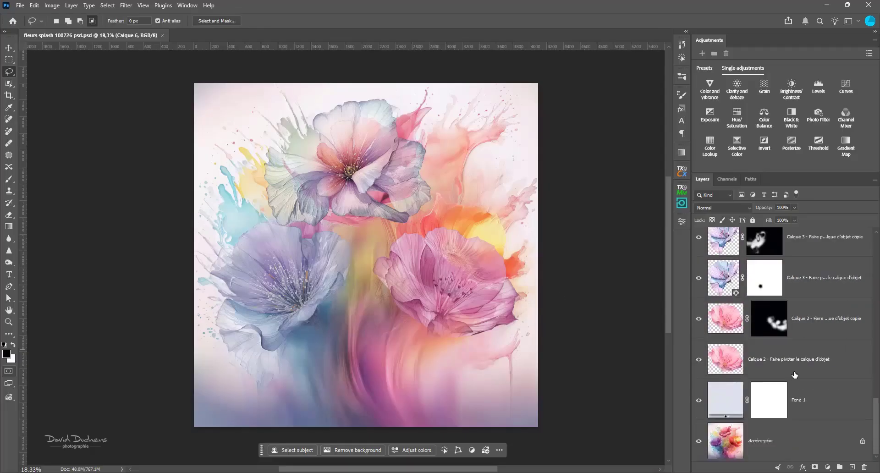
pyautogui.scroll(2, 766, 417)
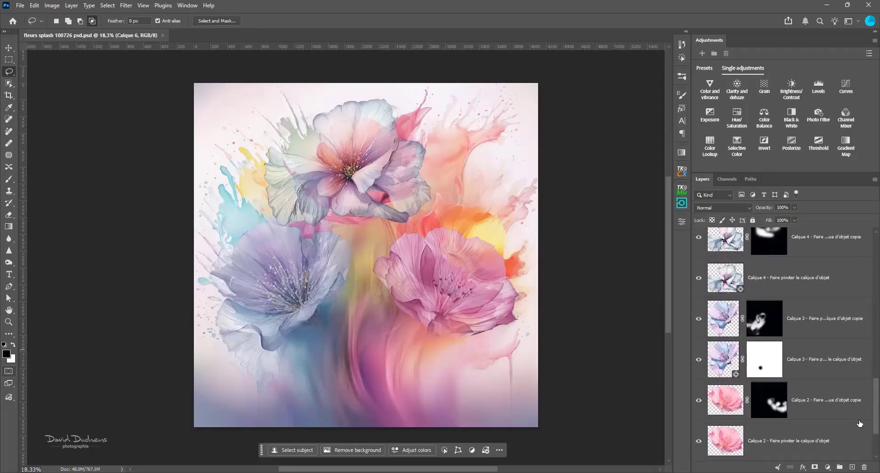
pyautogui.scroll(1, 866, 420)
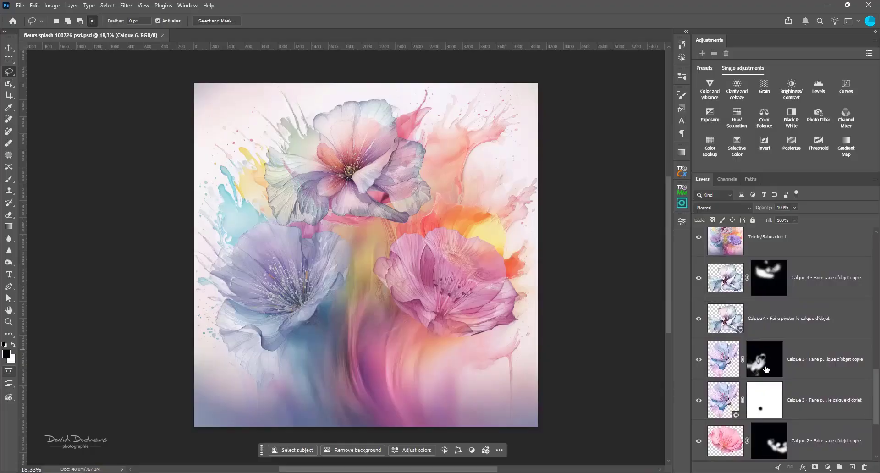
pyautogui.scroll(2, 867, 390)
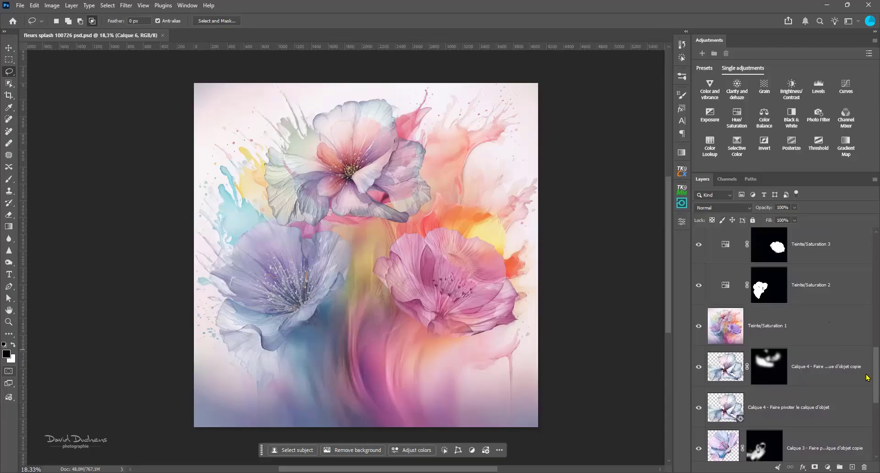
pyautogui.scroll(3, 867, 353)
pyautogui.scroll(2, 867, 349)
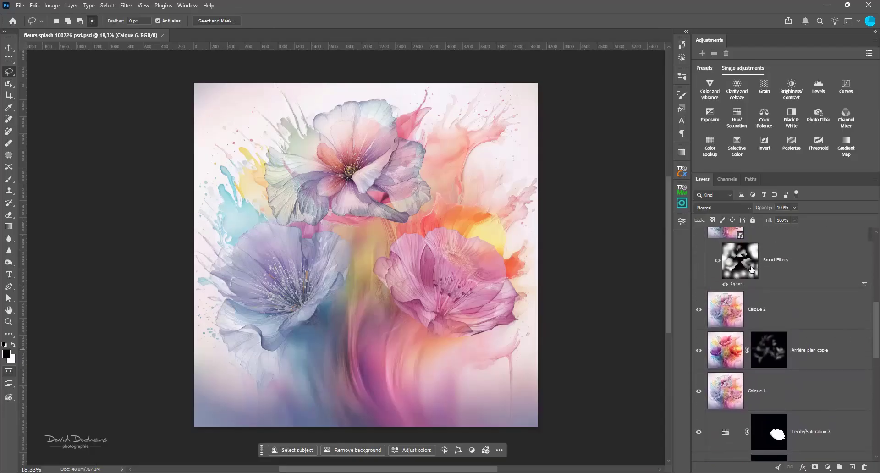
pyautogui.scroll(4, 868, 321)
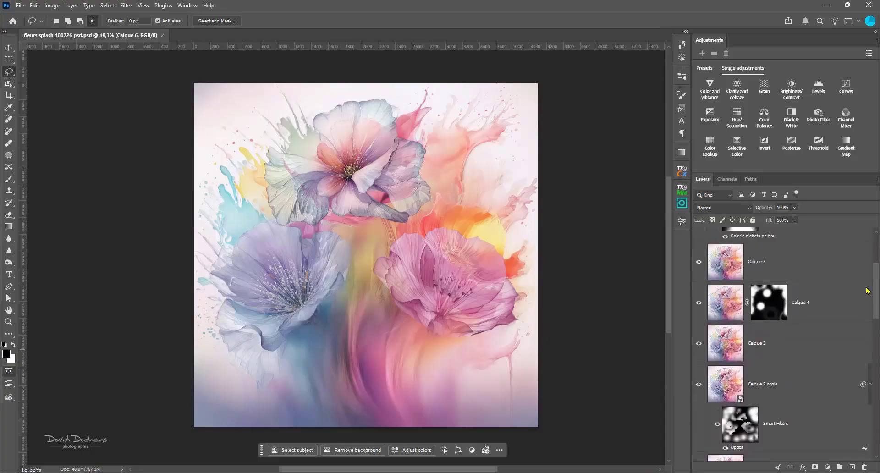
pyautogui.scroll(2, 867, 284)
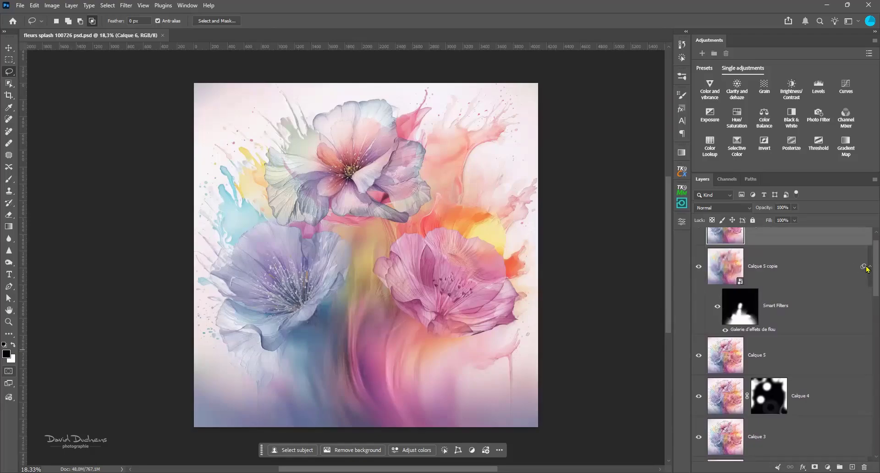
pyautogui.scroll(1, 868, 261)
pyautogui.scroll(-10, 868, 280)
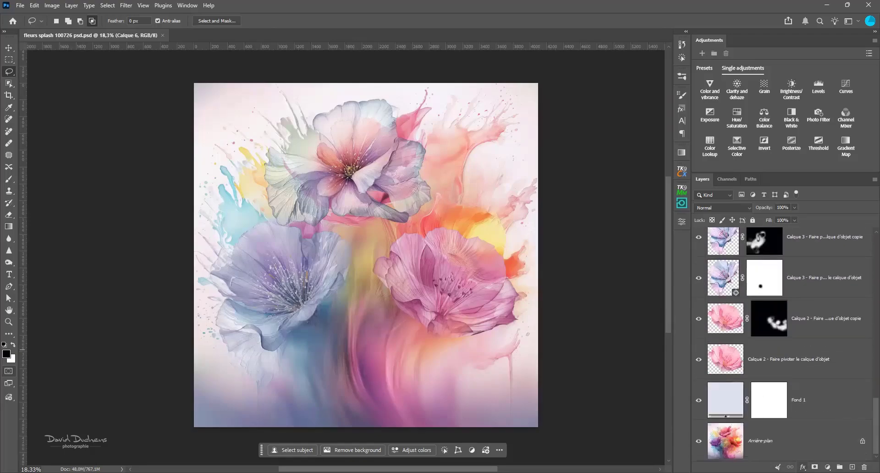
# Show only the Arrière-plan layer and briefly preview the masked copies of the Calque 3 and Calque 2 flowers over it
pyautogui.keyDown('alt'); pyautogui.click(699, 442); pyautogui.keyUp('alt')
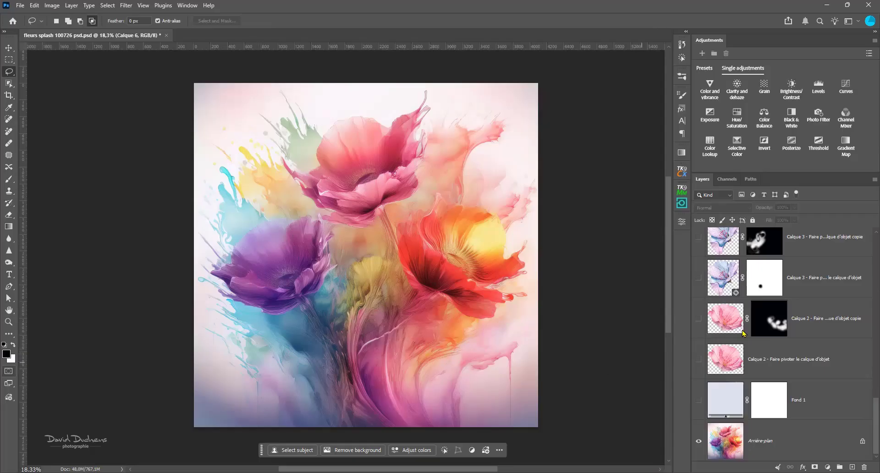
pyautogui.scroll(1, 793, 306)
pyautogui.click(699, 279)
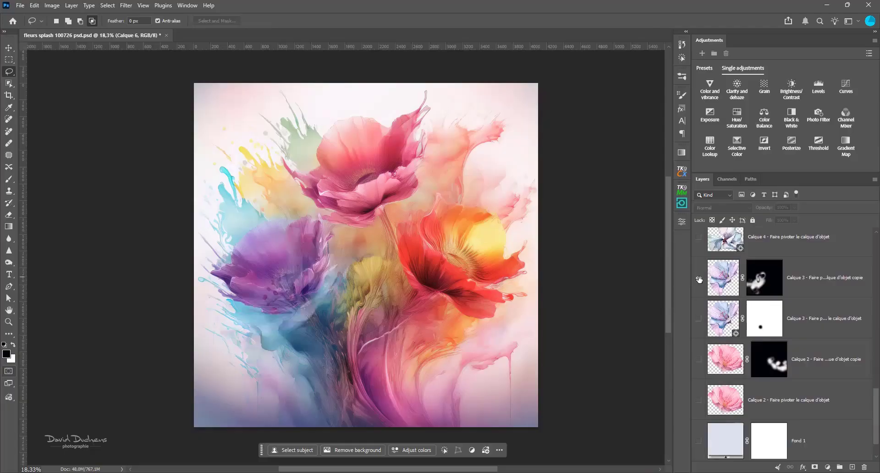
pyautogui.click(699, 280)
pyautogui.click(699, 278)
pyautogui.click(699, 279)
pyautogui.scroll(1, 697, 309)
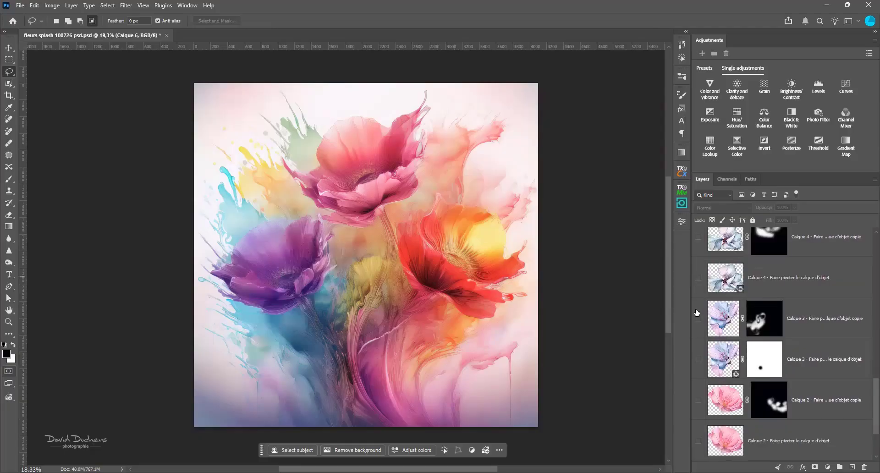
pyautogui.scroll(-1, 697, 309)
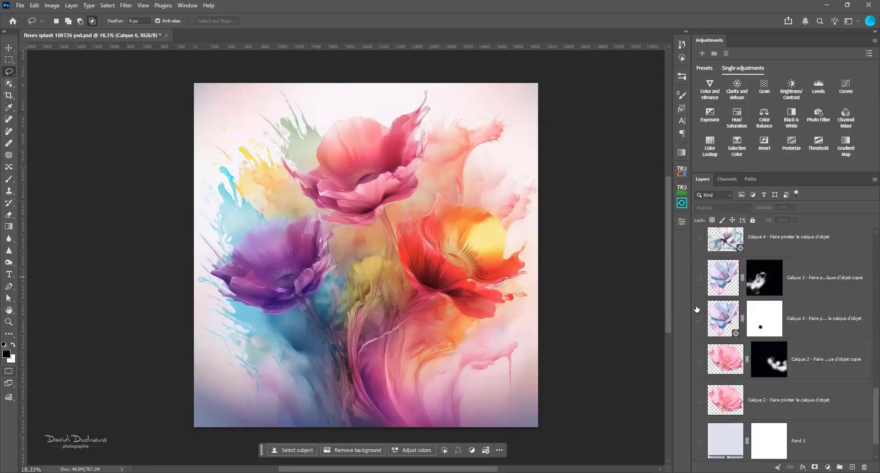
pyautogui.click(697, 359)
pyautogui.click(697, 359)
pyautogui.scroll(-1, 706, 333)
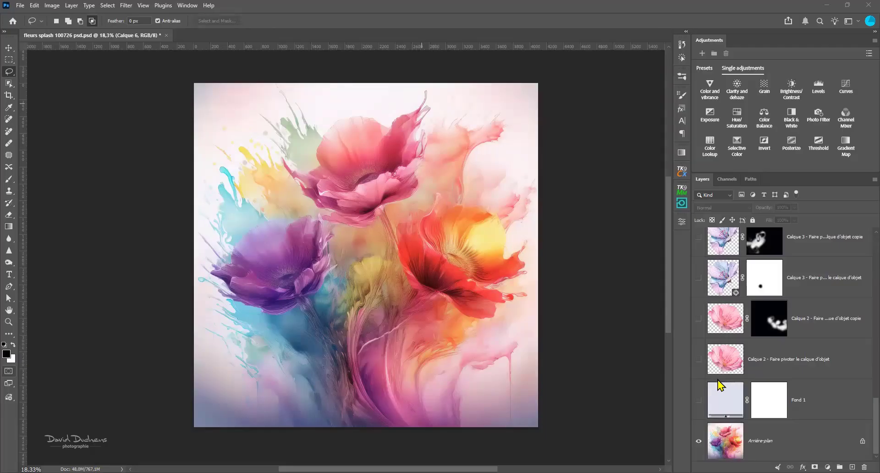
# Compare the background with and without the Fond 1 fill, and delete the Fond 1 layer
pyautogui.click(700, 401)
pyautogui.click(700, 402)
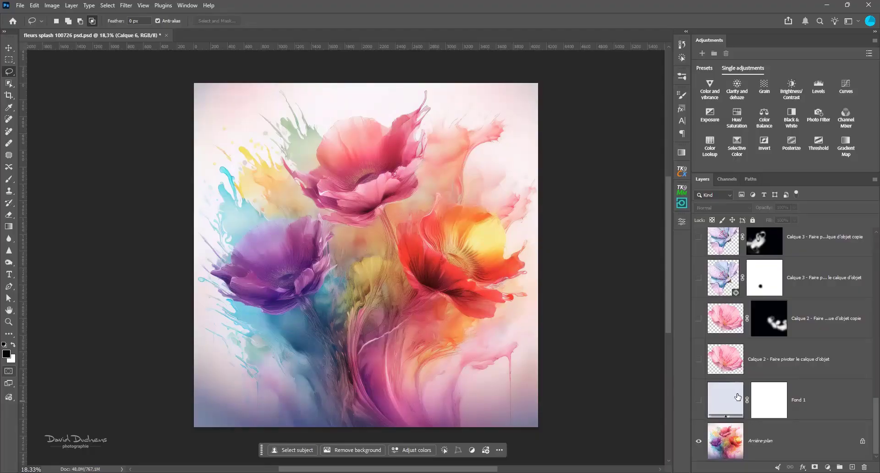
pyautogui.click(699, 400)
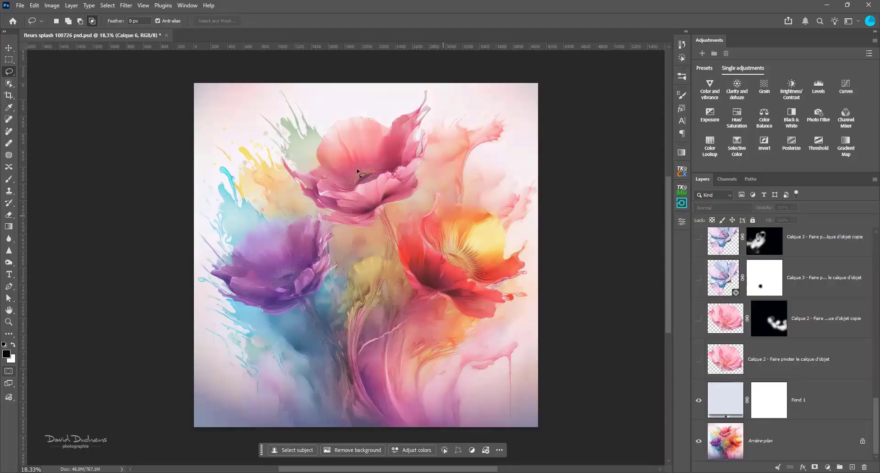
pyautogui.click(698, 402)
pyautogui.click(697, 402)
pyautogui.click(832, 407)
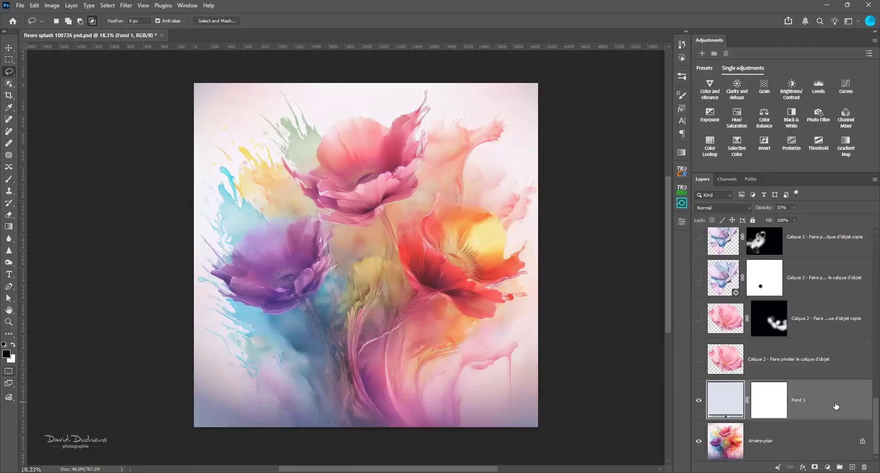
pyautogui.press('Delete')
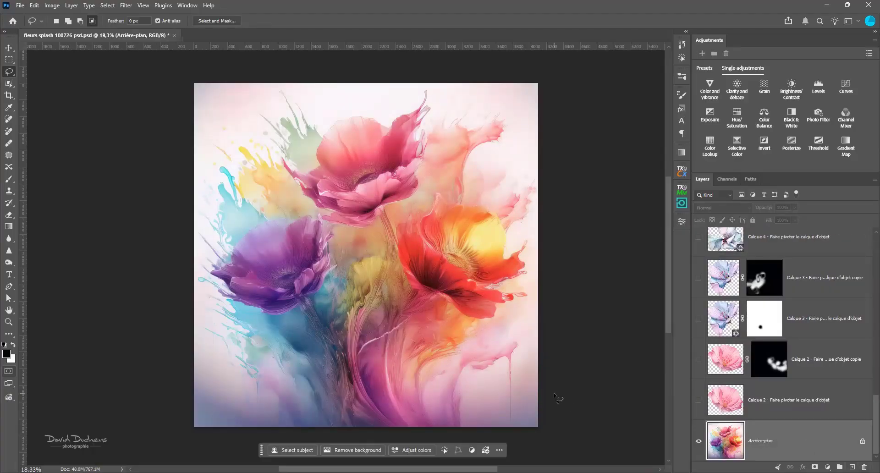
# Open the Boris FX Optics plugin and choose the 2001 A Space Odyssey 1 preset of the Color Correct filter
pyautogui.click(682, 204)
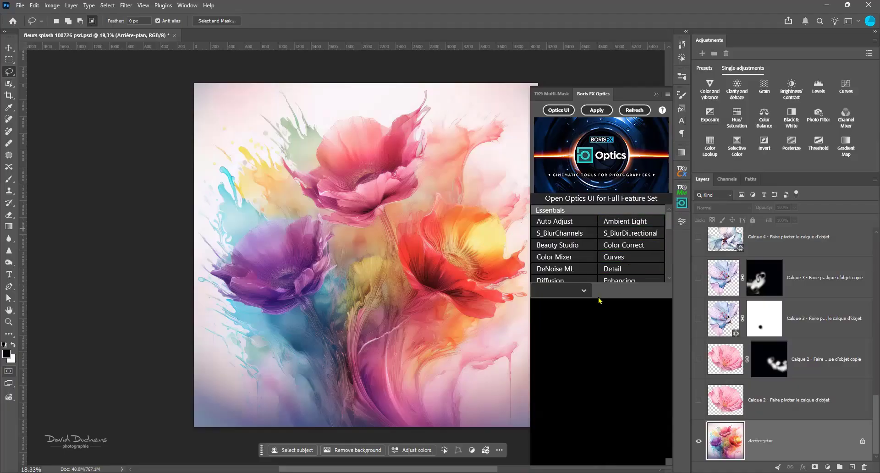
pyautogui.click(567, 225)
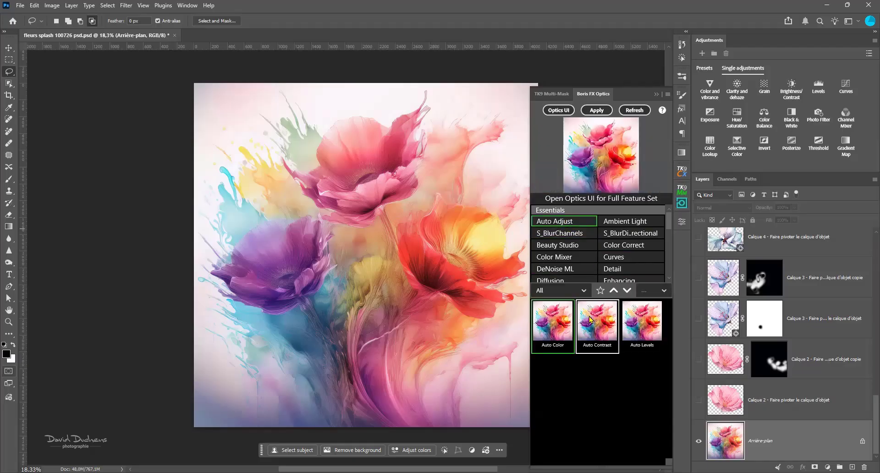
pyautogui.click(604, 248)
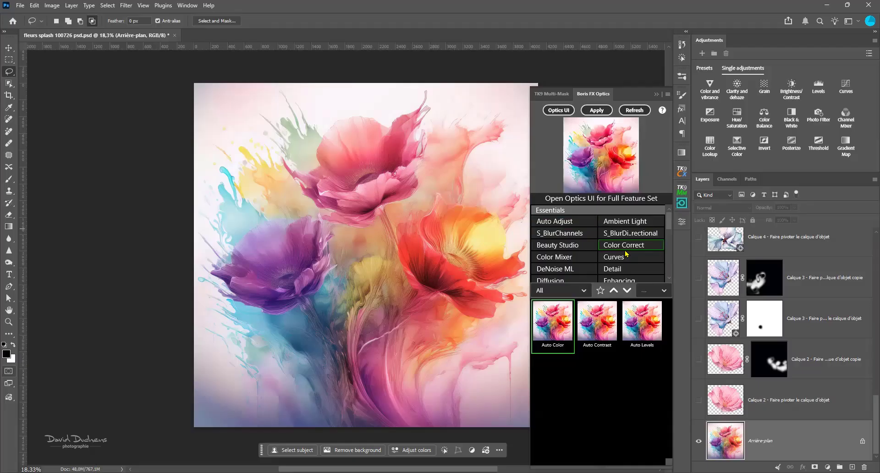
pyautogui.click(595, 336)
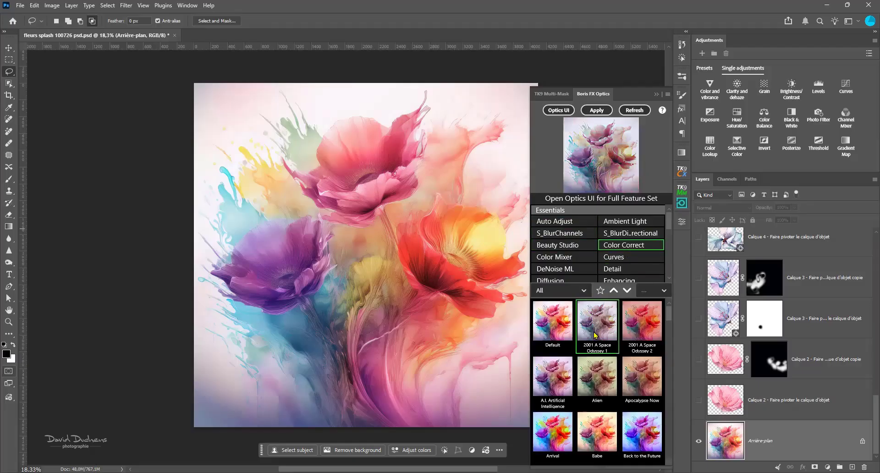
# Show and select the Calque 6 layer and apply the chosen Optics color correction to it
pyautogui.scroll(10, 779, 377)
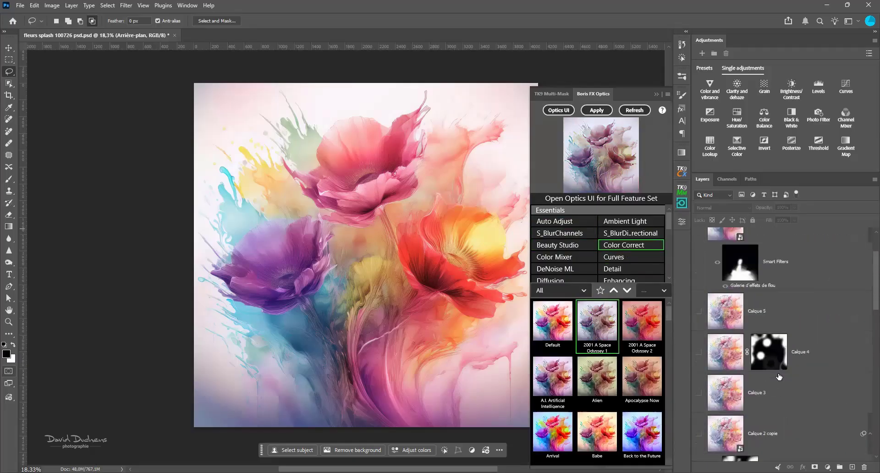
pyautogui.click(699, 248)
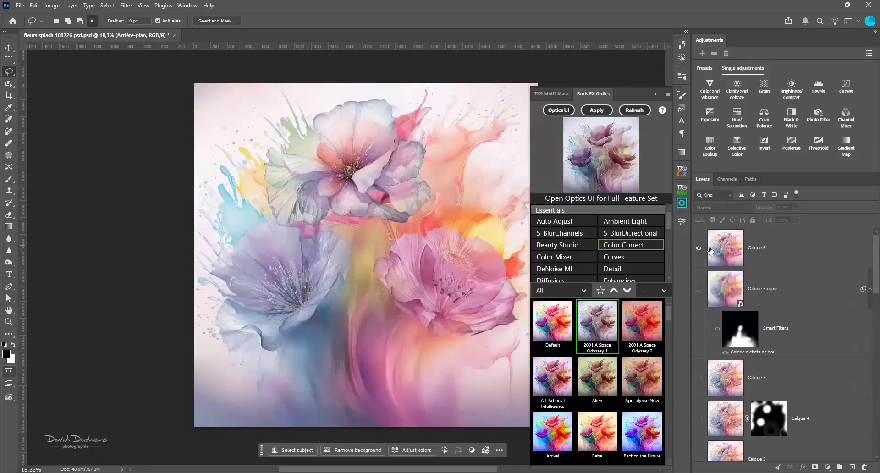
pyautogui.click(710, 250)
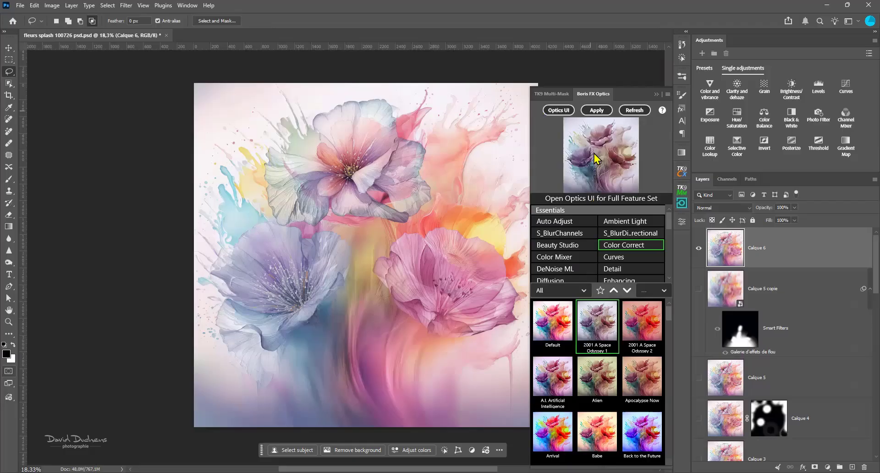
pyautogui.click(597, 110)
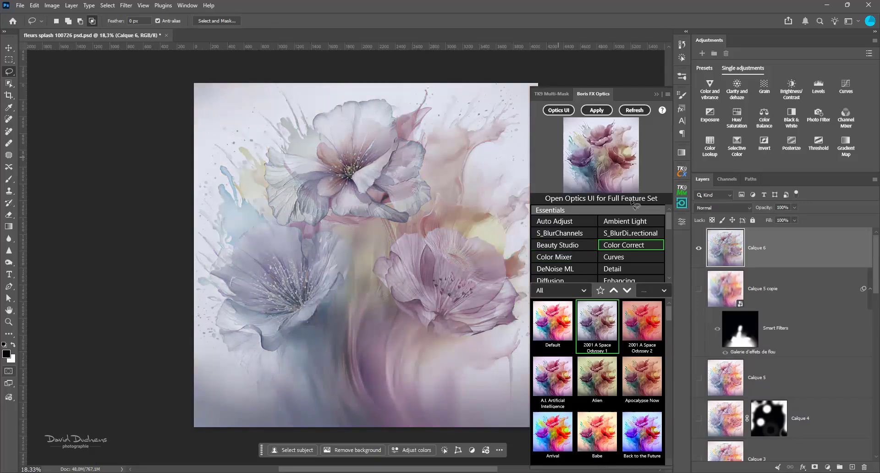
# Browse the Optics filter list down to Favorites and back up to the Color Correct entry
pyautogui.scroll(-2, 597, 239)
pyautogui.scroll(-6, 596, 239)
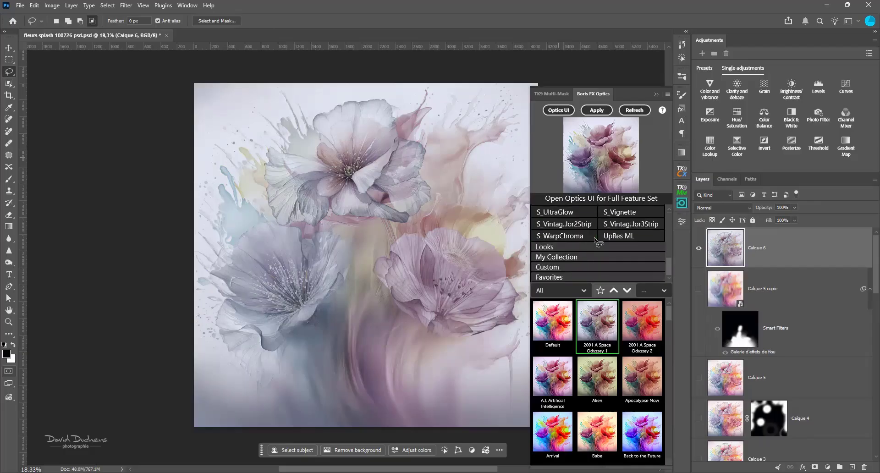
pyautogui.scroll(6, 595, 240)
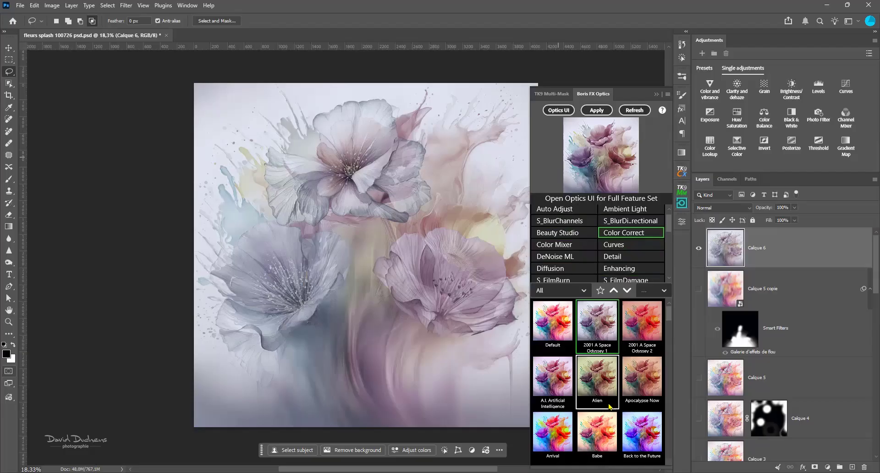
# Close the Boris FX Optics plugin and delete the Calque 6 layer
pyautogui.scroll(-3, 610, 406)
pyautogui.scroll(3, 610, 406)
pyautogui.scroll(2, 640, 272)
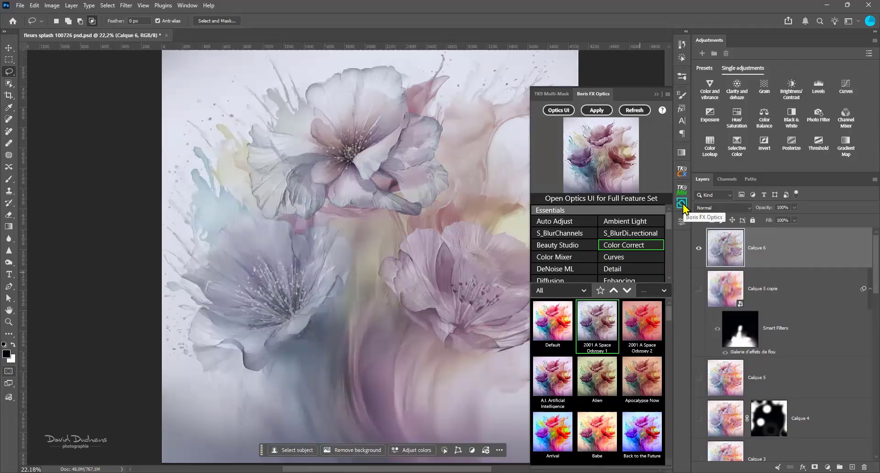
pyautogui.click(682, 203)
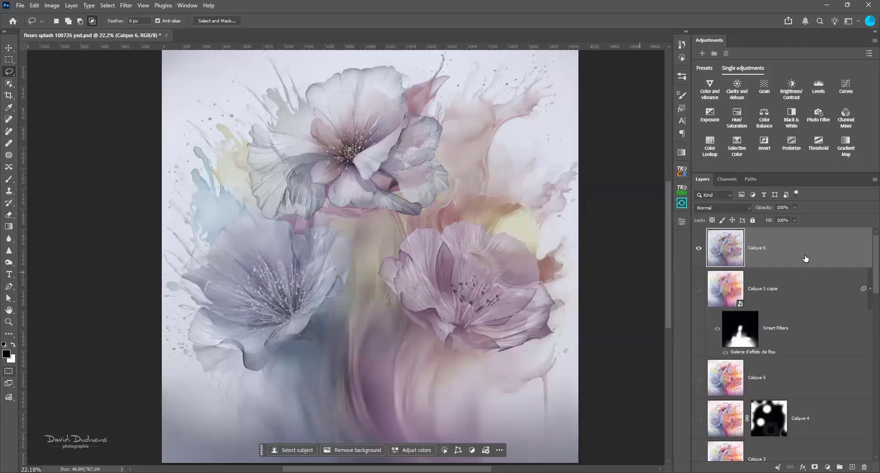
pyautogui.click(864, 467)
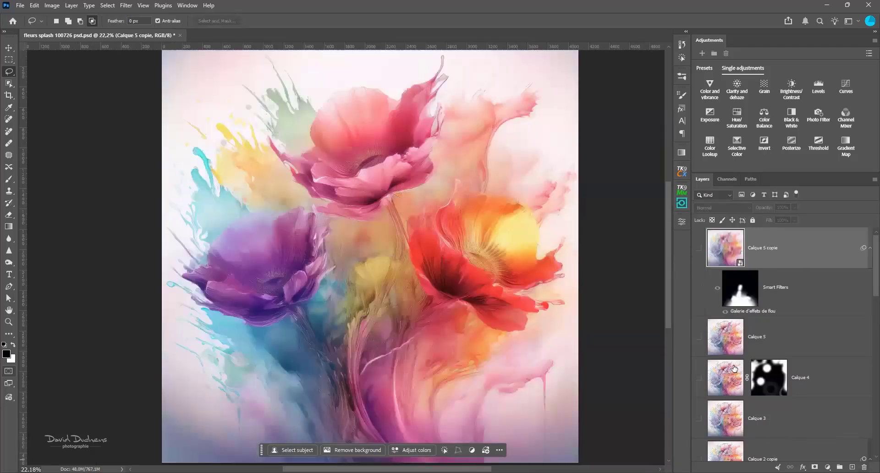
# Show only the Calque 2 - Faire pivoter le calque d'objet layer above the background and set its opacity to 100%
pyautogui.scroll(-10, 695, 359)
pyautogui.scroll(-10, 688, 354)
pyautogui.scroll(20, 209, 250)
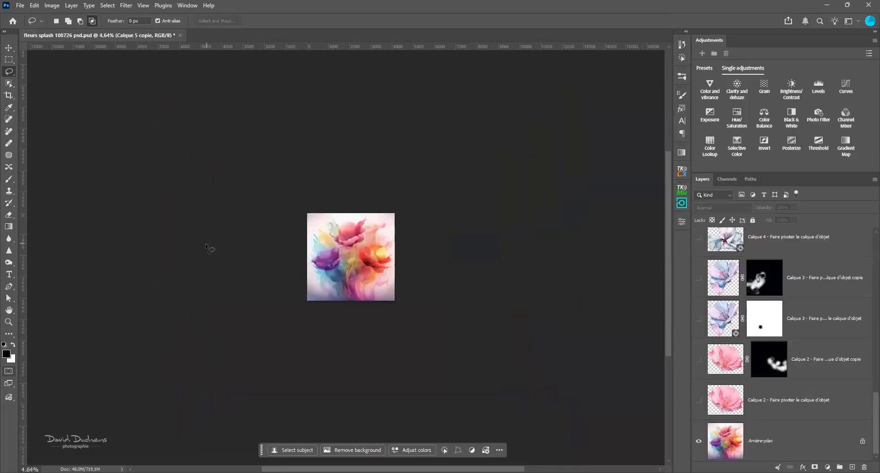
pyautogui.scroll(-1, 205, 247)
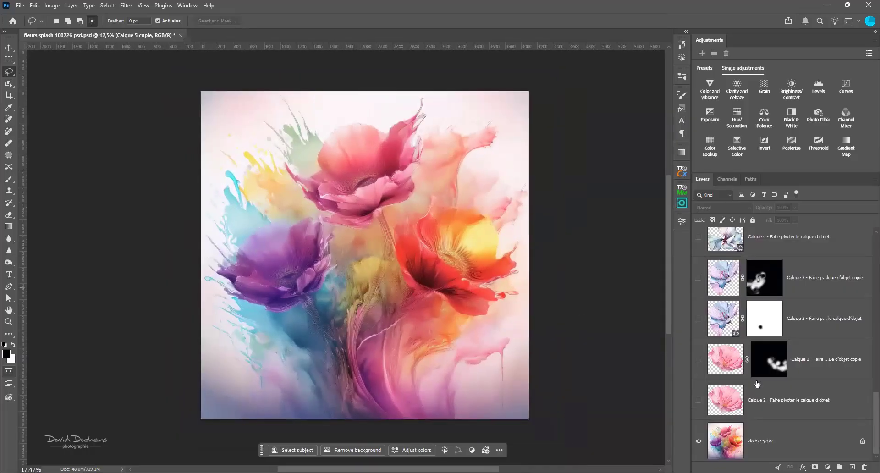
pyautogui.click(699, 401)
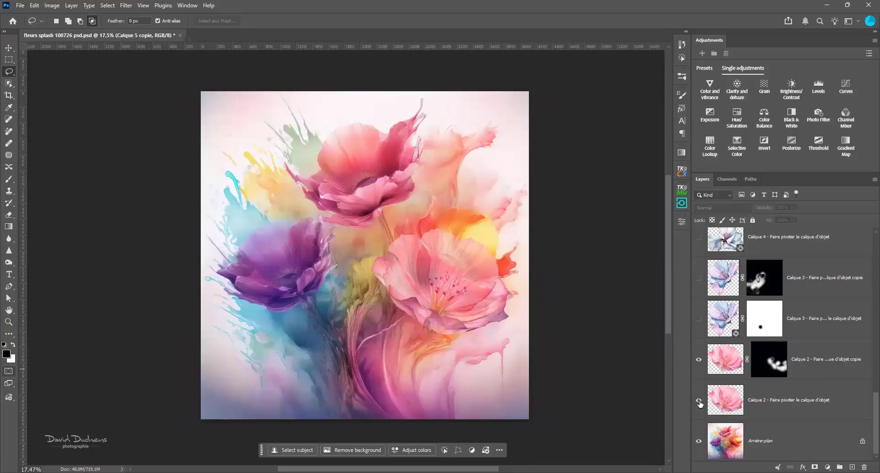
pyautogui.click(699, 400)
pyautogui.click(698, 367)
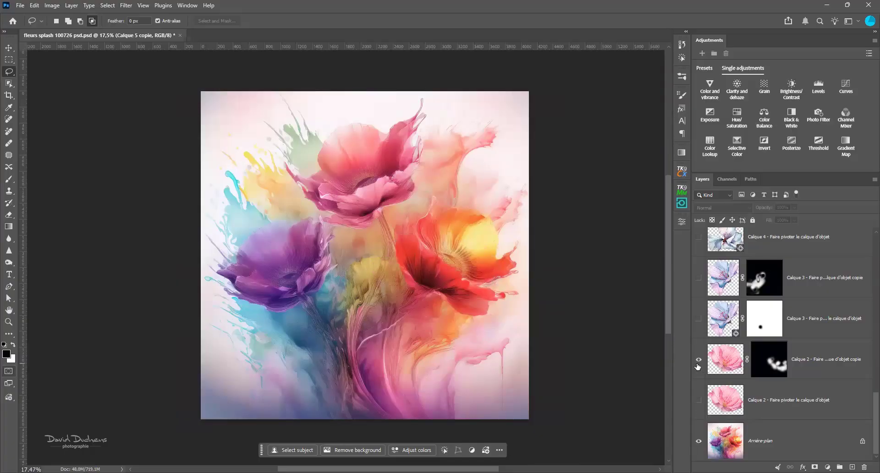
pyautogui.click(700, 400)
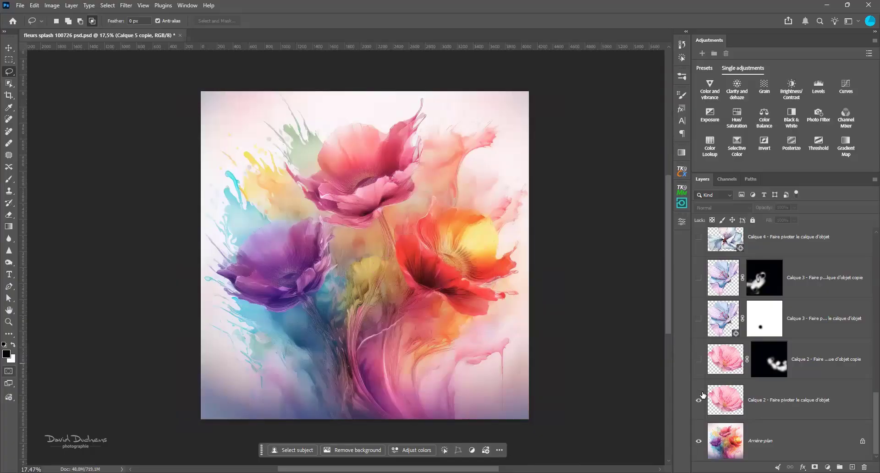
pyautogui.click(724, 404)
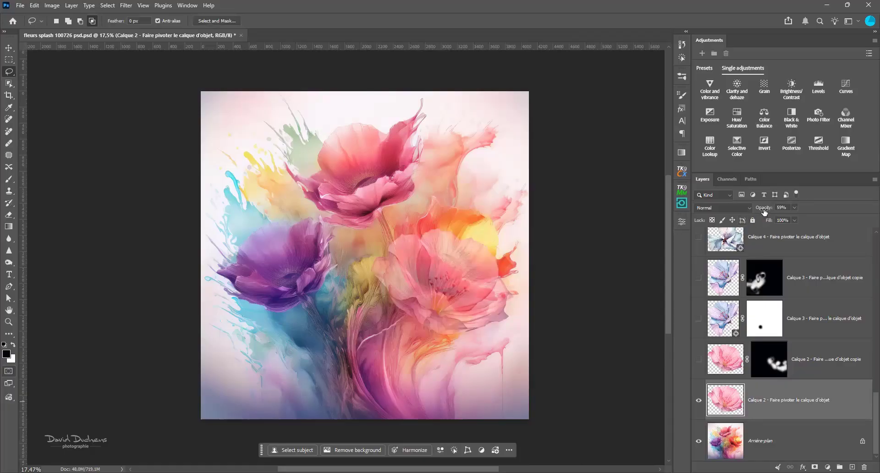
pyautogui.moveTo(764, 210); pyautogui.dragTo(798, 208)
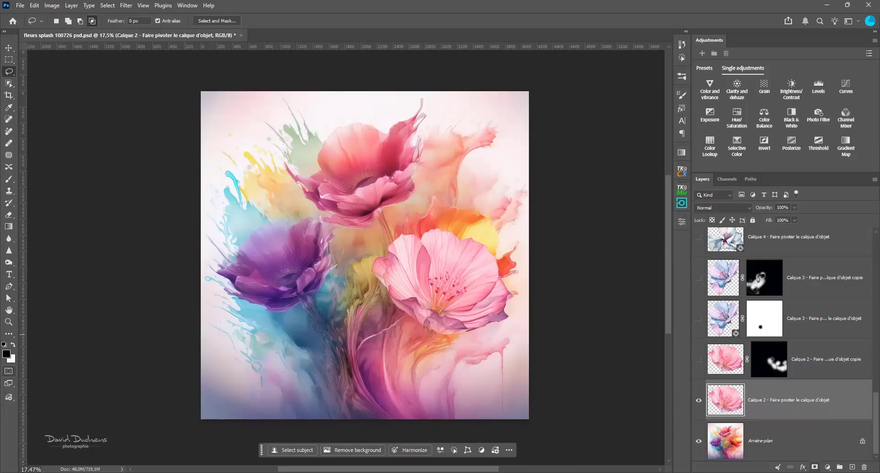
# Add a white mask to the pink flower layer and configure a black 585 px brush with 0% hardness, 17% opacity and 43% flow
pyautogui.click(815, 468)
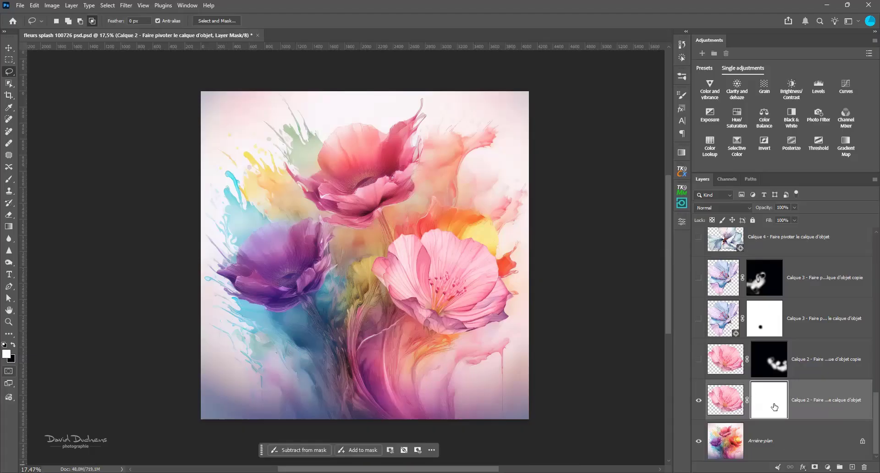
pyautogui.click(9, 179)
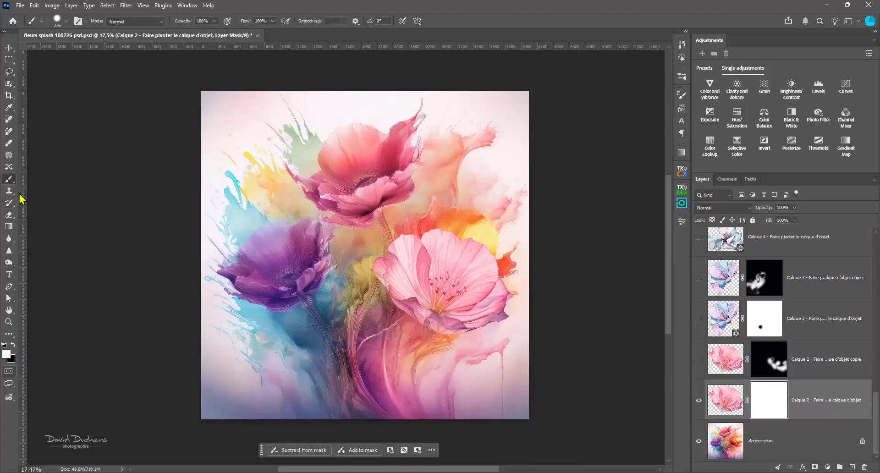
pyautogui.press('x')
pyautogui.moveTo(453, 279); pyautogui.dragTo(477, 279)
pyautogui.rightClick(453, 274)
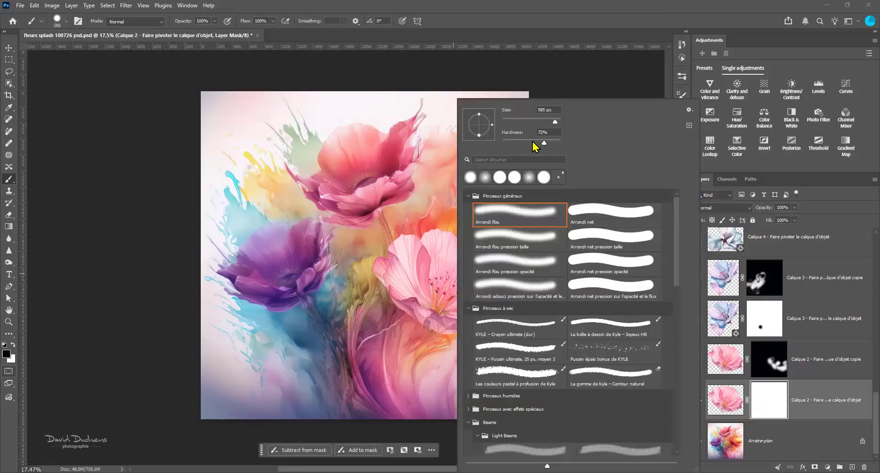
pyautogui.moveTo(542, 142); pyautogui.dragTo(462, 143)
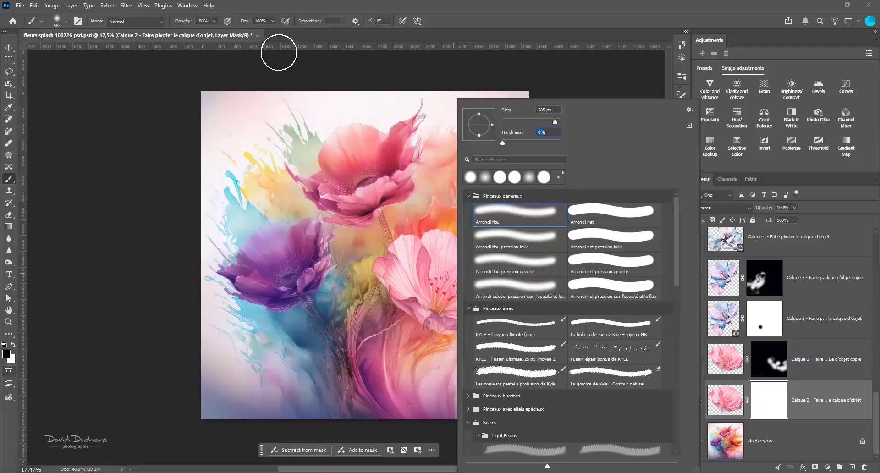
pyautogui.moveTo(182, 24); pyautogui.dragTo(145, 27)
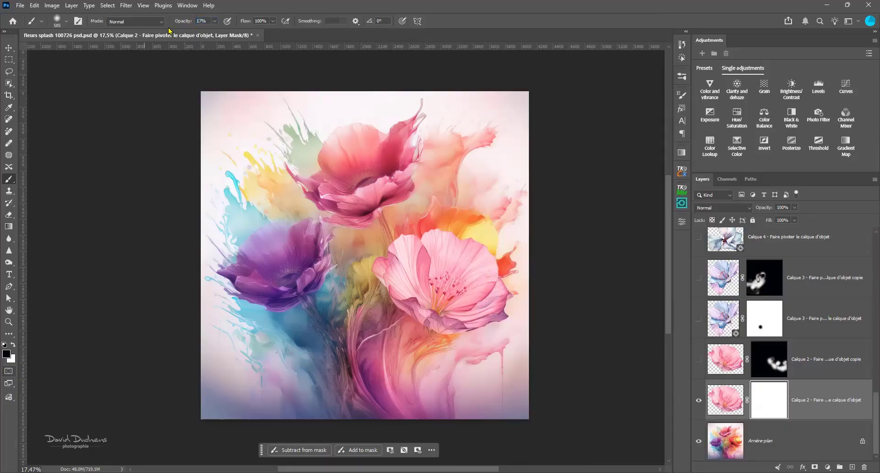
pyautogui.hotkey('shift', '7')
pyautogui.hotkey('shift', '5')
pyautogui.scroll(2, 438, 280)
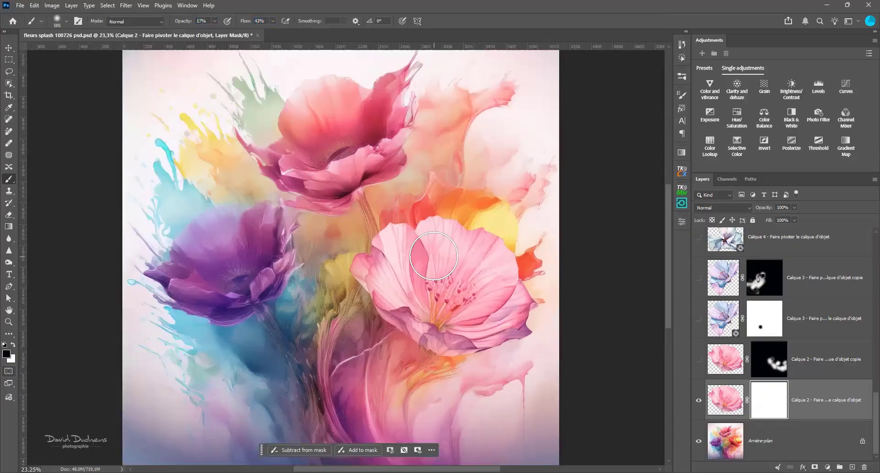
# Try blending the pink flower's upper petals by painting black on its mask, and compare the result with the mask disabled
pyautogui.moveTo(448, 253)
pyautogui.mouseDown()
pyautogui.moveTo(505, 258)
pyautogui.moveTo(507, 278)
pyautogui.moveTo(499, 252)
pyautogui.moveTo(471, 245)
pyautogui.moveTo(465, 226)
pyautogui.moveTo(503, 305)
pyautogui.moveTo(464, 321)
pyautogui.moveTo(477, 271)
pyautogui.moveTo(498, 274)
pyautogui.moveTo(525, 319)
pyautogui.moveTo(514, 276)
pyautogui.moveTo(520, 296)
pyautogui.moveTo(486, 236)
pyautogui.moveTo(433, 236)
pyautogui.moveTo(401, 272)
pyautogui.moveTo(408, 291)
pyautogui.moveTo(393, 241)
pyautogui.moveTo(404, 310)
pyautogui.moveTo(341, 245)
pyautogui.moveTo(400, 241)
pyautogui.moveTo(419, 216)
pyautogui.moveTo(484, 218)
pyautogui.moveTo(433, 230)
pyautogui.moveTo(496, 281)
pyautogui.mouseUp()
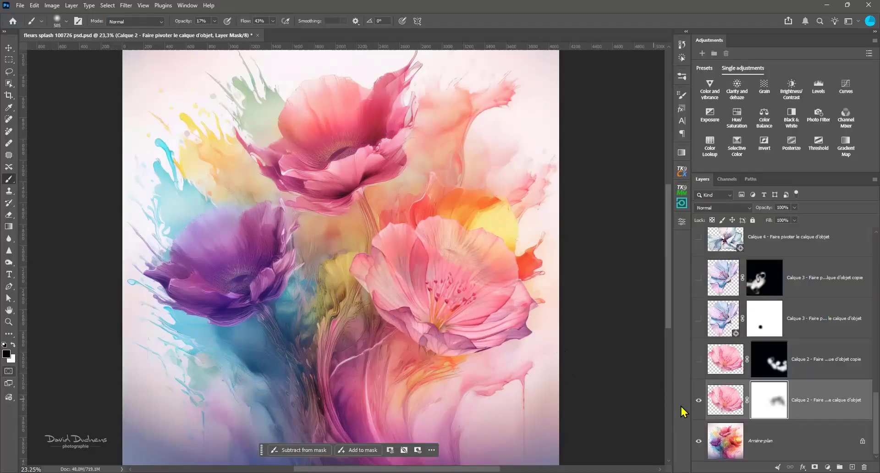
pyautogui.keyDown('shift'); pyautogui.click(764, 403); pyautogui.keyUp('shift')
pyautogui.keyDown('shift'); pyautogui.click(764, 403); pyautogui.keyUp('shift')
pyautogui.click(474, 179)
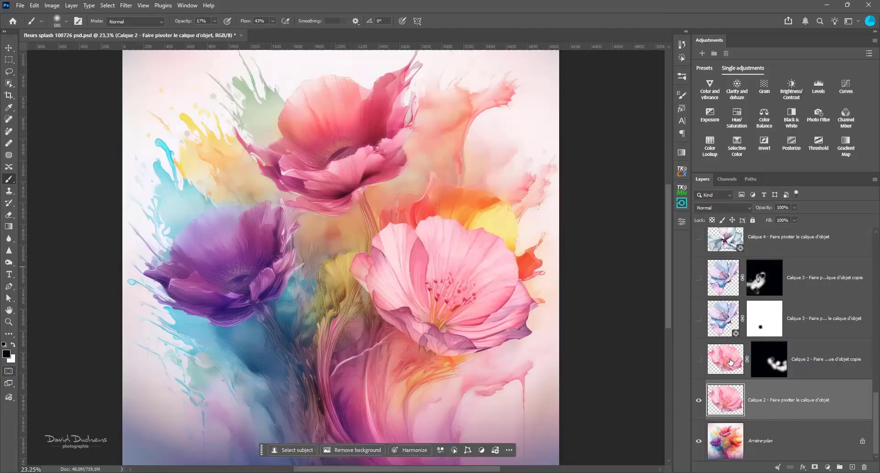
# Duplicate the pink flower layer with the copy hidden, and set the original layer's opacity to 56%
pyautogui.moveTo(767, 211); pyautogui.dragTo(751, 211)
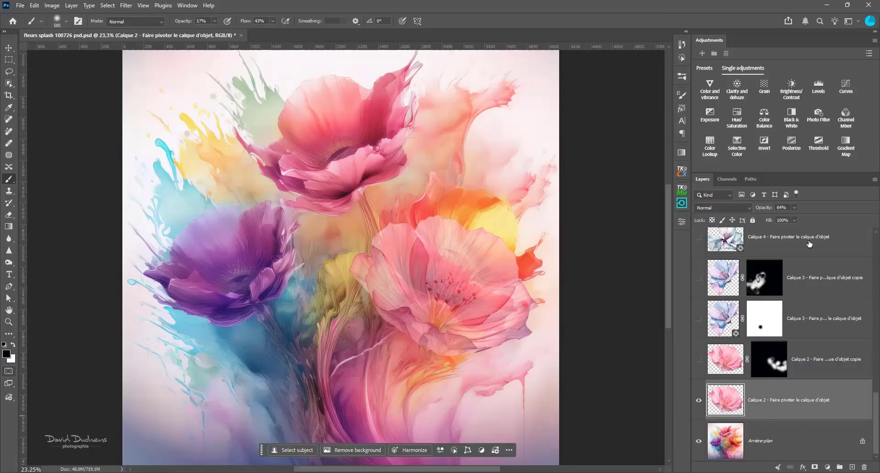
pyautogui.moveTo(766, 209); pyautogui.dragTo(796, 211)
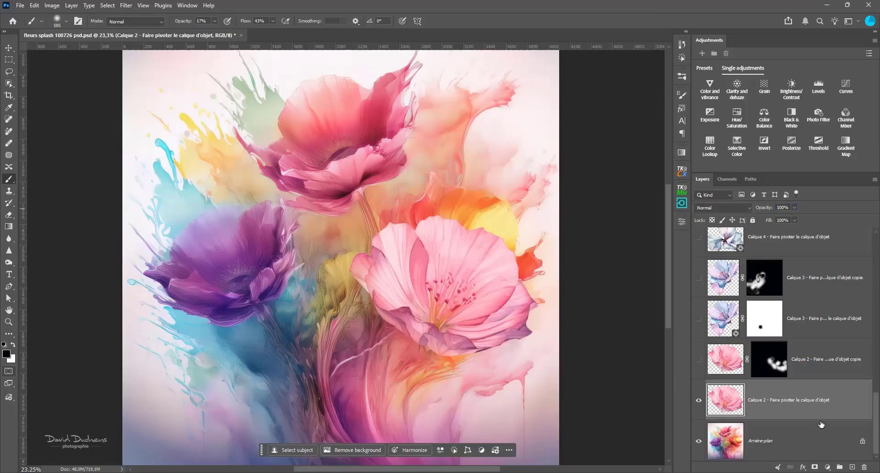
pyautogui.hotkey('ctrl', 'j')
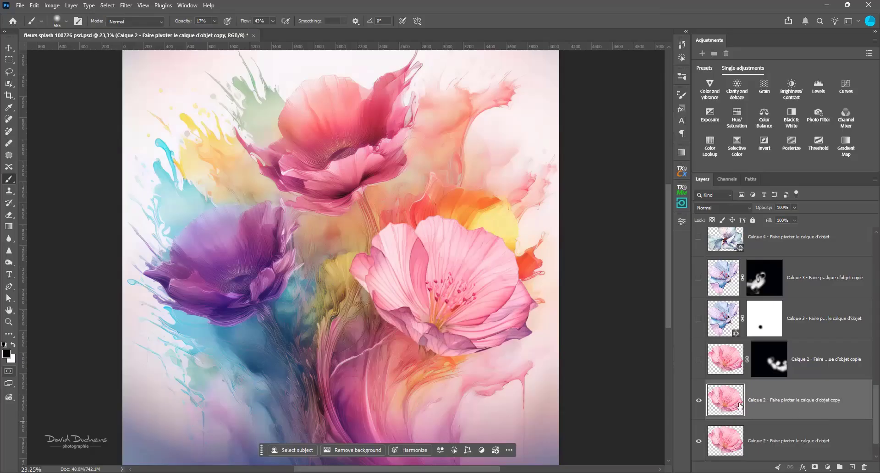
pyautogui.click(699, 400)
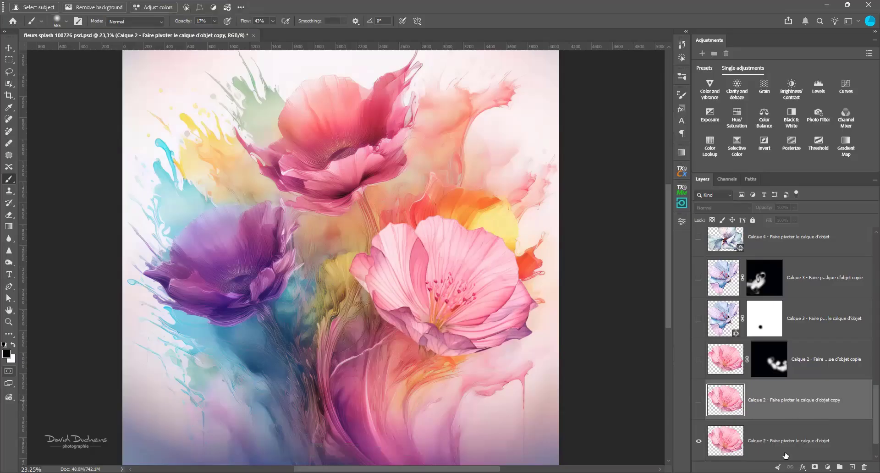
pyautogui.click(772, 441)
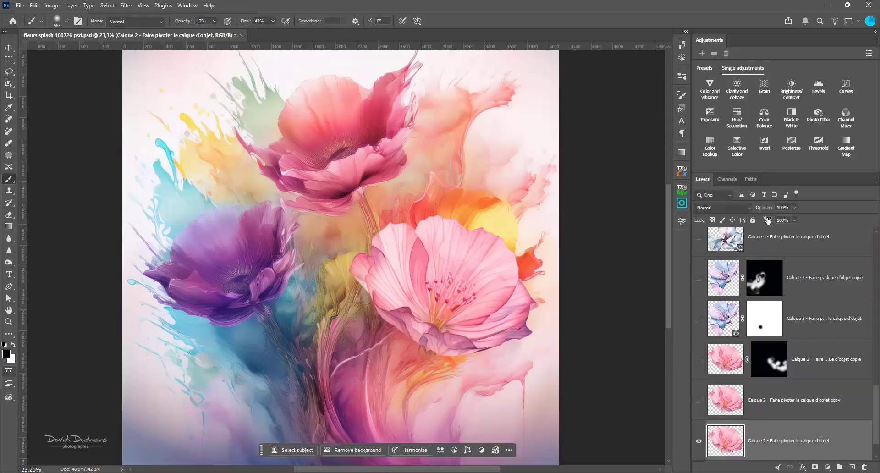
pyautogui.moveTo(767, 209); pyautogui.dragTo(750, 209)
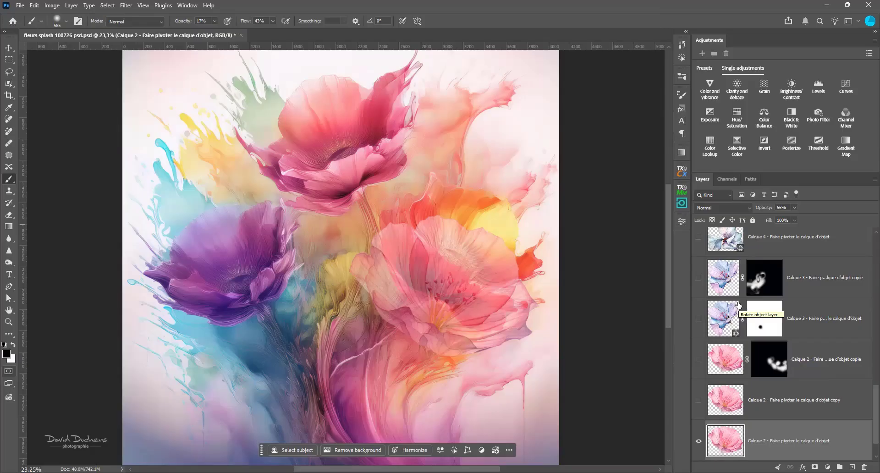
# Show the pink flower copy layer and add a black layer mask that hides all of it
pyautogui.click(702, 406)
pyautogui.click(725, 400)
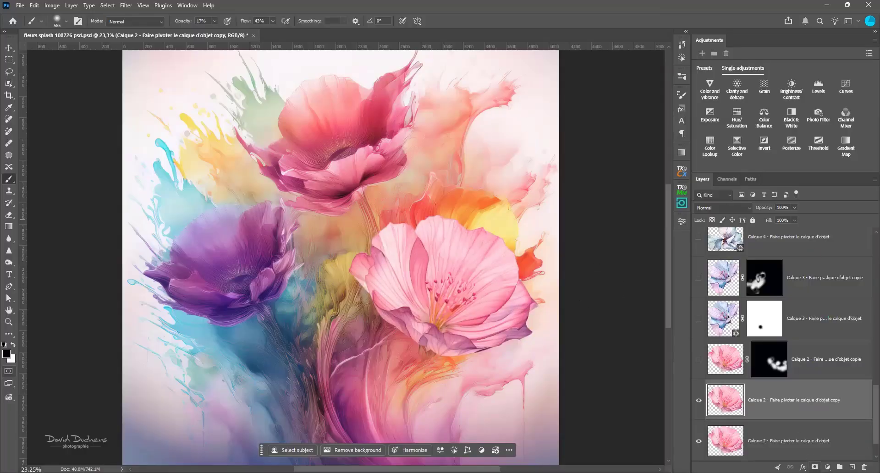
pyautogui.click(815, 467)
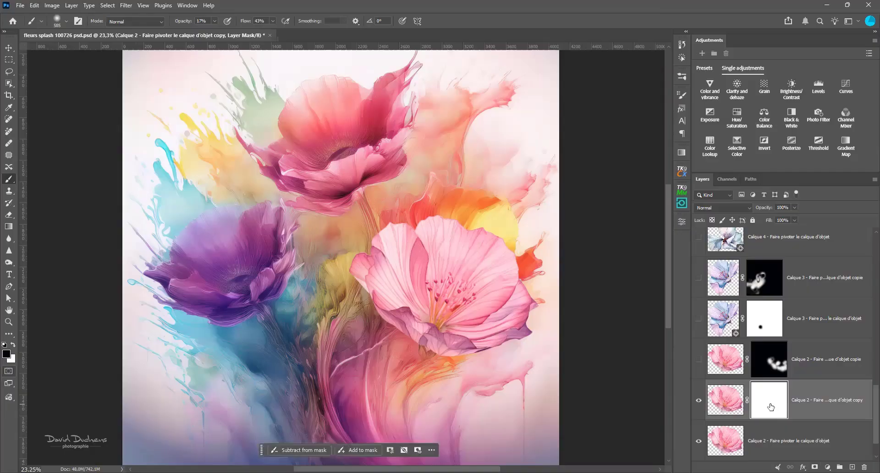
pyautogui.hotkey('ctrl', 'z')
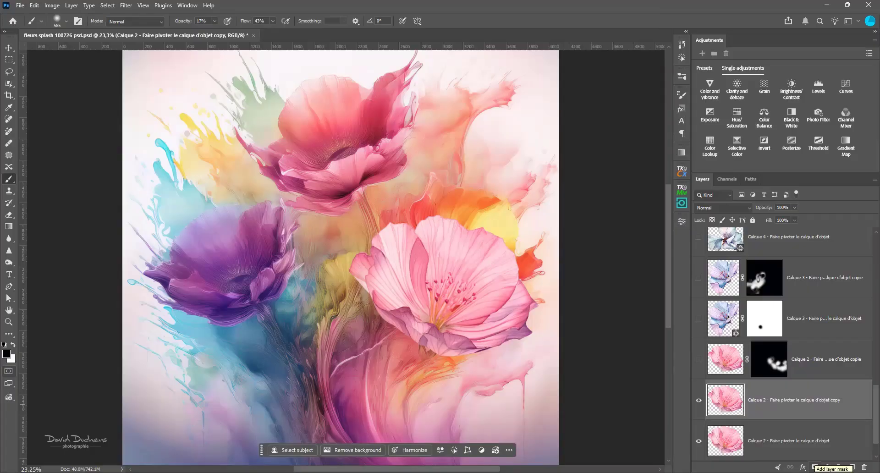
pyautogui.keyDown('alt'); pyautogui.click(814, 466); pyautogui.keyUp('alt')
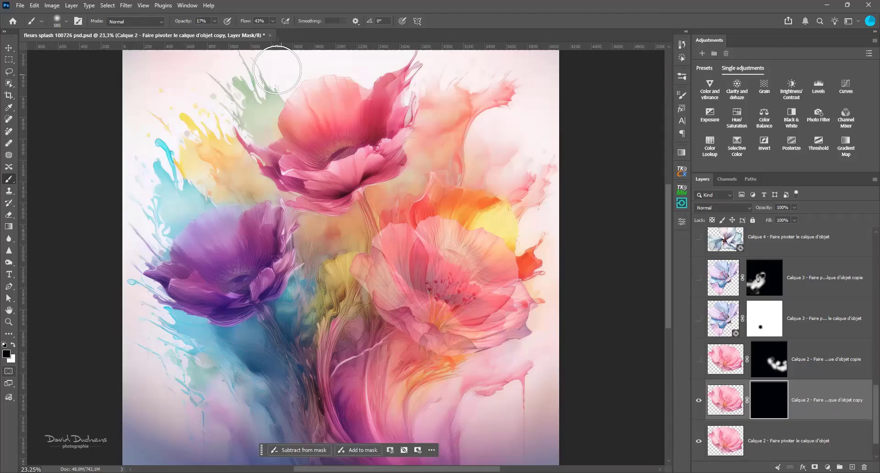
# Paint white on the copy's mask over the lower petals, raising the brush to 37% opacity and 63% flow, and compare with the copy hidden
pyautogui.click(13, 346)
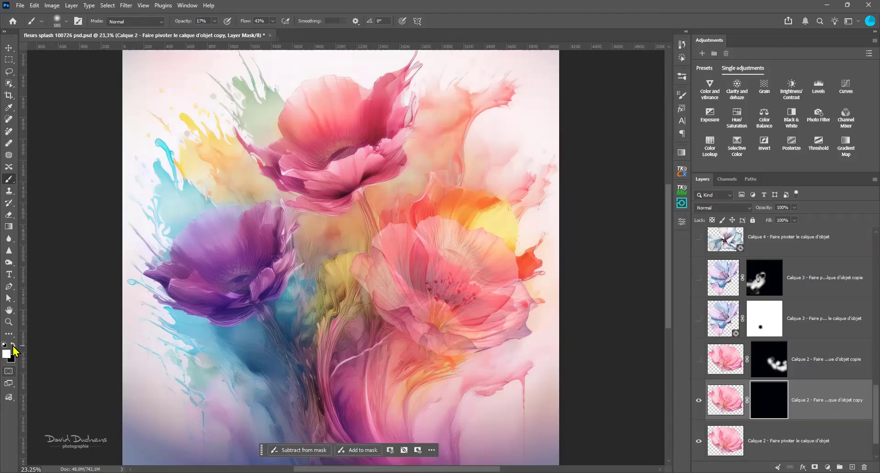
pyautogui.moveTo(431, 342)
pyautogui.mouseDown()
pyautogui.moveTo(411, 328)
pyautogui.moveTo(403, 313)
pyautogui.moveTo(469, 343)
pyautogui.moveTo(393, 306)
pyautogui.moveTo(415, 302)
pyautogui.mouseUp()
pyautogui.moveTo(187, 23); pyautogui.dragTo(196, 25)
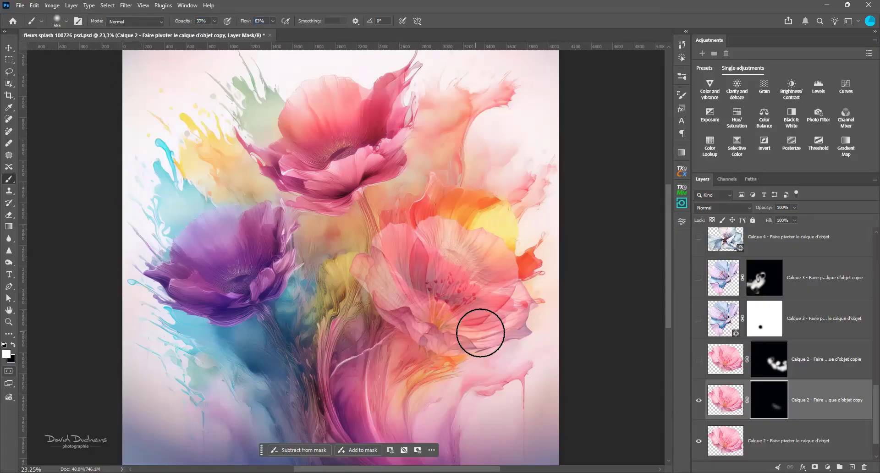
pyautogui.moveTo(373, 290)
pyautogui.mouseDown()
pyautogui.moveTo(432, 348)
pyautogui.moveTo(475, 336)
pyautogui.moveTo(440, 346)
pyautogui.moveTo(396, 322)
pyautogui.moveTo(361, 263)
pyautogui.moveTo(446, 343)
pyautogui.moveTo(422, 311)
pyautogui.moveTo(432, 330)
pyautogui.moveTo(415, 318)
pyautogui.moveTo(449, 339)
pyautogui.moveTo(512, 330)
pyautogui.moveTo(467, 355)
pyautogui.mouseUp()
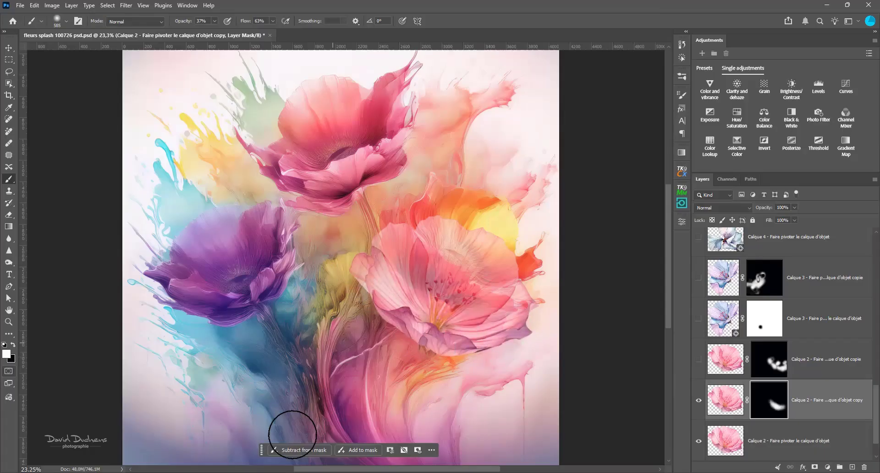
pyautogui.click(700, 400)
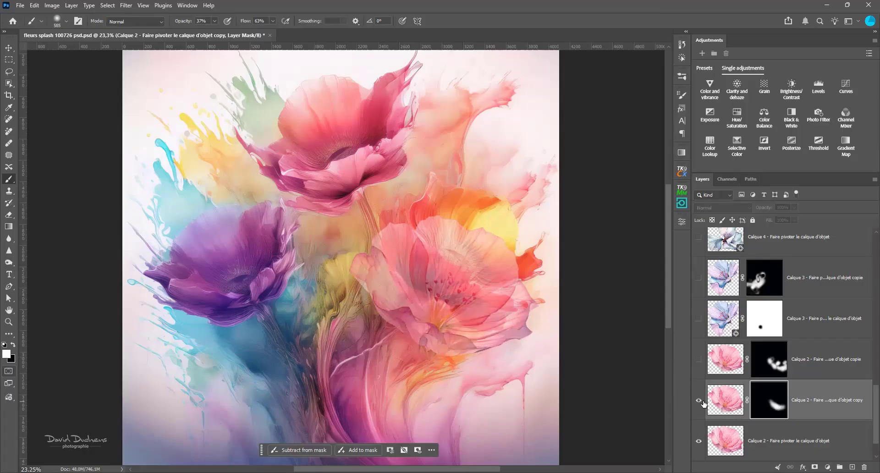
pyautogui.click(699, 400)
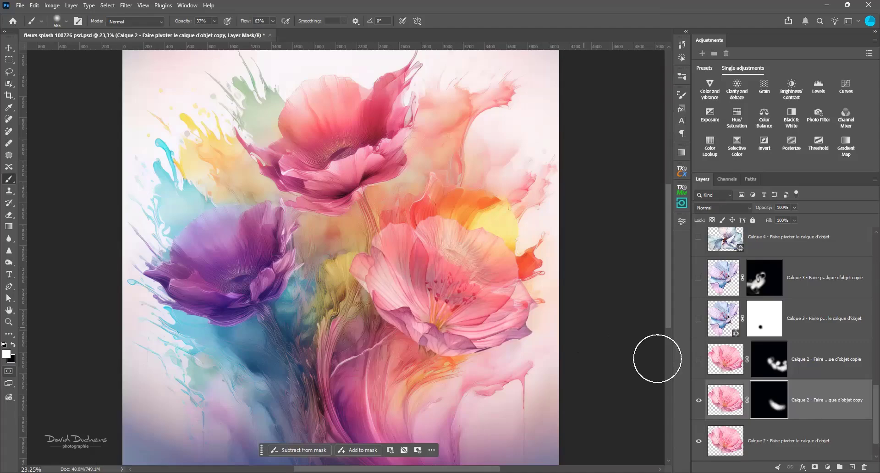
# Delete both masked duplicates of the pink flower layer, comparing the image with the remaining one hidden before removing it
pyautogui.keyDown('ctrl'); pyautogui.click(833, 370); pyautogui.keyUp('ctrl')
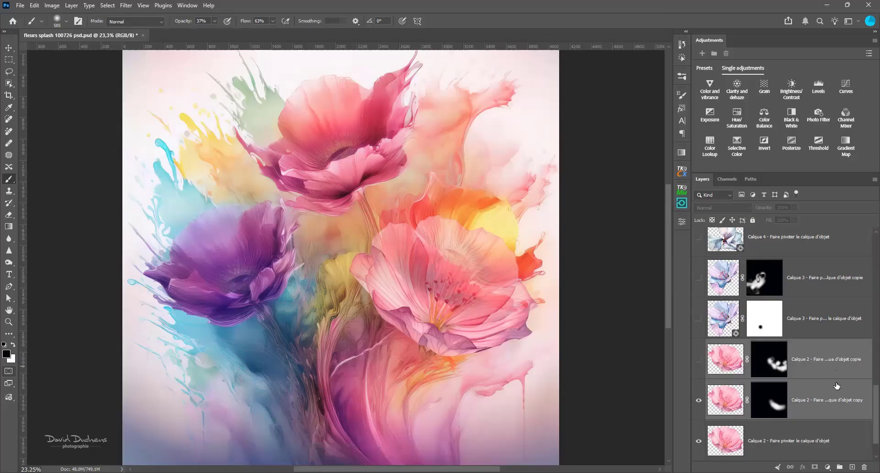
pyautogui.click(841, 374)
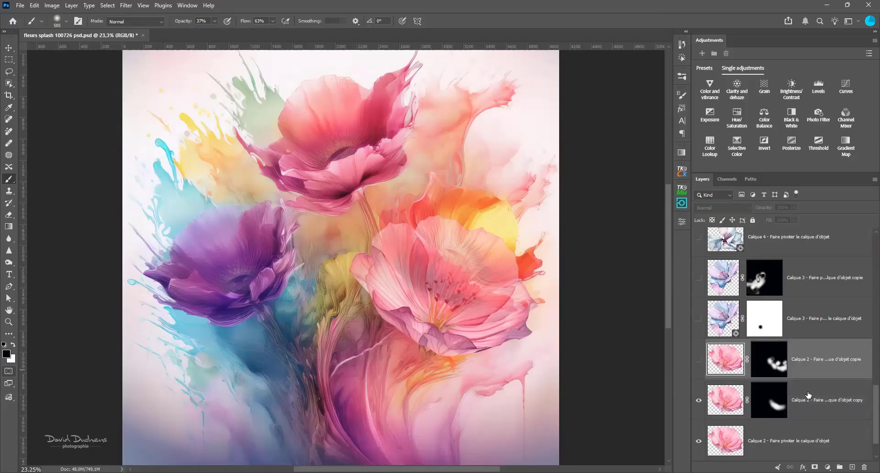
pyautogui.press('Delete')
pyautogui.click(699, 359)
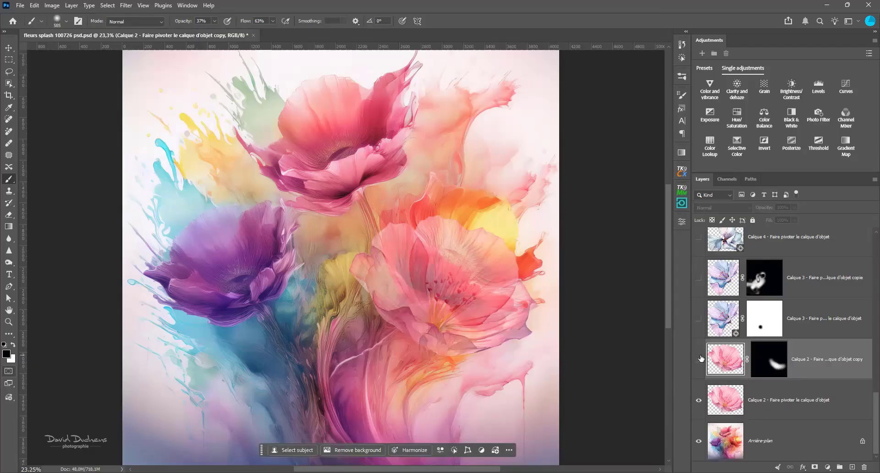
pyautogui.click(700, 358)
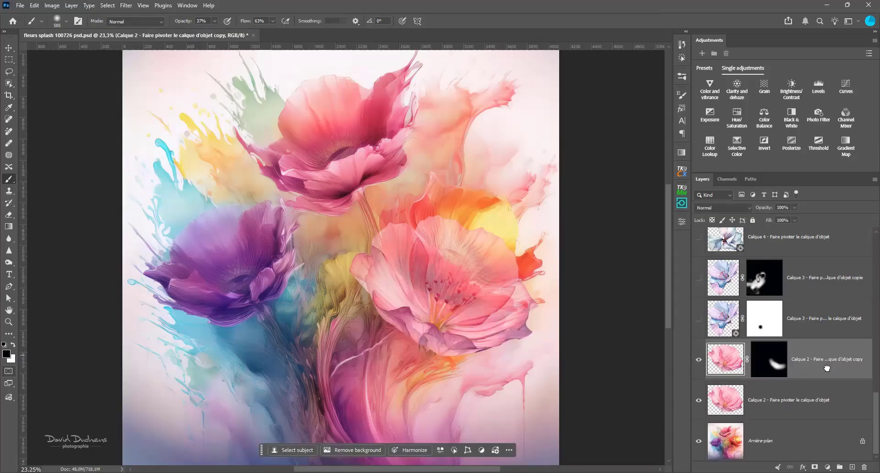
pyautogui.press('Delete')
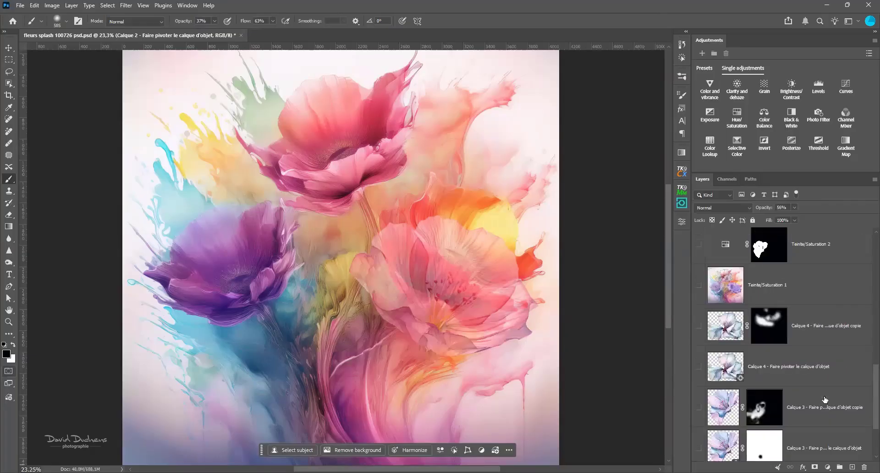
# Show and select the base Calque 3 blue-violet flower layer, and set its opacity to 63%
pyautogui.click(699, 360)
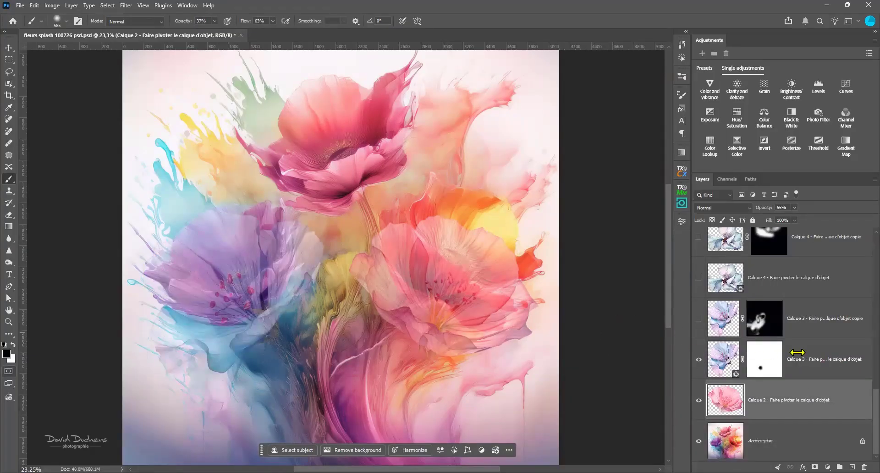
pyautogui.hotkey('alt', ']')
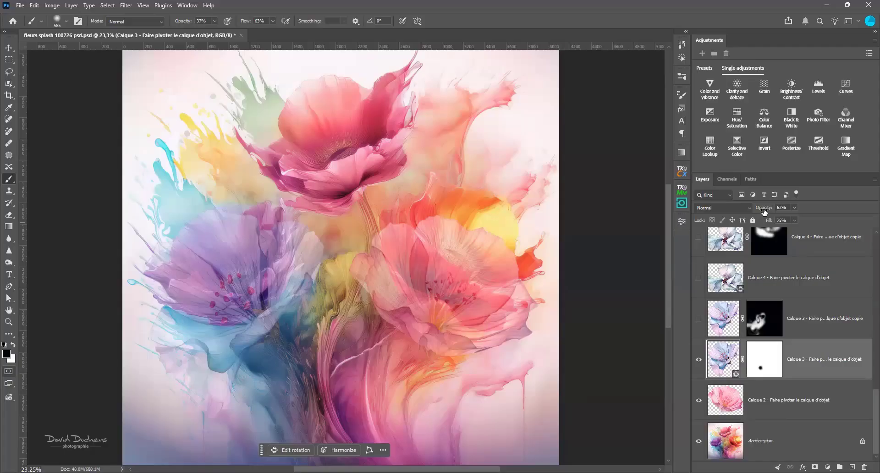
pyautogui.moveTo(764, 211); pyautogui.dragTo(782, 210)
# Show and select the Calque 3 flower's copy layer, and inspect its layer mask on the canvas
pyautogui.click(698, 319)
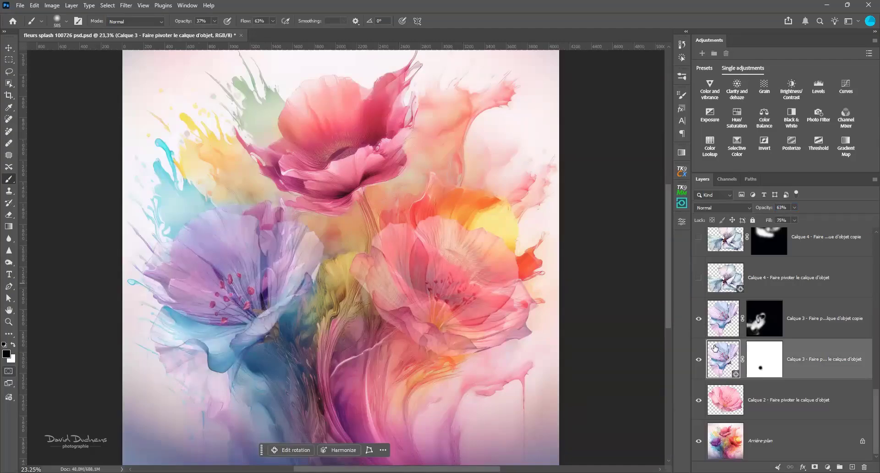
pyautogui.click(722, 320)
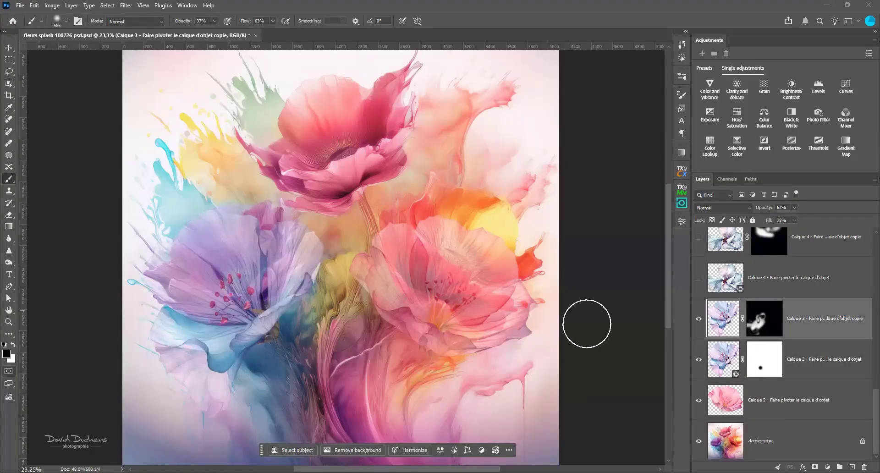
pyautogui.keyDown('alt'); pyautogui.click(767, 328); pyautogui.keyUp('alt')
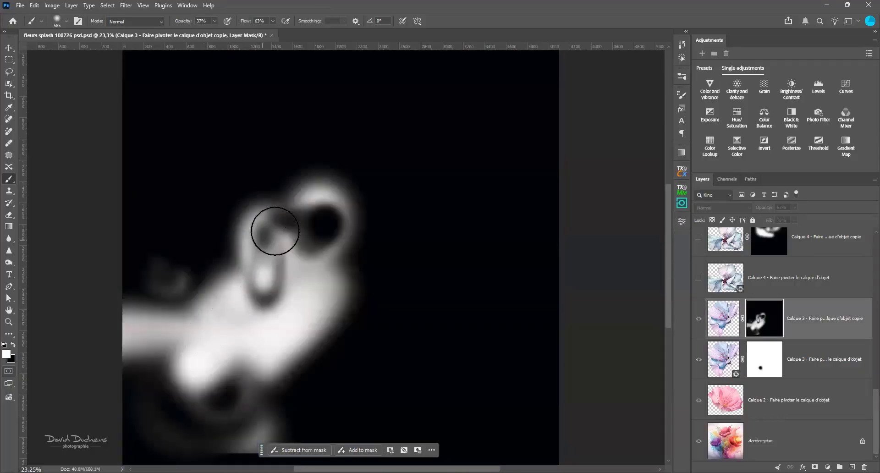
pyautogui.keyDown('alt'); pyautogui.click(752, 322); pyautogui.keyUp('alt')
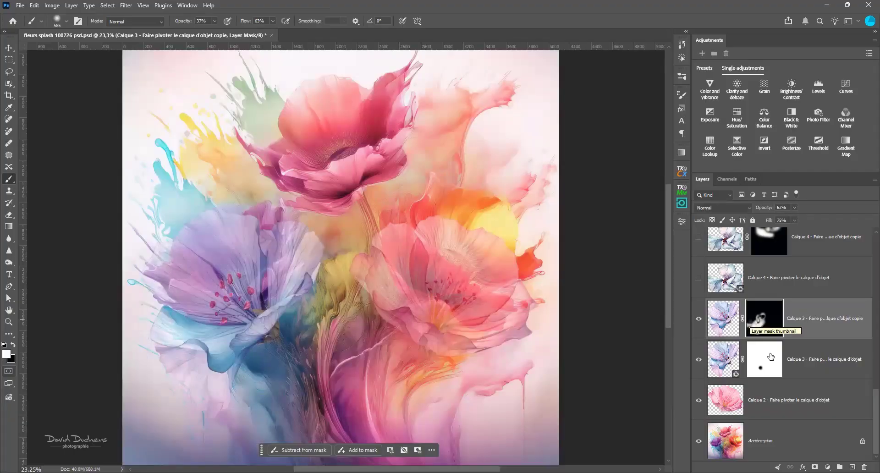
# Show the Calque 4 flower layer and its masked copy over the upper flower
pyautogui.scroll(2, 696, 371)
pyautogui.click(696, 368)
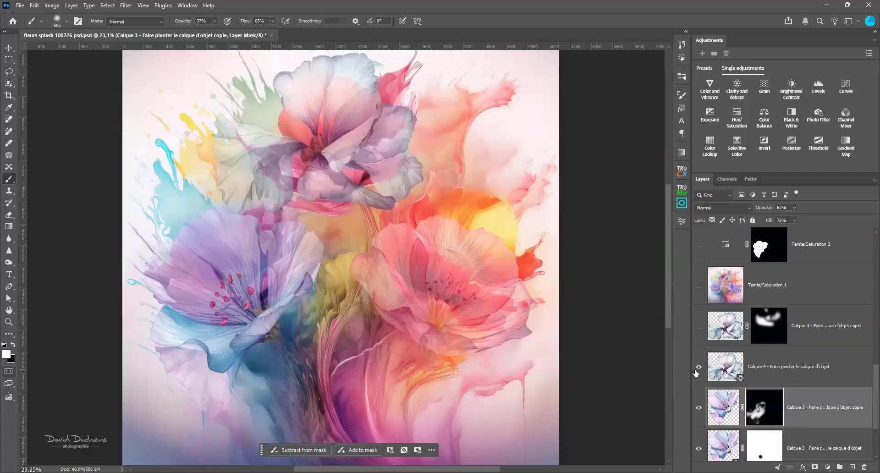
pyautogui.click(698, 326)
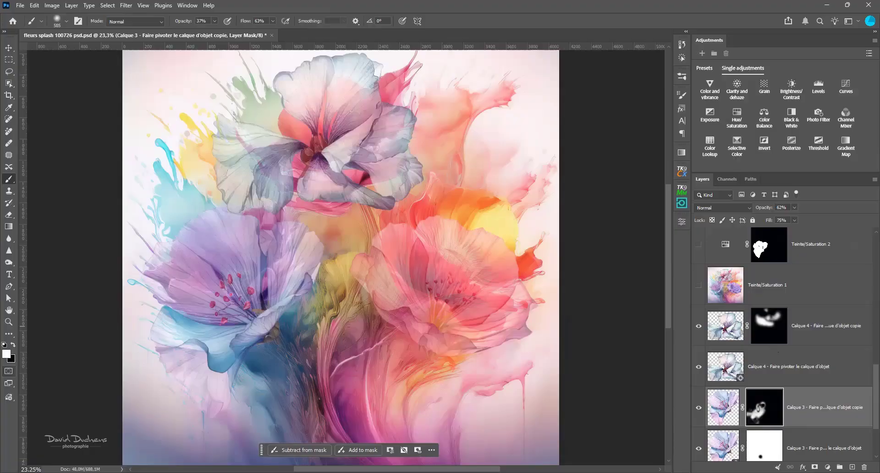
pyautogui.click(699, 406)
# Show the Teinte/Saturation 1 layer, compare the image with and without it, and select it
pyautogui.scroll(2, 732, 419)
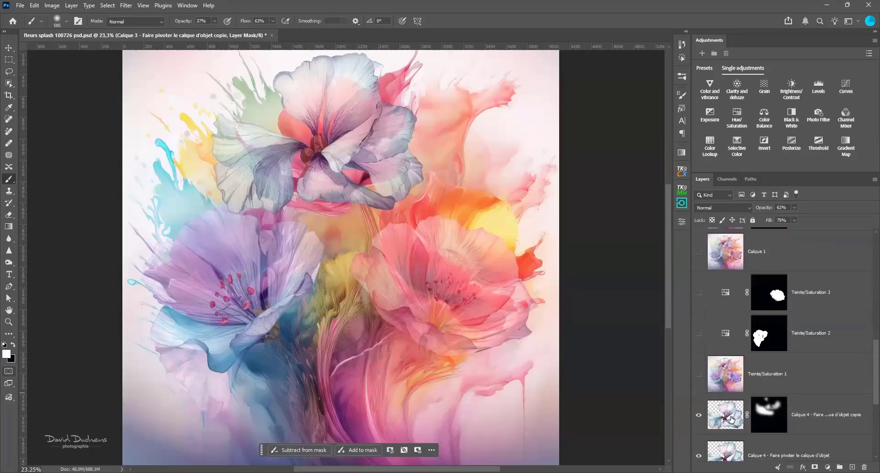
pyautogui.click(698, 375)
pyautogui.click(699, 376)
pyautogui.click(698, 376)
pyautogui.click(698, 376)
pyautogui.click(698, 376)
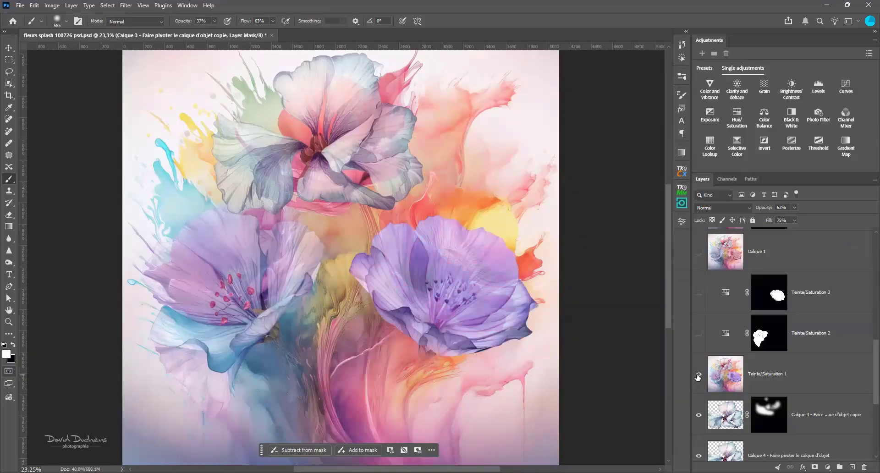
pyautogui.click(760, 377)
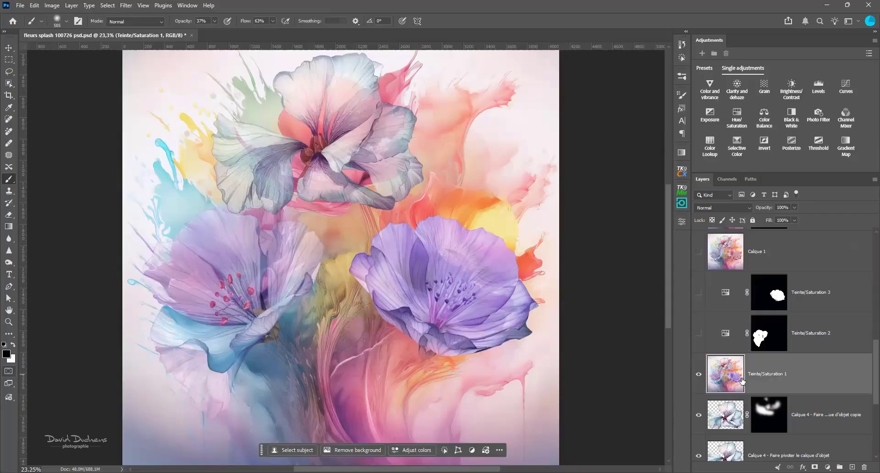
# Show the masked Teinte/Saturation 2 and Teinte/Saturation 3 adjustments that recolor the two lower flowers
pyautogui.click(703, 334)
pyautogui.click(702, 333)
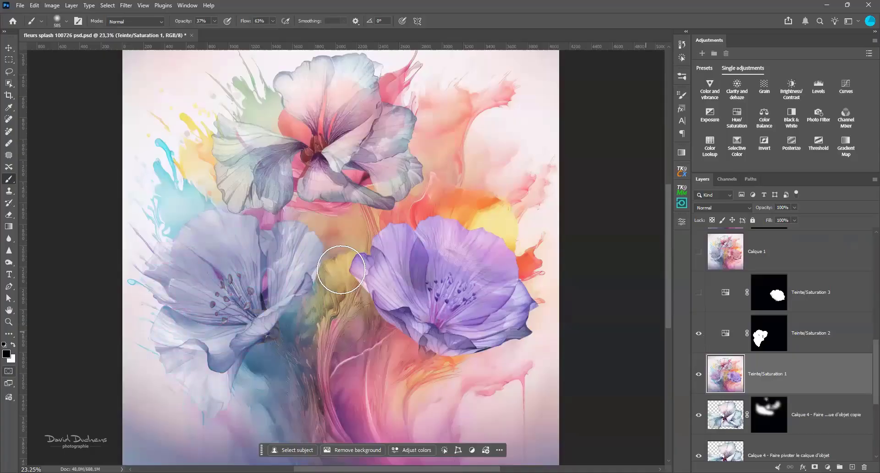
pyautogui.click(698, 293)
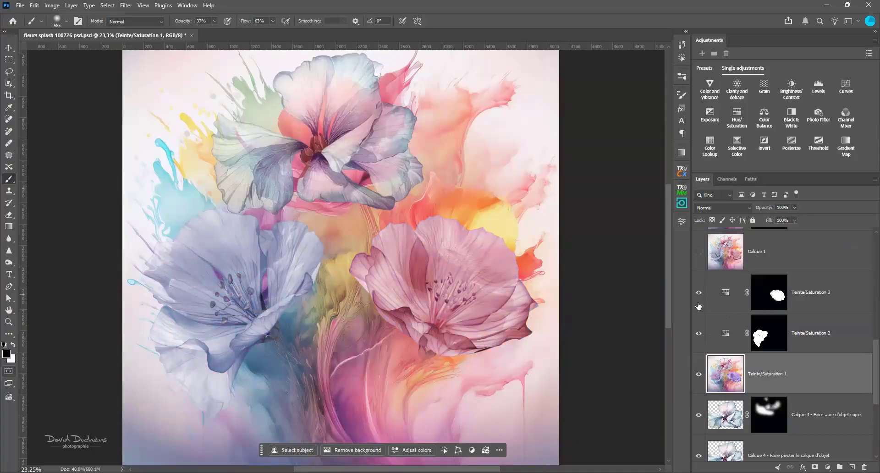
pyautogui.moveTo(699, 293)
pyautogui.mouseDown()
pyautogui.moveTo(706, 336)
pyautogui.moveTo(697, 301)
pyautogui.mouseUp()
# Show and select the Calque 1 layer above the hue and saturation adjustments
pyautogui.scroll(2, 758, 328)
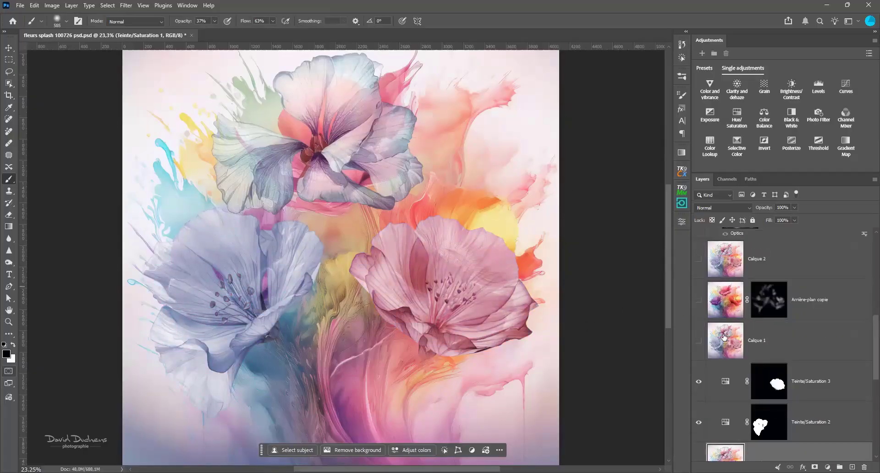
pyautogui.click(699, 341)
pyautogui.click(763, 339)
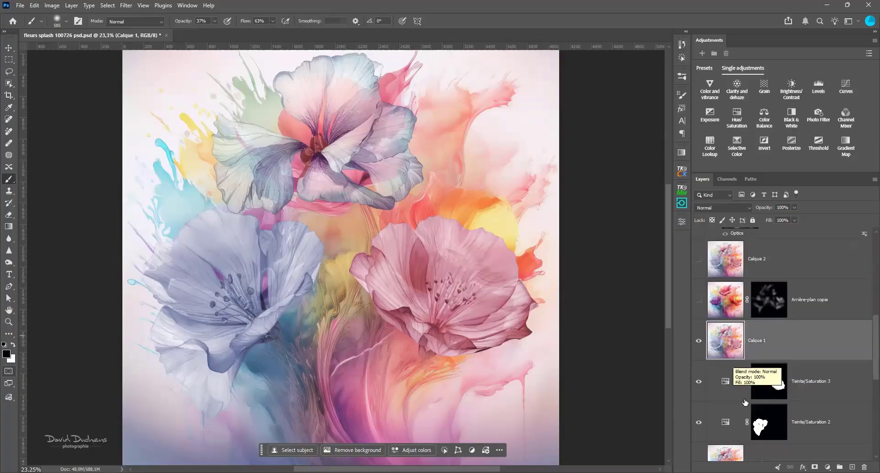
# Show the masked Arrière-plan copie layer and compare the image with and without it
pyautogui.scroll(2, 698, 392)
pyautogui.click(698, 391)
pyautogui.click(698, 391)
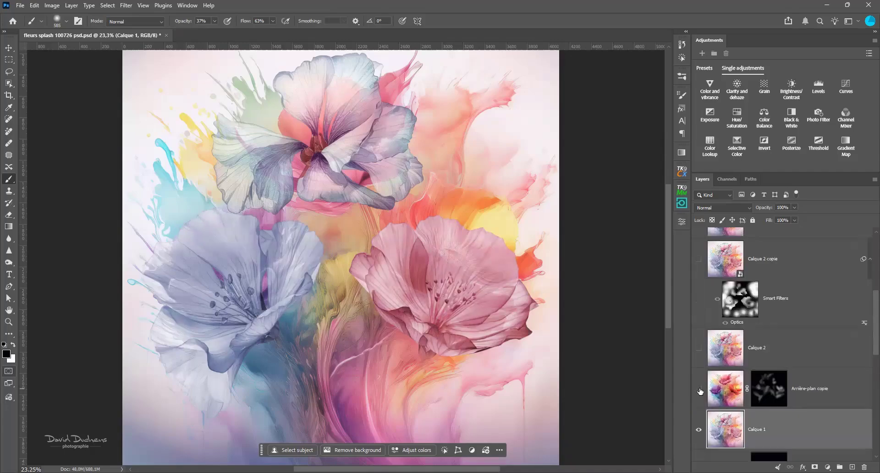
pyautogui.click(698, 391)
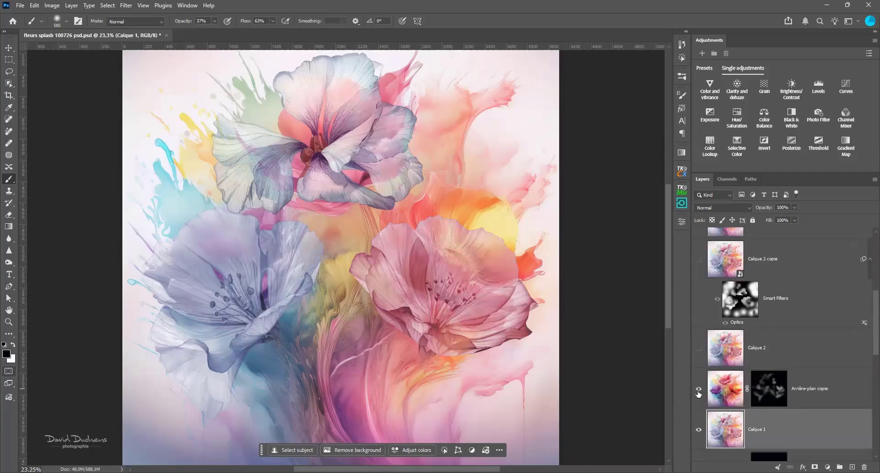
# Examine the Arrière-plan copie layer's mask on the canvas, and return to the composite view
pyautogui.click(779, 390)
pyautogui.keyDown('alt'); pyautogui.click(776, 390); pyautogui.keyUp('alt')
pyautogui.press('x')
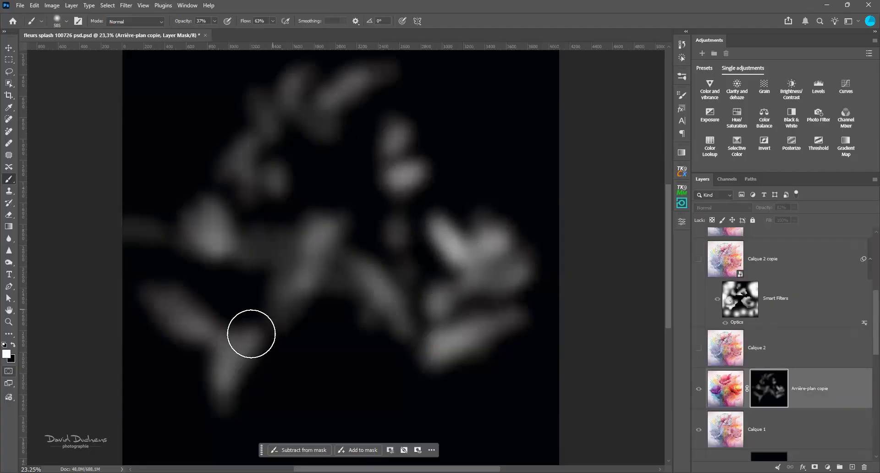
pyautogui.click(700, 391)
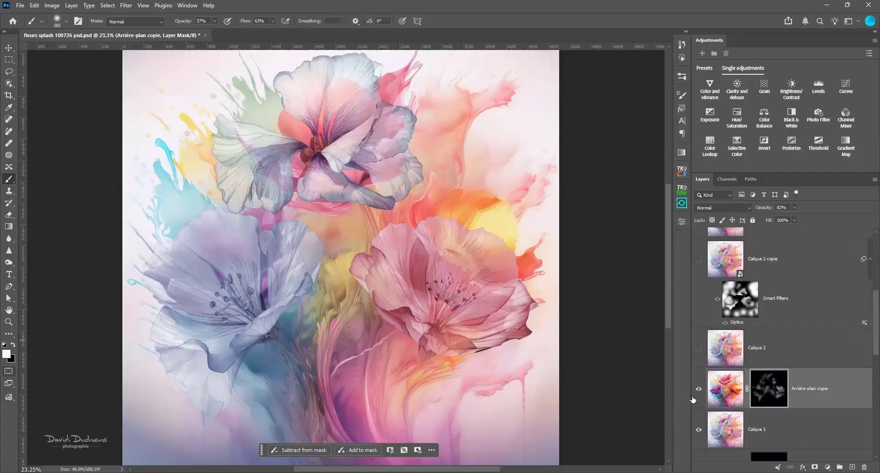
pyautogui.click(697, 391)
# Show and select Calque 2, and preview the image with the Calque 2 copie smart-filter layer on and off
pyautogui.click(699, 348)
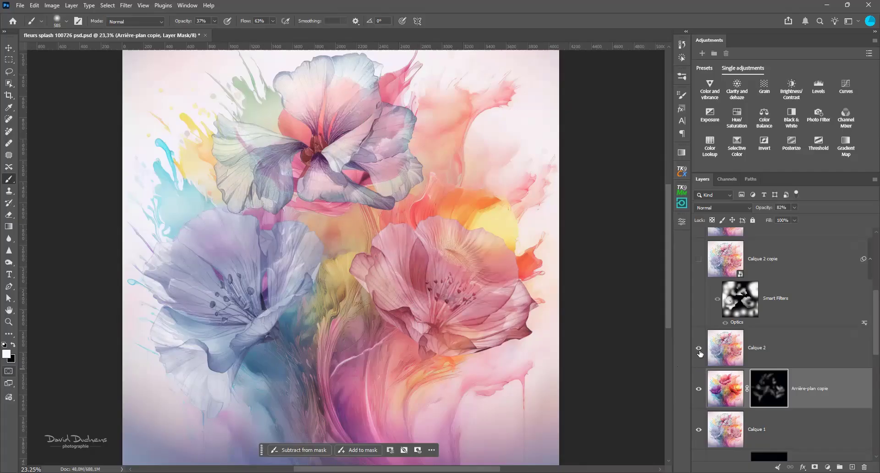
pyautogui.click(734, 349)
pyautogui.click(697, 262)
pyautogui.click(697, 261)
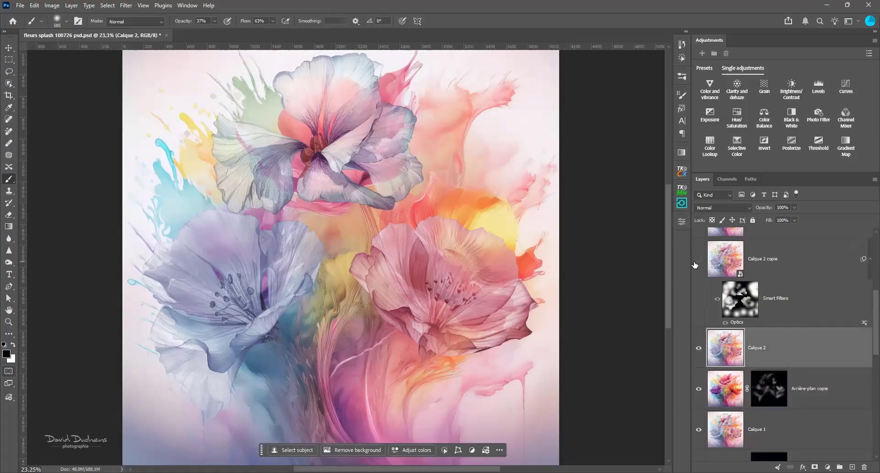
pyautogui.click(695, 265)
pyautogui.click(696, 265)
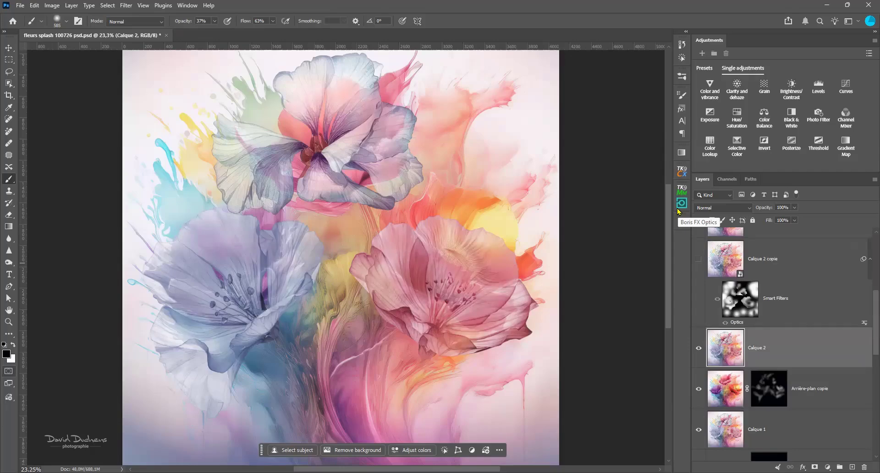
# Show Calque 2 copie, examine its Optics texture effect up close and across the whole image, and hide it again
pyautogui.click(697, 260)
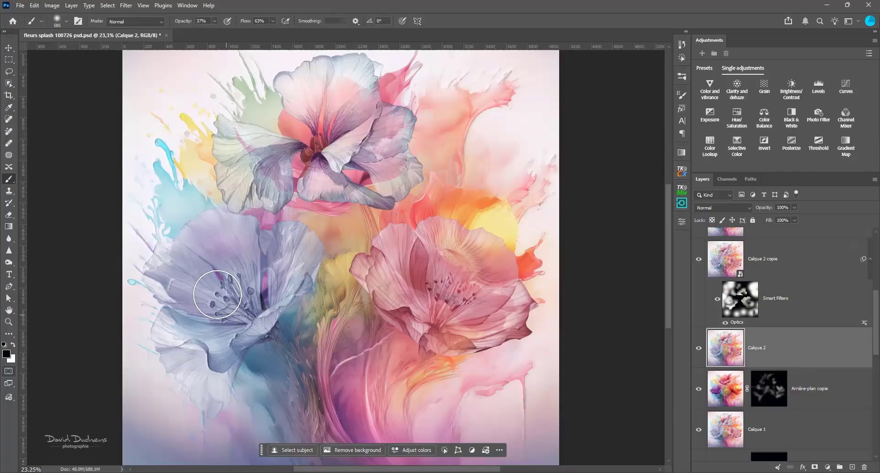
pyautogui.scroll(1, 491, 91)
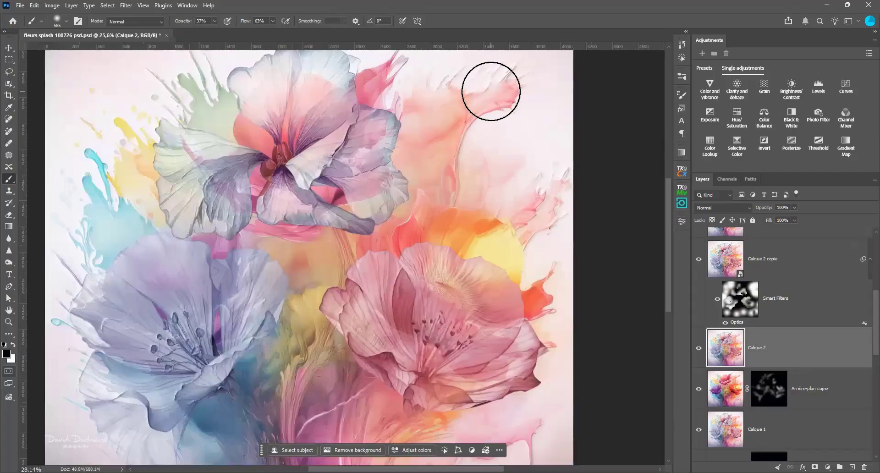
pyautogui.scroll(4, 491, 91)
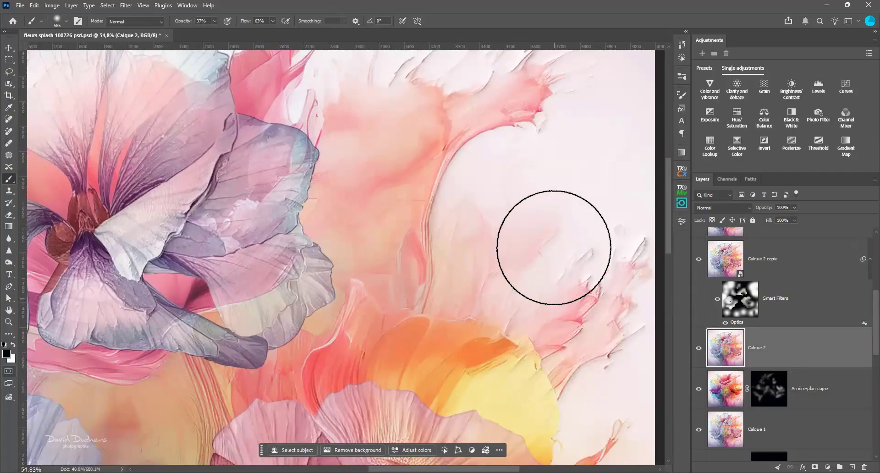
pyautogui.scroll(-3, 377, 261)
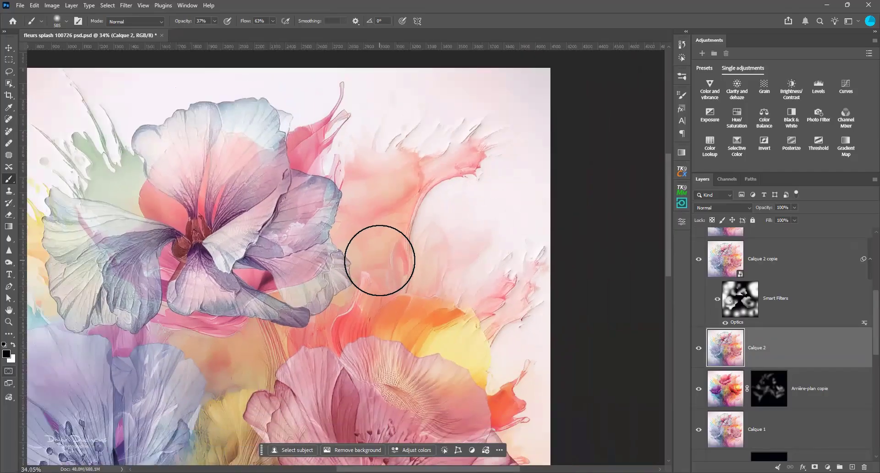
pyautogui.scroll(-5, 379, 260)
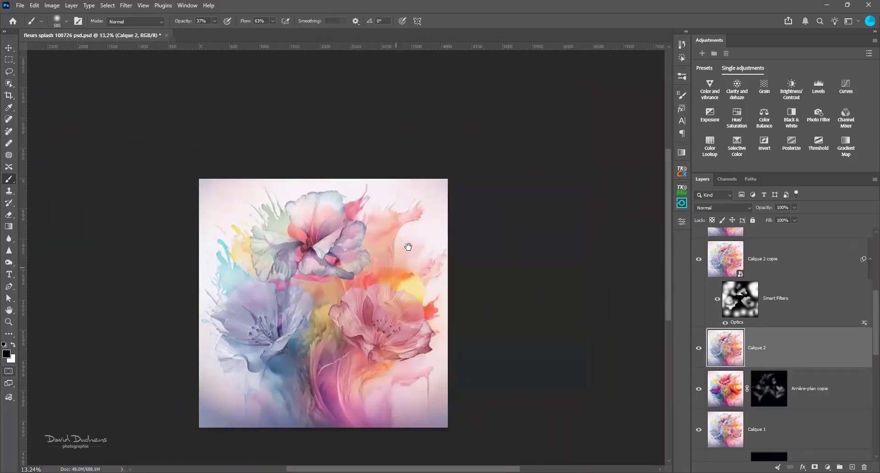
pyautogui.scroll(2, 390, 327)
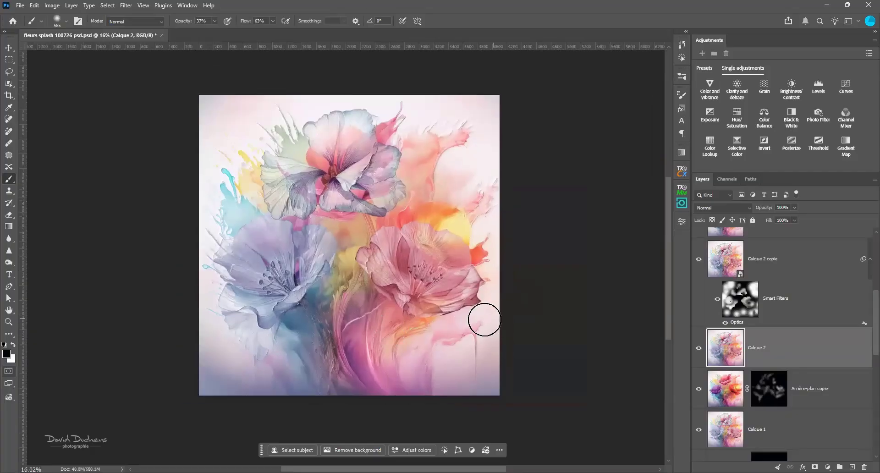
pyautogui.scroll(1, 373, 297)
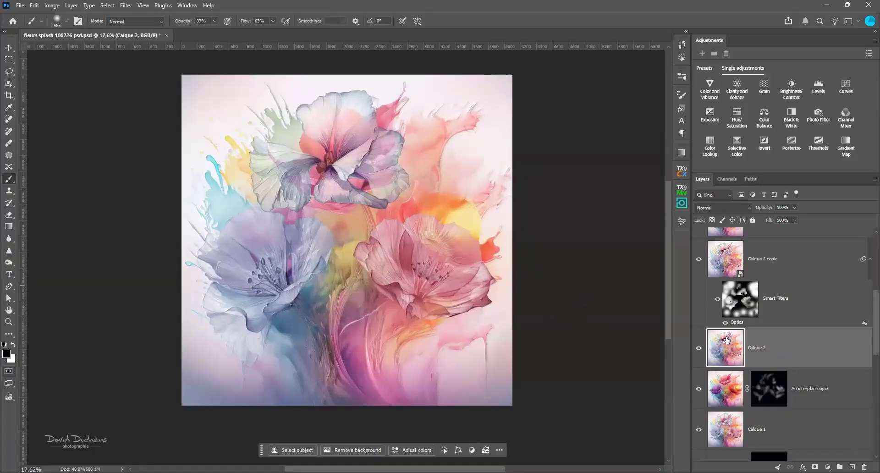
pyautogui.click(698, 259)
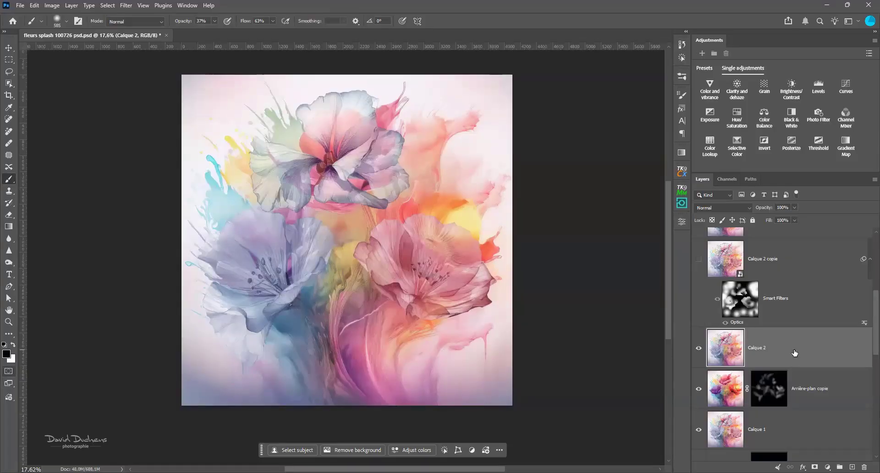
# Duplicate the Calque 2 layer and bring up the Favorites presets of Boris FX Optics for the duplicate
pyautogui.hotkey('ctrl', 'j')
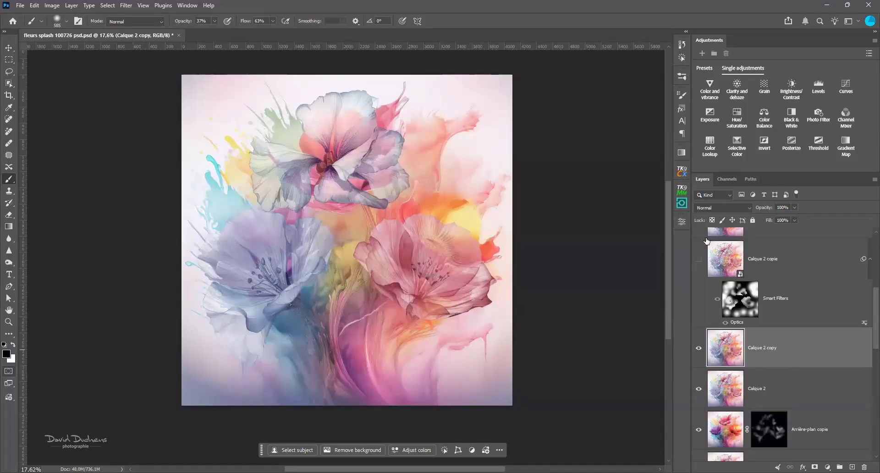
pyautogui.click(681, 202)
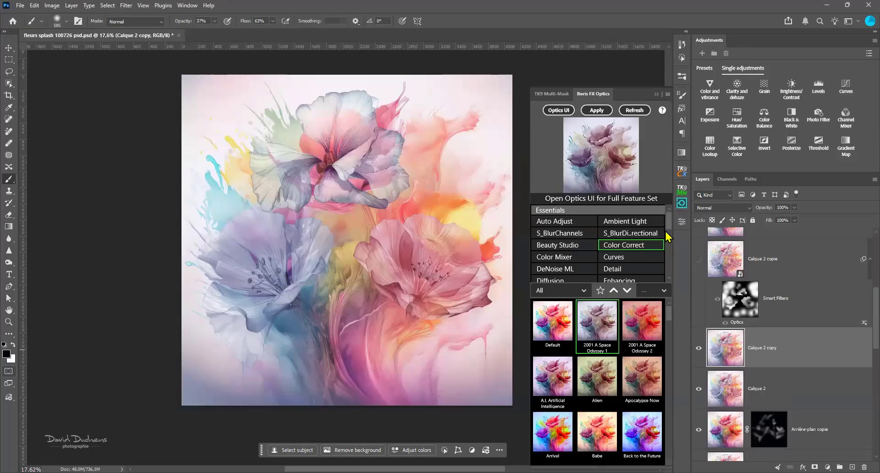
pyautogui.scroll(-8, 628, 248)
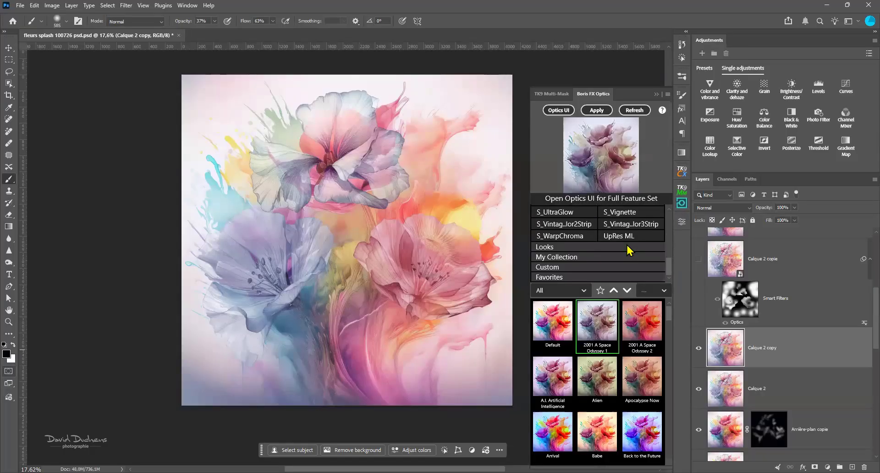
pyautogui.click(592, 278)
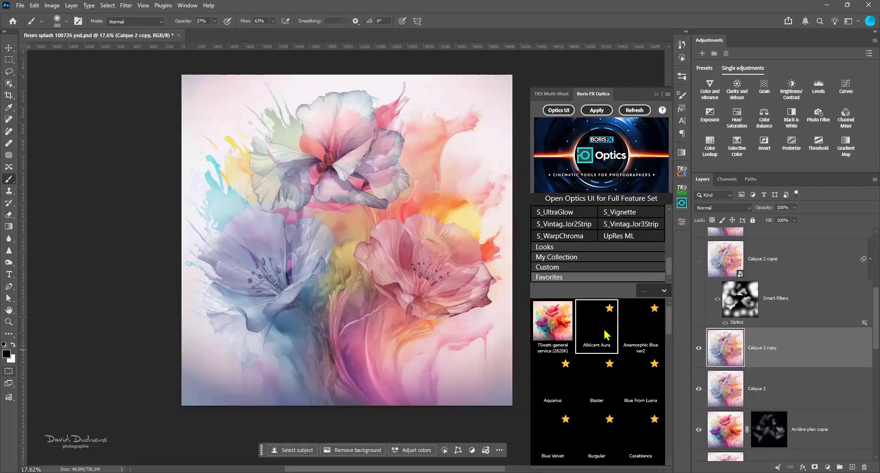
# Apply the favorite Parallel preset to the Calque 2 copy layer and compare the image with and without it
pyautogui.scroll(-1, 607, 335)
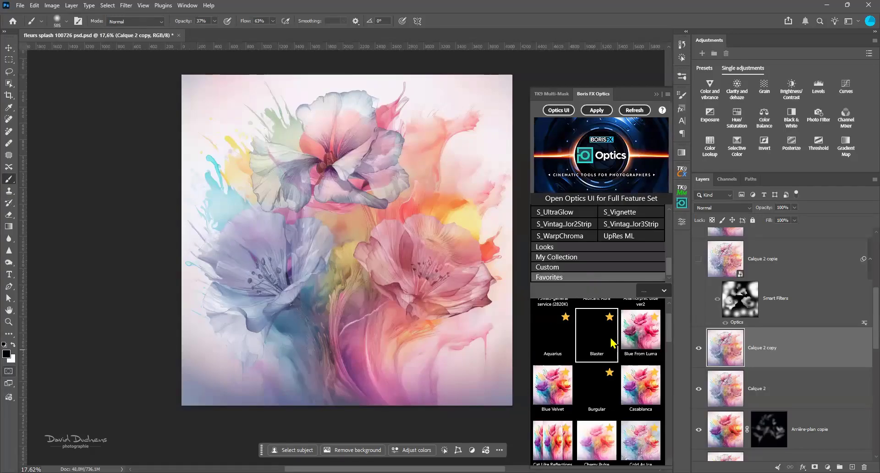
pyautogui.scroll(1, 613, 343)
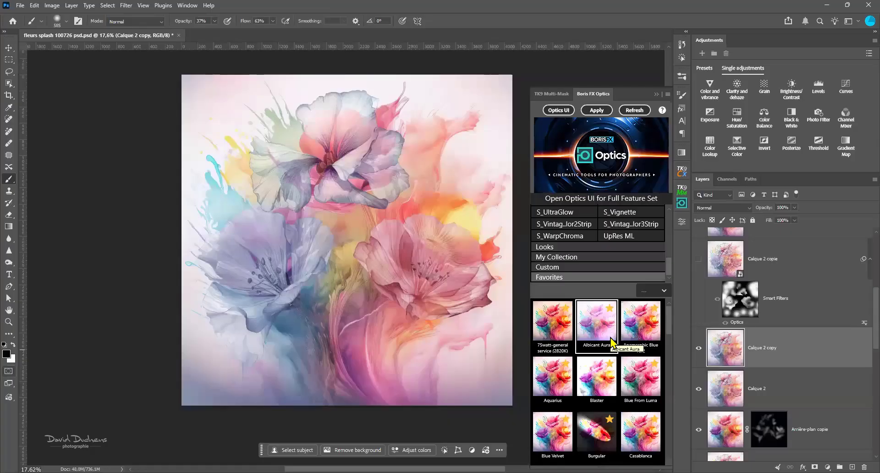
pyautogui.scroll(-5, 610, 338)
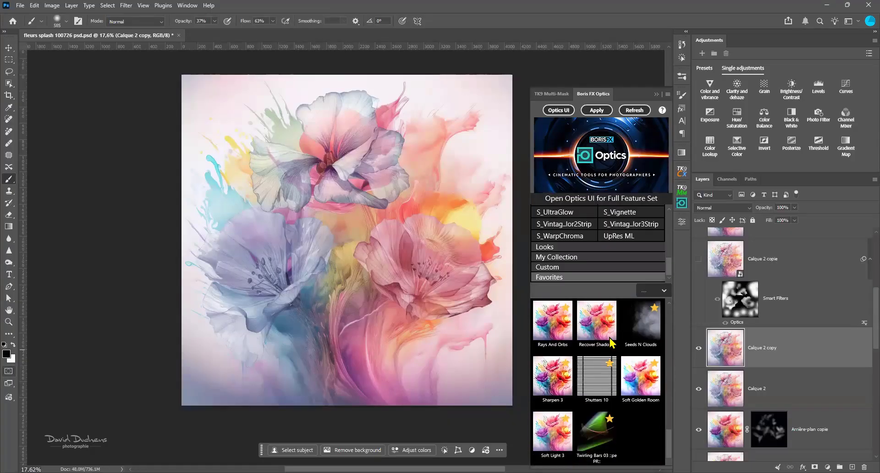
pyautogui.click(611, 342)
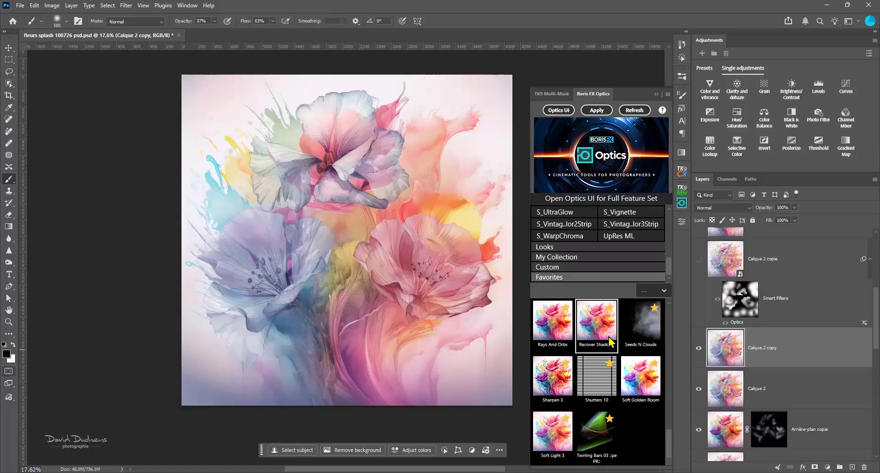
pyautogui.click(553, 441)
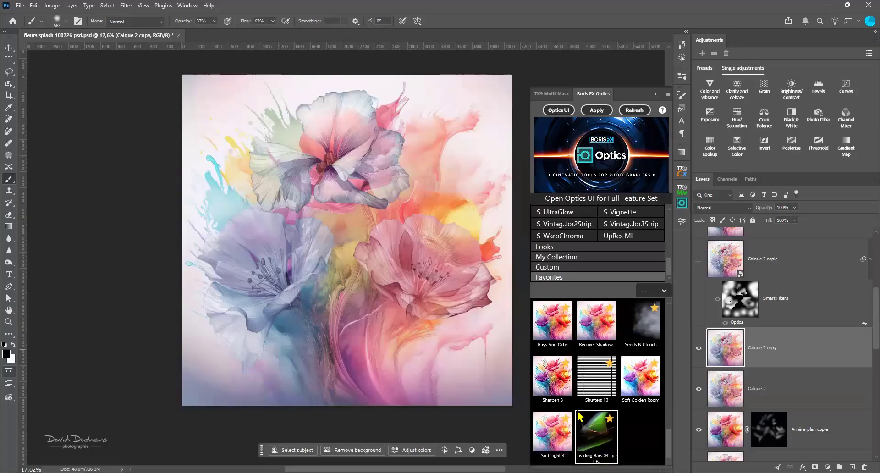
pyautogui.scroll(1, 639, 394)
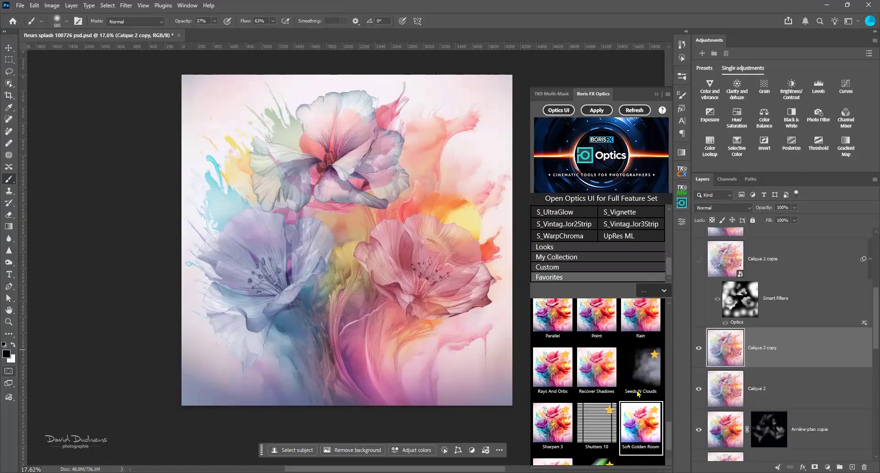
pyautogui.scroll(1, 639, 393)
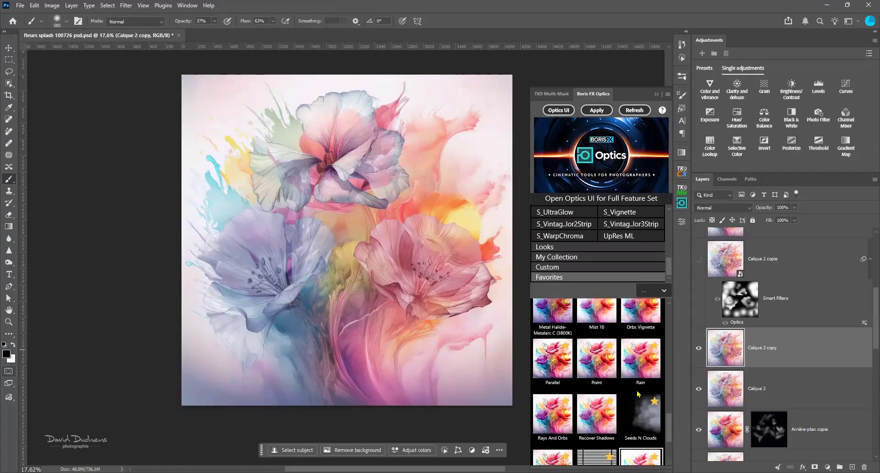
pyautogui.click(604, 371)
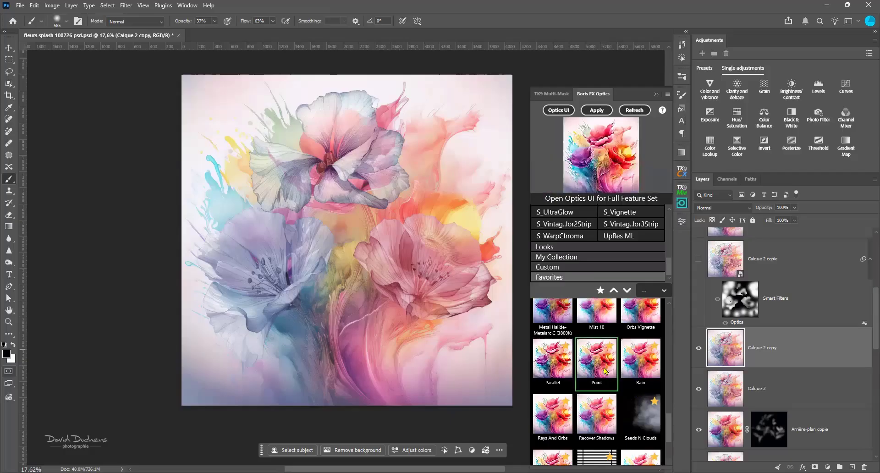
pyautogui.click(555, 367)
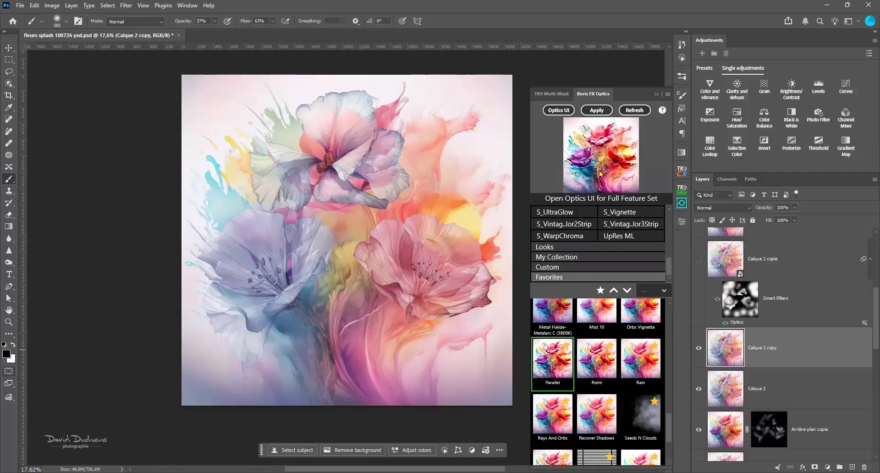
pyautogui.click(595, 111)
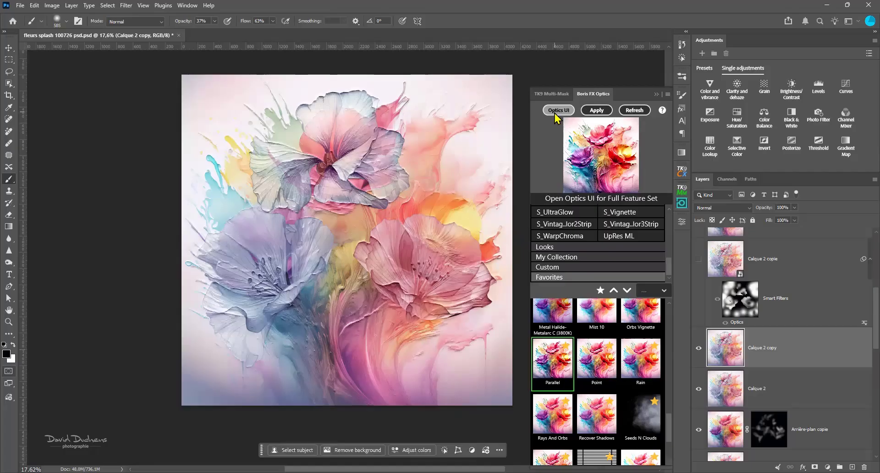
pyautogui.click(698, 349)
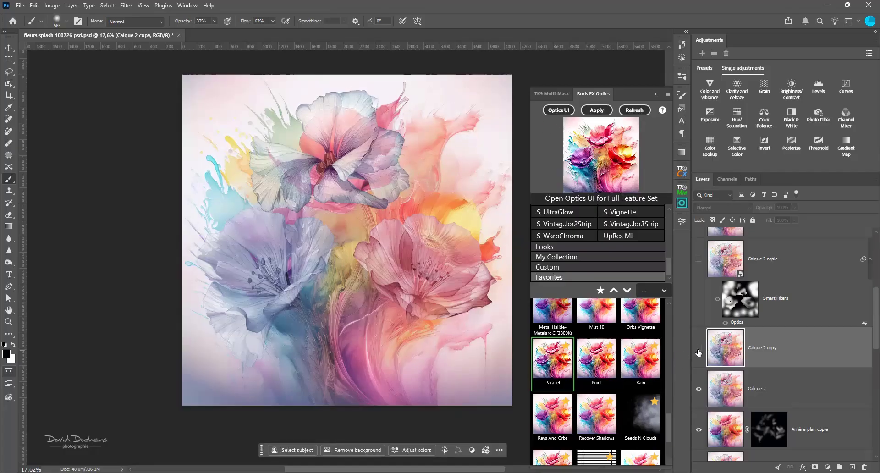
pyautogui.click(698, 350)
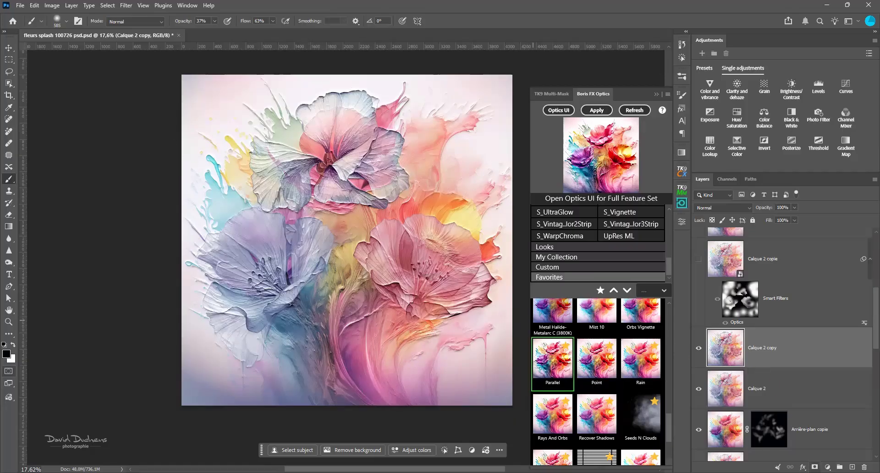
# Add a mask to Calque 2 copy and paint black over the stems with a large brush at 52% opacity and 72% flow
pyautogui.click(815, 468)
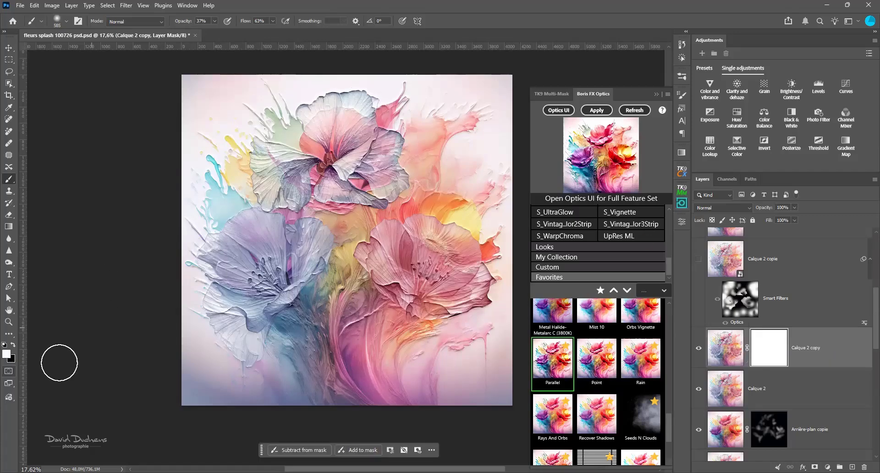
pyautogui.click(13, 345)
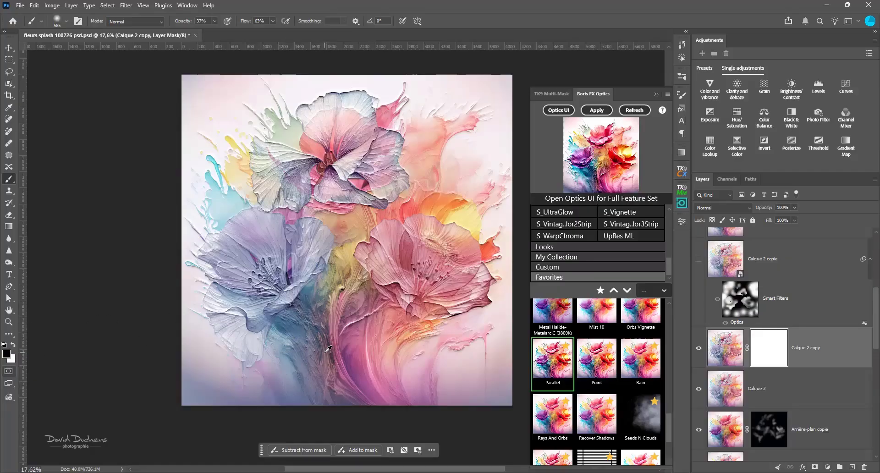
pyautogui.moveTo(325, 353); pyautogui.dragTo(350, 352)
pyautogui.moveTo(186, 24); pyautogui.dragTo(259, 22)
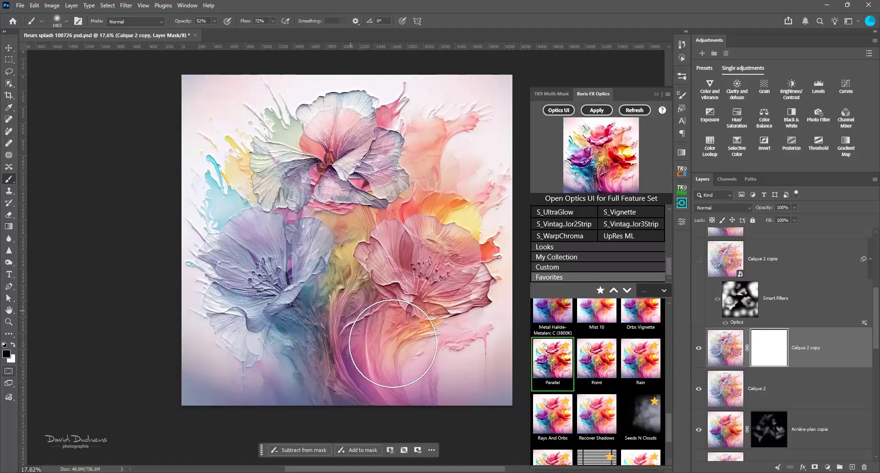
pyautogui.click(362, 366)
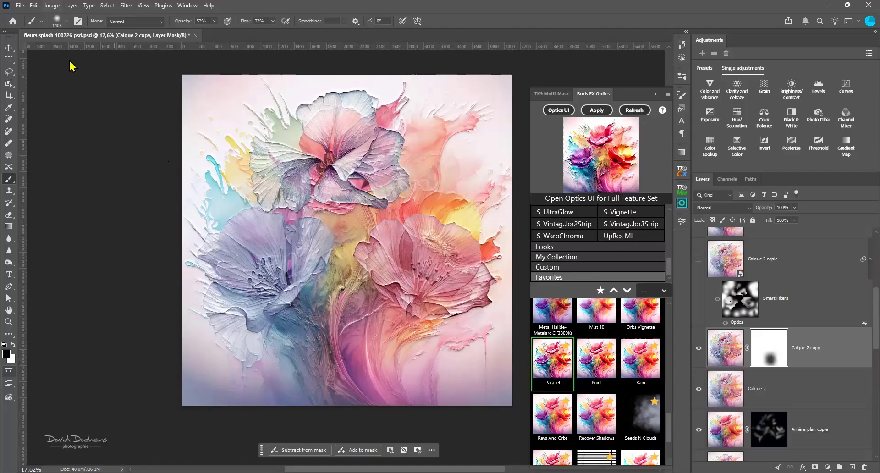
# Set the brush opacity and flow to 100% and paint the mask black around the outer edges and lower part of the image
pyautogui.moveTo(178, 25); pyautogui.dragTo(192, 23)
pyautogui.moveTo(245, 21); pyautogui.dragTo(259, 22)
pyautogui.moveTo(487, 369)
pyautogui.mouseDown()
pyautogui.moveTo(439, 396)
pyautogui.moveTo(511, 343)
pyautogui.mouseUp()
pyautogui.moveTo(396, 394)
pyautogui.mouseDown()
pyautogui.moveTo(368, 384)
pyautogui.moveTo(340, 339)
pyautogui.moveTo(344, 316)
pyautogui.moveTo(327, 364)
pyautogui.moveTo(308, 374)
pyautogui.moveTo(243, 360)
pyautogui.moveTo(188, 328)
pyautogui.mouseUp()
pyautogui.moveTo(163, 176)
pyautogui.mouseDown()
pyautogui.moveTo(184, 181)
pyautogui.moveTo(205, 159)
pyautogui.moveTo(207, 166)
pyautogui.moveTo(236, 100)
pyautogui.moveTo(265, 89)
pyautogui.mouseUp()
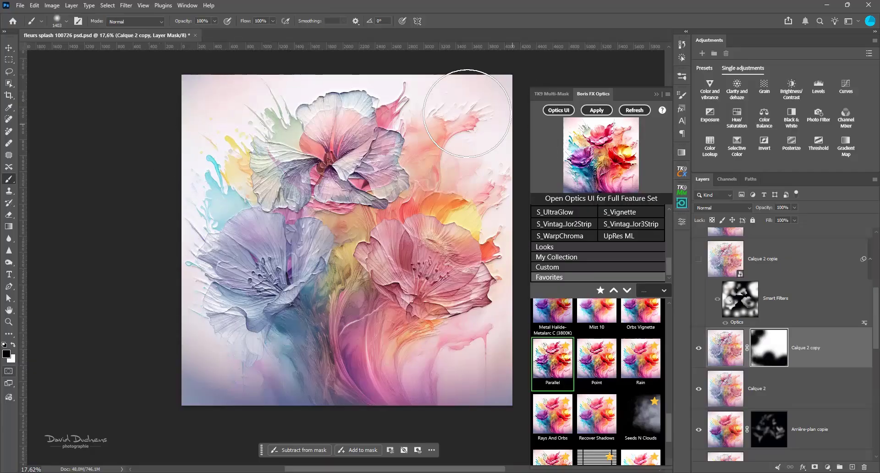
pyautogui.moveTo(472, 75)
pyautogui.mouseDown()
pyautogui.moveTo(471, 143)
pyautogui.moveTo(417, 88)
pyautogui.moveTo(507, 158)
pyautogui.moveTo(501, 203)
pyautogui.moveTo(516, 215)
pyautogui.moveTo(501, 206)
pyautogui.moveTo(532, 294)
pyautogui.moveTo(505, 353)
pyautogui.moveTo(414, 375)
pyautogui.moveTo(373, 364)
pyautogui.moveTo(318, 366)
pyautogui.moveTo(385, 373)
pyautogui.moveTo(334, 264)
pyautogui.mouseUp()
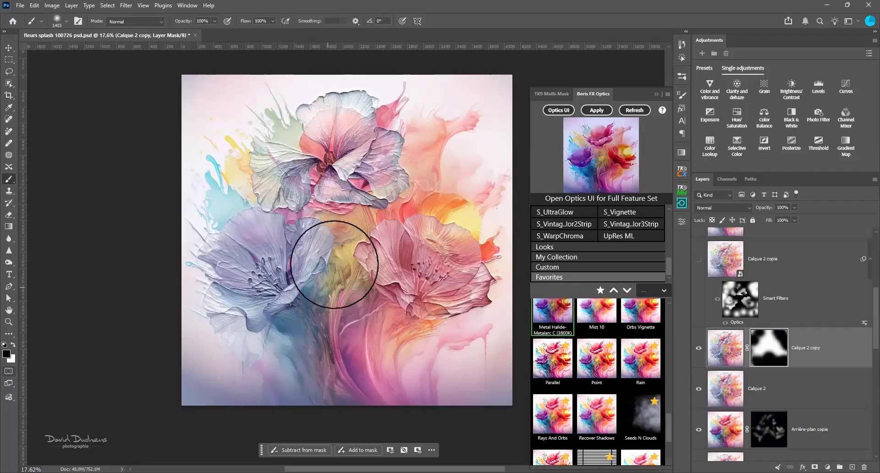
# Lower the Calque 2 copy layer's opacity to 67% and compare the image with and without the masked texture
pyautogui.click(699, 348)
pyautogui.click(699, 348)
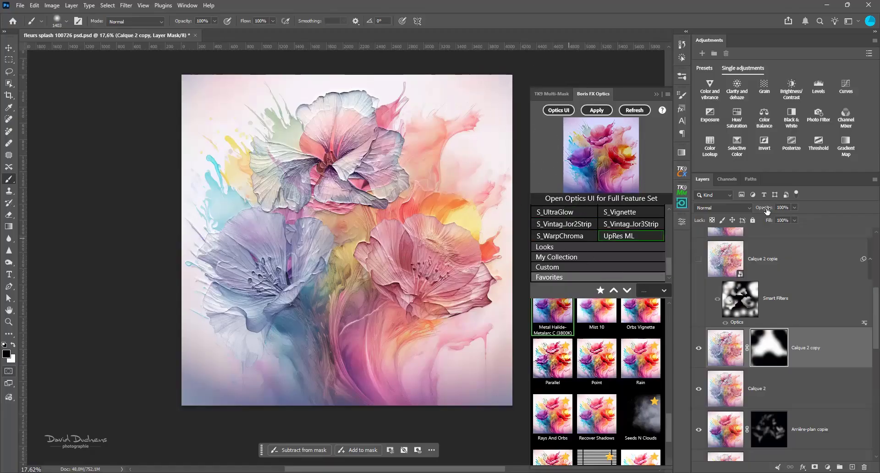
pyautogui.moveTo(767, 210); pyautogui.dragTo(750, 210)
pyautogui.click(699, 349)
pyautogui.click(699, 349)
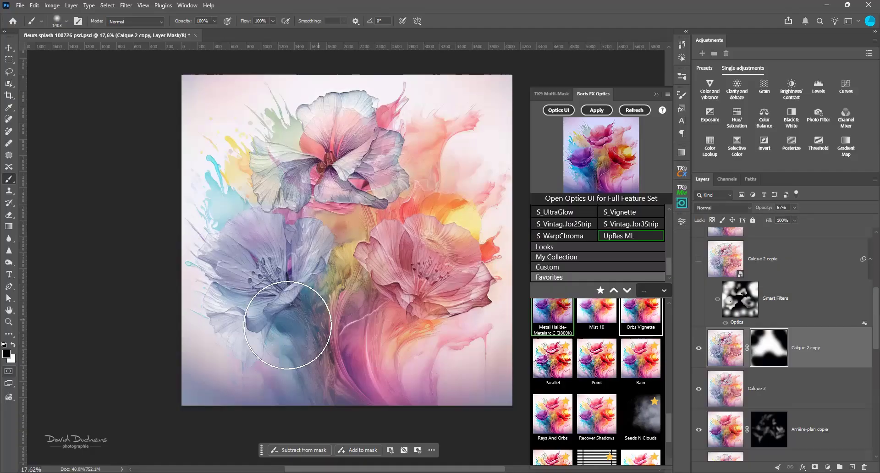
# Put the Optics presets away and delete the masked Calque 2 copy layer
pyautogui.click(682, 204)
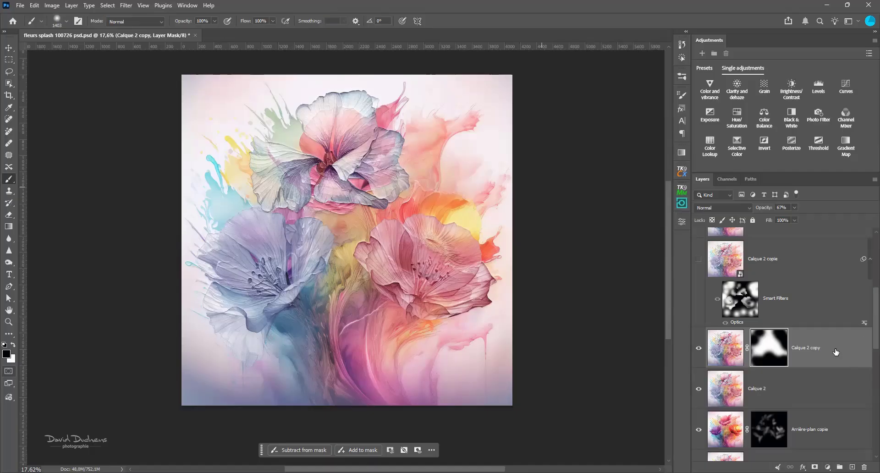
pyautogui.moveTo(835, 361); pyautogui.dragTo(864, 467)
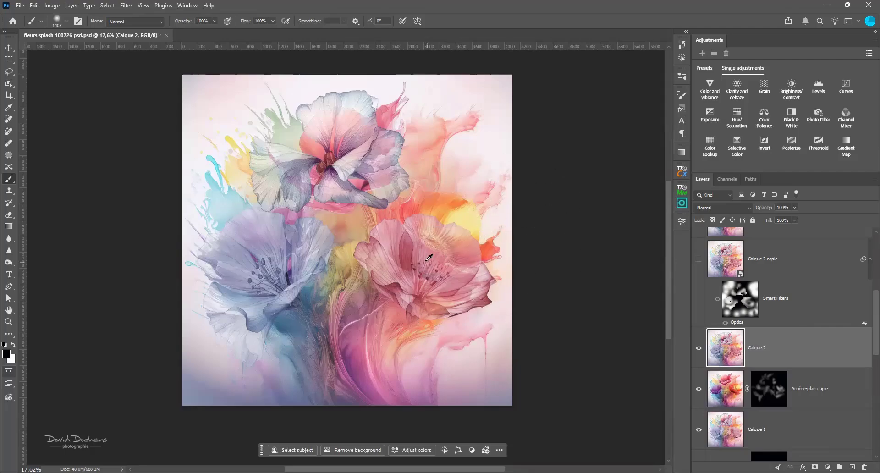
# Reduce the brush size to 415 and add a Solid Color fill layer in light grey f4f4f4 above Calque 2
pyautogui.moveTo(429, 258); pyautogui.dragTo(384, 261)
pyautogui.click(827, 467)
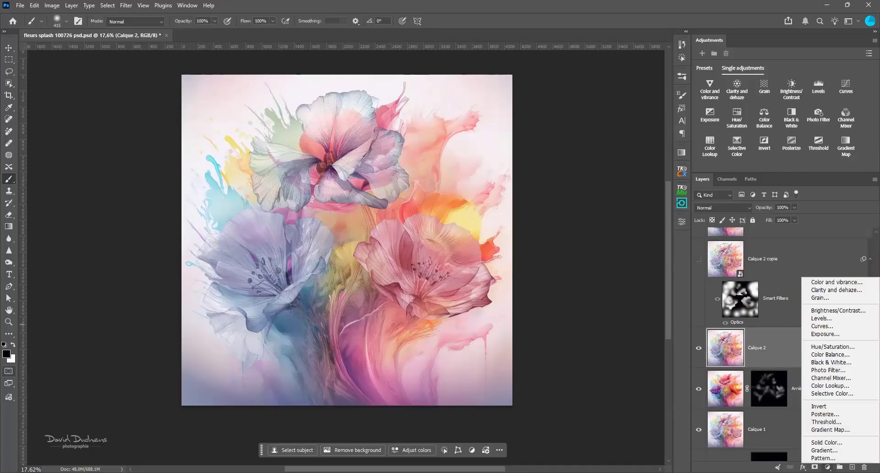
pyautogui.click(813, 443)
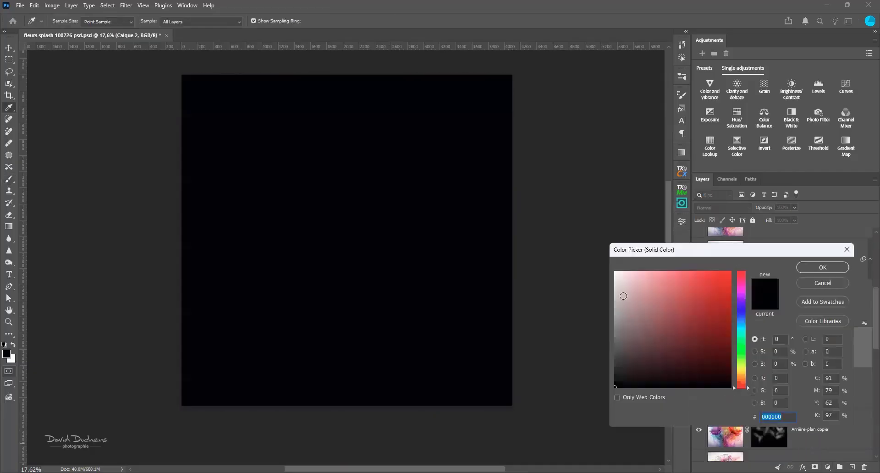
pyautogui.moveTo(623, 296); pyautogui.dragTo(609, 278)
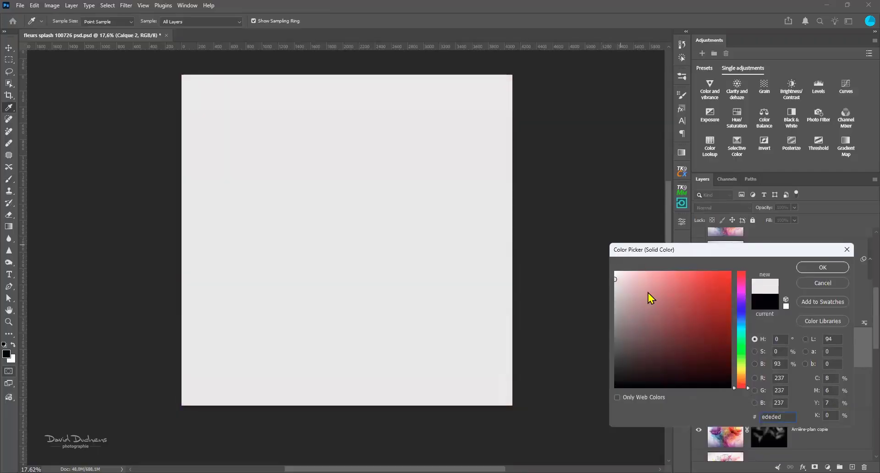
pyautogui.click(743, 370)
pyautogui.moveTo(641, 278); pyautogui.dragTo(629, 270)
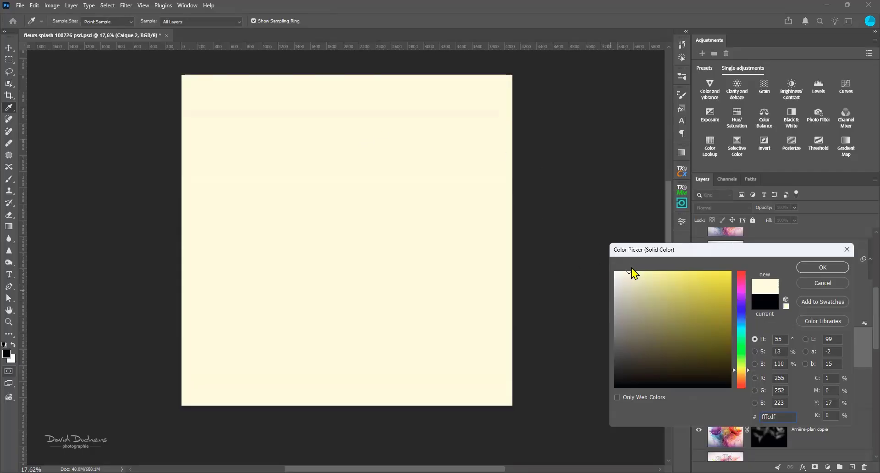
pyautogui.moveTo(631, 272); pyautogui.dragTo(614, 275)
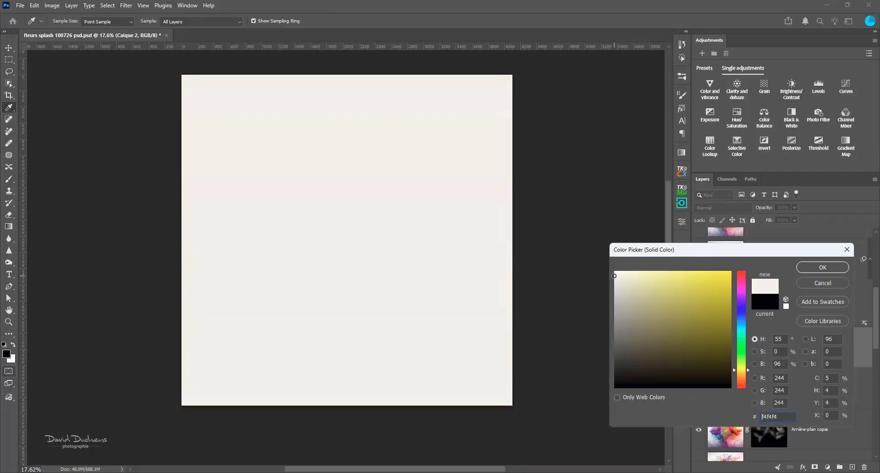
pyautogui.click(821, 267)
# Set the color fill layer's opacity to 19% and compare the image with and without the haze
pyautogui.moveTo(766, 209); pyautogui.dragTo(564, 226)
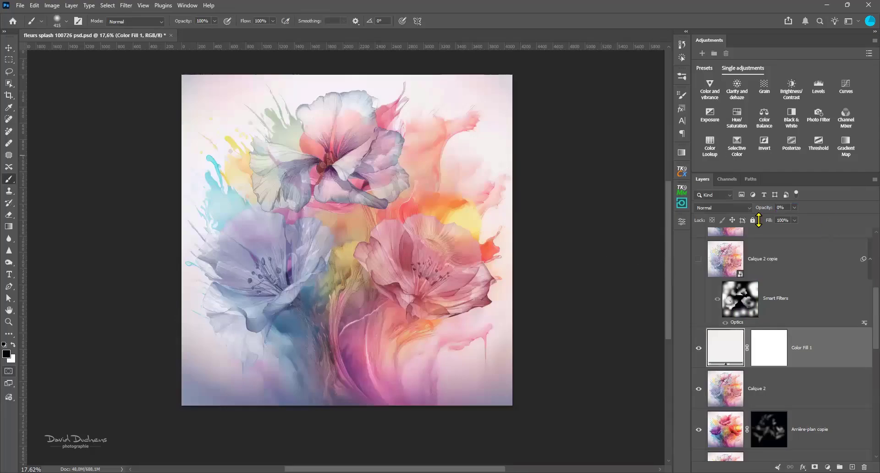
pyautogui.moveTo(762, 210); pyautogui.dragTo(770, 209)
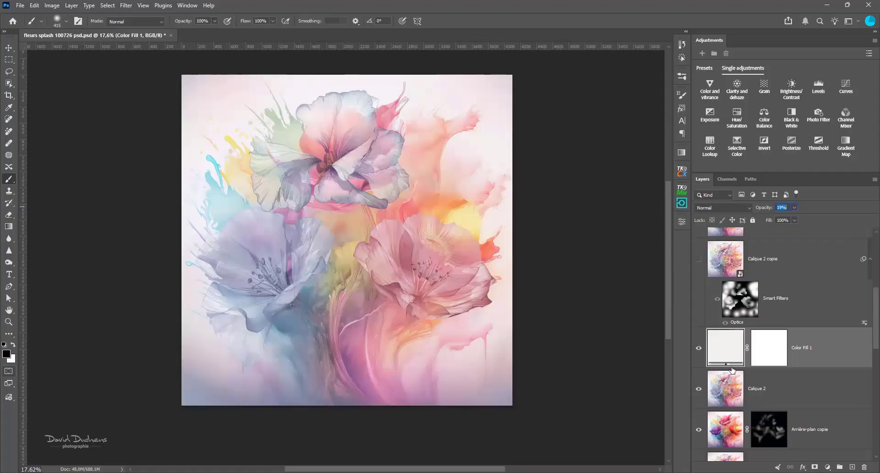
pyautogui.click(699, 348)
pyautogui.click(698, 348)
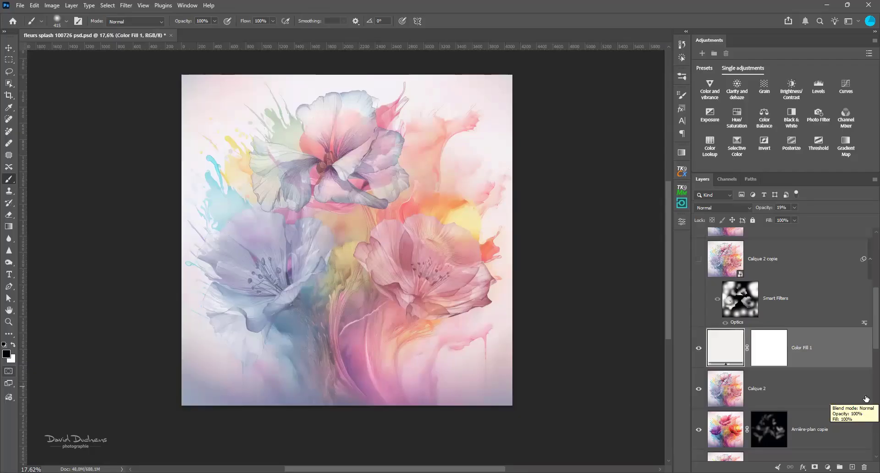
# Add a Clarity and dehaze adjustment with Clarity +13 and Dehaze -36, and delete the light grey Color Fill 1 layer
pyautogui.click(745, 95)
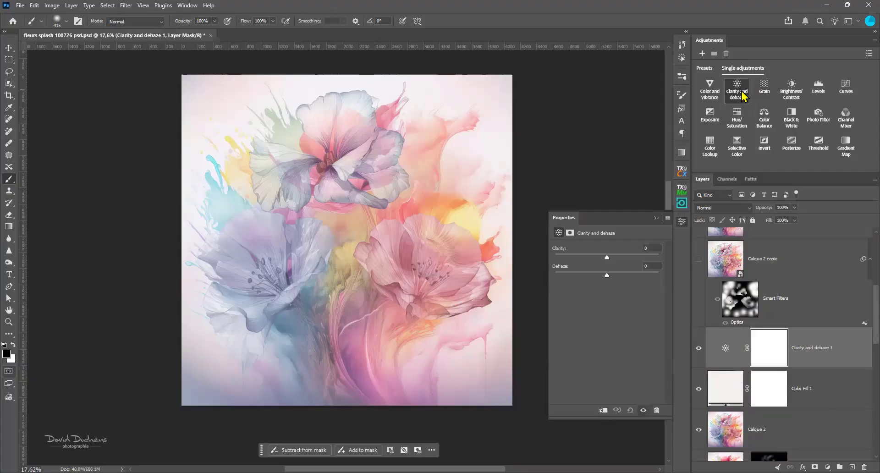
pyautogui.moveTo(605, 273); pyautogui.dragTo(617, 259)
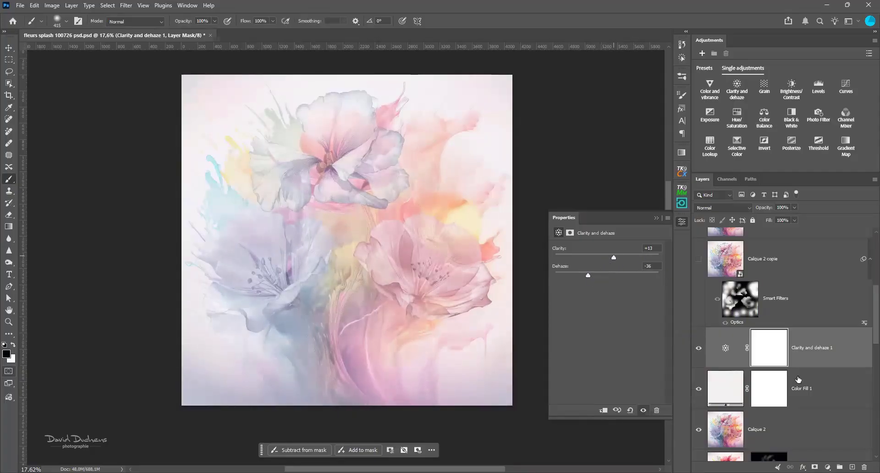
pyautogui.click(830, 398)
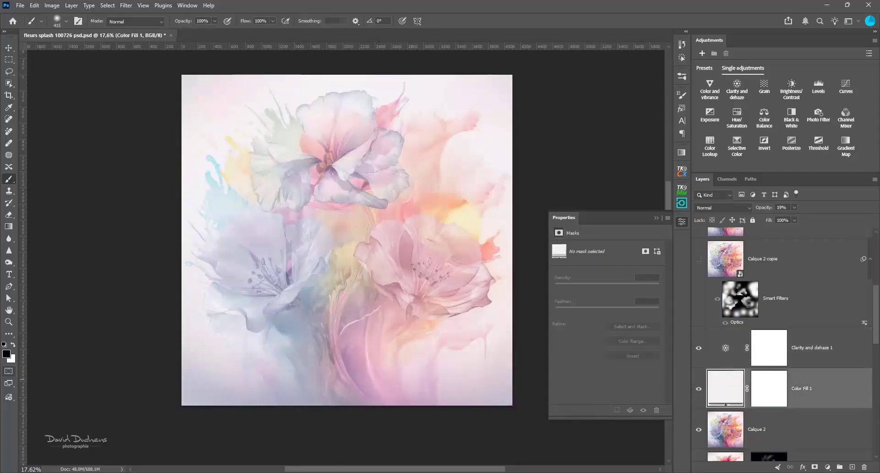
pyautogui.press('Delete')
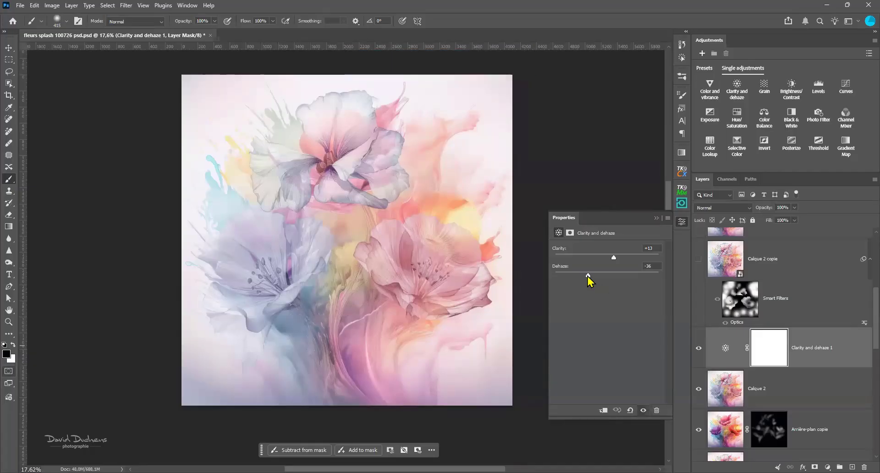
# Readjust the haze with the Clarity and Dehaze amounts and delete the Clarity and dehaze 1 adjustment layer
pyautogui.moveTo(588, 277); pyautogui.dragTo(611, 258)
pyautogui.click(682, 221)
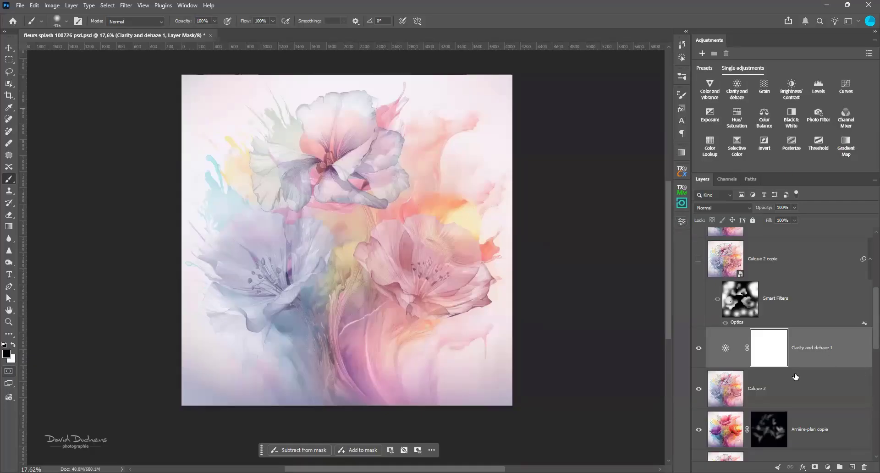
pyautogui.press('Delete')
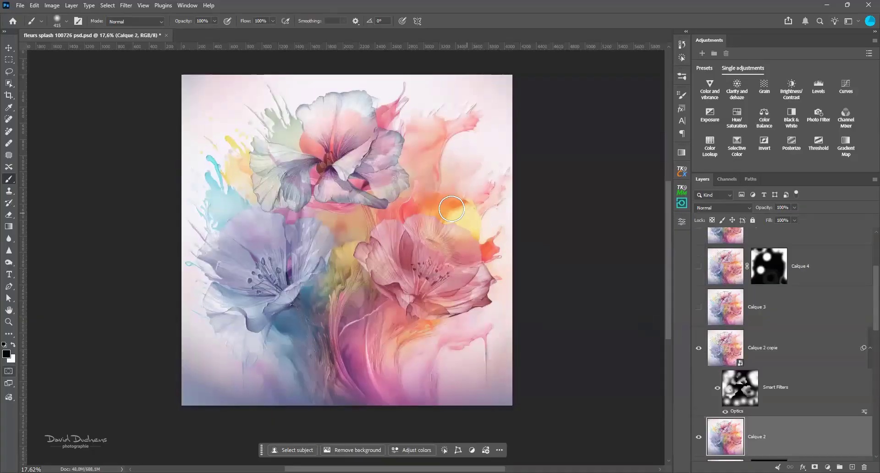
# Show the Calque 3 and masked Calque 4 layers and compare the image with and without them
pyautogui.scroll(3, 328, 251)
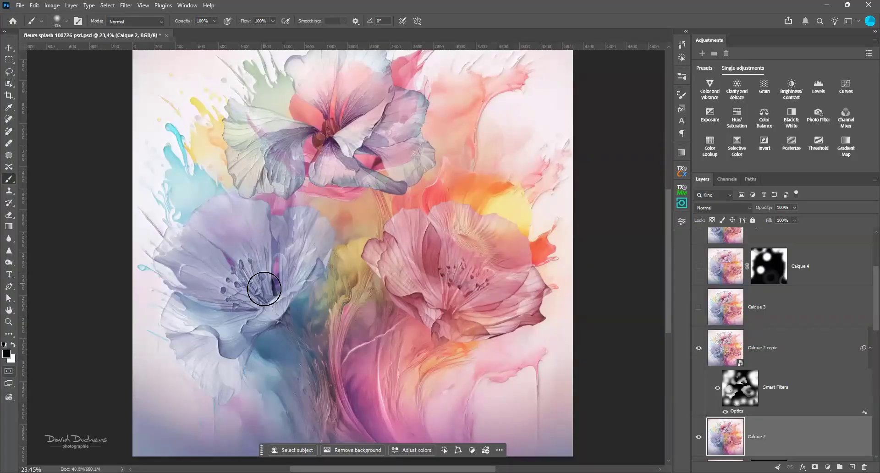
pyautogui.scroll(-1, 446, 352)
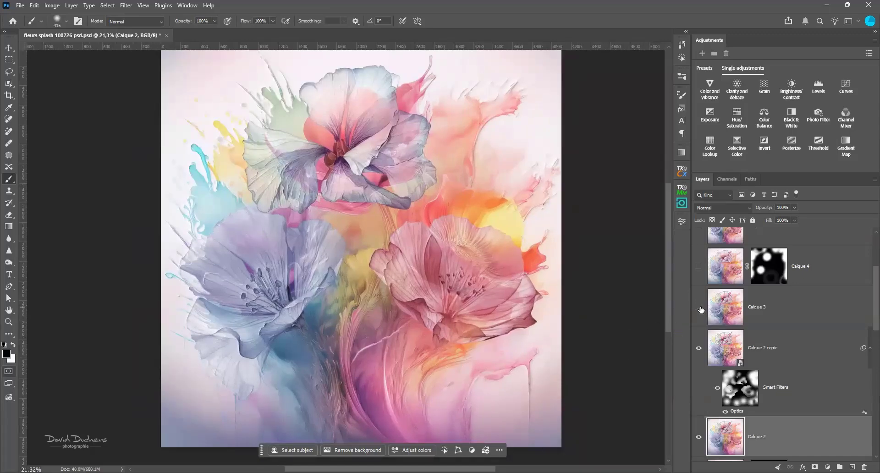
pyautogui.click(727, 320)
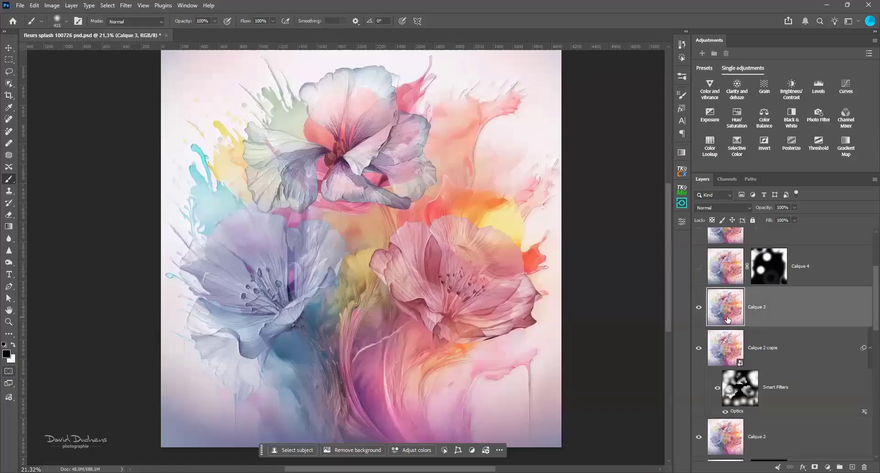
pyautogui.click(699, 268)
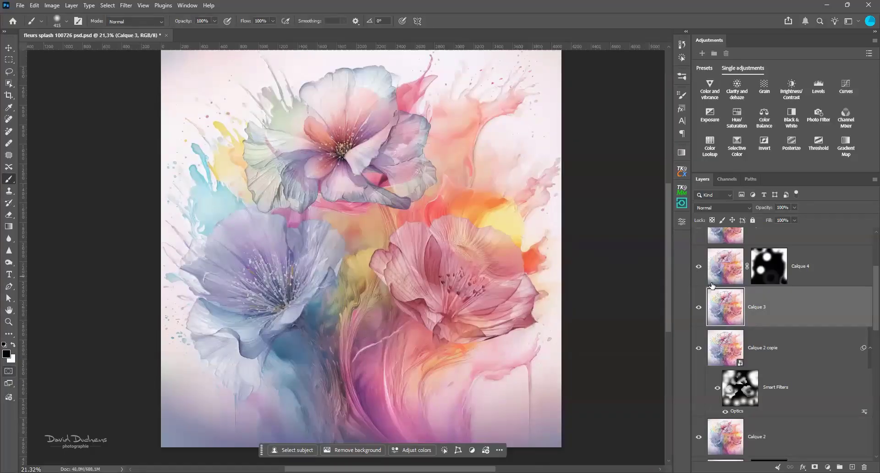
pyautogui.click(699, 266)
pyautogui.click(700, 267)
pyautogui.click(702, 315)
pyautogui.click(698, 308)
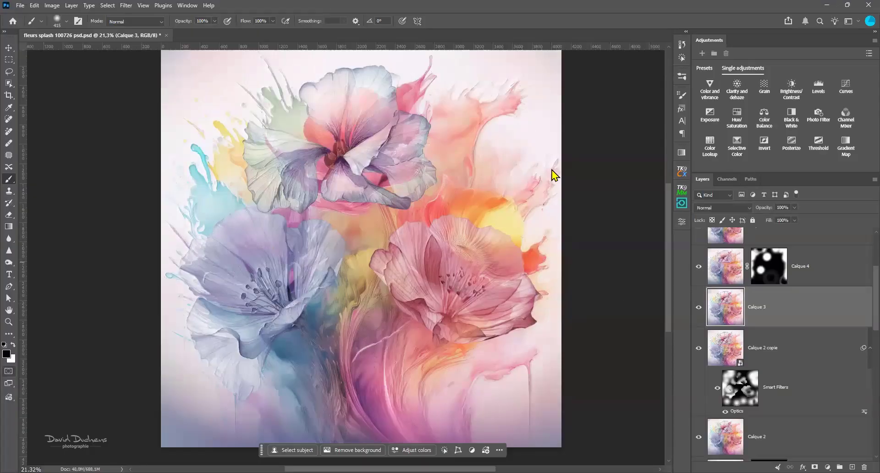
# Inspect the splashes in the image's upper right corner up close with and without the masked Calque 4 layer
pyautogui.scroll(5, 498, 103)
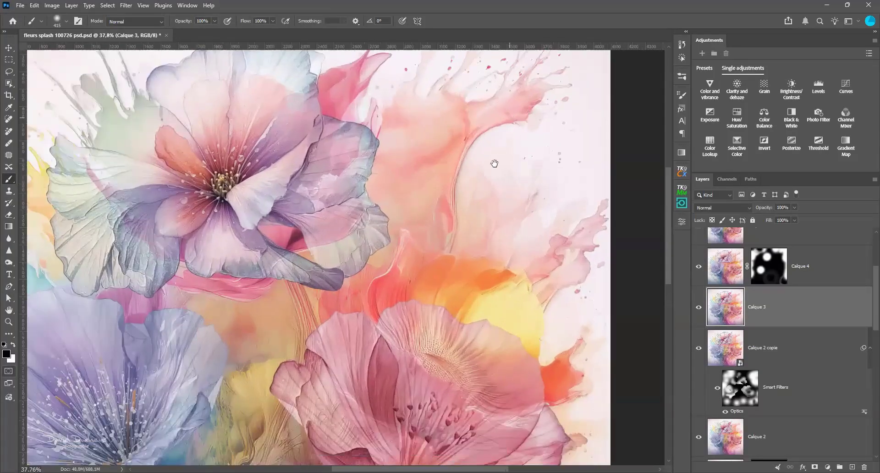
pyautogui.moveTo(494, 164); pyautogui.dragTo(471, 196)
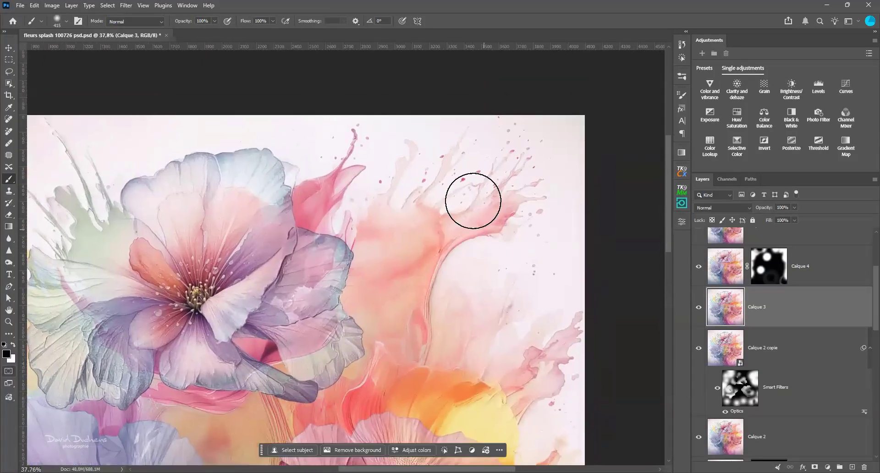
pyautogui.click(698, 307)
pyautogui.click(698, 268)
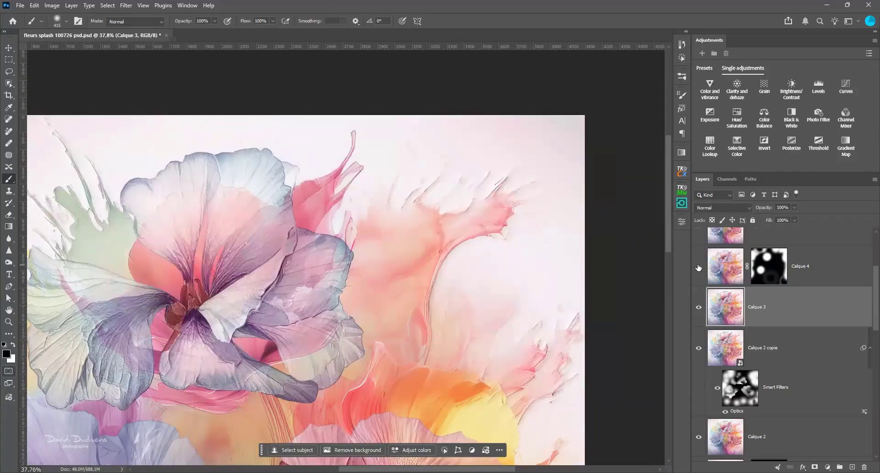
pyautogui.click(698, 267)
pyautogui.click(699, 268)
pyautogui.click(698, 268)
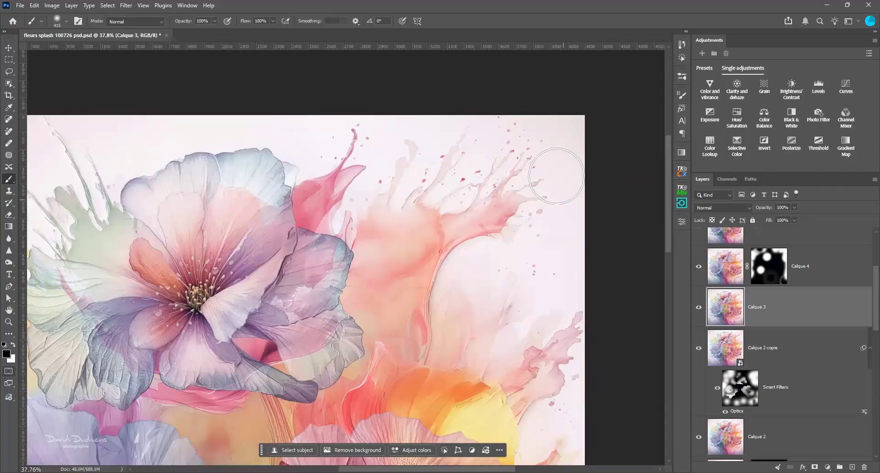
pyautogui.scroll(-7, 498, 233)
pyautogui.moveTo(487, 301)
pyautogui.mouseDown()
pyautogui.moveTo(494, 198)
pyautogui.moveTo(513, 224)
pyautogui.mouseUp()
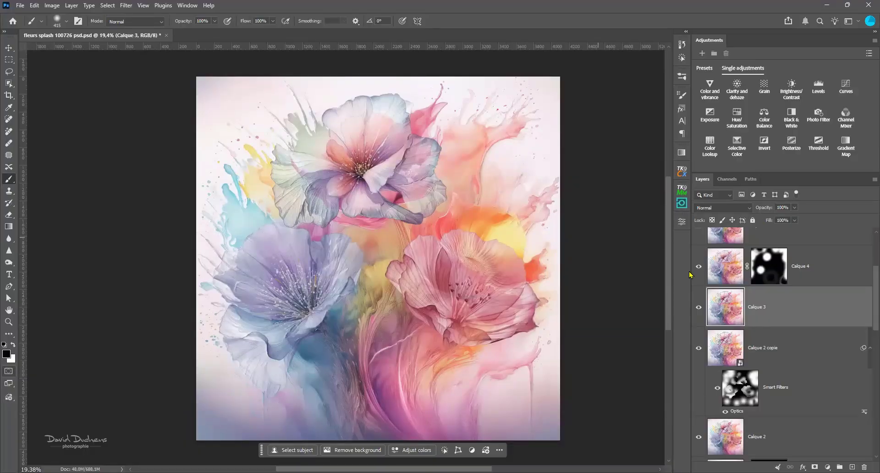
# Preview the masked blur on the stems by showing the Calque 5 copie layer, and hide that layer again
pyautogui.scroll(3, 748, 306)
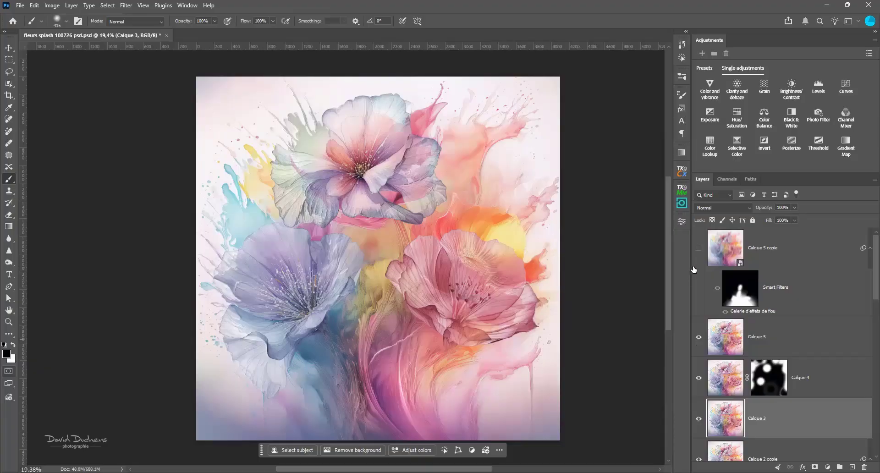
pyautogui.click(699, 248)
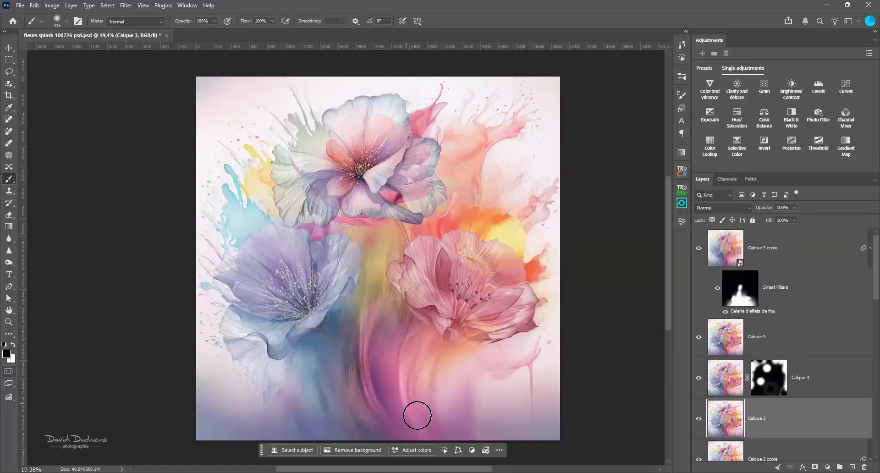
pyautogui.click(785, 260)
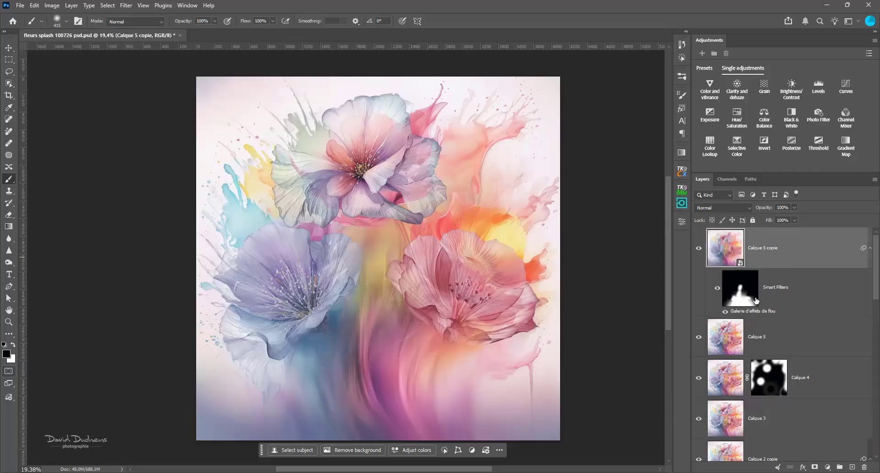
pyautogui.click(699, 249)
# Convert the Calque 5 layer to a smart object
pyautogui.click(793, 335)
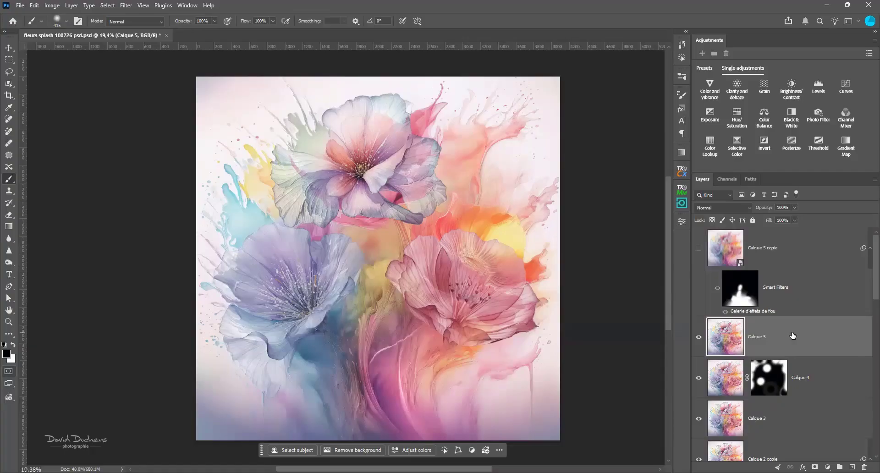
pyautogui.rightClick(793, 336)
pyautogui.click(814, 270)
pyautogui.scroll(-1, 325, 290)
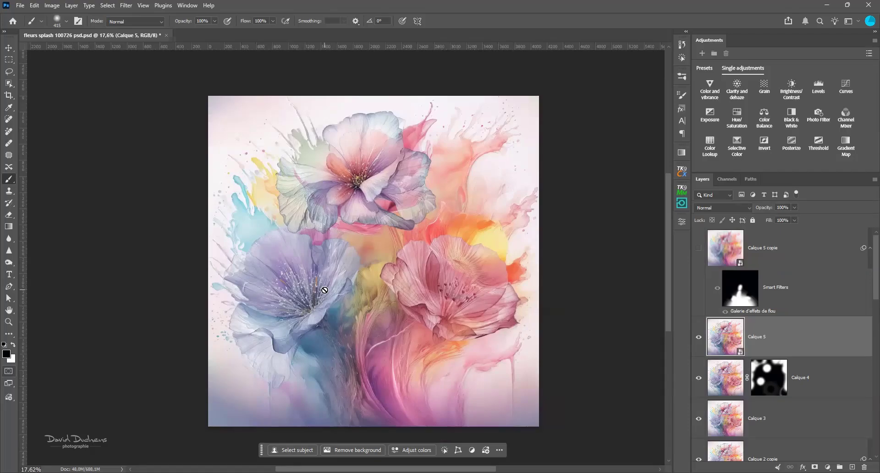
# Start a Path Blur on Calque 5 and bend its first path along the central stem from the image's bottom edge upward
pyautogui.click(128, 9)
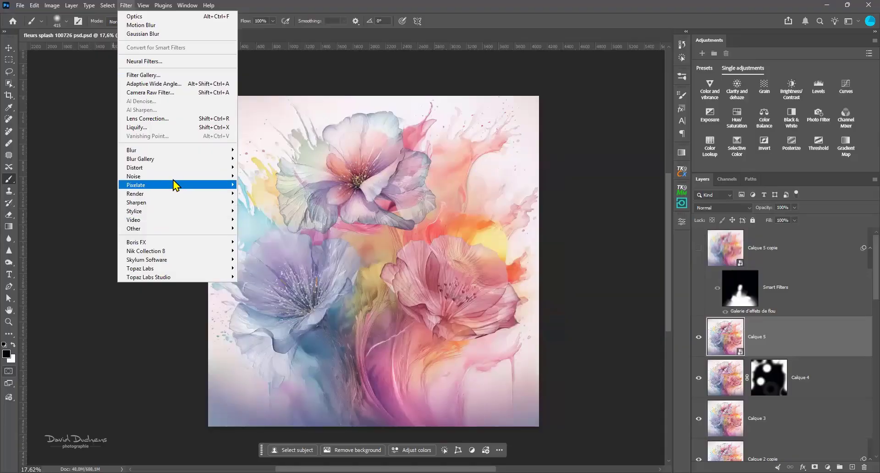
pyautogui.moveTo(210, 160)
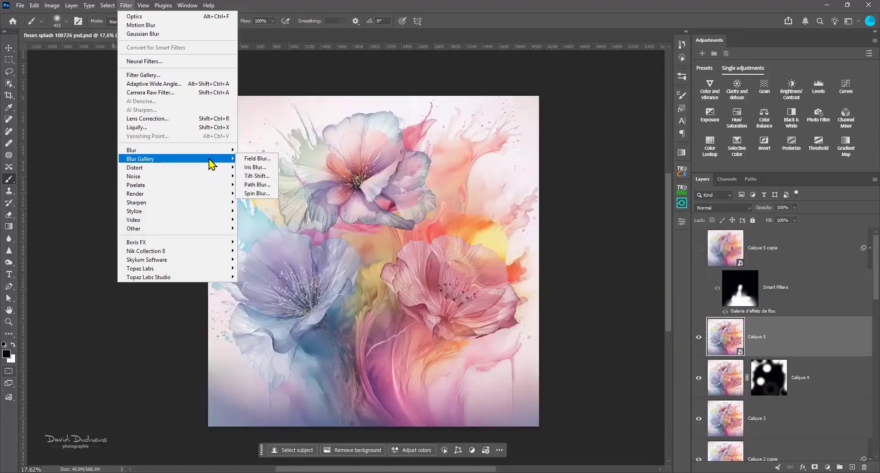
pyautogui.click(258, 184)
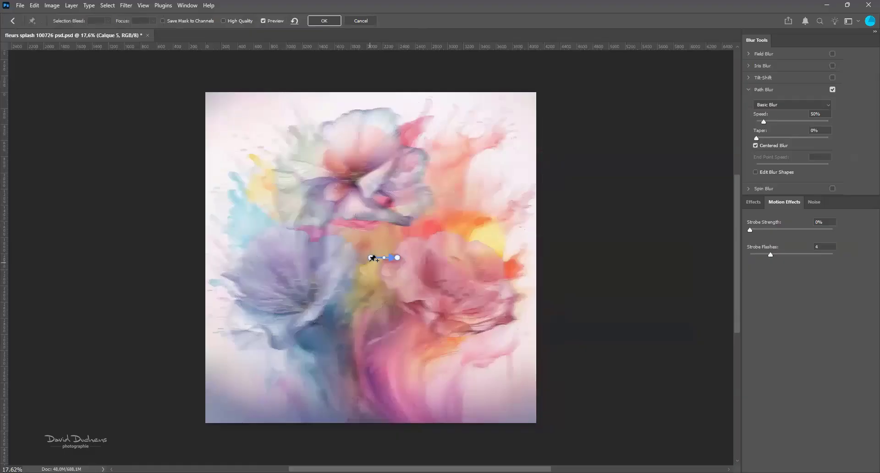
pyautogui.moveTo(370, 257); pyautogui.dragTo(405, 419)
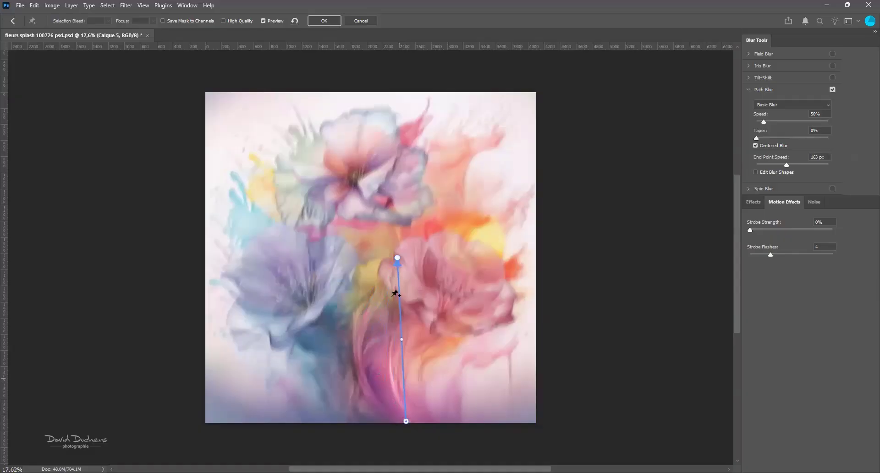
pyautogui.moveTo(397, 259); pyautogui.dragTo(362, 286)
pyautogui.moveTo(383, 353); pyautogui.dragTo(360, 360)
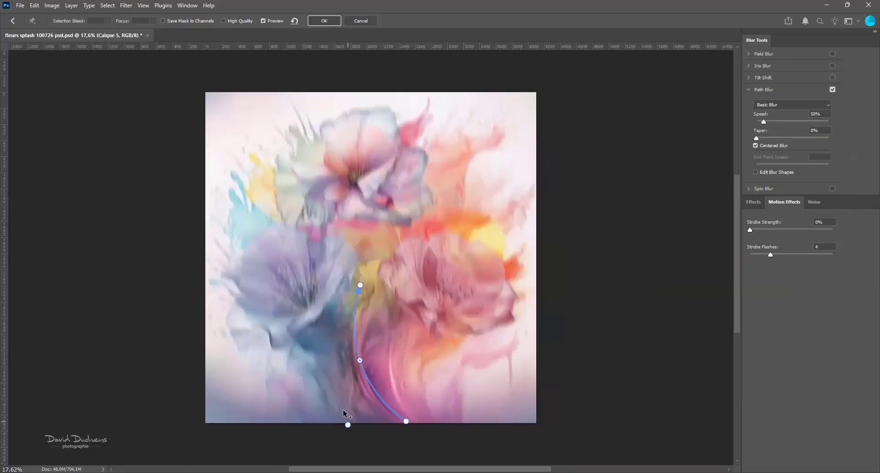
# Add curved blur paths along the blue stems and the pink stems, and apply the Path Blur with Speed 118%
pyautogui.doubleClick(295, 323)
pyautogui.moveTo(322, 374); pyautogui.dragTo(330, 371)
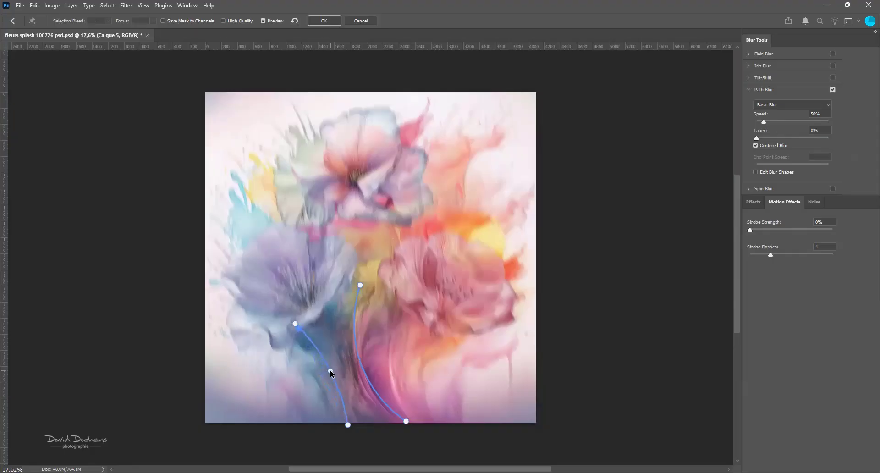
pyautogui.click(427, 429)
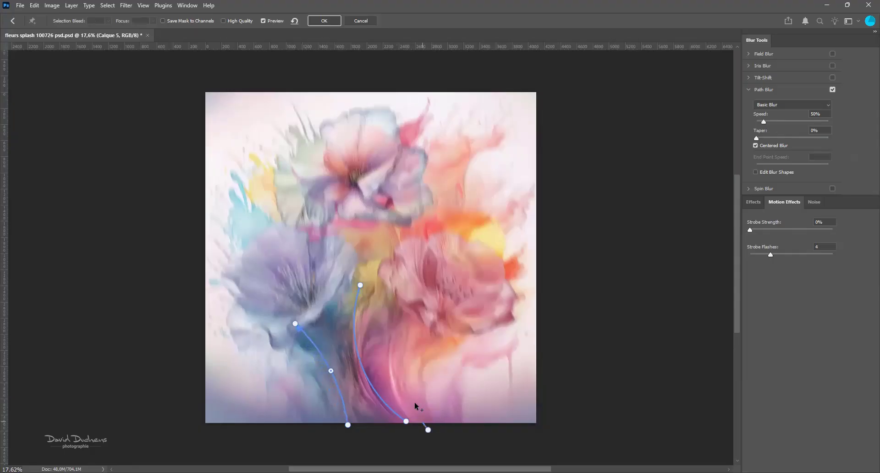
pyautogui.click(408, 325)
pyautogui.moveTo(419, 381); pyautogui.dragTo(408, 378)
pyautogui.moveTo(765, 121); pyautogui.dragTo(774, 122)
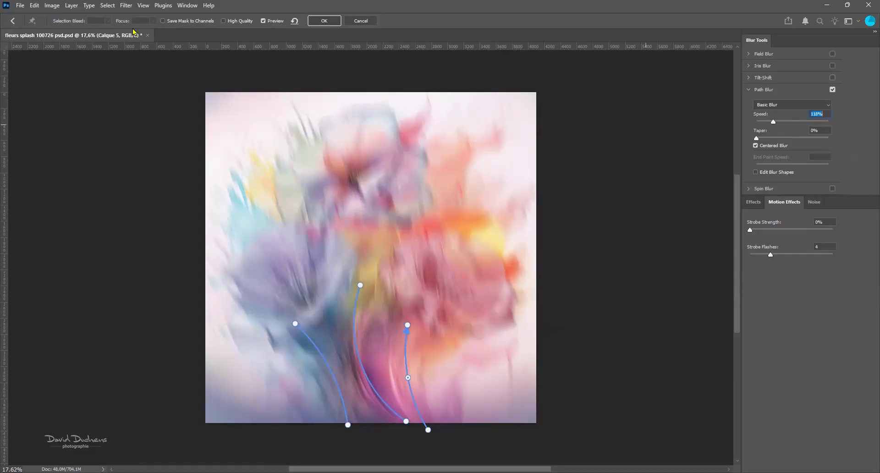
pyautogui.press('Return')
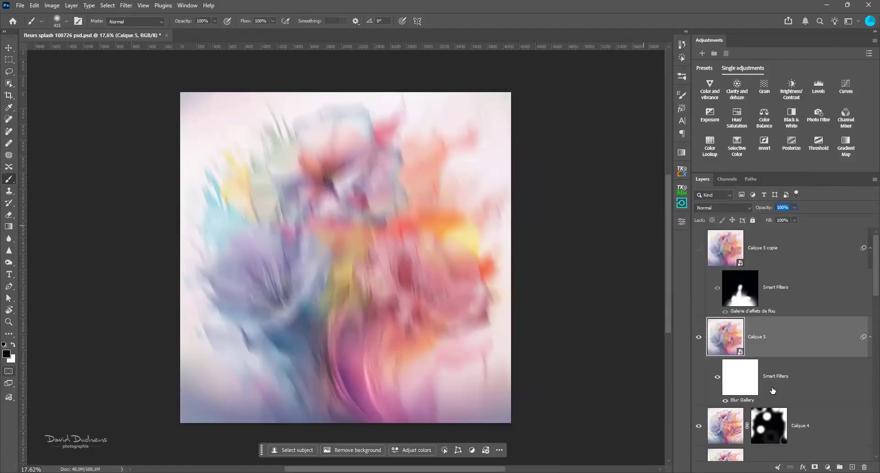
# Invert Calque 5's smart filter mask to black and reveal the blur over the stems with white gradients drawn from the bottom edge upward
pyautogui.click(729, 393)
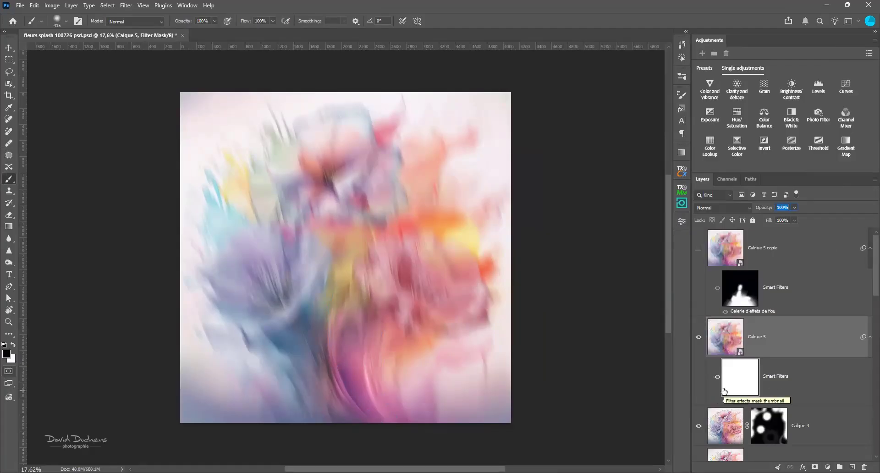
pyautogui.hotkey('ctrl', 'i')
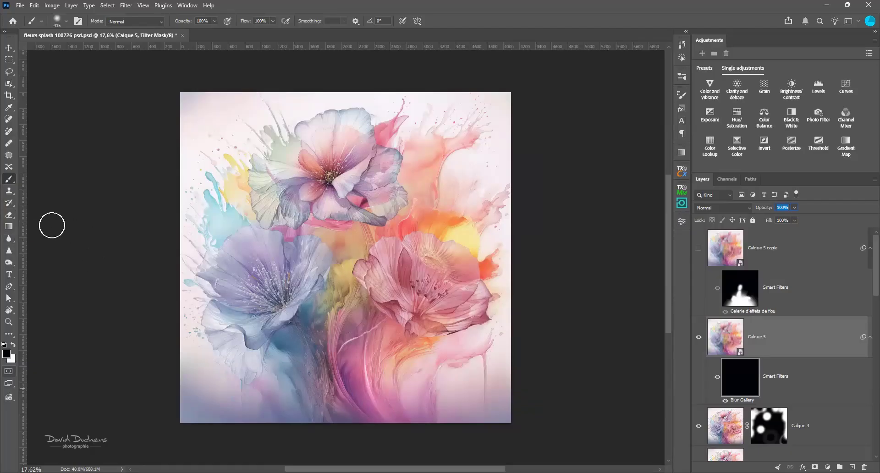
pyautogui.click(10, 228)
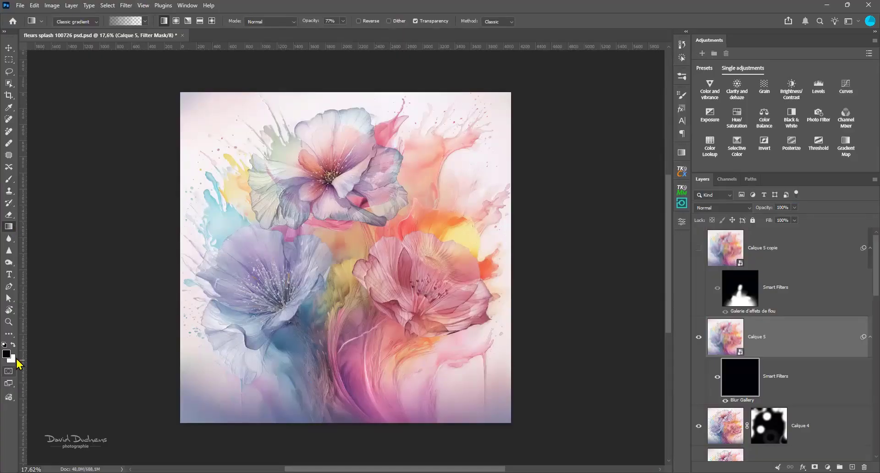
pyautogui.click(13, 345)
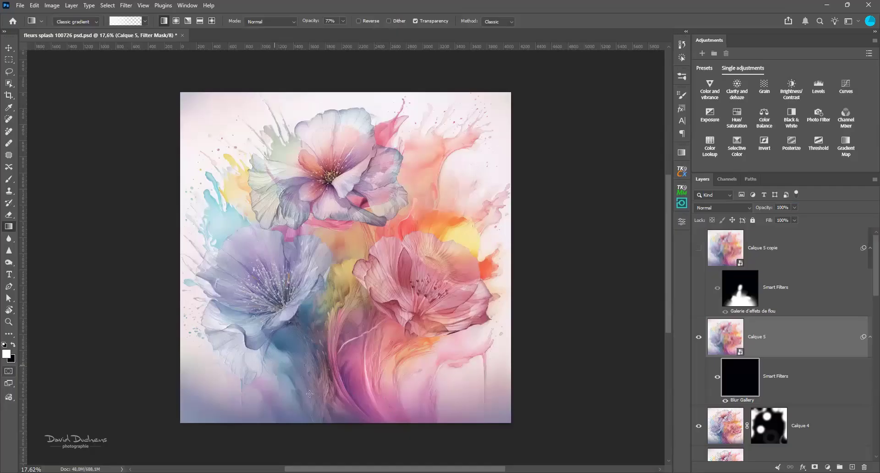
pyautogui.moveTo(345, 429); pyautogui.dragTo(353, 362)
pyautogui.moveTo(368, 425); pyautogui.dragTo(345, 354)
pyautogui.moveTo(353, 407); pyautogui.dragTo(341, 284)
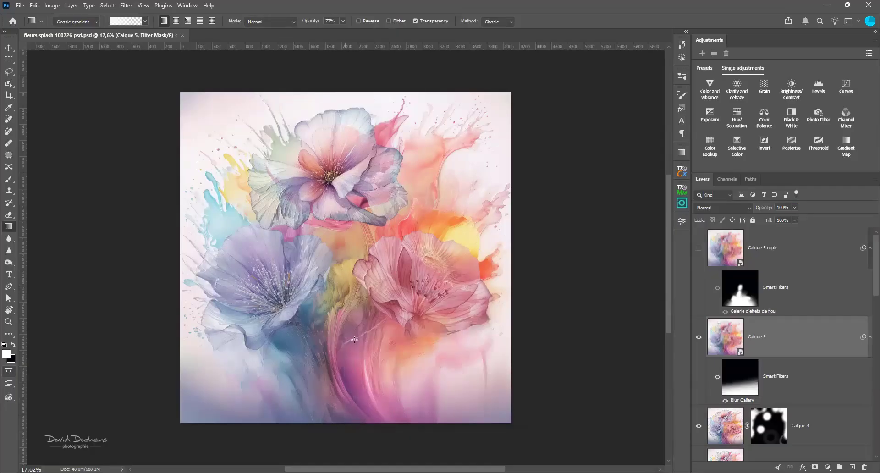
# Extend Calque 5's filter mask upward with white gradients, and paint the blur off the pink and blue flowers with a soft 778 px black brush
pyautogui.moveTo(364, 454); pyautogui.dragTo(337, 295)
pyautogui.moveTo(349, 422); pyautogui.dragTo(339, 301)
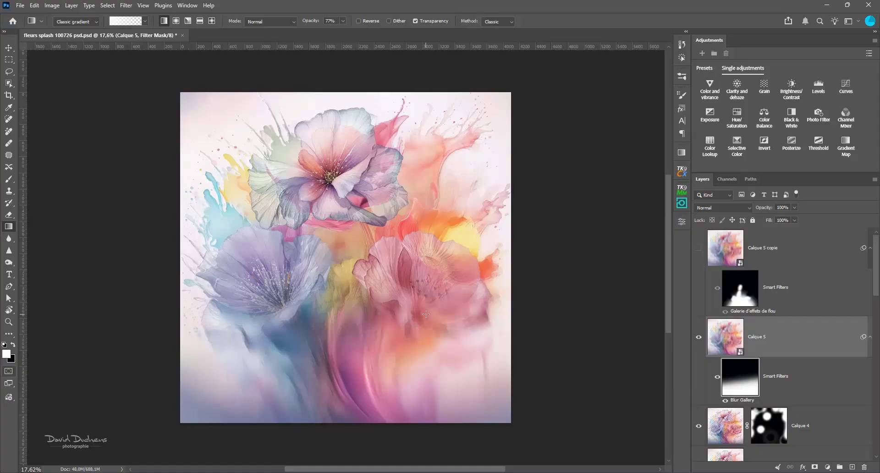
pyautogui.click(10, 178)
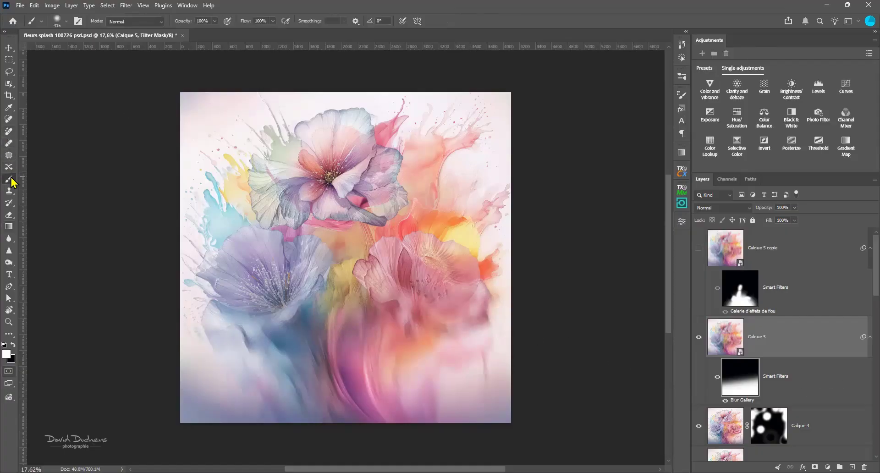
pyautogui.click(14, 344)
pyautogui.rightClick(394, 299)
pyautogui.moveTo(427, 144); pyautogui.dragTo(424, 147)
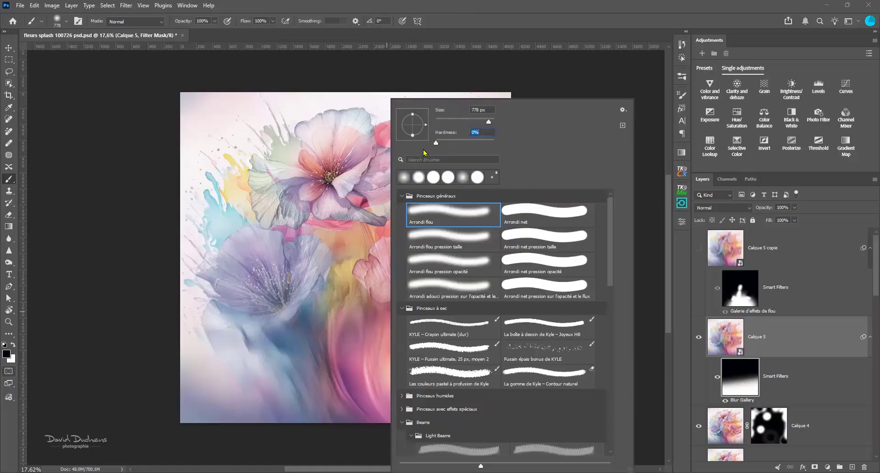
pyautogui.press('Return')
pyautogui.moveTo(415, 301)
pyautogui.mouseDown()
pyautogui.moveTo(456, 304)
pyautogui.moveTo(422, 320)
pyautogui.moveTo(422, 332)
pyautogui.moveTo(407, 308)
pyautogui.moveTo(357, 273)
pyautogui.moveTo(415, 309)
pyautogui.moveTo(475, 301)
pyautogui.mouseUp()
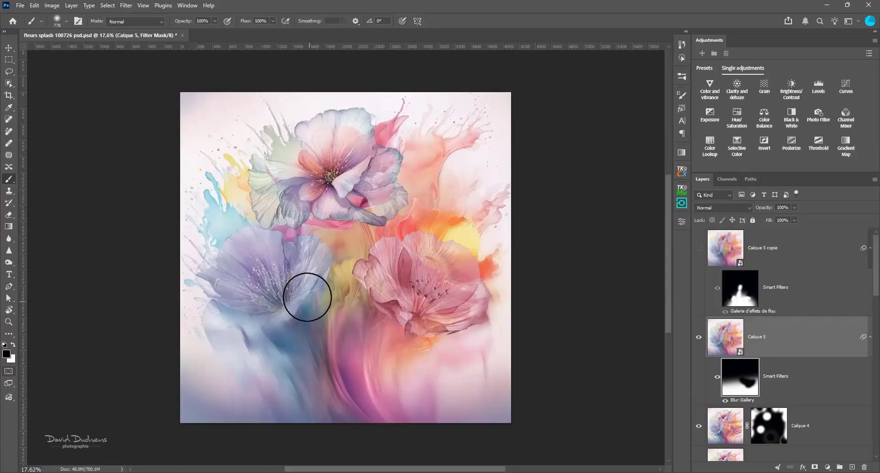
pyautogui.moveTo(305, 297)
pyautogui.mouseDown()
pyautogui.moveTo(296, 271)
pyautogui.moveTo(282, 302)
pyautogui.moveTo(237, 296)
pyautogui.moveTo(259, 303)
pyautogui.moveTo(295, 286)
pyautogui.moveTo(310, 257)
pyautogui.moveTo(353, 276)
pyautogui.mouseUp()
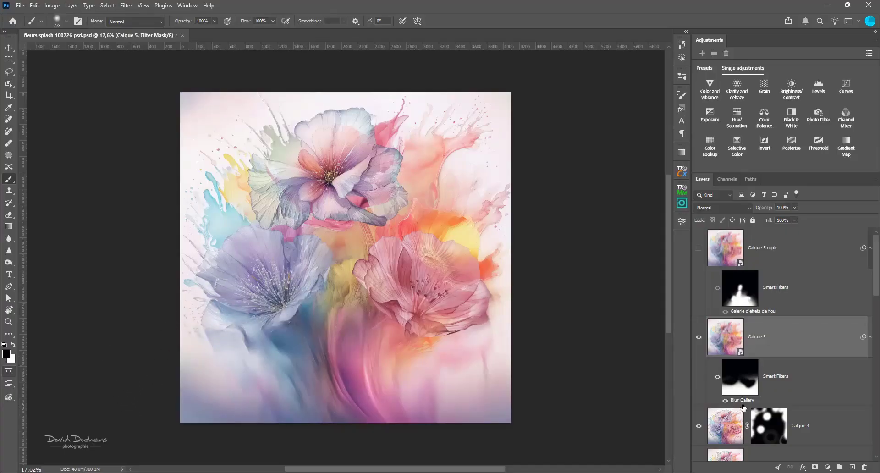
# Reopen Calque 5's Path Blur smart filter, raise its Speed to 245% and apply it
pyautogui.click(741, 403)
pyautogui.doubleClick(741, 401)
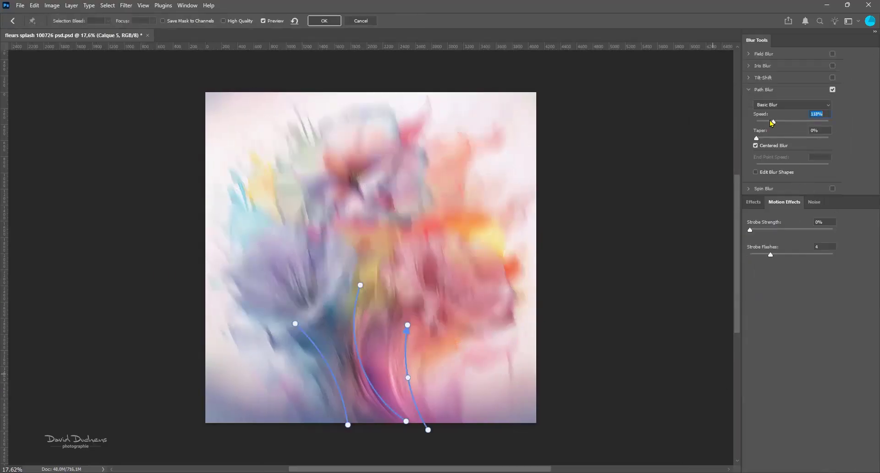
pyautogui.moveTo(773, 122); pyautogui.dragTo(797, 122)
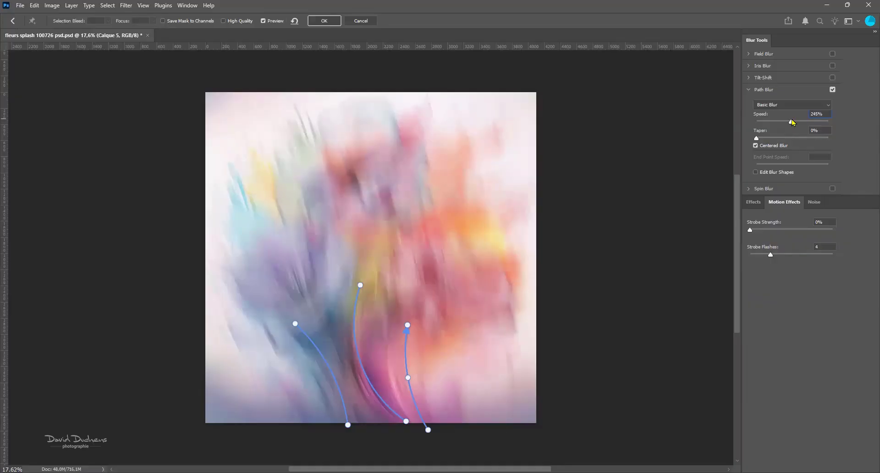
pyautogui.press('Return')
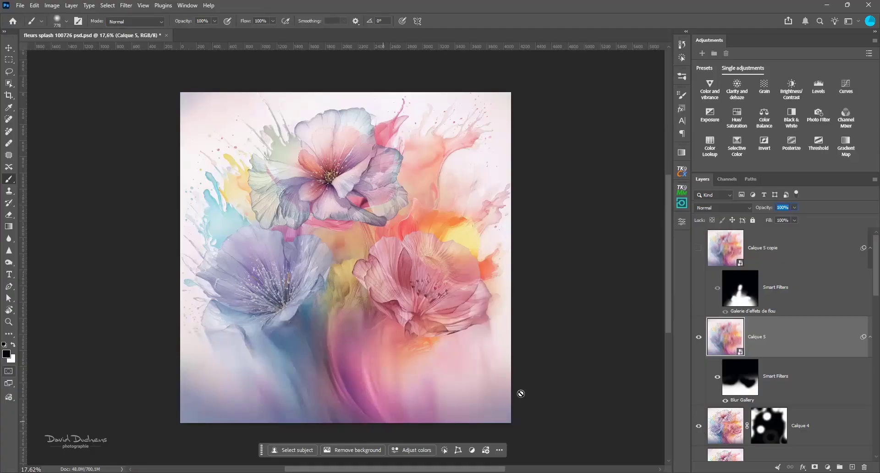
# Compare the reworked blur with the Calque 5 copie version and review the layer stack down to Arrière-plan
pyautogui.click(698, 249)
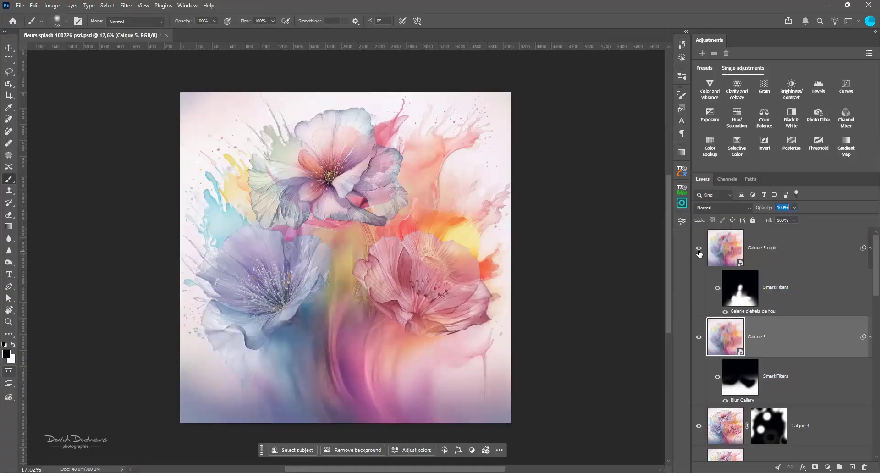
pyautogui.click(699, 249)
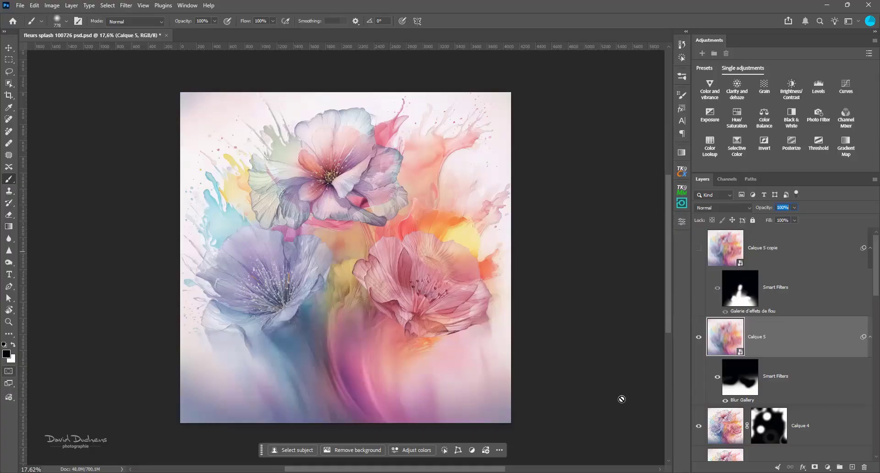
pyautogui.scroll(-2, 798, 312)
pyautogui.scroll(-3, 779, 345)
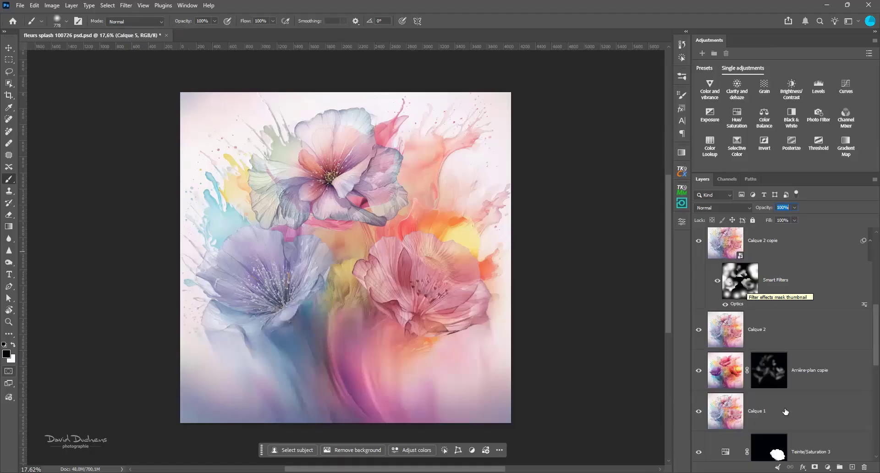
pyautogui.scroll(3, 786, 411)
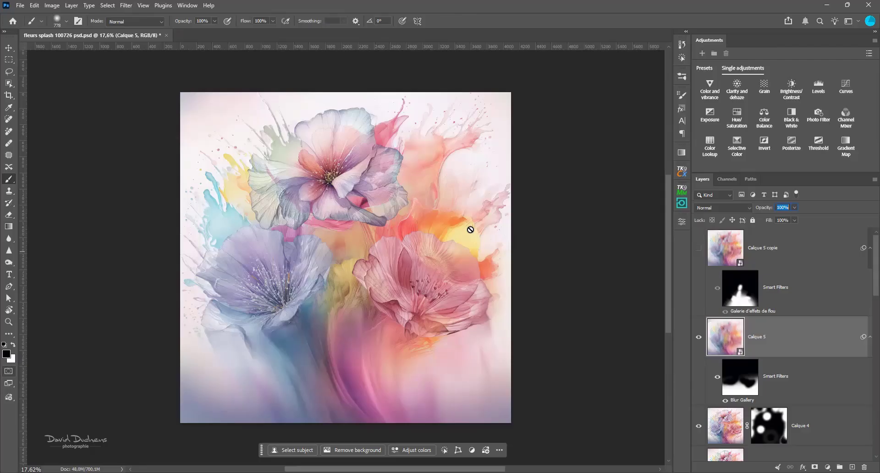
pyautogui.click(755, 385)
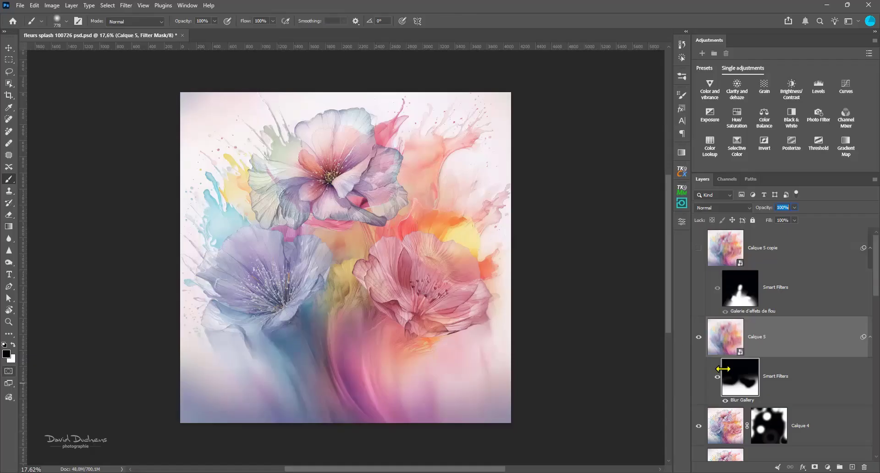
pyautogui.scroll(-5, 725, 373)
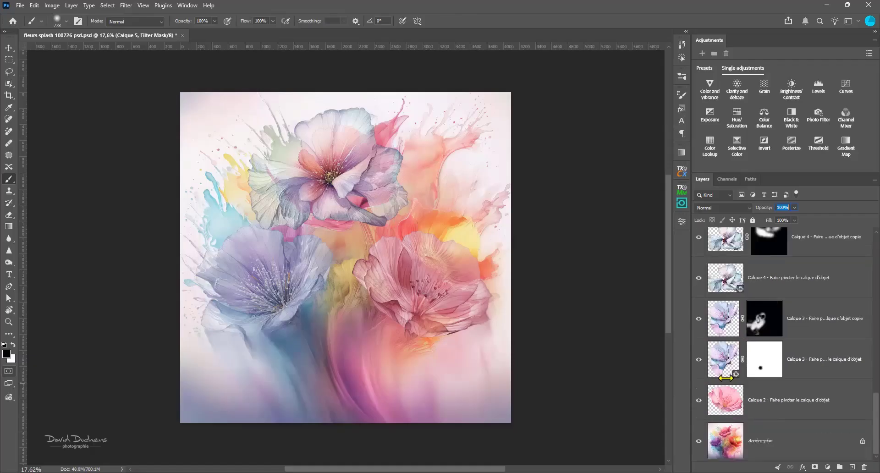
pyautogui.scroll(5, 725, 379)
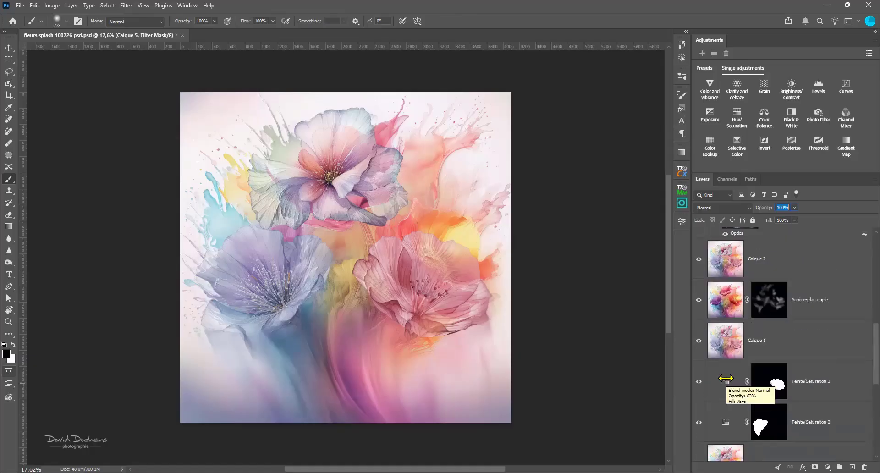
pyautogui.scroll(5, 725, 378)
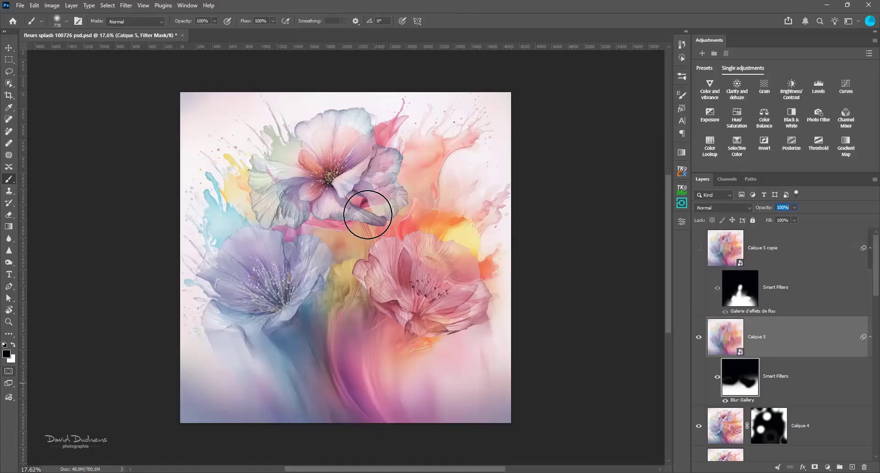
# Close the fleurs splash document without saving, and close the fleurs et arriere plan corrige 030726 v4 JPEG
pyautogui.click(183, 36)
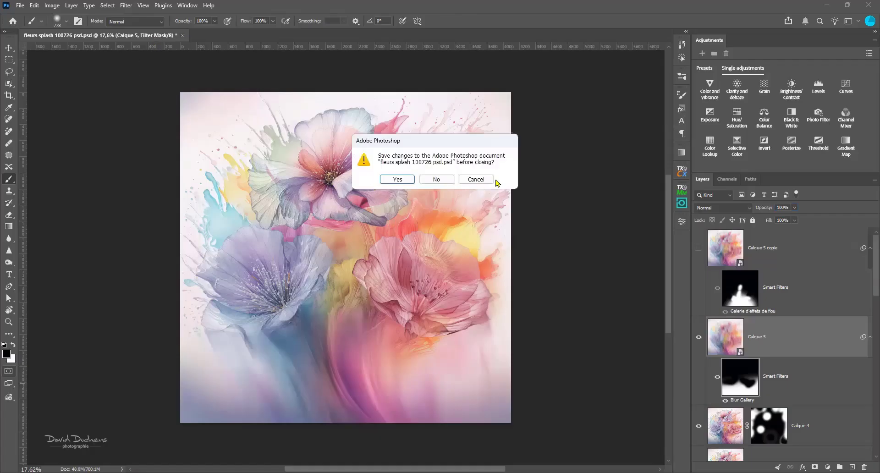
pyautogui.click(435, 184)
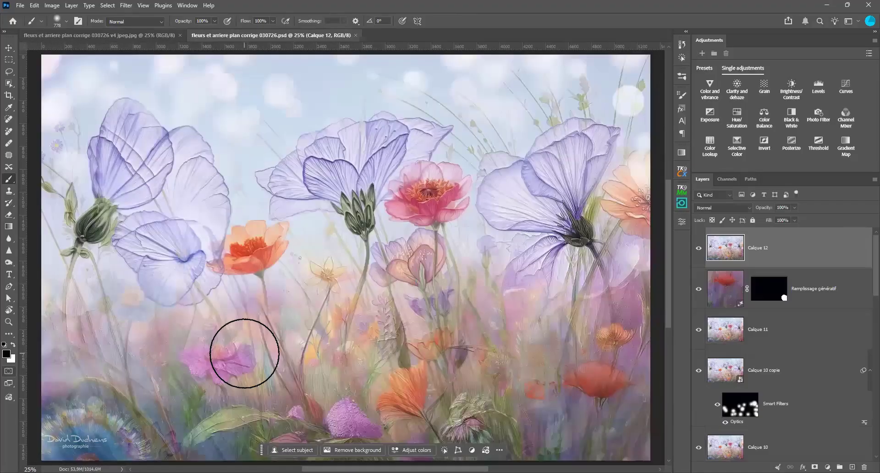
pyautogui.click(128, 35)
pyautogui.click(180, 36)
# Isolate the Arrière-plan layer of fleurs et arriere plan corrige 030726.psd and compare the original image with the full composition
pyautogui.scroll(-1, 252, 247)
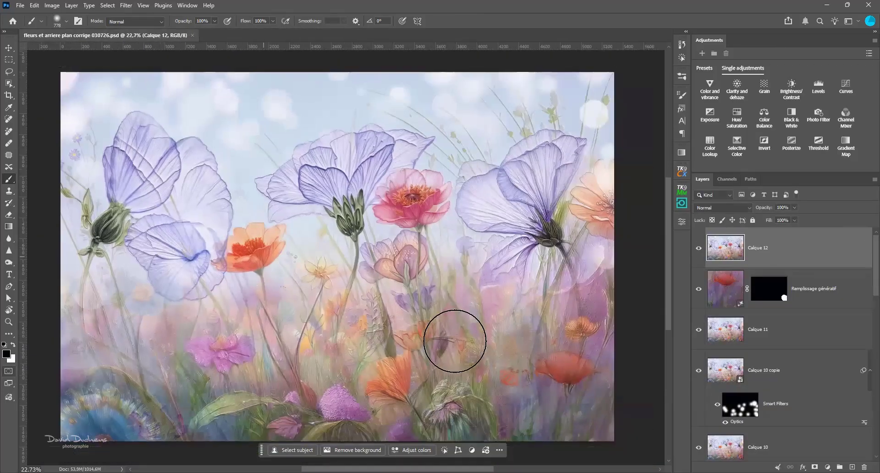
pyautogui.scroll(-5, 740, 413)
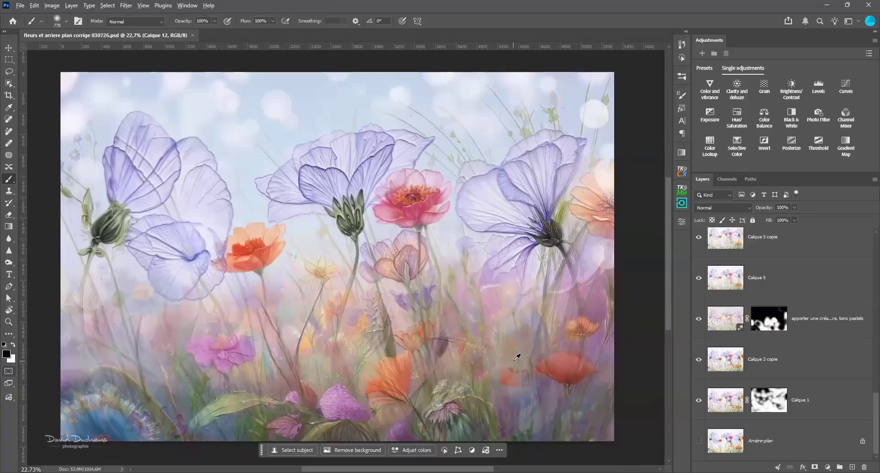
pyautogui.keyDown('alt'); pyautogui.moveTo(514, 363); pyautogui.dragTo(495, 366); pyautogui.keyUp('alt')
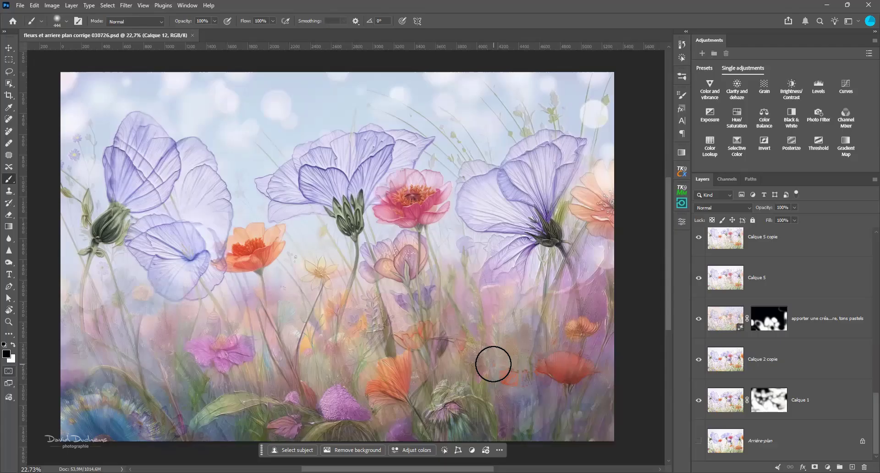
pyautogui.keyDown('alt'); pyautogui.click(697, 439); pyautogui.keyUp('alt')
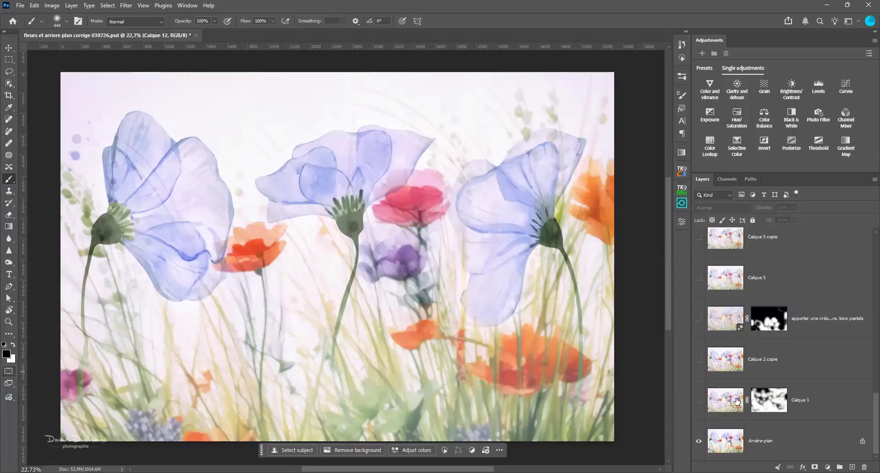
pyautogui.scroll(10, 737, 401)
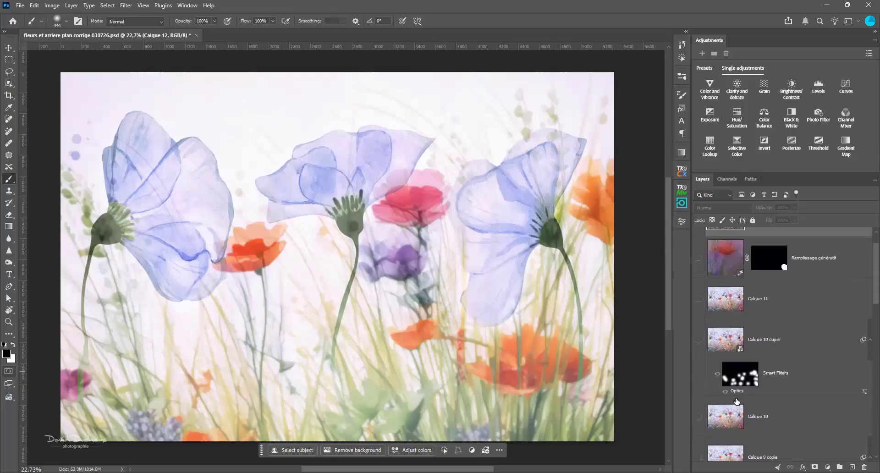
pyautogui.scroll(-10, 736, 401)
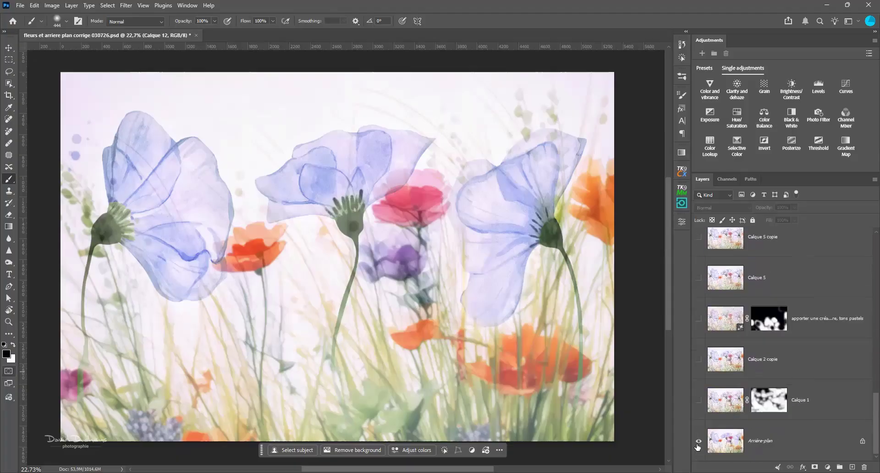
pyautogui.keyDown('alt'); pyautogui.click(698, 442); pyautogui.keyUp('alt')
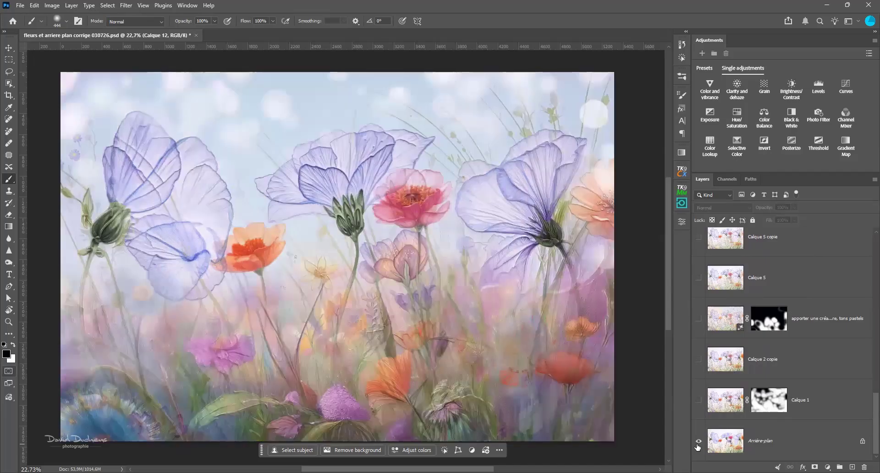
pyautogui.keyDown('alt'); pyautogui.click(697, 445); pyautogui.keyUp('alt')
pyautogui.keyDown('alt'); pyautogui.click(698, 445); pyautogui.keyUp('alt')
pyautogui.keyDown('alt'); pyautogui.click(697, 445); pyautogui.keyUp('alt')
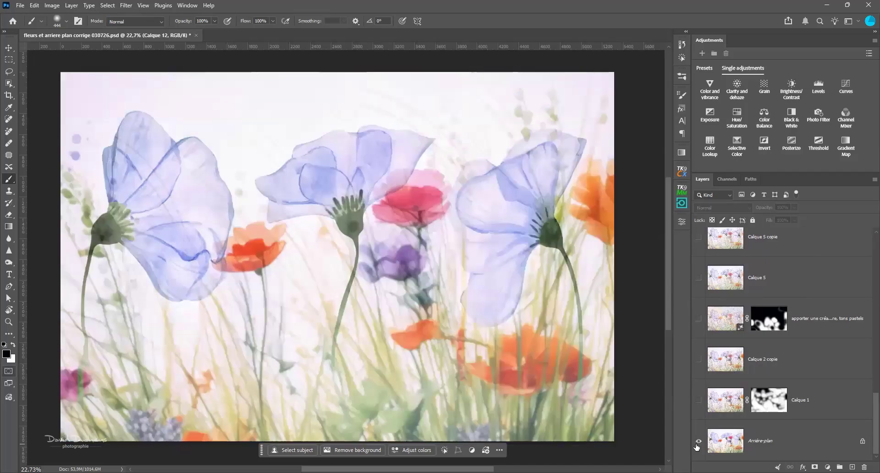
pyautogui.keyDown('alt'); pyautogui.click(696, 445); pyautogui.keyUp('alt')
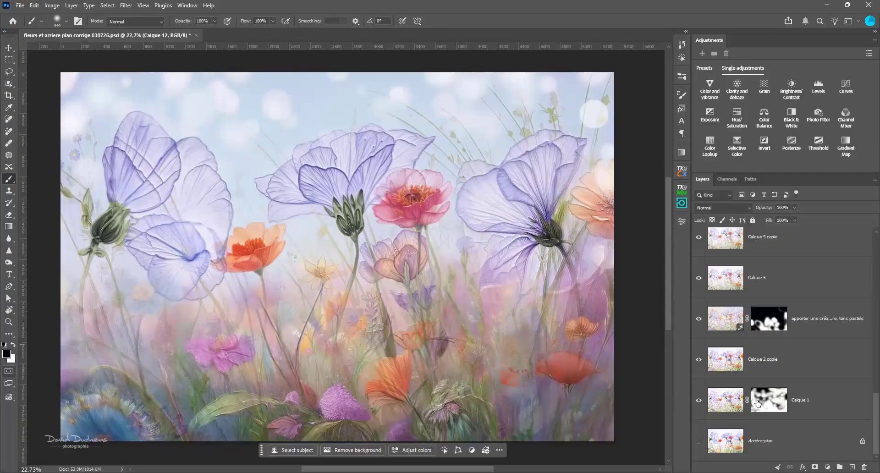
# Review the intermediate layers and masks from Calque 1 up to the créer un ciel layer
pyautogui.scroll(3, 744, 323)
pyautogui.scroll(4, 743, 323)
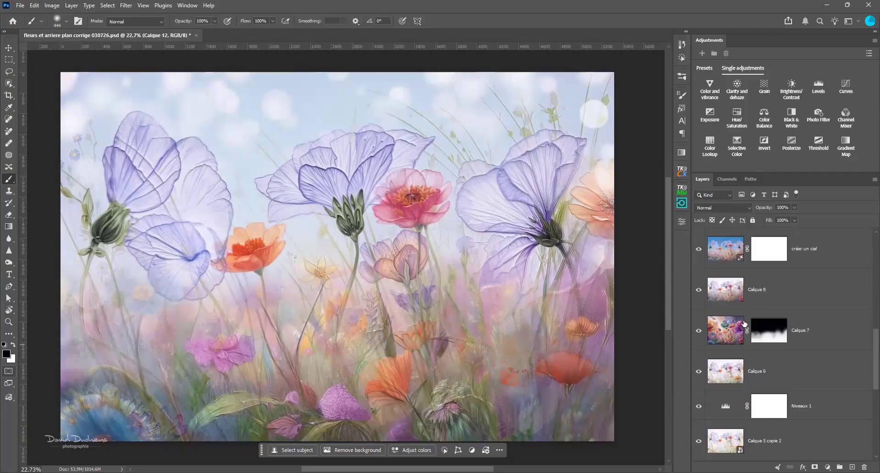
pyautogui.scroll(-7, 744, 324)
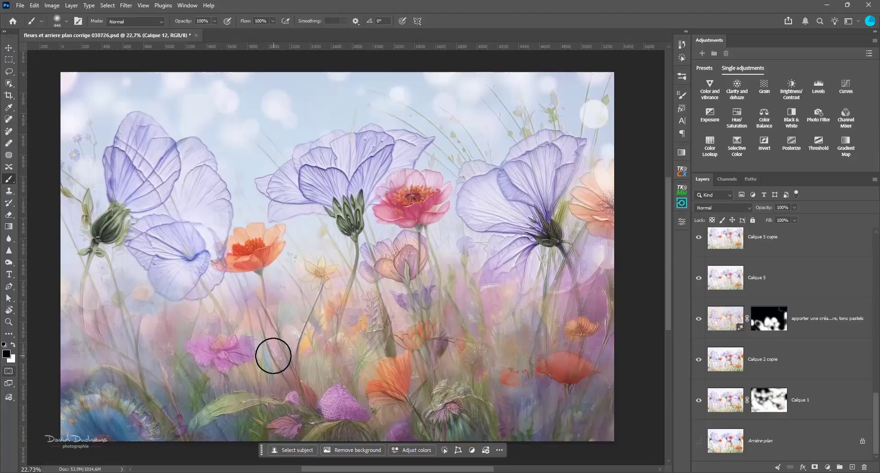
# Alternate between the original background alone and all layers together for a before-and-after check, ending with the full composition shown
pyautogui.keyDown('alt'); pyautogui.click(698, 443); pyautogui.keyUp('alt')
pyautogui.keyDown('alt'); pyautogui.click(699, 443); pyautogui.keyUp('alt')
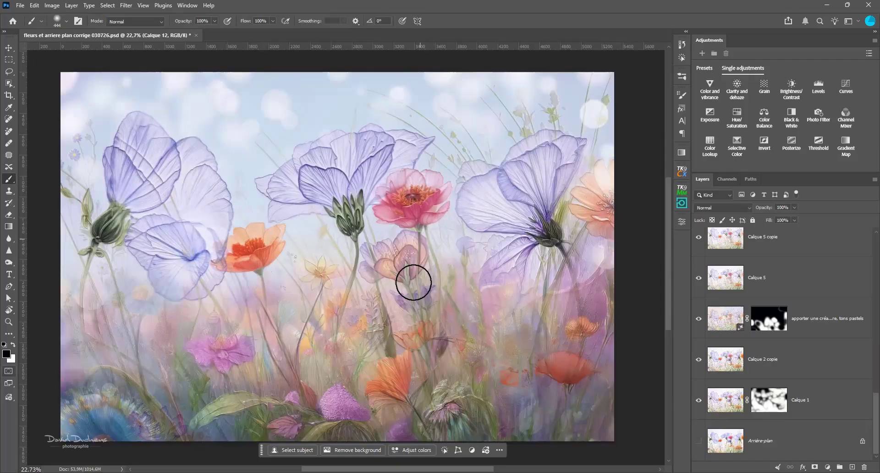
pyautogui.keyDown('alt'); pyautogui.click(698, 442); pyautogui.keyUp('alt')
pyautogui.keyDown('alt'); pyautogui.click(699, 442); pyautogui.keyUp('alt')
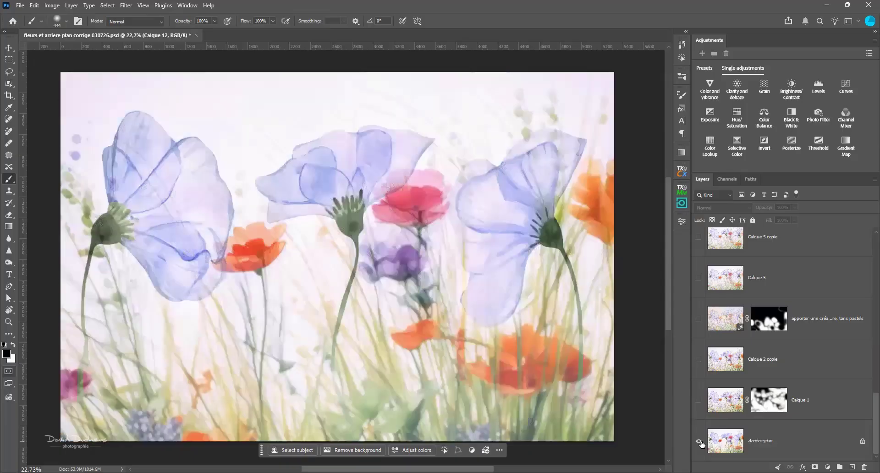
pyautogui.keyDown('alt'); pyautogui.click(698, 442); pyautogui.keyUp('alt')
pyautogui.keyDown('alt'); pyautogui.click(698, 442); pyautogui.keyUp('alt')
pyautogui.keyDown('alt'); pyautogui.click(698, 441); pyautogui.keyUp('alt')
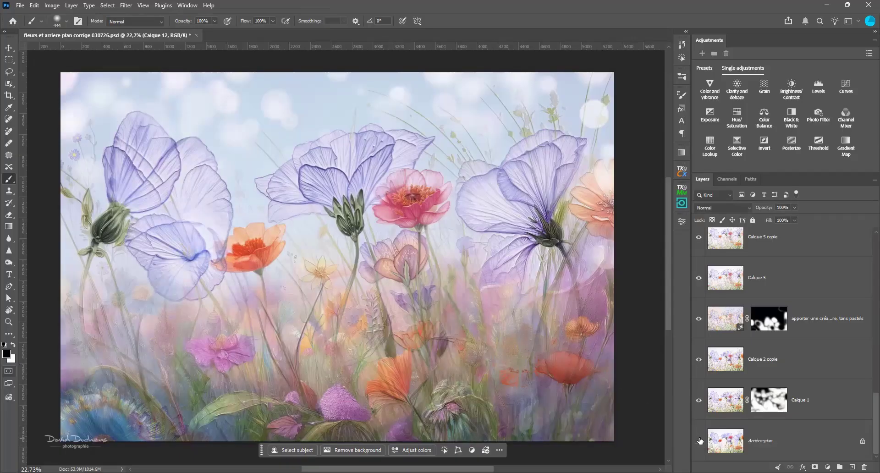
pyautogui.keyDown('alt'); pyautogui.click(699, 441); pyautogui.keyUp('alt')
pyautogui.keyDown('alt'); pyautogui.click(699, 440); pyautogui.keyUp('alt')
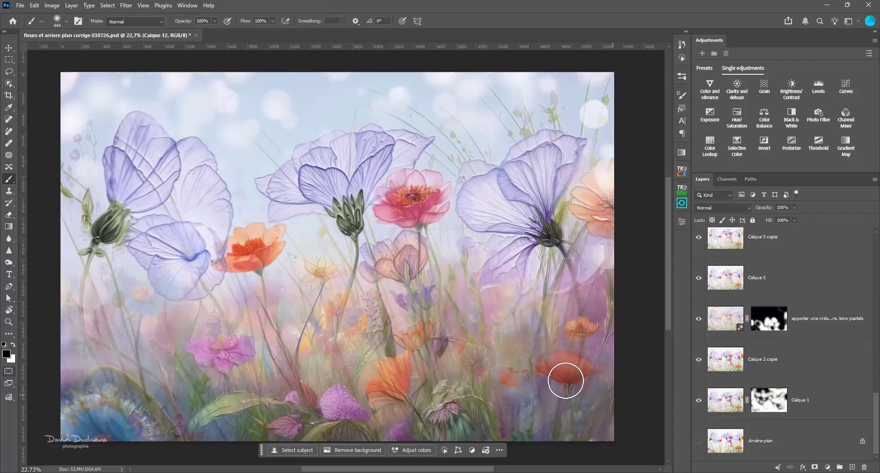
pyautogui.keyDown('alt'); pyautogui.click(699, 440); pyautogui.keyUp('alt')
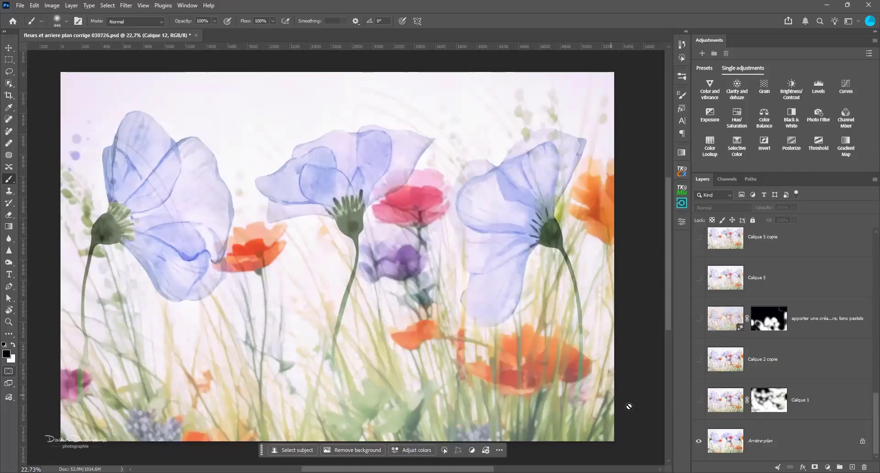
pyautogui.keyDown('alt'); pyautogui.click(699, 441); pyautogui.keyUp('alt')
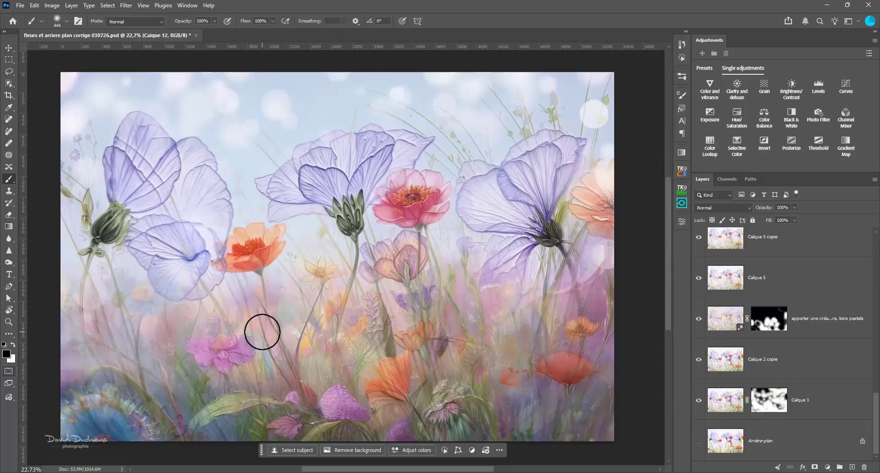
pyautogui.scroll(1, 260, 330)
pyautogui.scroll(-1, 255, 310)
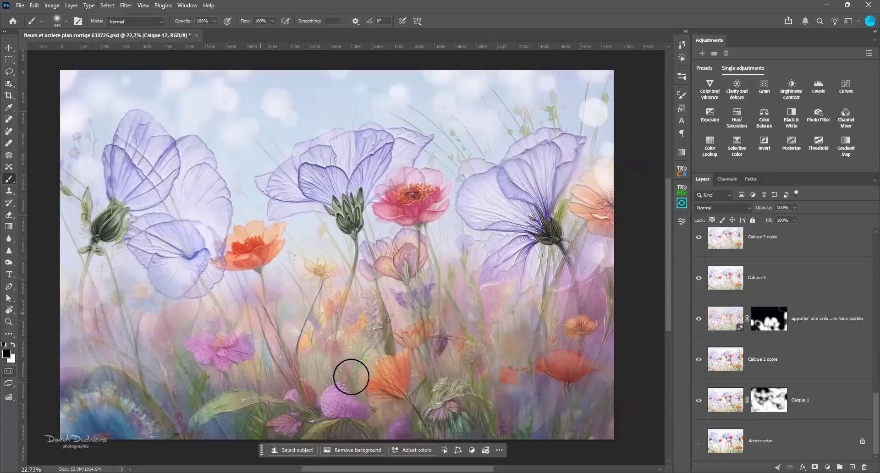
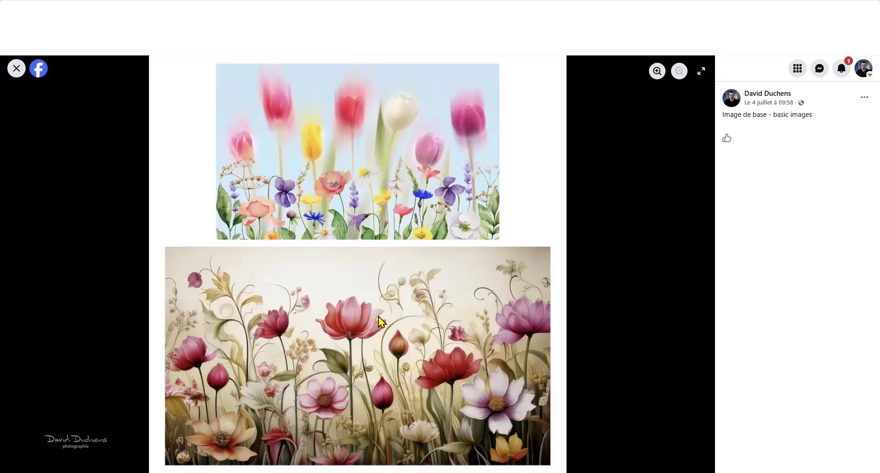
# Switch to the Facebook post and alternate between the two basic source images and the finished floral composition
pyautogui.click(17, 68)
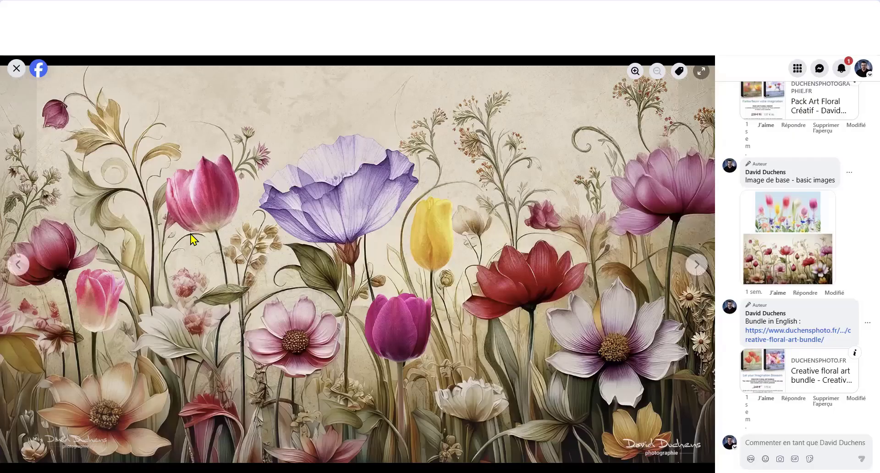
pyautogui.click(756, 271)
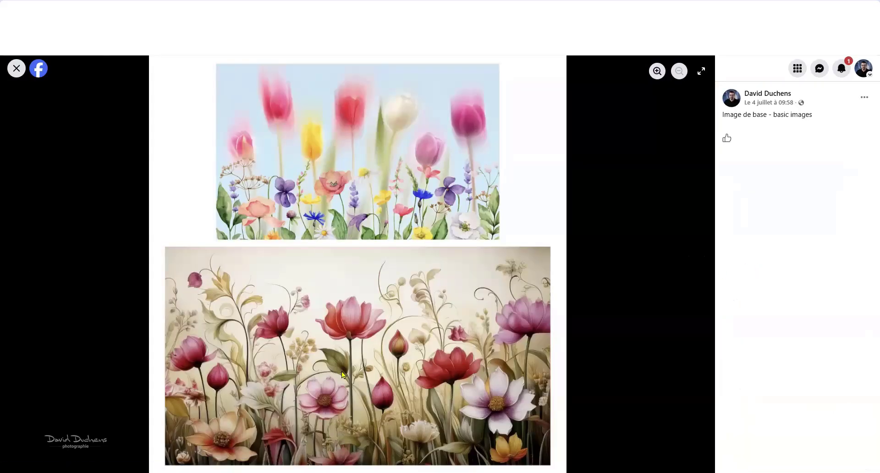
pyautogui.click(16, 69)
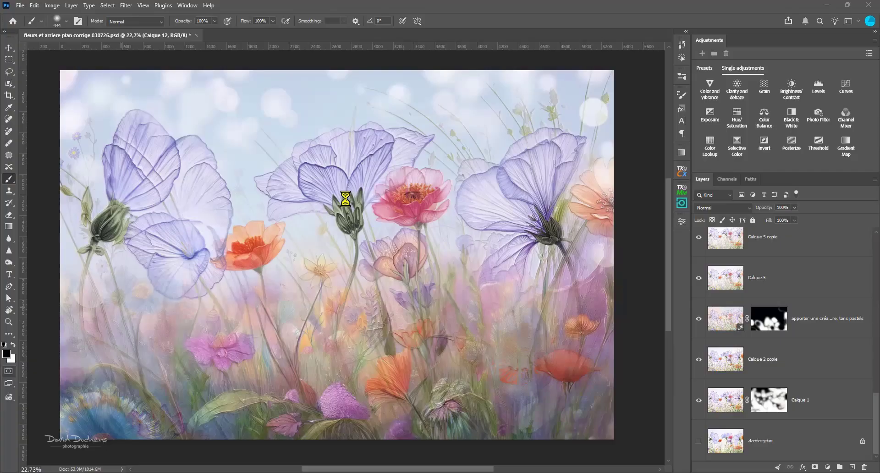
# Try Smart Sharpen on Calque 12 with an Amount of 345% and a Radius of 10.5 px, checking with and without preview
pyautogui.click(126, 5)
pyautogui.moveTo(180, 212)
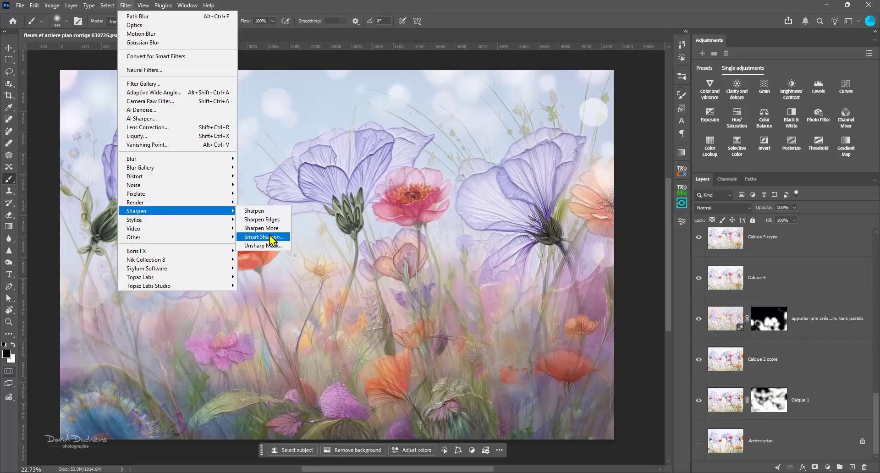
pyautogui.click(270, 237)
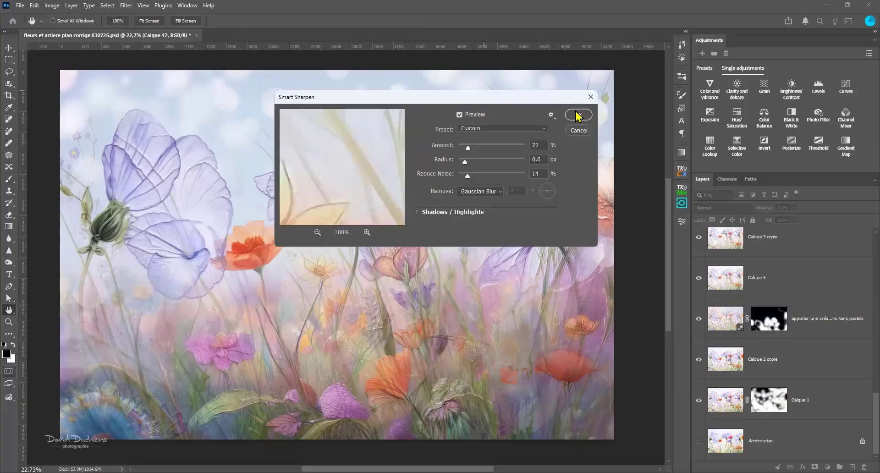
pyautogui.moveTo(550, 97); pyautogui.dragTo(644, 108)
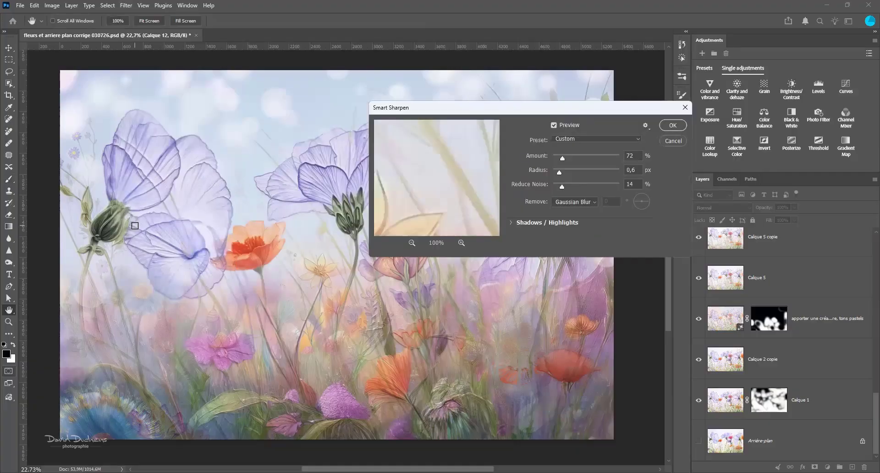
pyautogui.moveTo(565, 158); pyautogui.dragTo(591, 171)
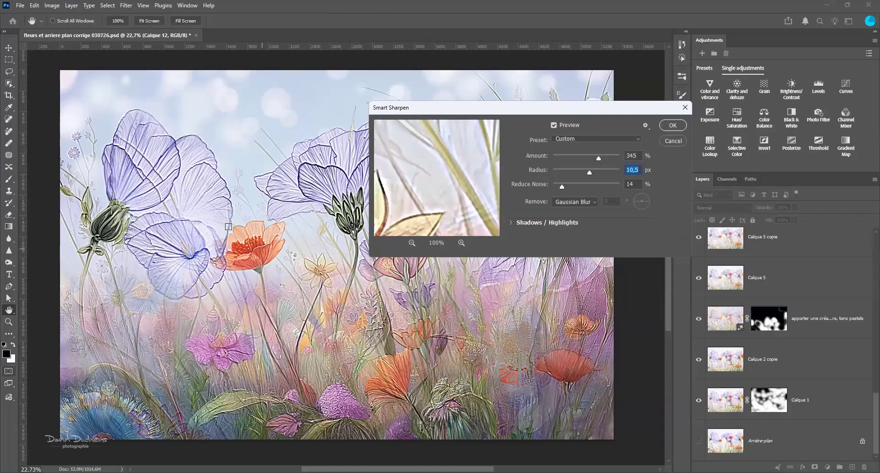
pyautogui.click(553, 127)
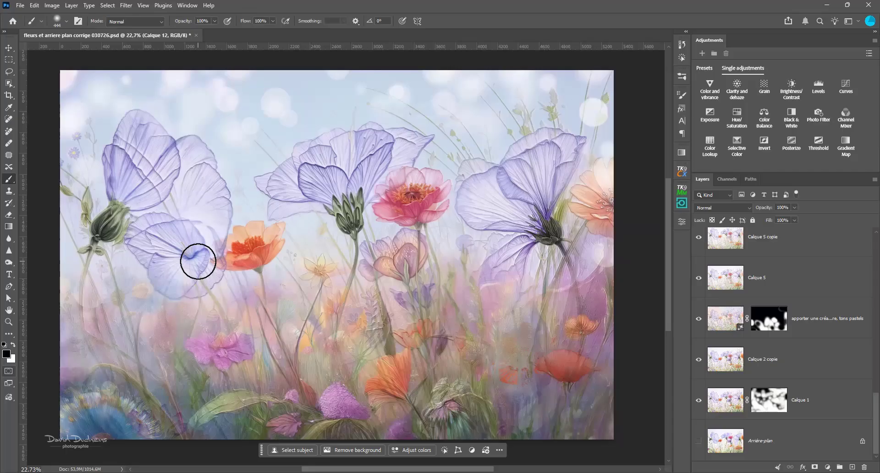
# Isolate Calque 7, alternating between it alone and the full composition
pyautogui.scroll(5, 746, 335)
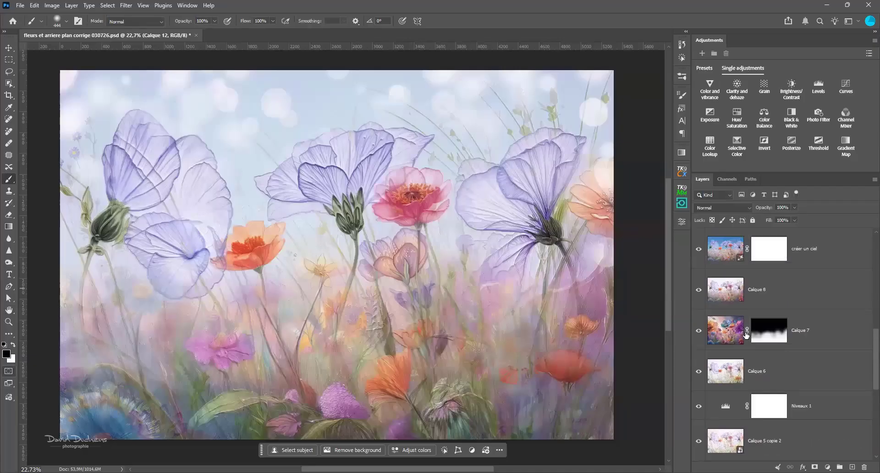
pyautogui.keyDown('alt'); pyautogui.click(699, 337); pyautogui.keyUp('alt')
pyautogui.keyDown('alt'); pyautogui.click(698, 337); pyautogui.keyUp('alt')
pyautogui.keyDown('alt'); pyautogui.click(698, 337); pyautogui.keyUp('alt')
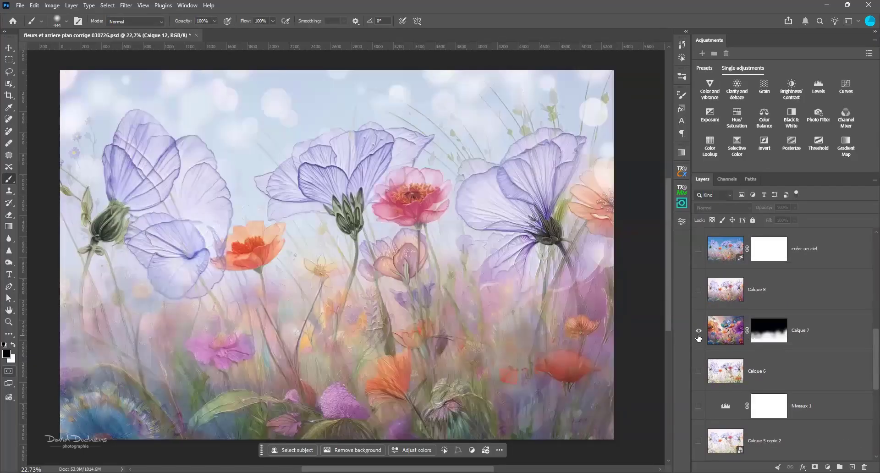
pyautogui.keyDown('alt'); pyautogui.click(698, 336); pyautogui.keyUp('alt')
pyautogui.keyDown('alt'); pyautogui.click(699, 337); pyautogui.keyUp('alt')
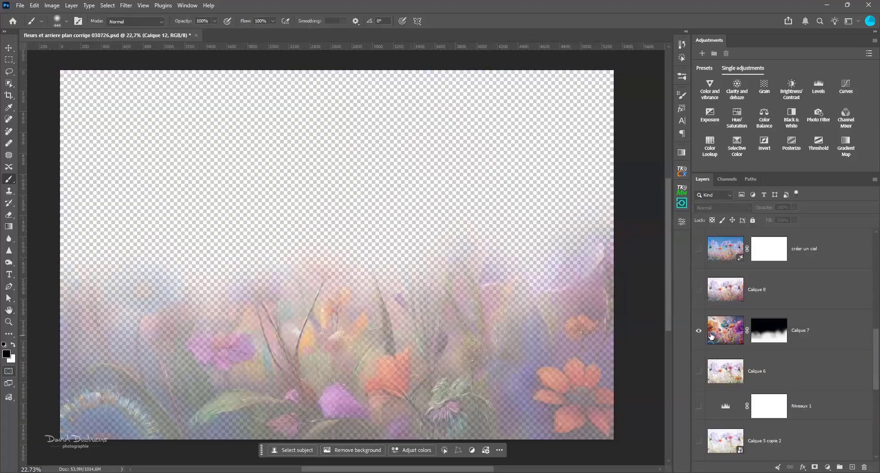
# Disable the layer mask of Calque 7 and raise the layer's opacity to 100%
pyautogui.keyDown('shift'); pyautogui.click(769, 340); pyautogui.keyUp('shift')
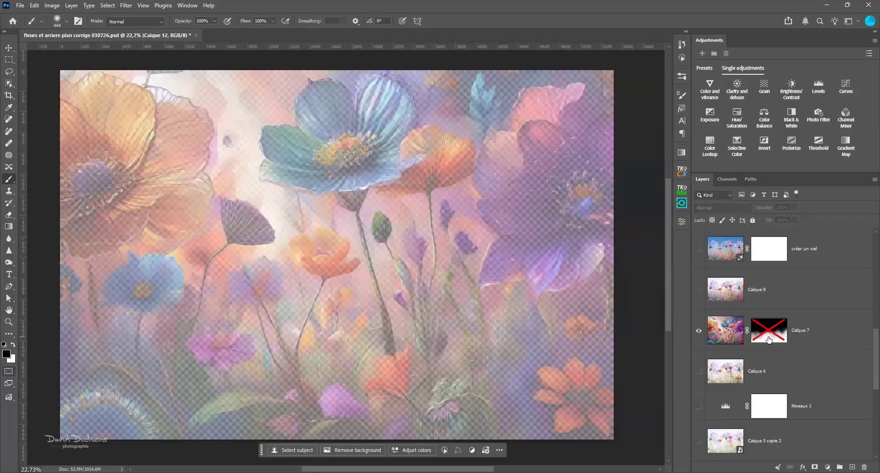
pyautogui.click(734, 326)
pyautogui.moveTo(764, 209); pyautogui.dragTo(821, 210)
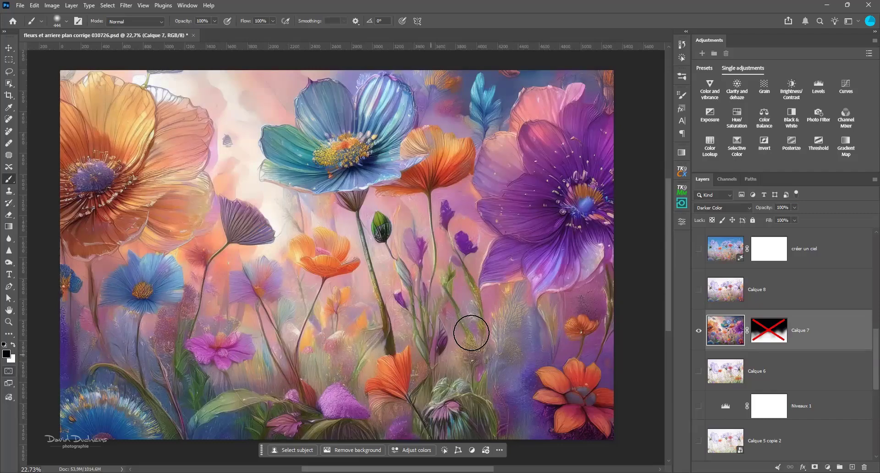
# Show Calque 12 and restore the visibility of all the layers below it
pyautogui.scroll(8, 757, 329)
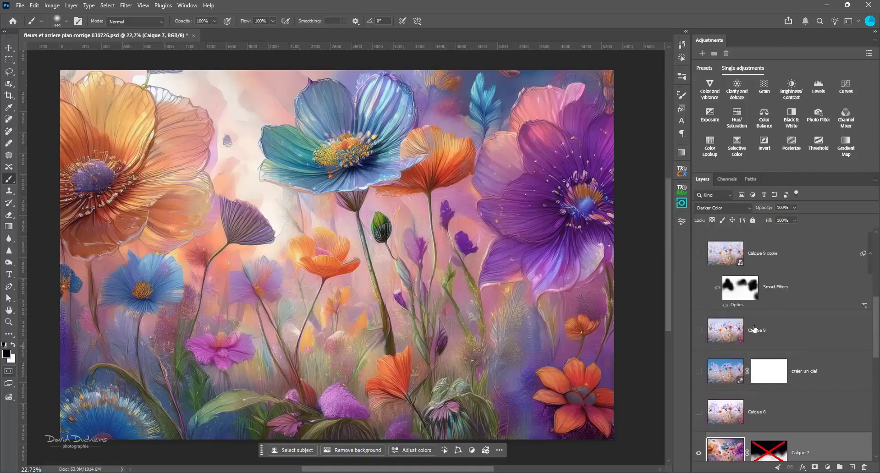
pyautogui.click(699, 249)
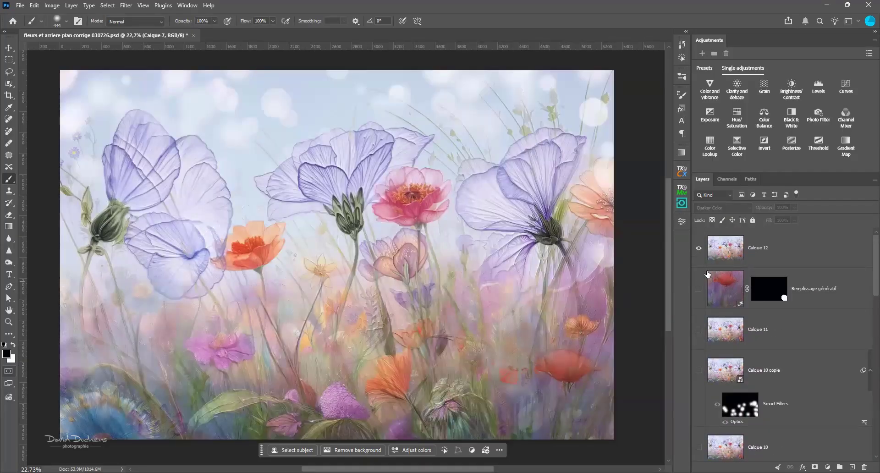
pyautogui.keyDown('alt'); pyautogui.click(698, 252); pyautogui.keyUp('alt')
pyautogui.scroll(-4, 751, 325)
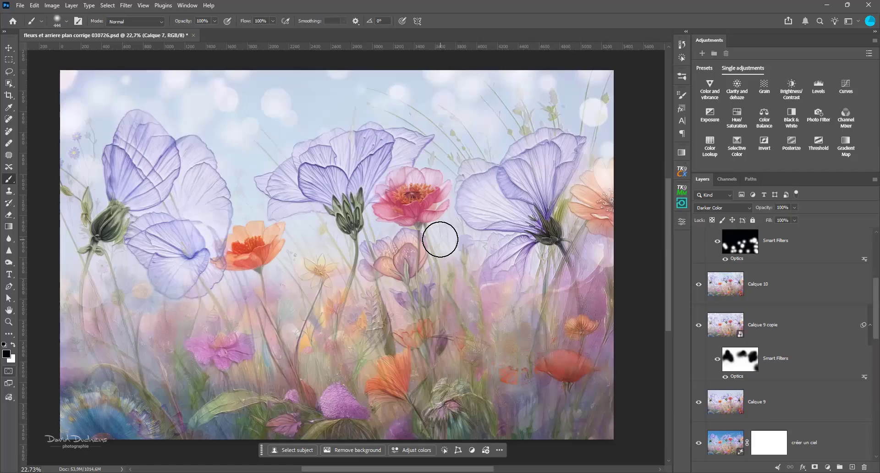
pyautogui.scroll(1, 432, 241)
pyautogui.scroll(-1, 432, 241)
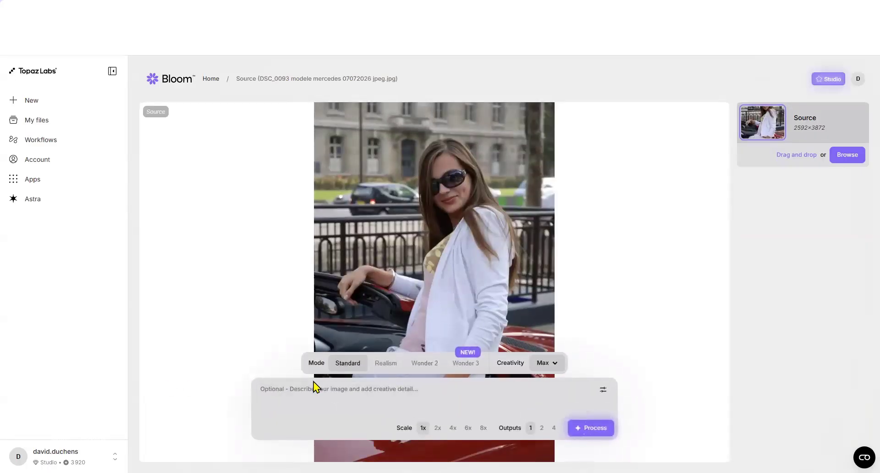
# In Topaz Bloom, point out the optional image description prompt, and return to the 1x Enhance result of fleurs splash 100726 jpeg.jpg
pyautogui.moveTo(292, 383); pyautogui.dragTo(291, 391)
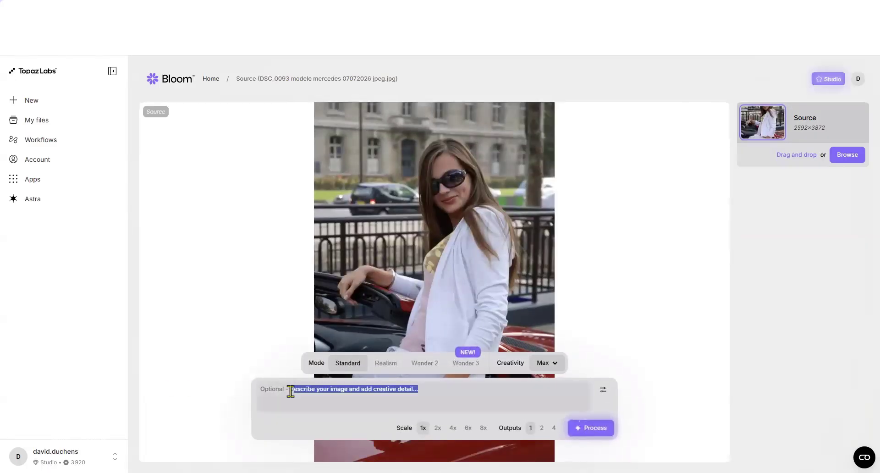
pyautogui.click(225, 342)
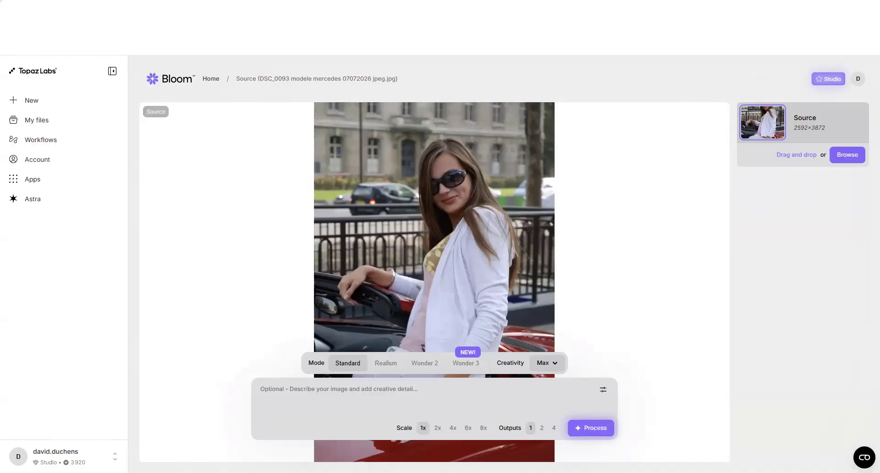
pyautogui.hotkey('alt', 'Left')
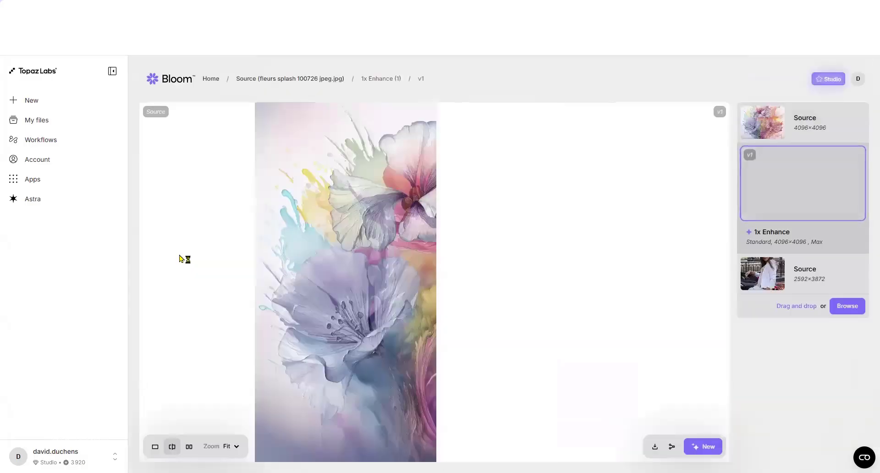
# Compare the fleurs splash source with its 1x Enhance version by sweeping the before-and-after divider across the three flowers
pyautogui.moveTo(446, 277); pyautogui.dragTo(599, 265)
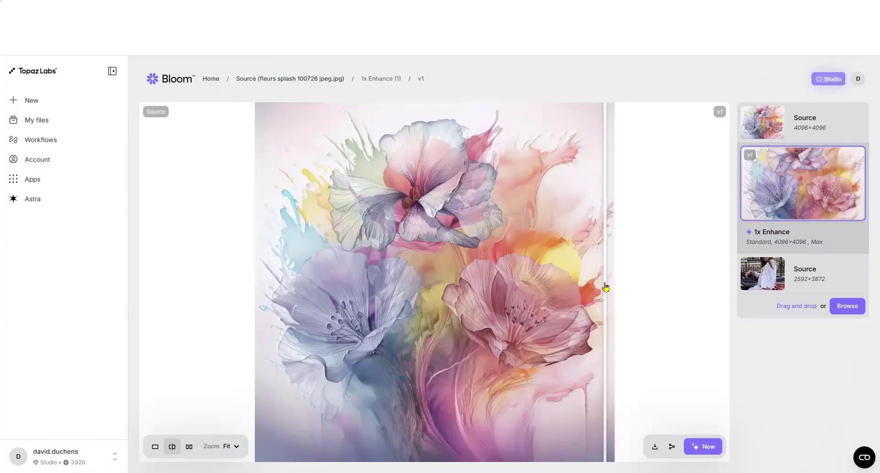
pyautogui.moveTo(599, 306); pyautogui.dragTo(550, 206)
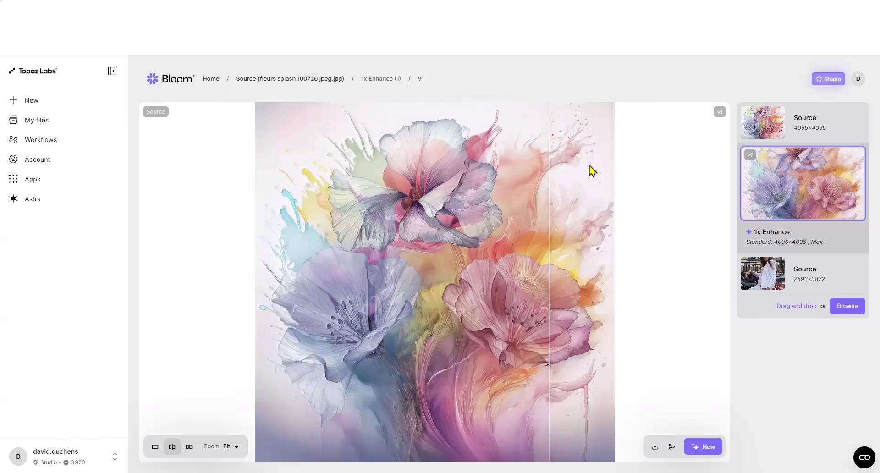
pyautogui.moveTo(550, 222); pyautogui.dragTo(568, 226)
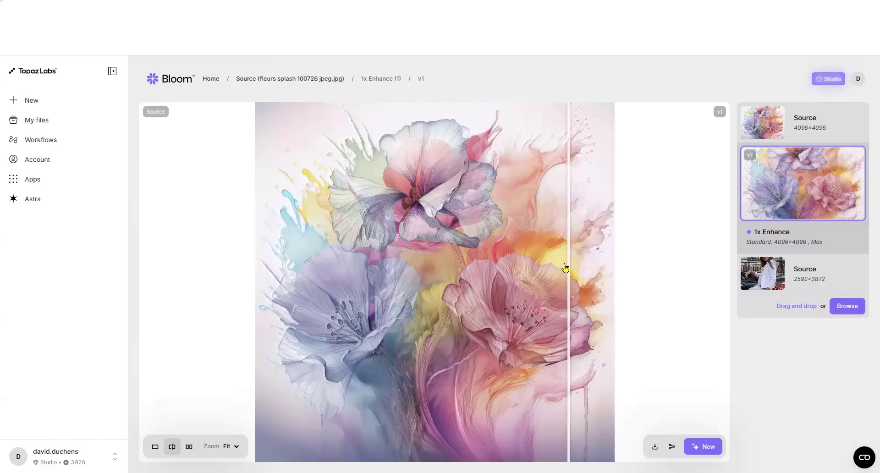
pyautogui.moveTo(567, 267); pyautogui.dragTo(507, 270)
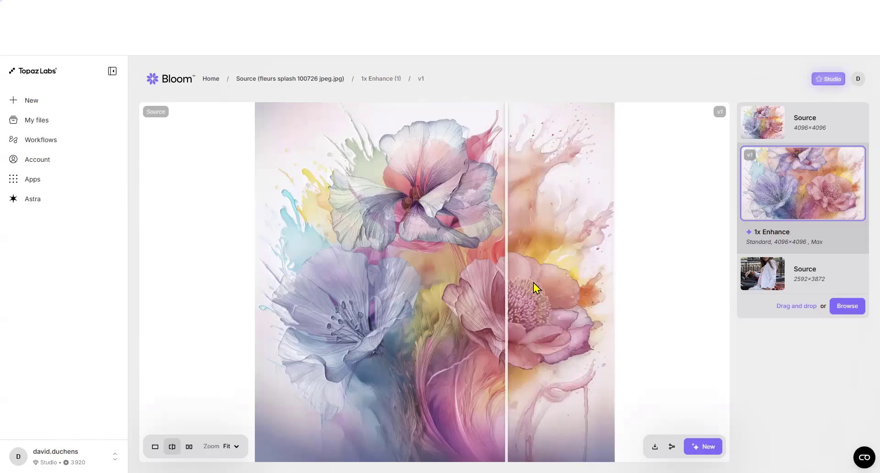
pyautogui.moveTo(508, 311); pyautogui.dragTo(491, 315)
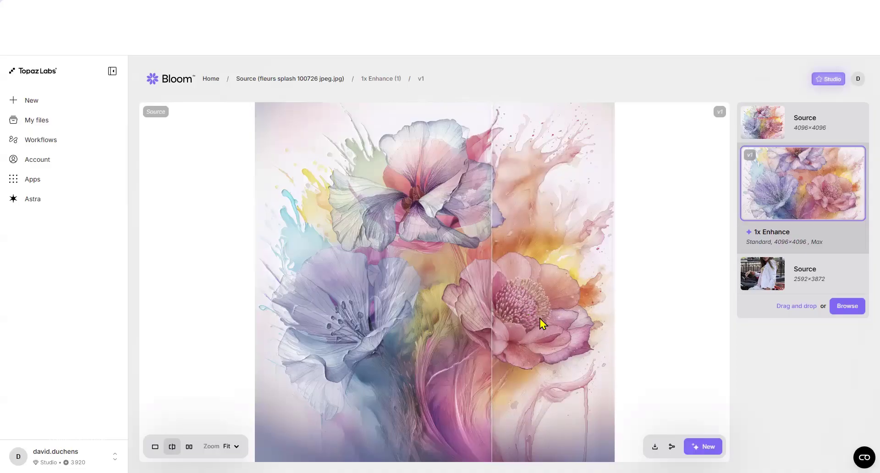
pyautogui.moveTo(494, 336); pyautogui.dragTo(395, 190)
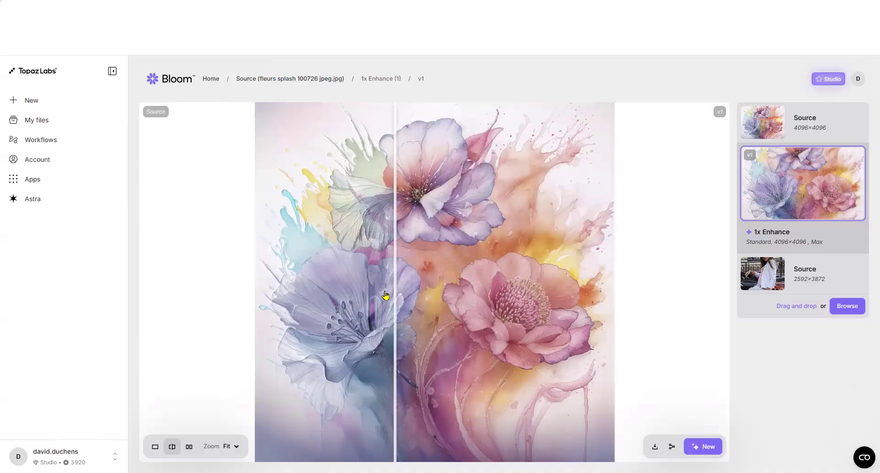
pyautogui.moveTo(397, 339); pyautogui.dragTo(592, 321)
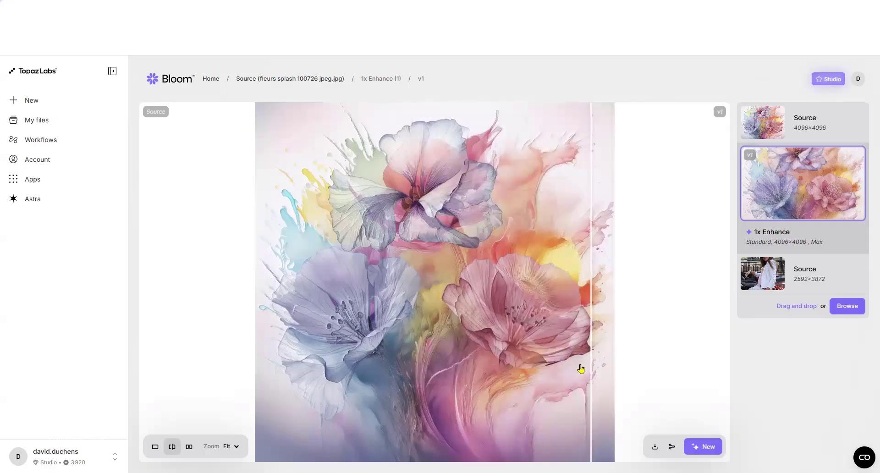
pyautogui.moveTo(589, 363); pyautogui.dragTo(287, 407)
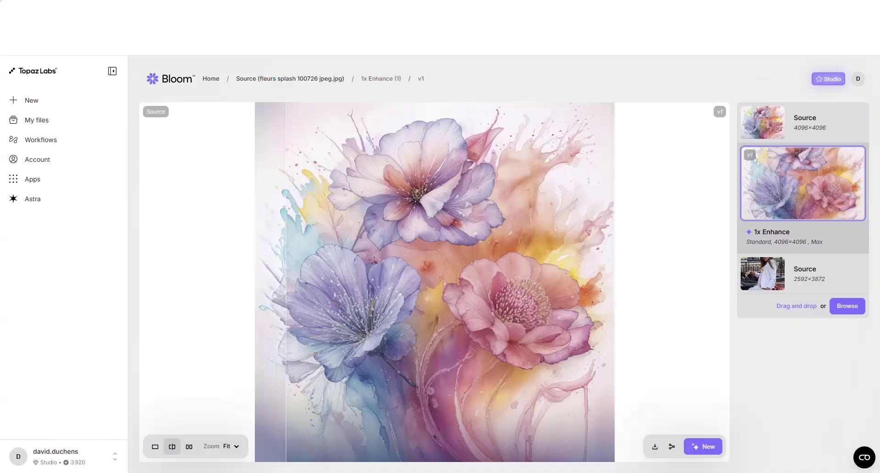
# Return to the processed files and open the 1x Enhance comparison of Firefly_ajouter des effets créatifs 104065-topaz-upscale-6x.jpg, moving its divider toward the source side
pyautogui.hotkey('alt', 'Left')
pyautogui.scroll(-7, 213, 224)
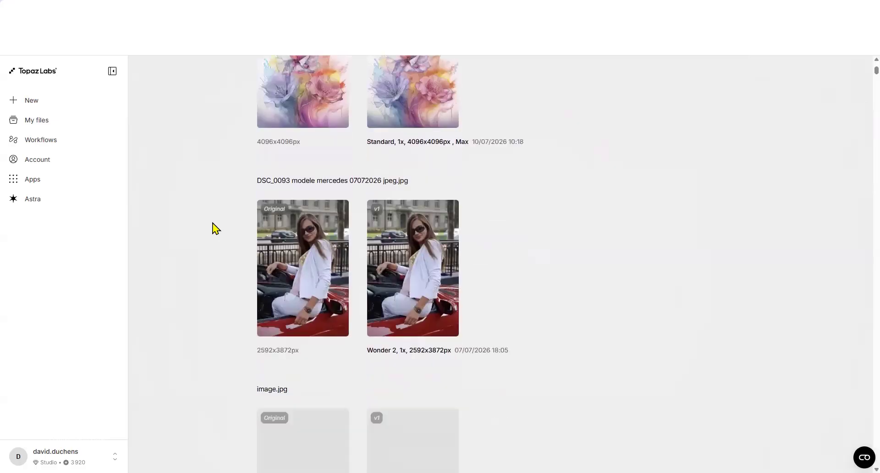
pyautogui.scroll(-4, 212, 224)
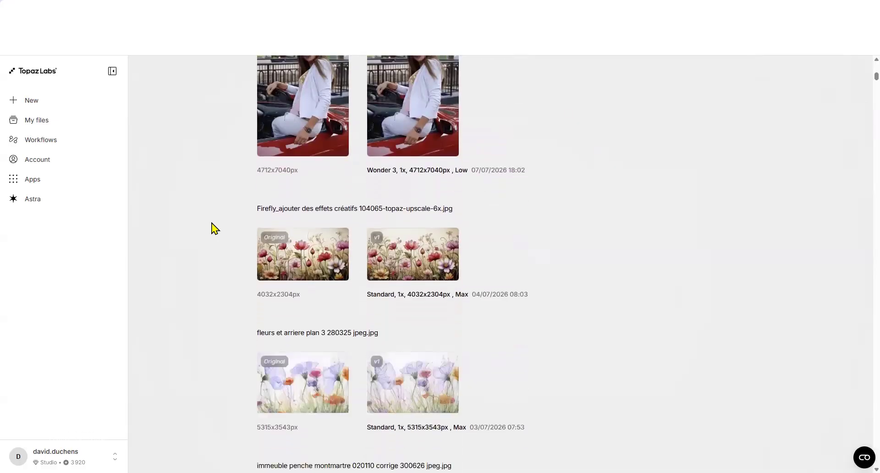
pyautogui.scroll(-2, 211, 224)
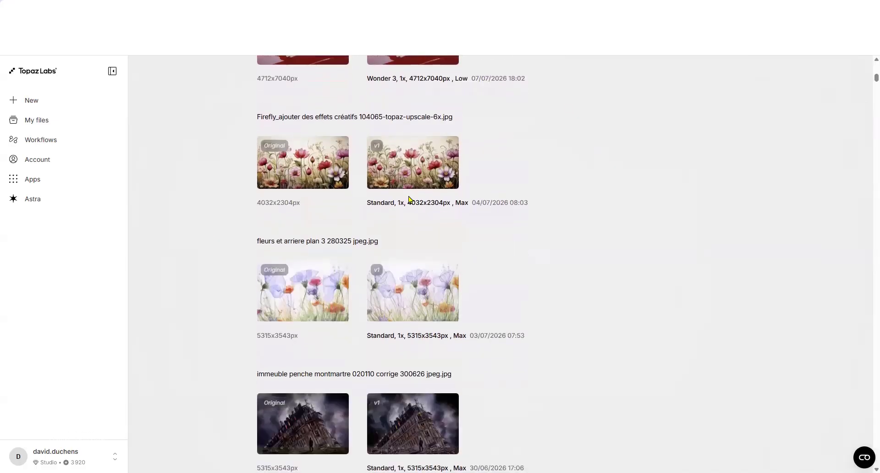
pyautogui.moveTo(411, 179)
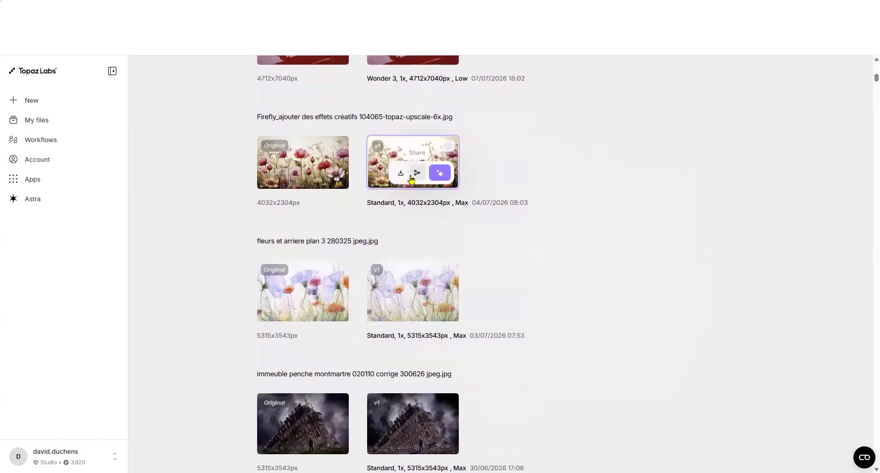
pyautogui.click(278, 282)
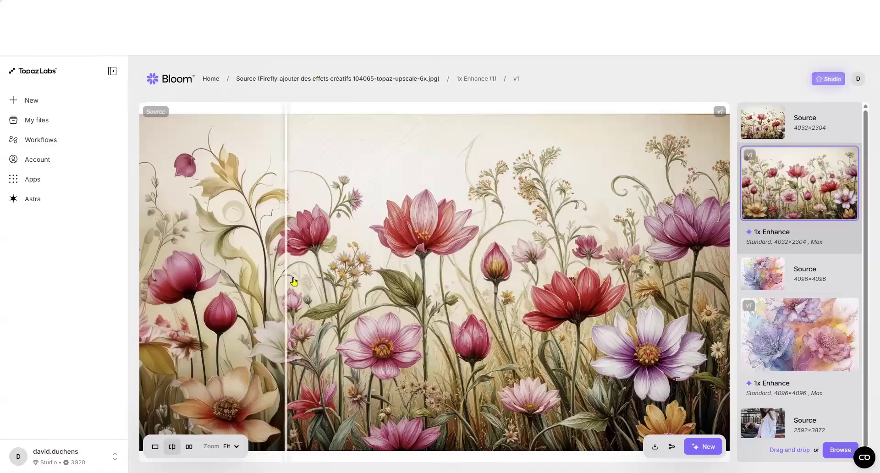
# Compare the Firefly flower source with its Max 1x Enhance version by sweeping the before-and-after divider across the whole flower meadow
pyautogui.moveTo(287, 282); pyautogui.dragTo(729, 293)
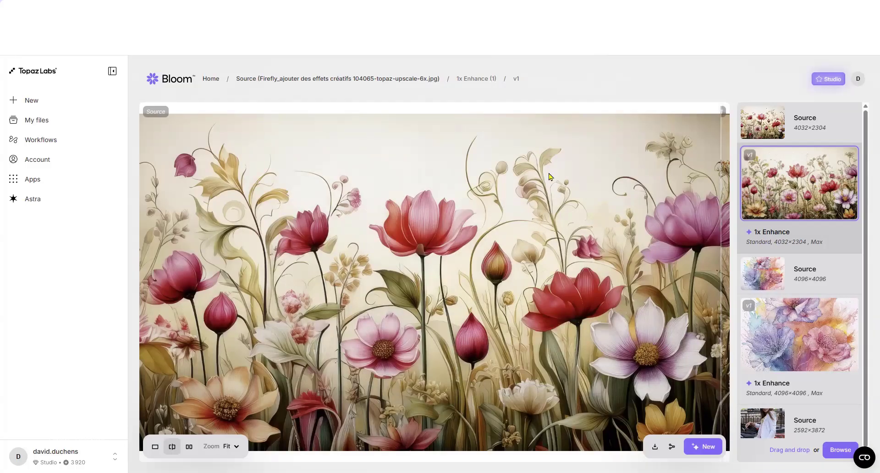
pyautogui.moveTo(664, 226); pyautogui.dragTo(503, 251)
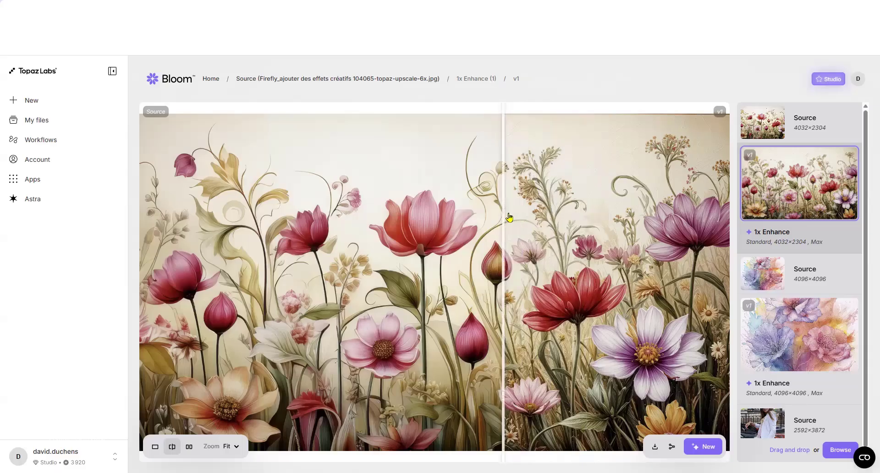
pyautogui.moveTo(505, 219); pyautogui.dragTo(667, 232)
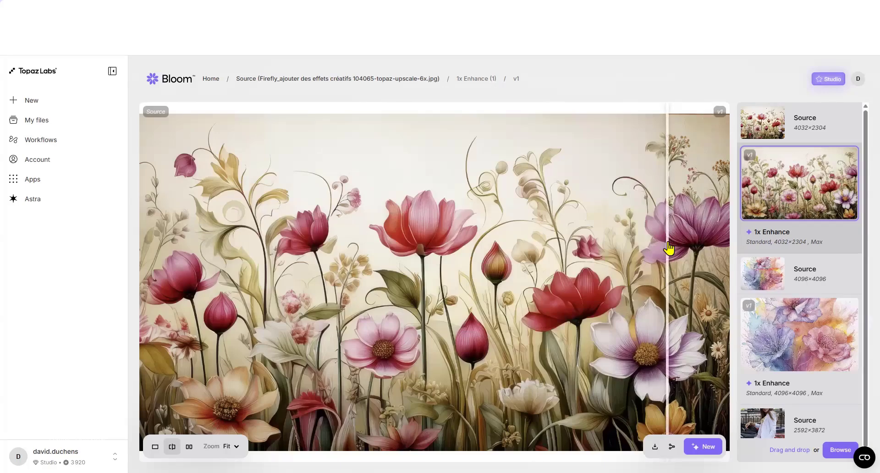
pyautogui.moveTo(659, 251); pyautogui.dragTo(579, 277)
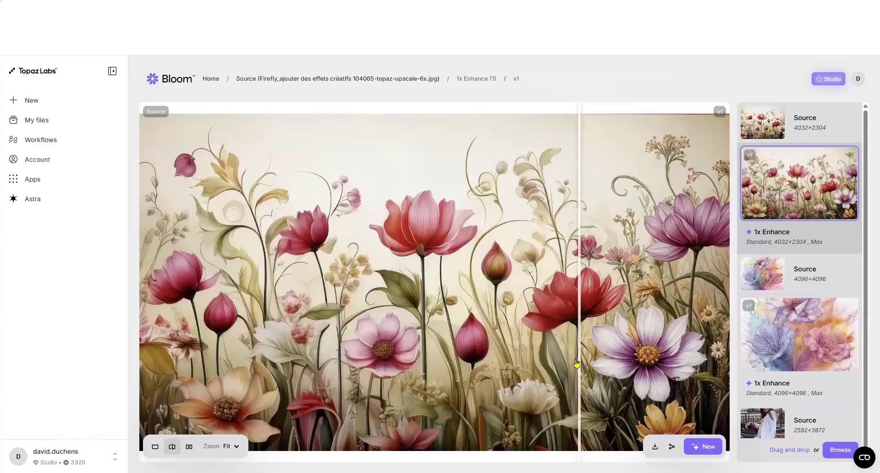
pyautogui.moveTo(576, 364); pyautogui.dragTo(620, 340)
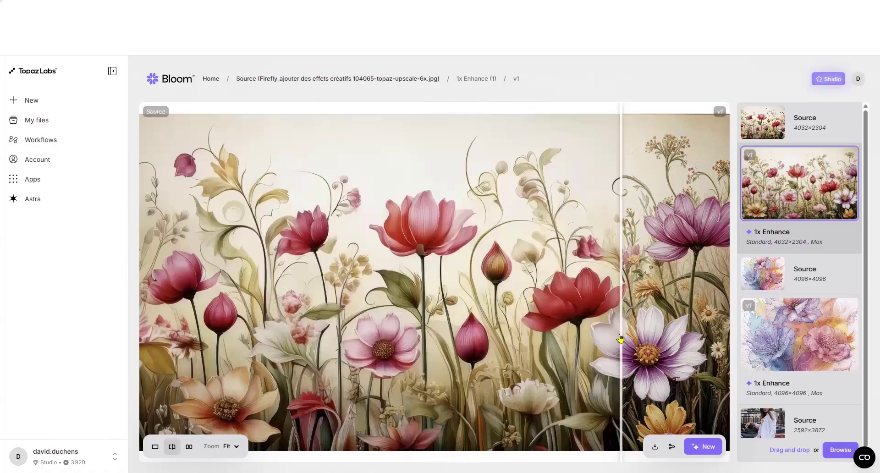
pyautogui.scroll(-2, 545, 313)
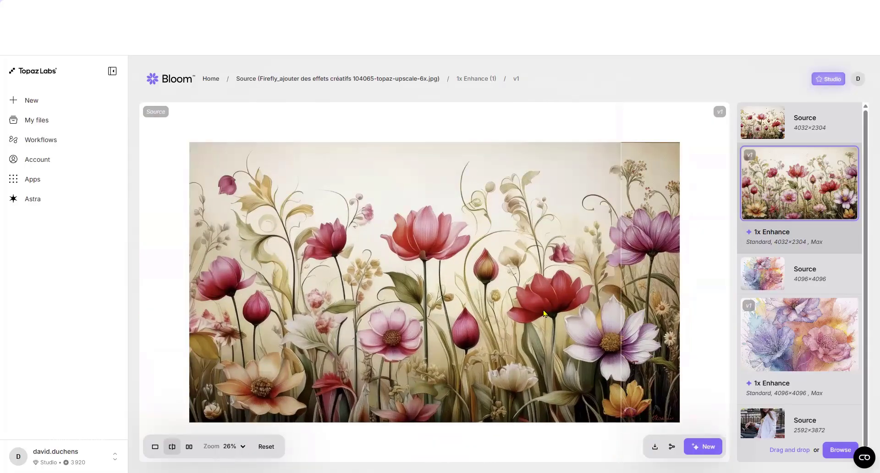
pyautogui.moveTo(620, 302); pyautogui.dragTo(198, 256)
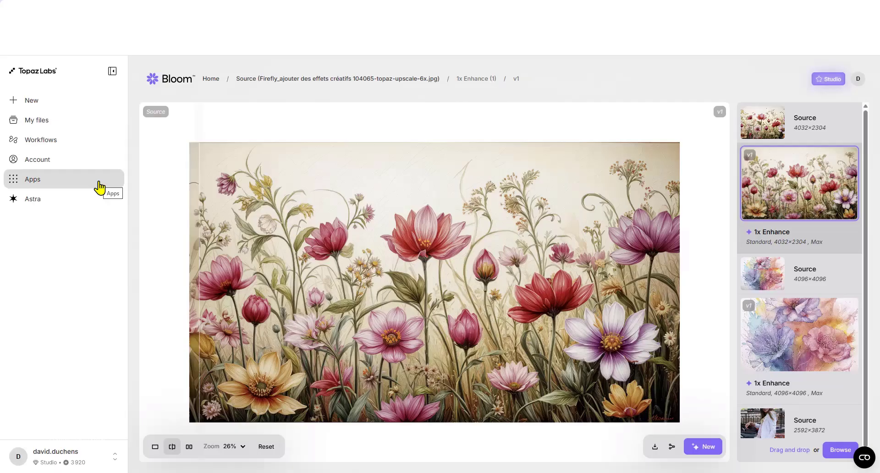
# Go back to the processed files, open the original of Firefly_ajouter des effets créatifs 104065-topaz-upscale-6x.jpg, and activate its optional image description prompt
pyautogui.hotkey('alt', 'Left')
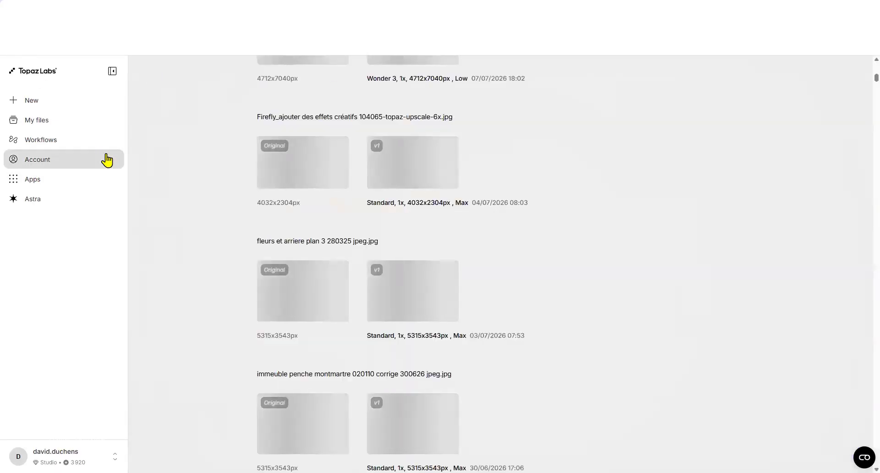
pyautogui.click(280, 169)
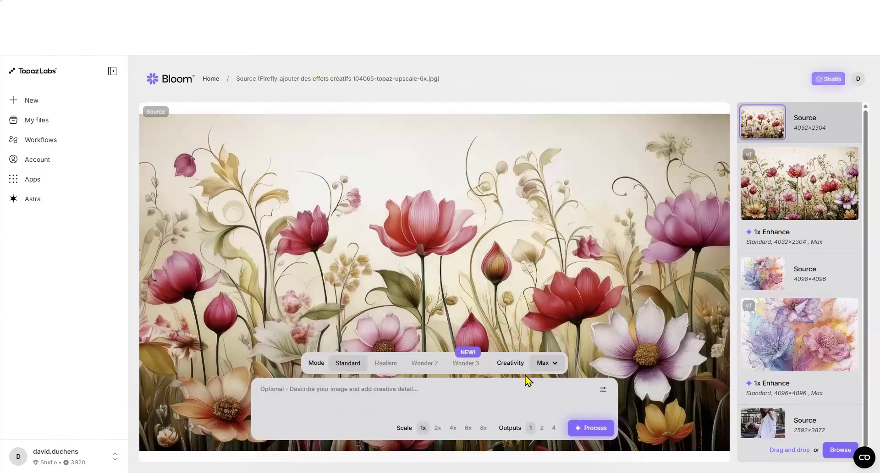
pyautogui.click(306, 394)
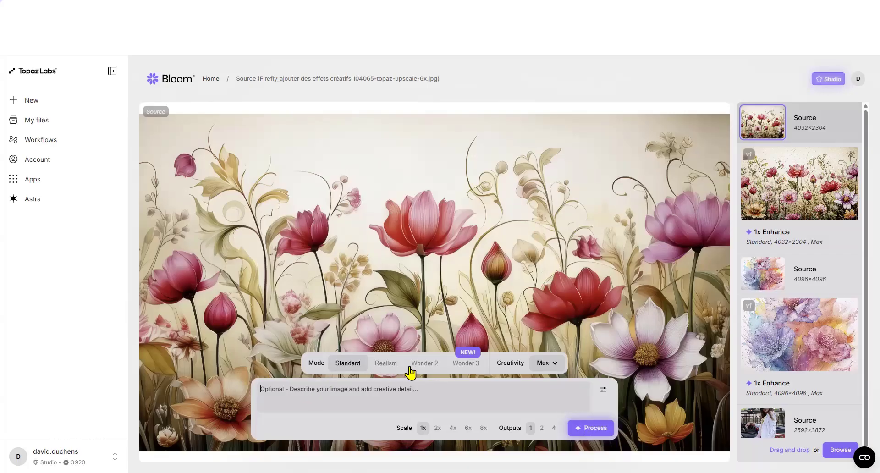
# Try the Realism, Wonder 2 and Wonder 3 modes, testing the 6x, 2x, 4x and 1x scales in Wonder 2
pyautogui.click(388, 367)
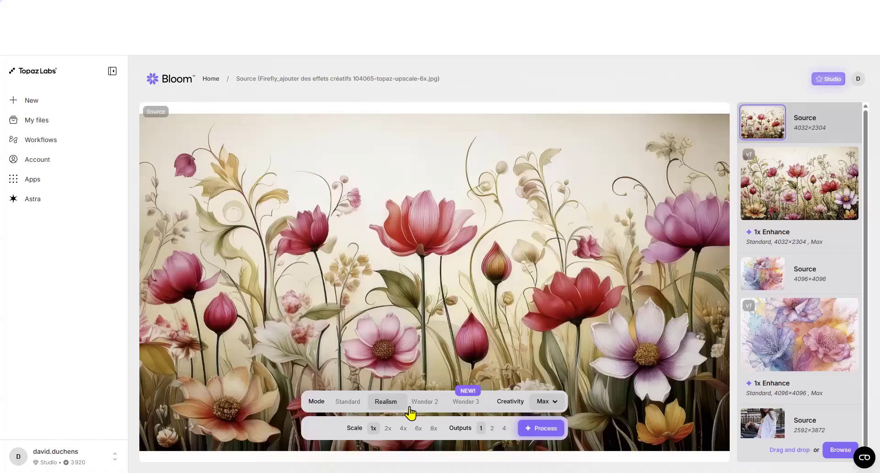
pyautogui.click(431, 405)
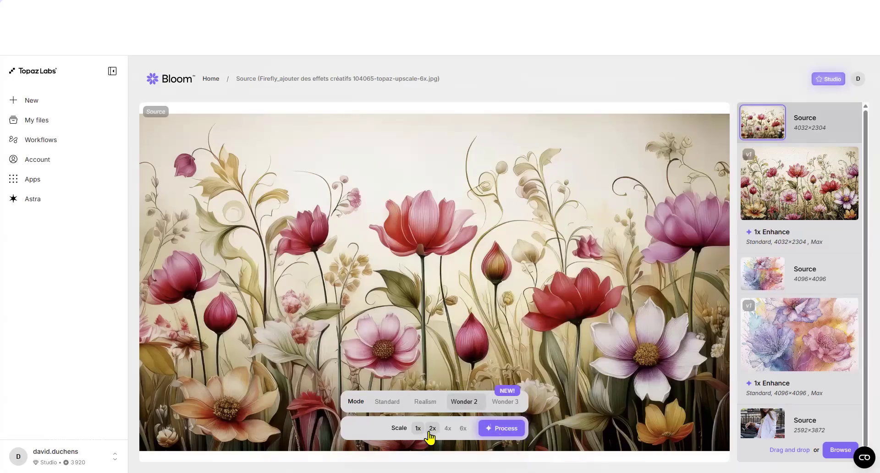
pyautogui.click(463, 430)
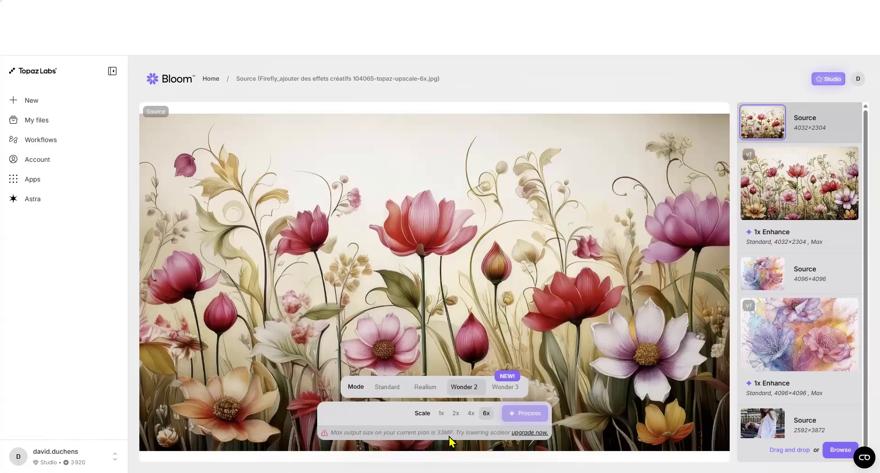
pyautogui.click(456, 413)
pyautogui.click(470, 413)
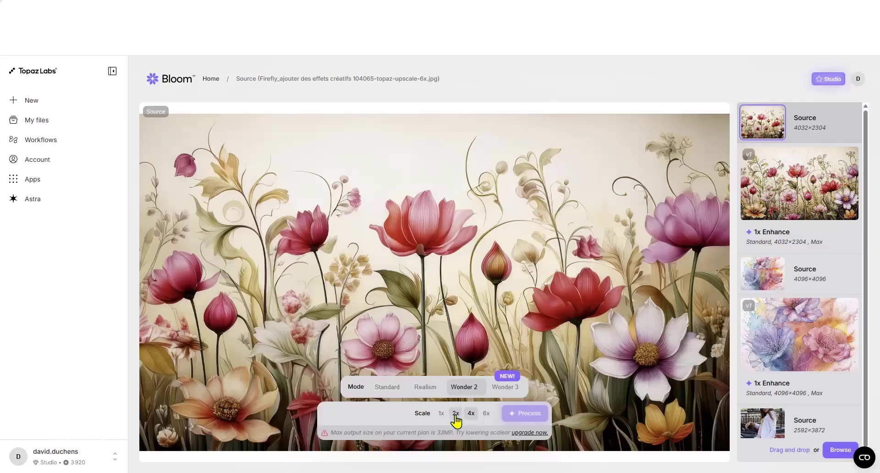
pyautogui.click(441, 414)
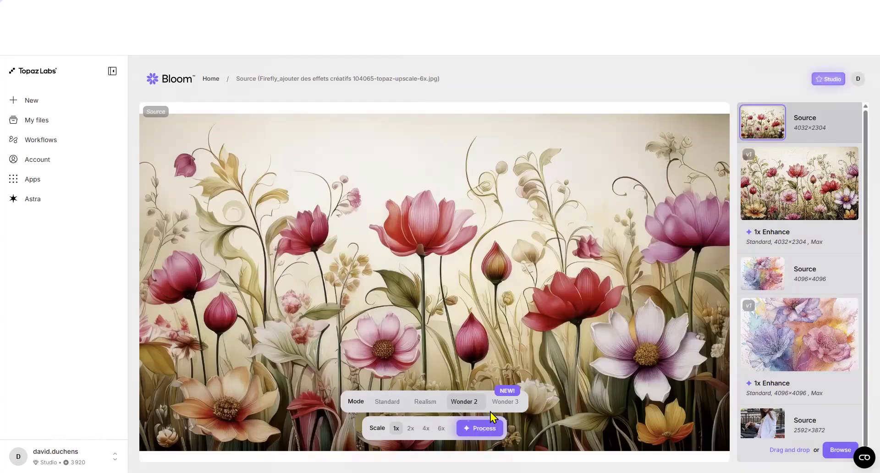
pyautogui.click(504, 402)
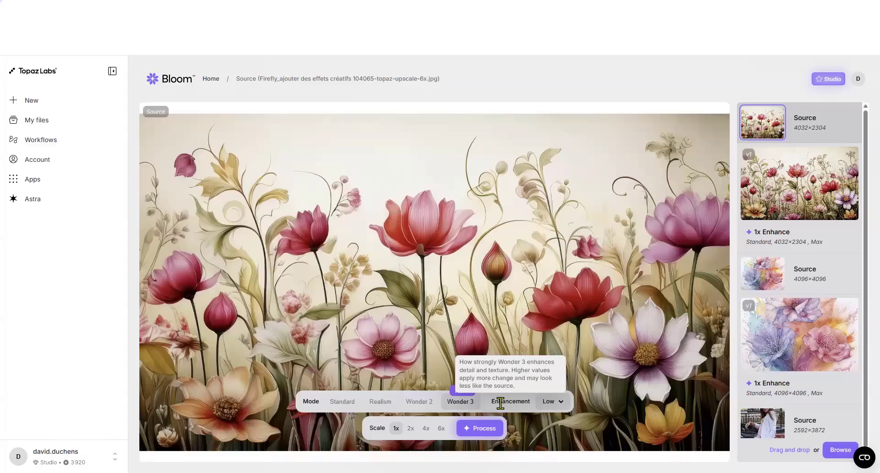
# Process the flower source at 1x in Standard mode with Creativity set to Medium
pyautogui.click(334, 401)
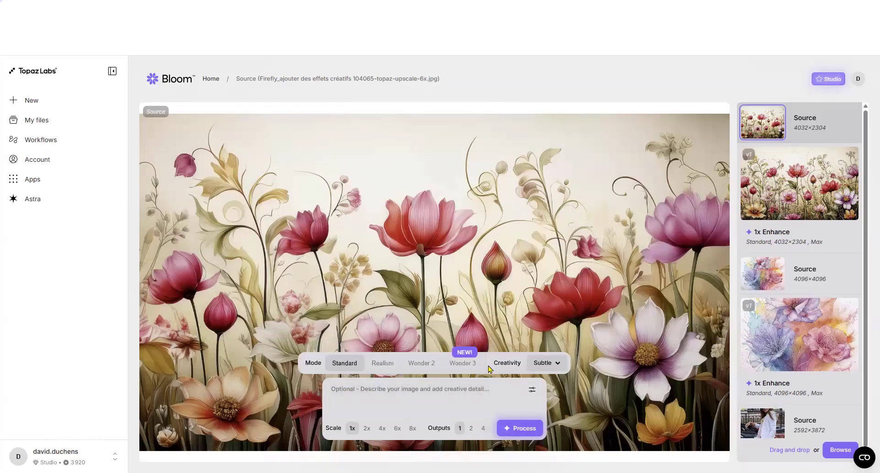
pyautogui.click(545, 371)
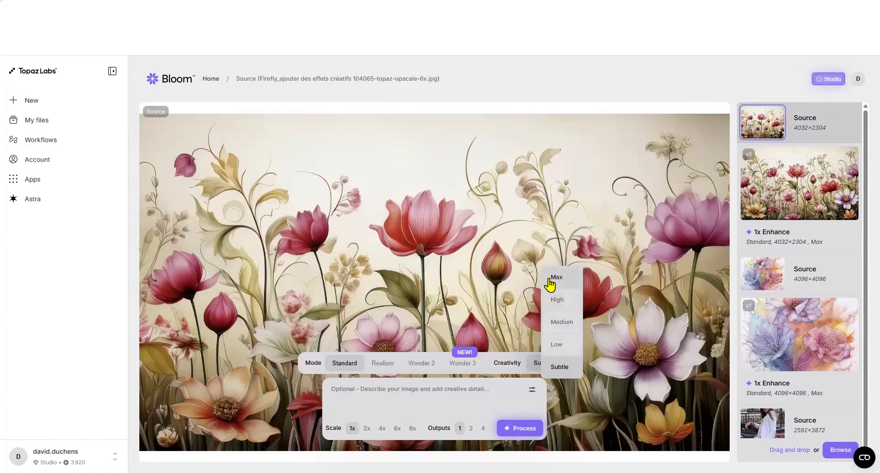
pyautogui.click(562, 322)
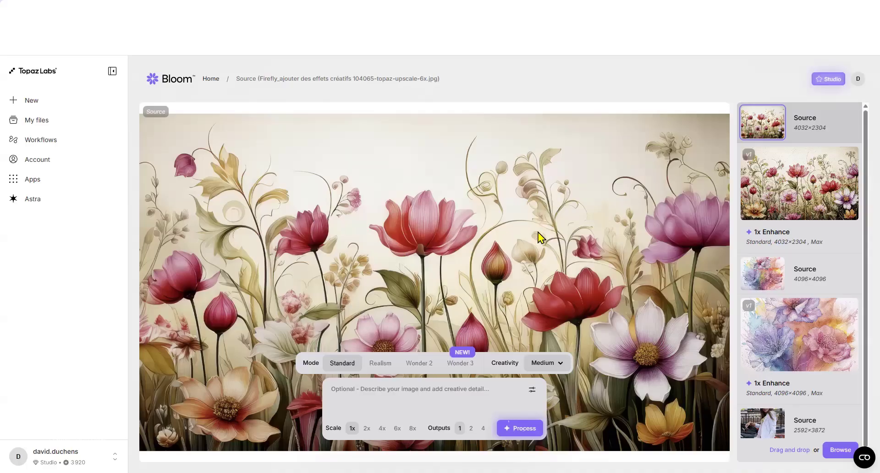
pyautogui.click(520, 429)
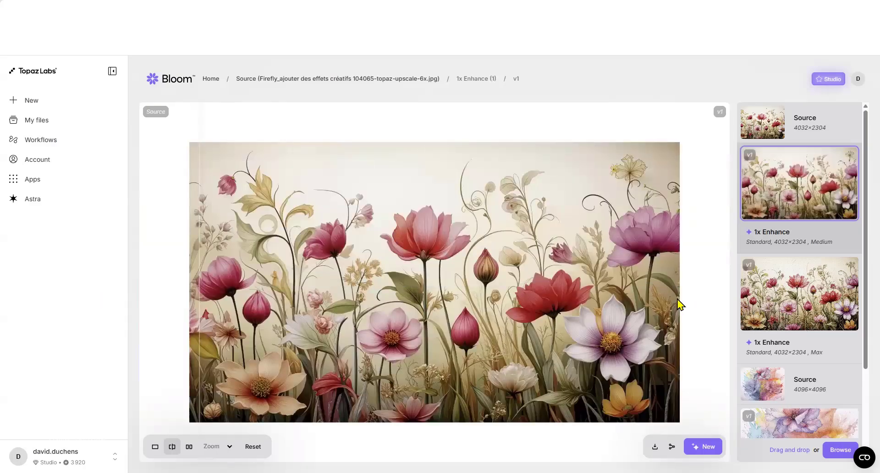
# Compare the flower source with the Medium 1x Enhance version by sweeping the divider across the left half of the image
pyautogui.moveTo(610, 266); pyautogui.dragTo(592, 256)
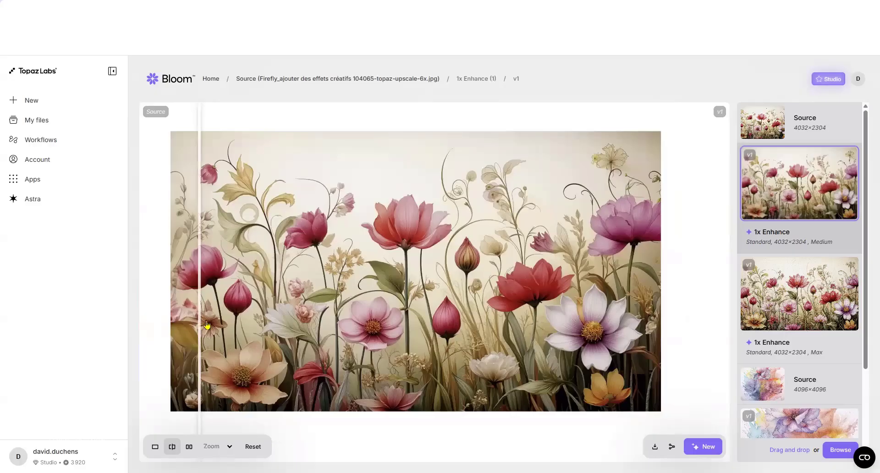
pyautogui.moveTo(202, 324); pyautogui.dragTo(404, 325)
pyautogui.scroll(2, 640, 225)
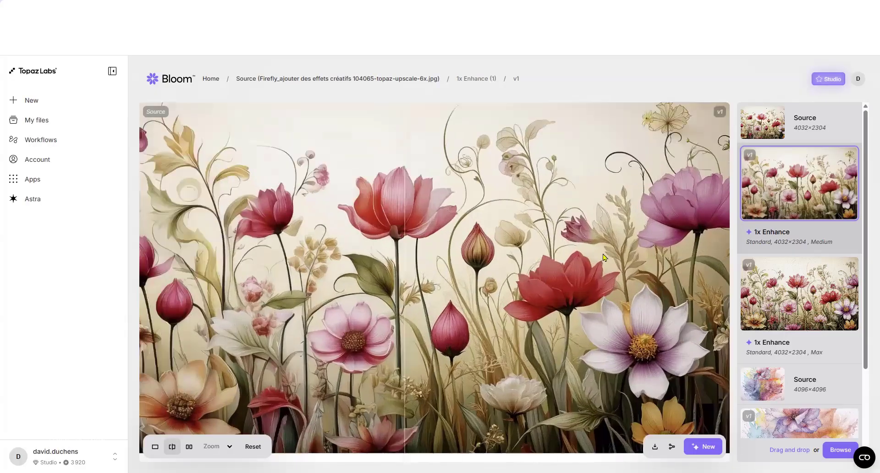
pyautogui.scroll(-2, 603, 257)
pyautogui.moveTo(403, 309); pyautogui.dragTo(276, 382)
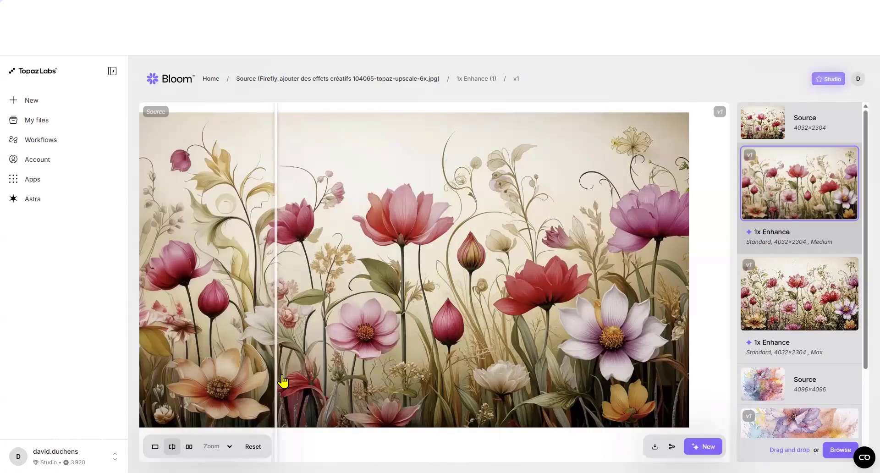